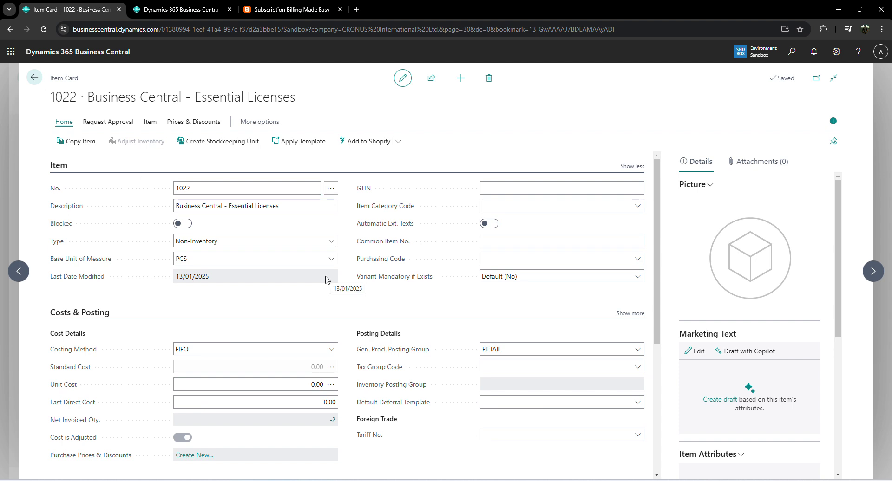
Step: Set the Service Commitment Option of item 1022 to Sales with Service Commitment under Prices & Sales
scroll(326, 281, down, 1)
scroll(327, 280, down, 3)
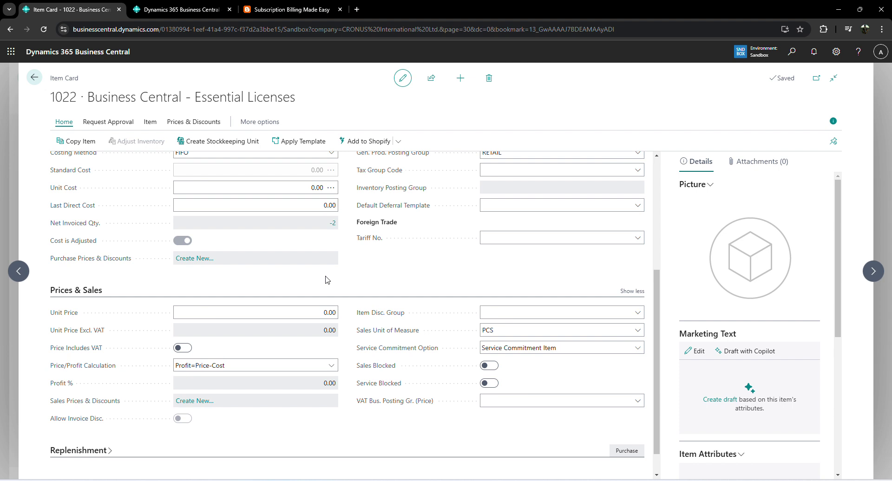
scroll(327, 281, down, 1)
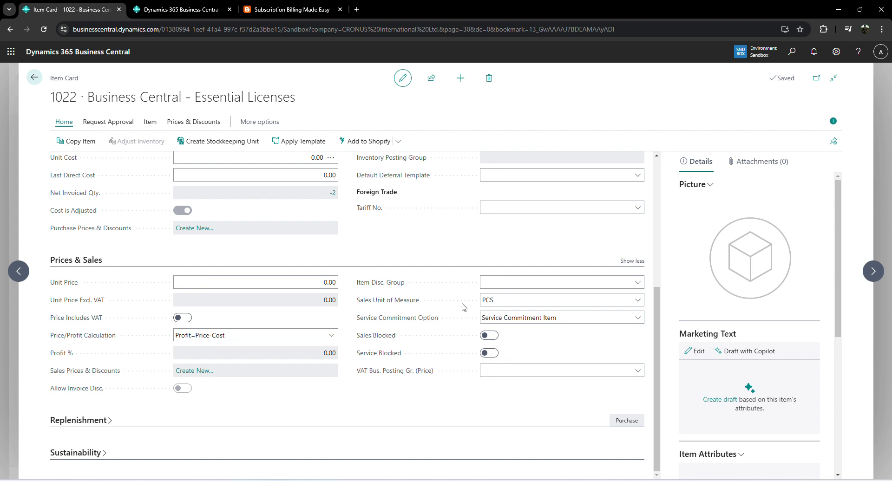
mouse_move(382, 319)
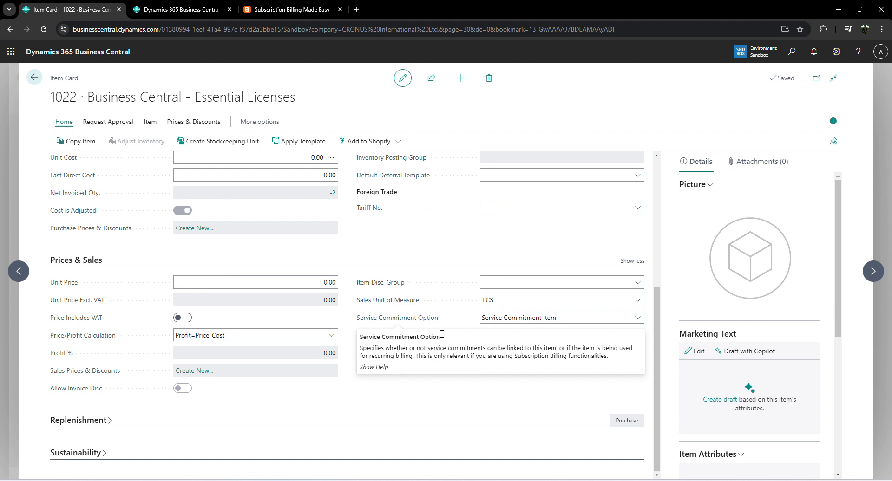
click(598, 325)
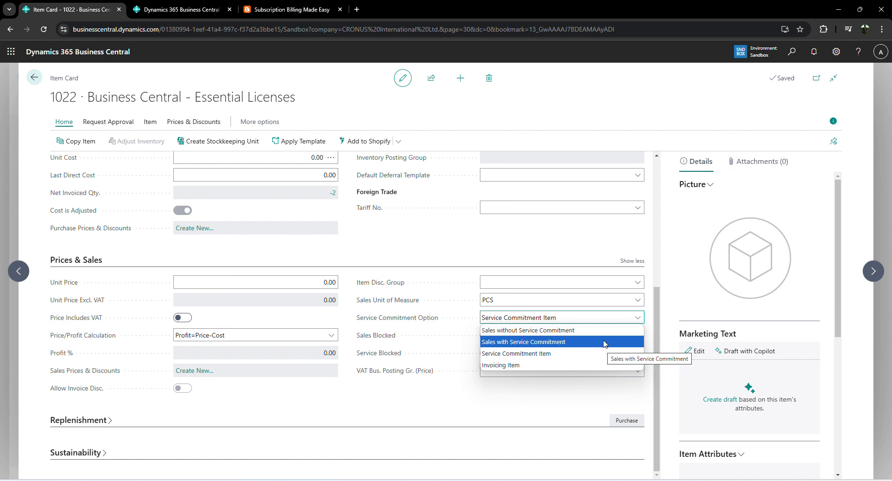
click(603, 343)
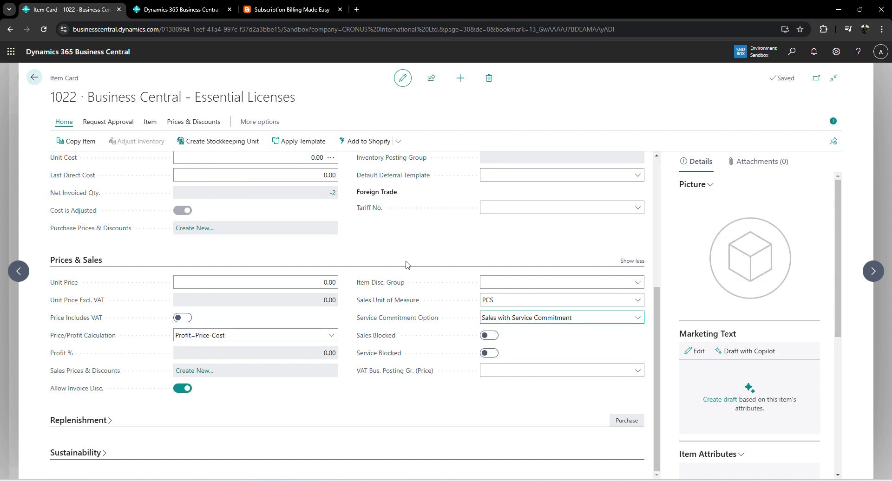
Step: Try to change the type of item 1022 to Inventory, and discard the change by refreshing the card
scroll(333, 251, up, 5)
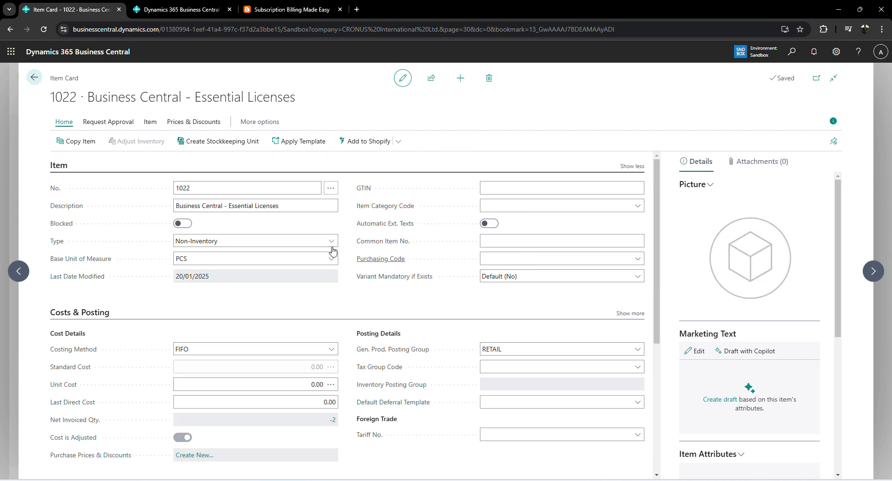
click(284, 237)
key(Up)
key(Up)
key(Return)
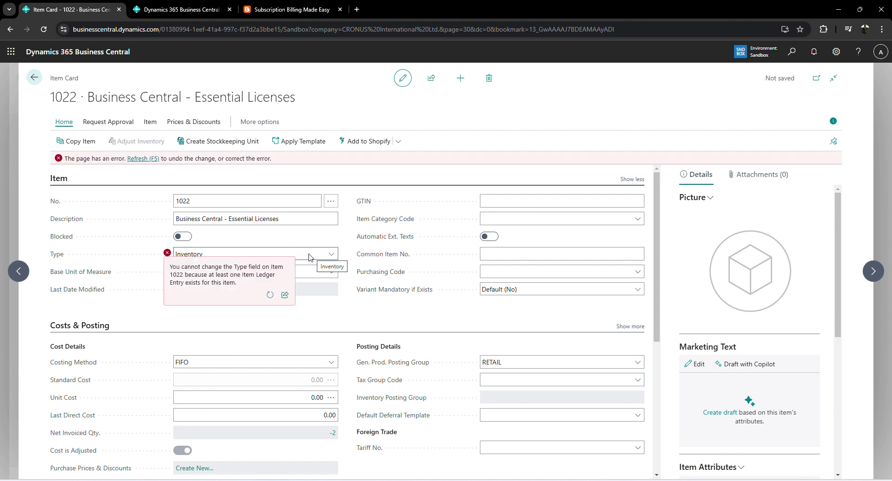
click(142, 158)
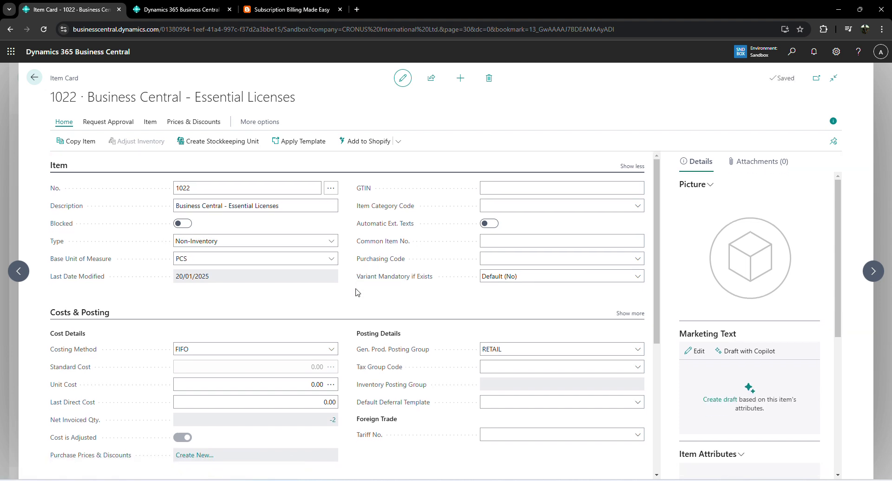
Step: Create an item from the ITEM template with the description "License item"
click(461, 79)
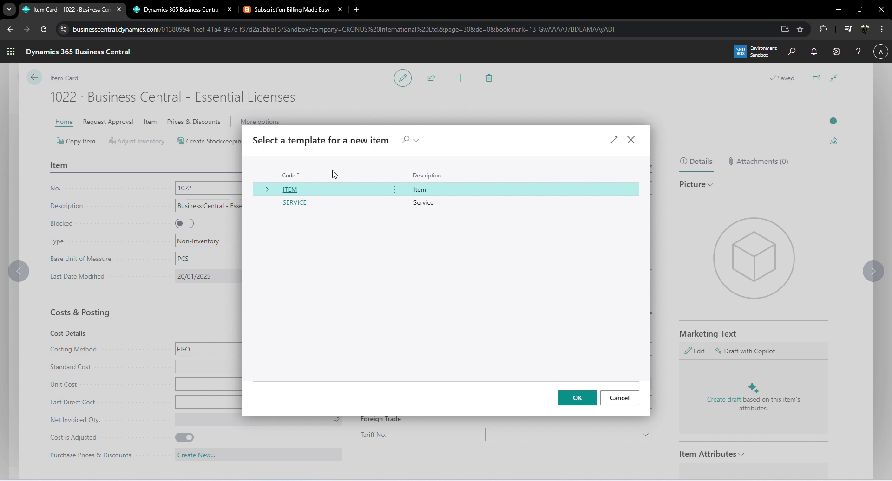
click(577, 398)
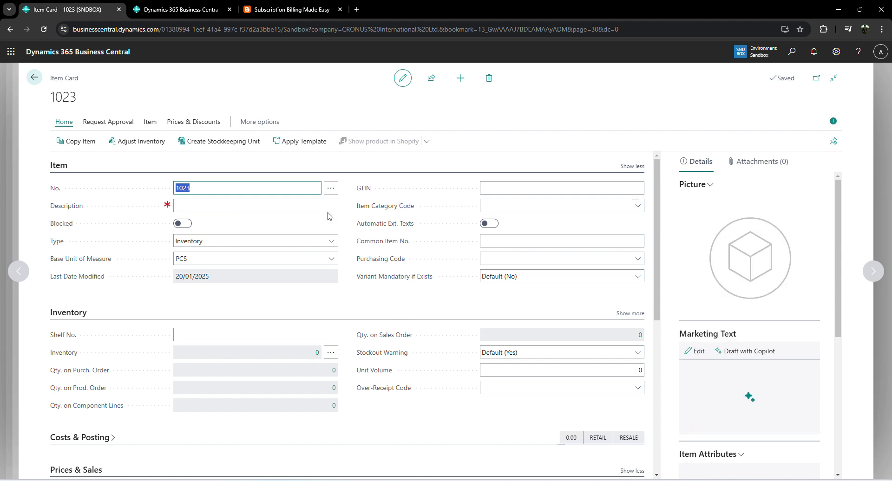
click(328, 210)
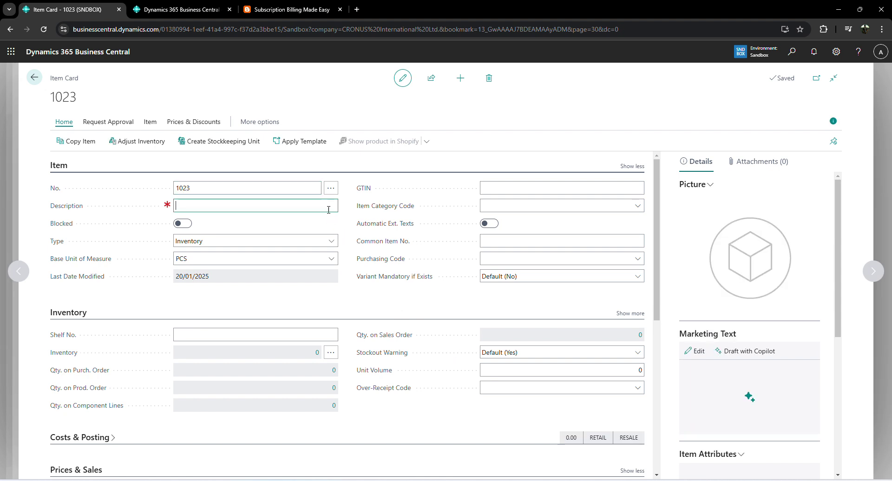
text(License item)
key(Tab)
Step: Choose Sales with Service Commitment as the Service Commitment Option for the License item
scroll(412, 247, down, 4)
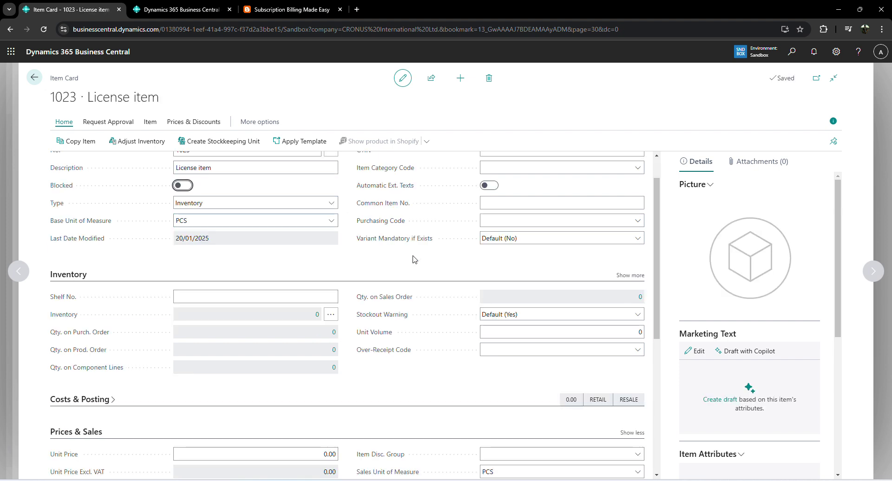
scroll(413, 259, down, 2)
click(527, 269)
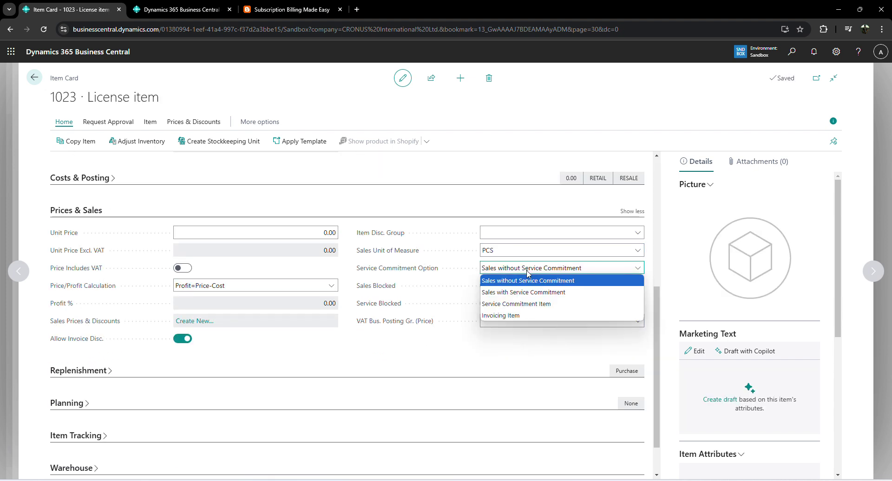
click(527, 271)
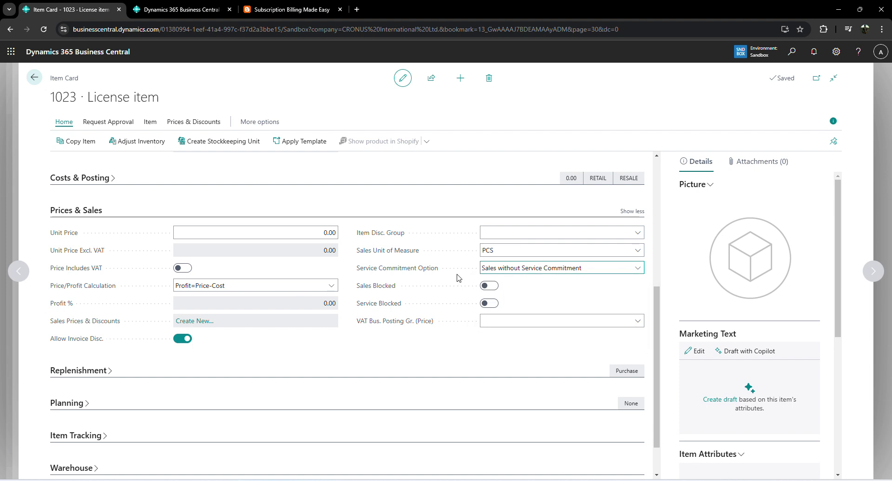
click(530, 271)
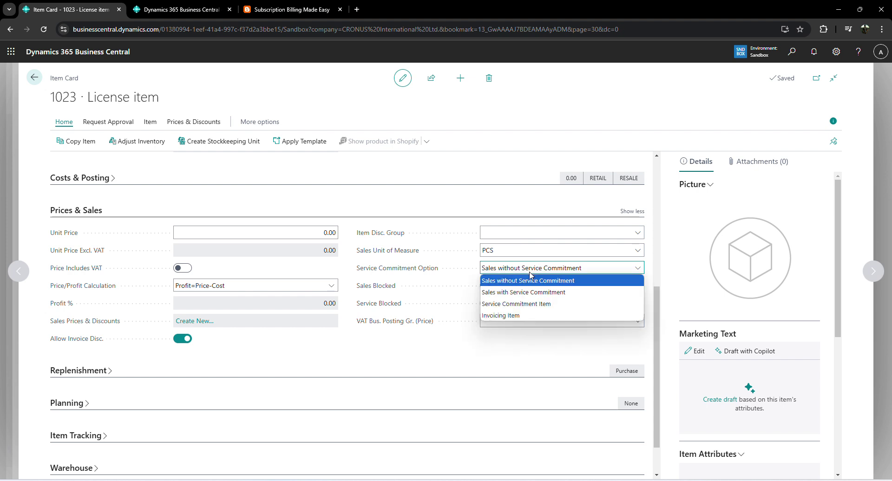
click(541, 293)
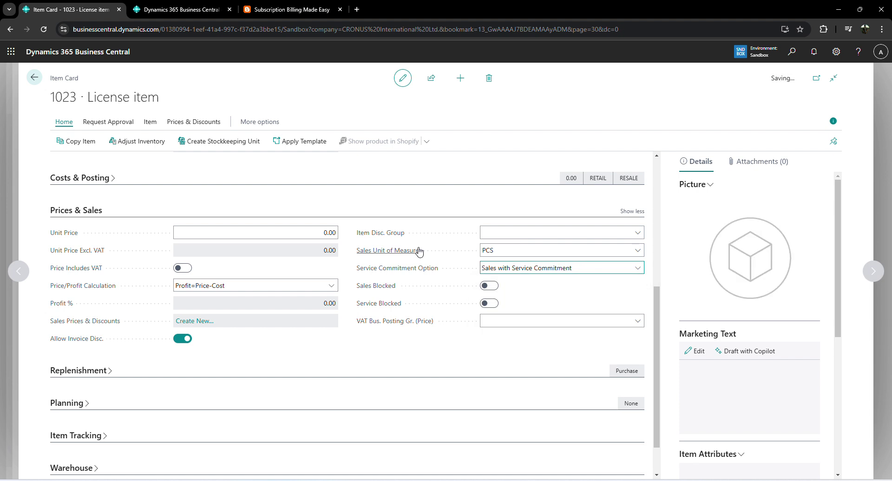
Step: Change the License item's type to Service, and after that to Non-Inventory
scroll(416, 253, up, 5)
click(280, 241)
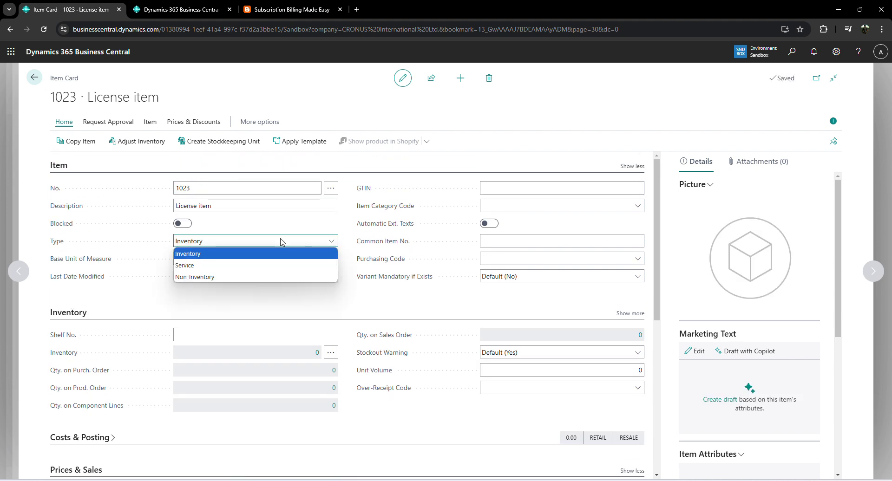
click(285, 266)
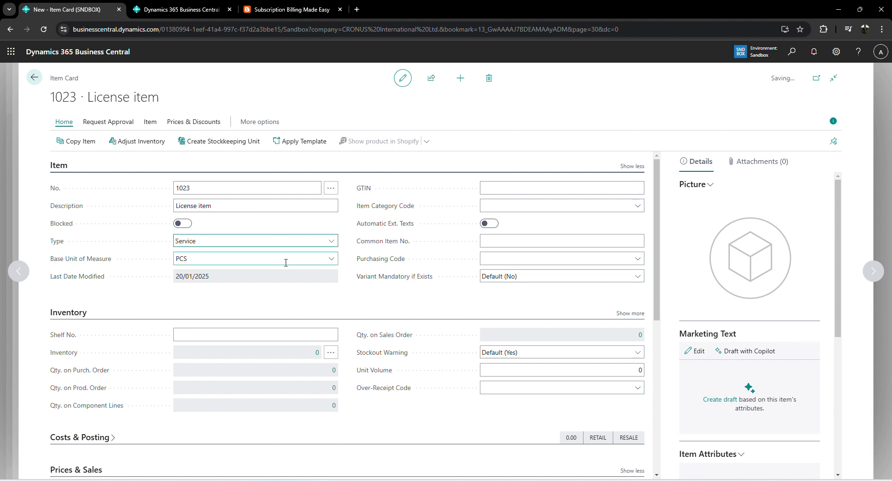
click(281, 242)
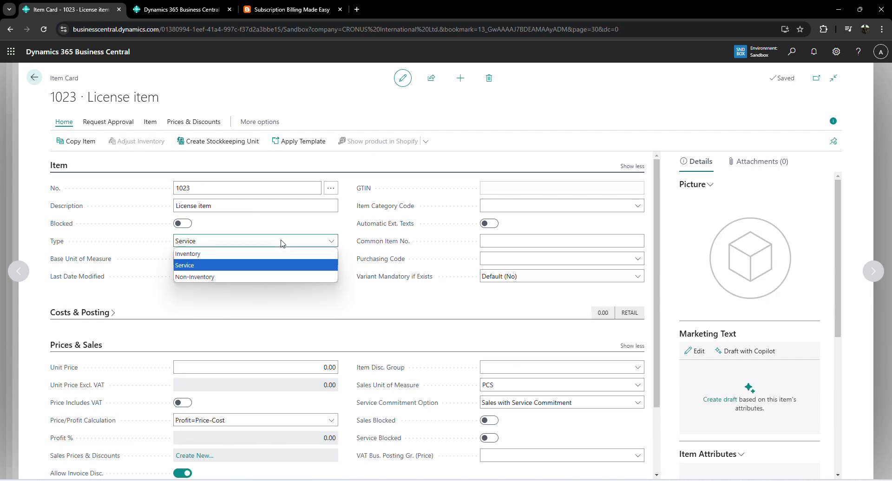
click(266, 278)
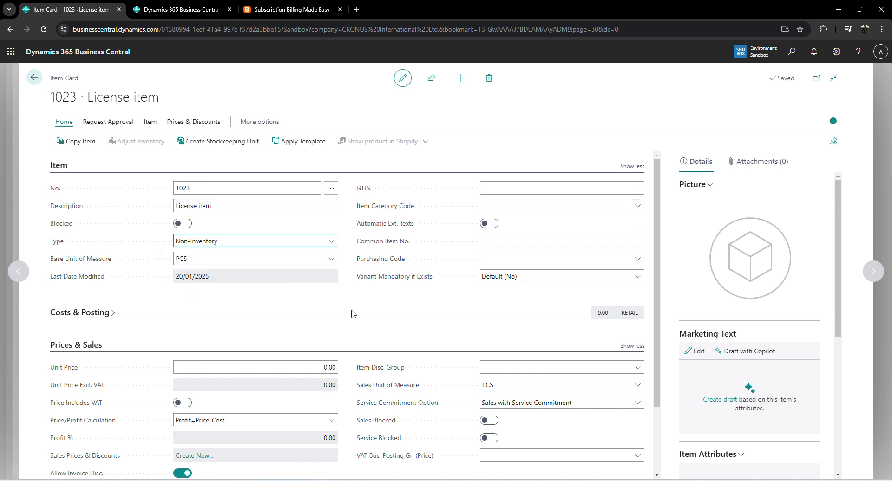
Step: Set the License item's Service Commitment Option to Service Commitment Item
scroll(363, 310, down, 2)
click(515, 320)
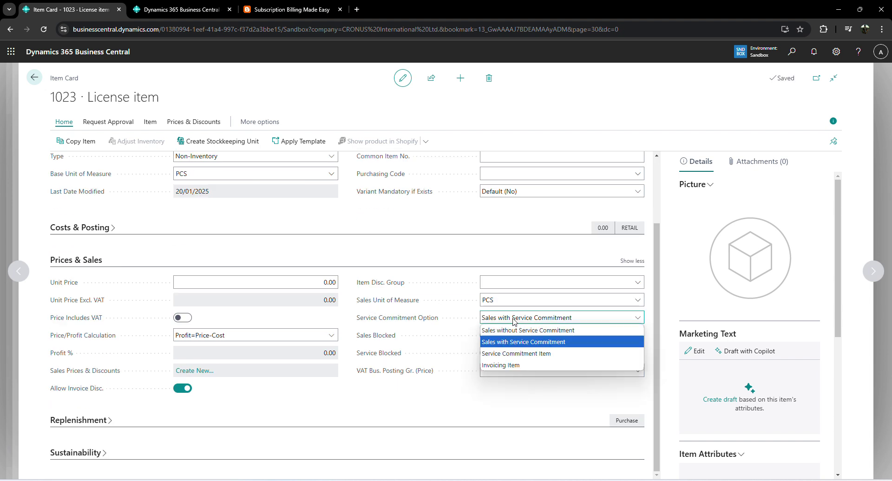
click(518, 354)
Step: Try the types Service and Inventory on the License item, and discard the changes by refreshing the card
scroll(534, 325, up, 2)
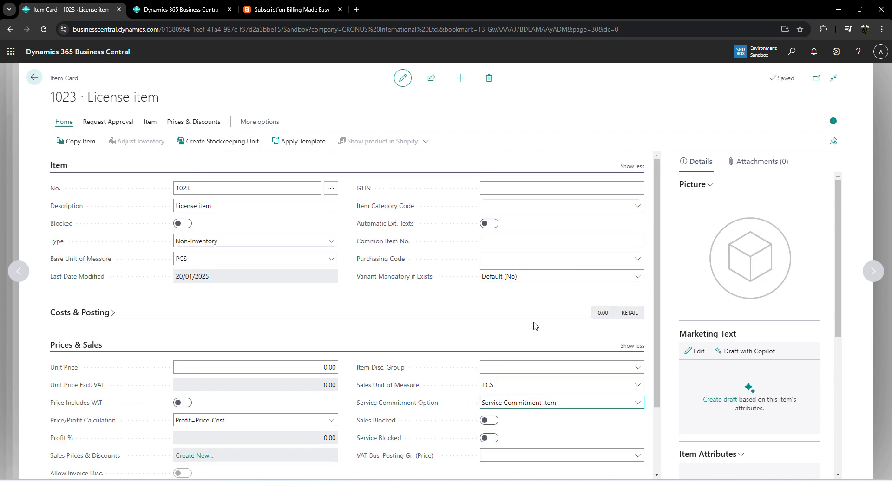
click(272, 241)
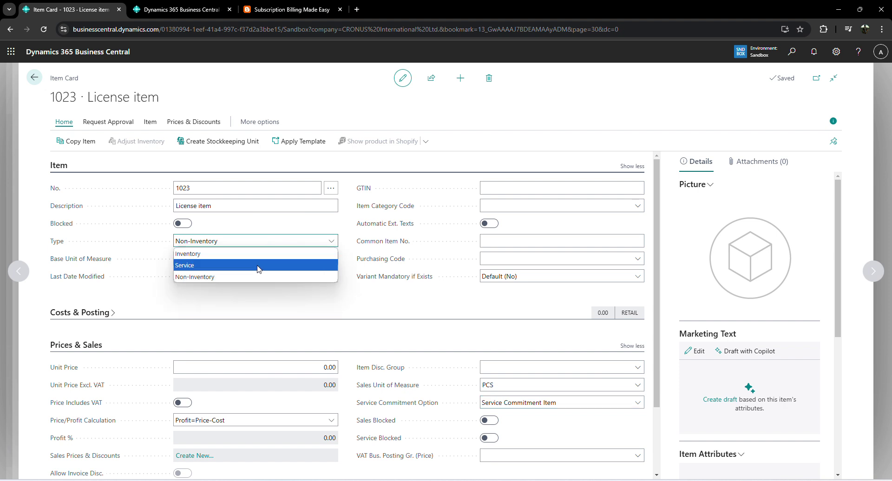
click(259, 265)
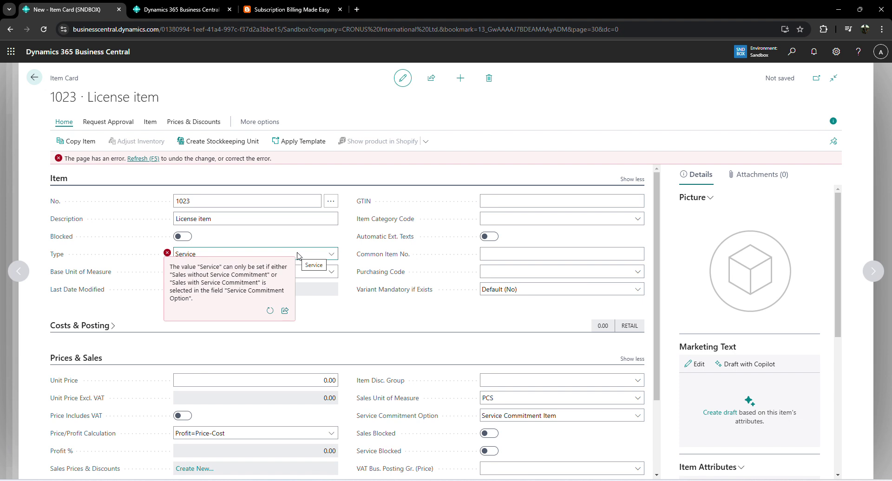
click(298, 254)
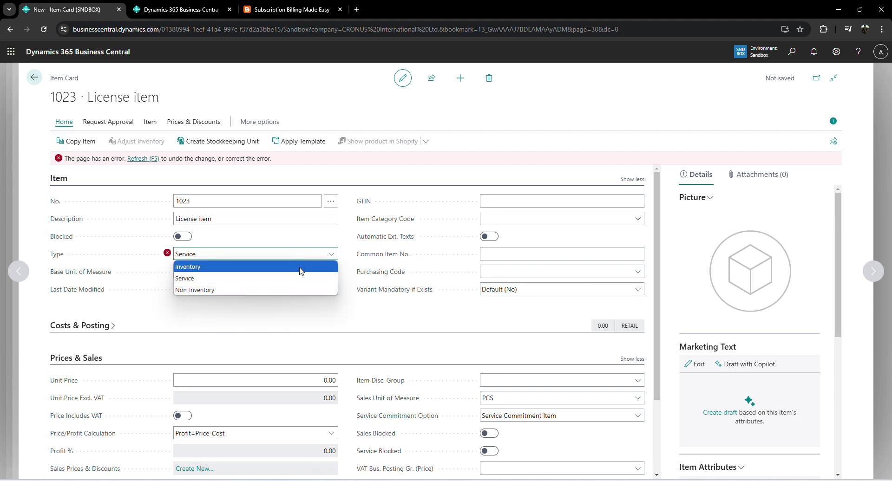
click(300, 267)
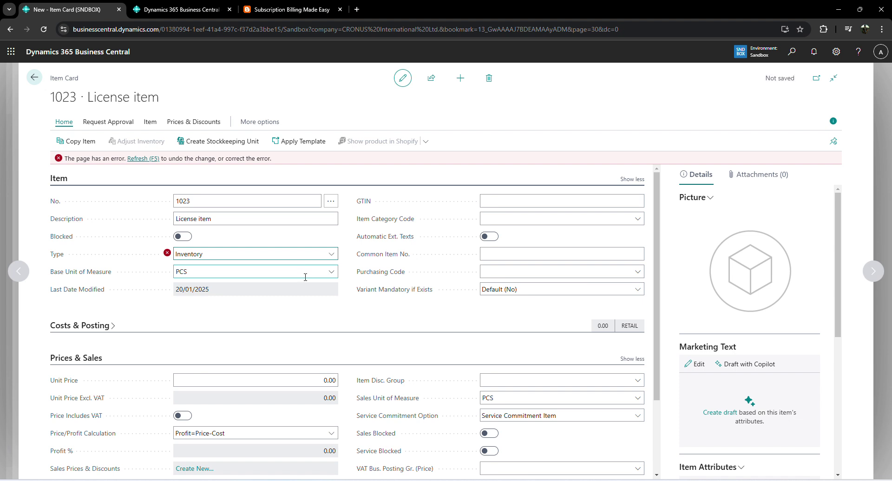
scroll(350, 319, down, 1)
scroll(350, 320, down, 3)
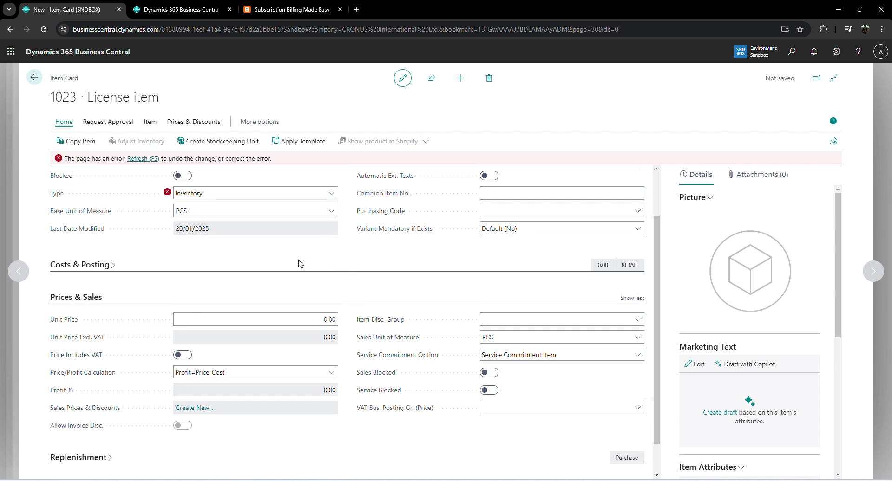
click(143, 158)
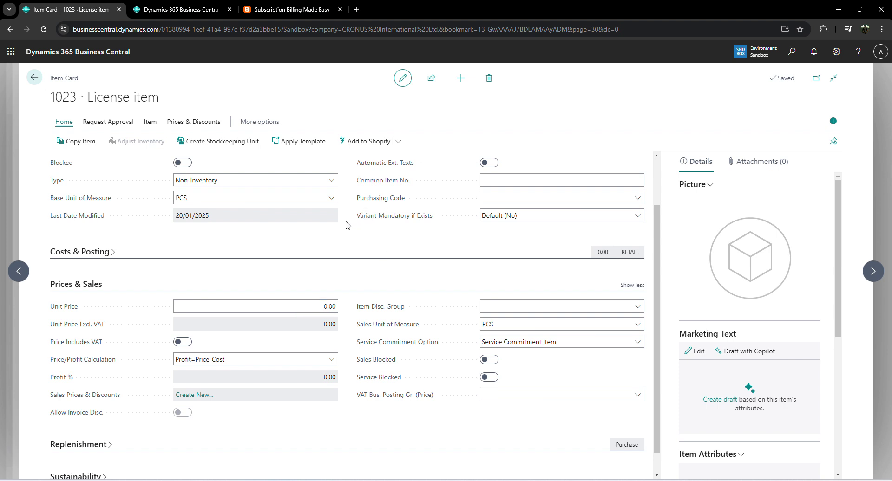
Step: Return to the card of item 1022 and open its service commitment packages
scroll(346, 225, up, 3)
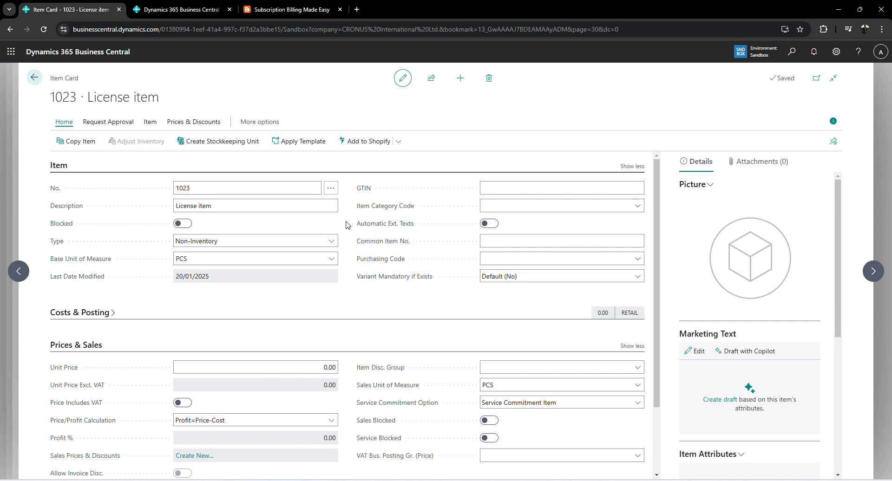
click(512, 409)
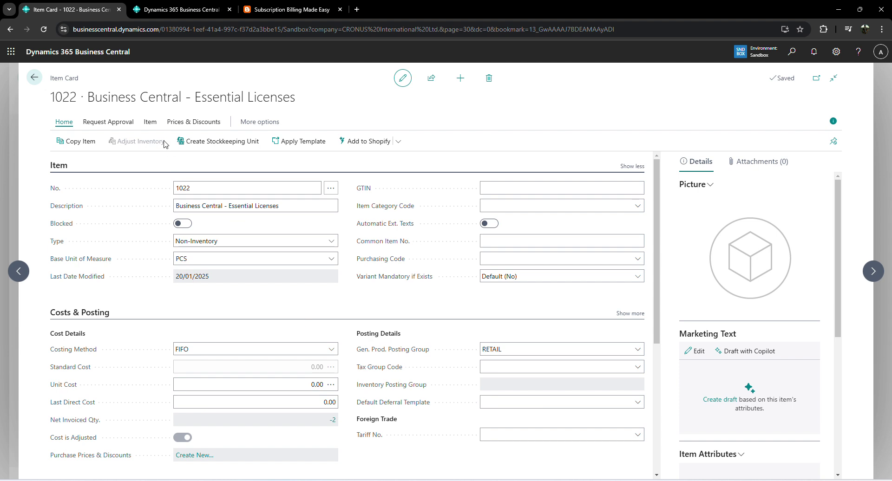
click(150, 123)
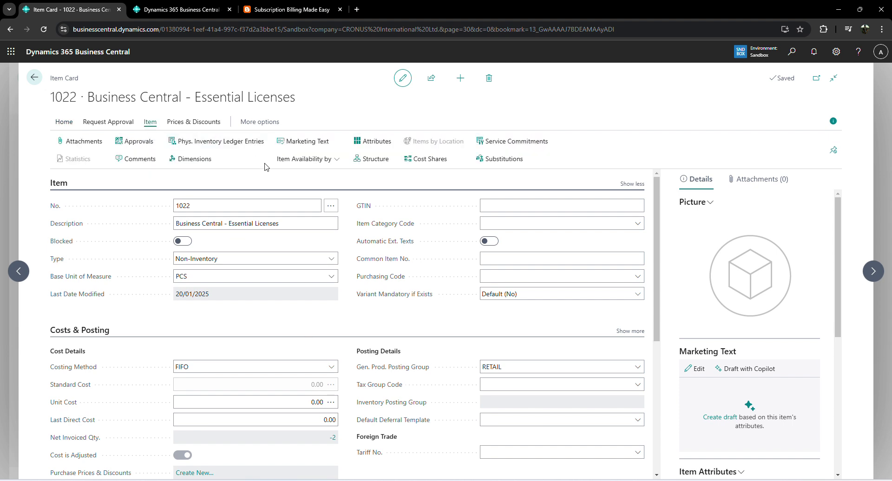
click(546, 148)
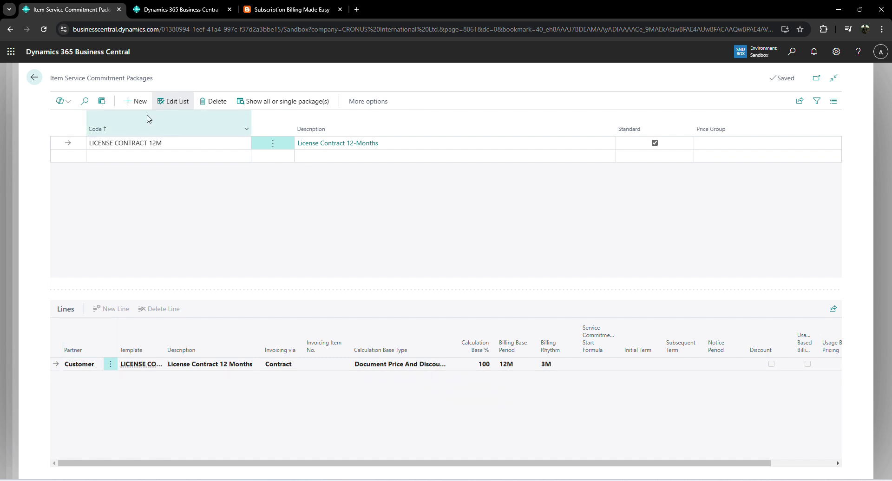
Step: Try twice to assign the LICENSE SALES 12M package to item 1022, discarding the new line each time by refreshing
click(175, 105)
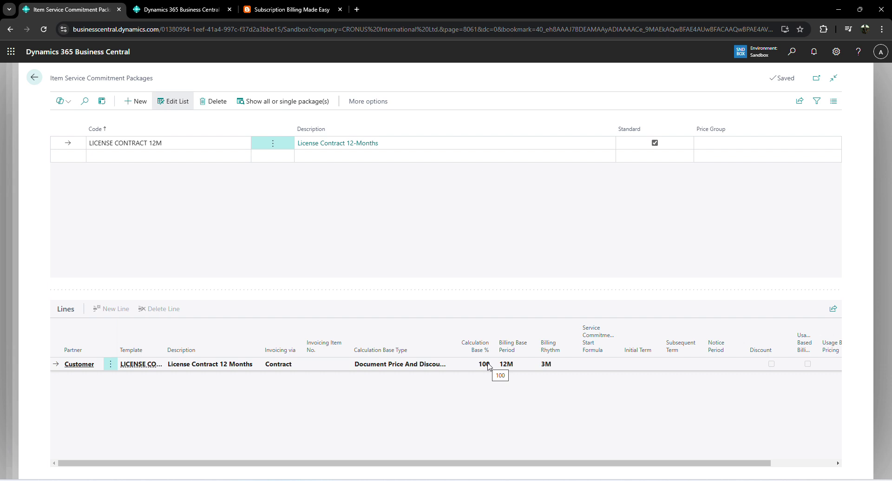
click(211, 148)
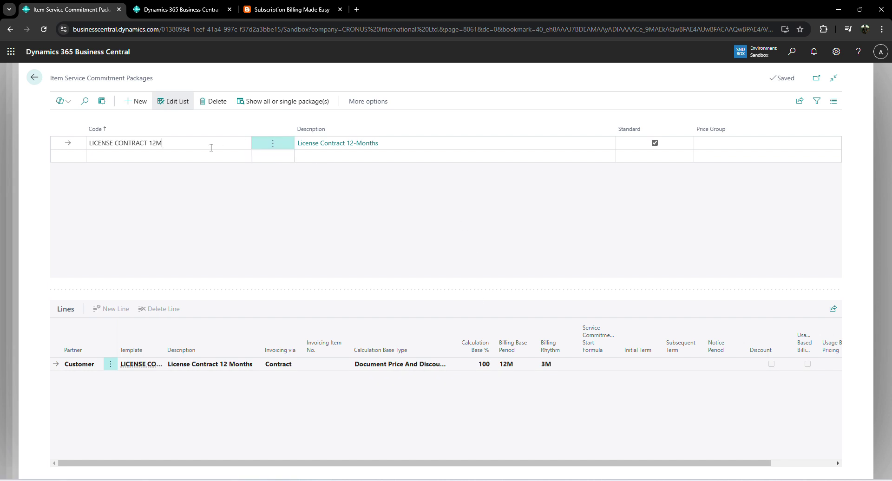
key(Down)
key(alt+Down)
key(Down)
key(Down)
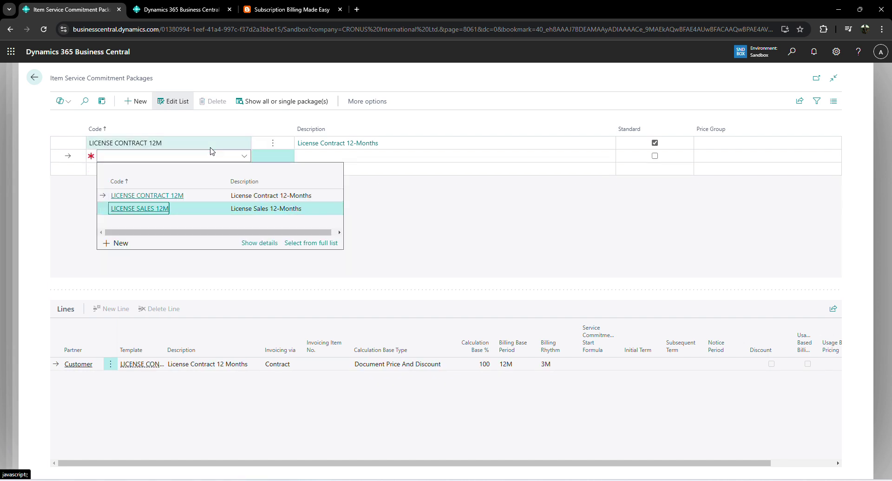
key(Return)
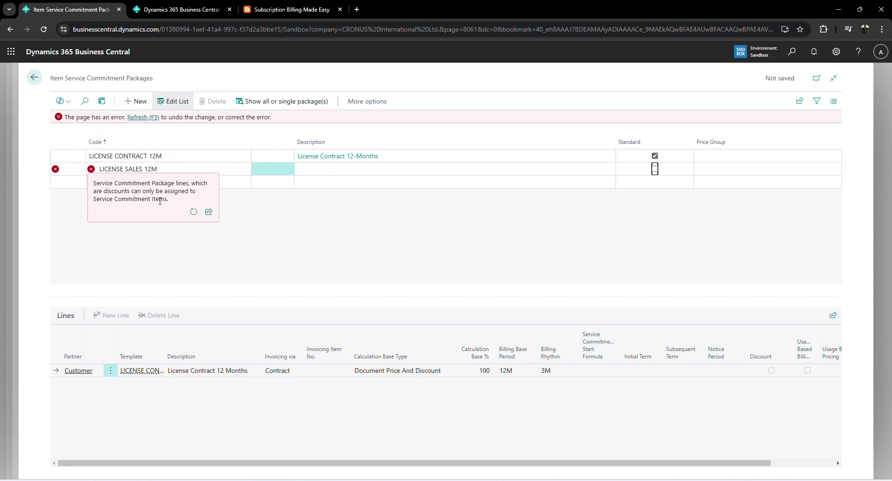
click(147, 119)
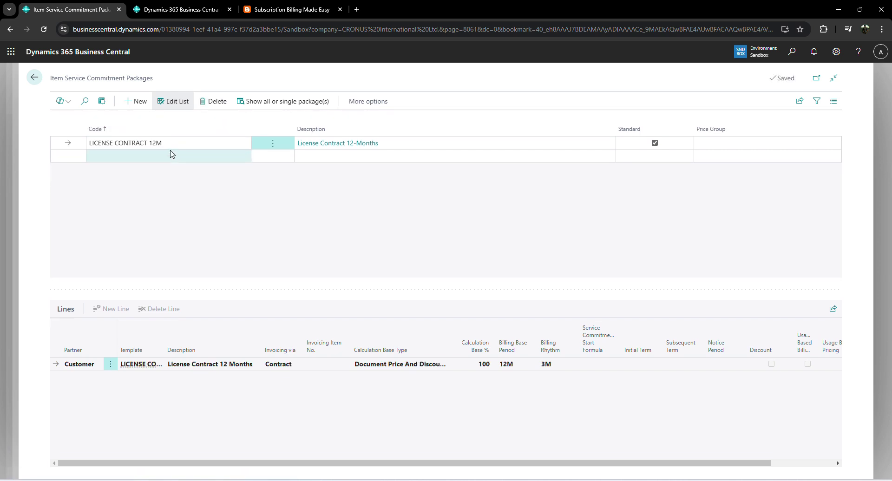
click(172, 154)
key(Down)
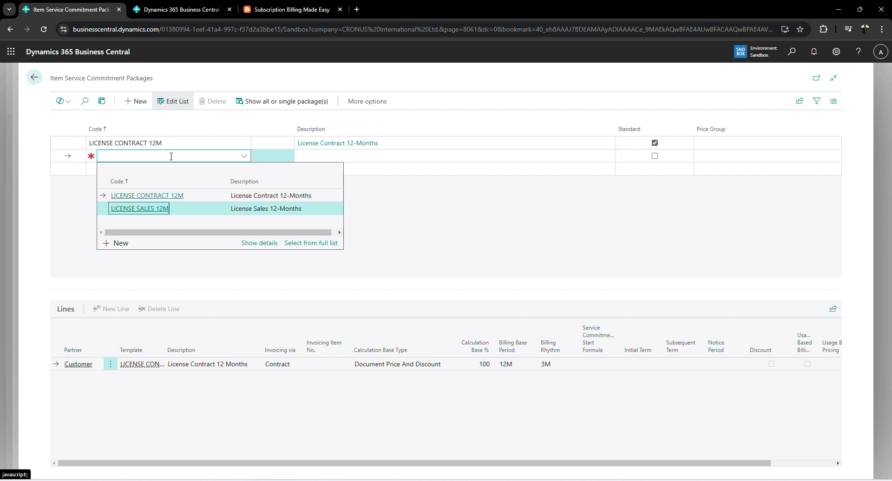
key(Return)
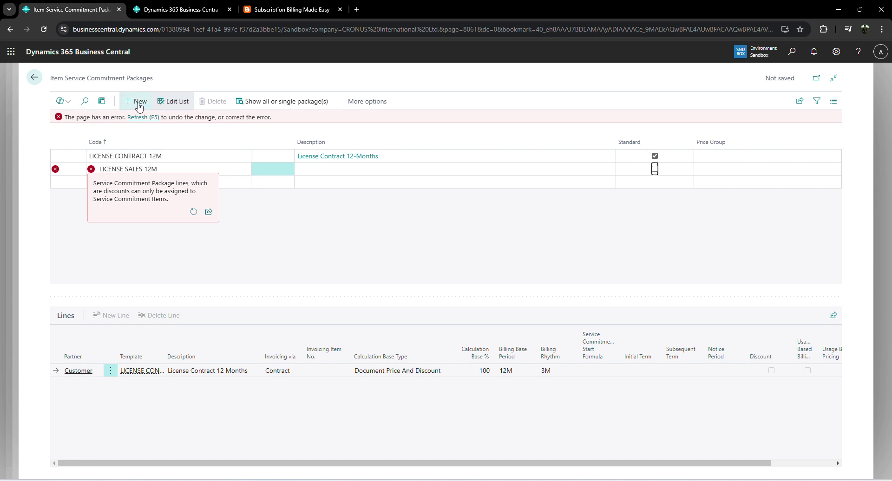
click(148, 120)
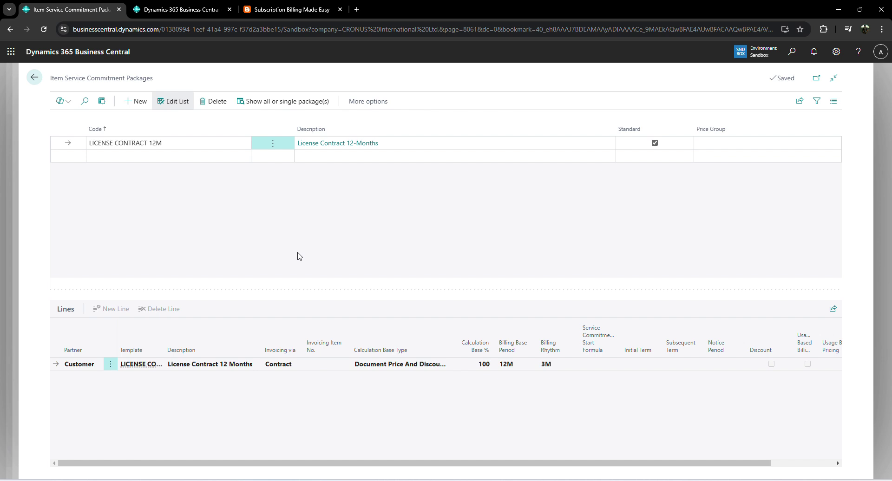
Step: Return to the card of item 1022 and look through its price, discount and item actions
key(Escape)
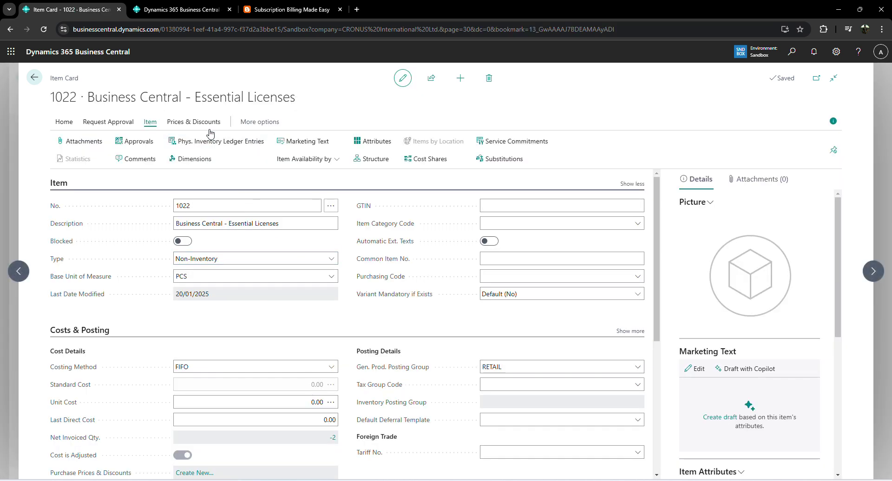
click(210, 130)
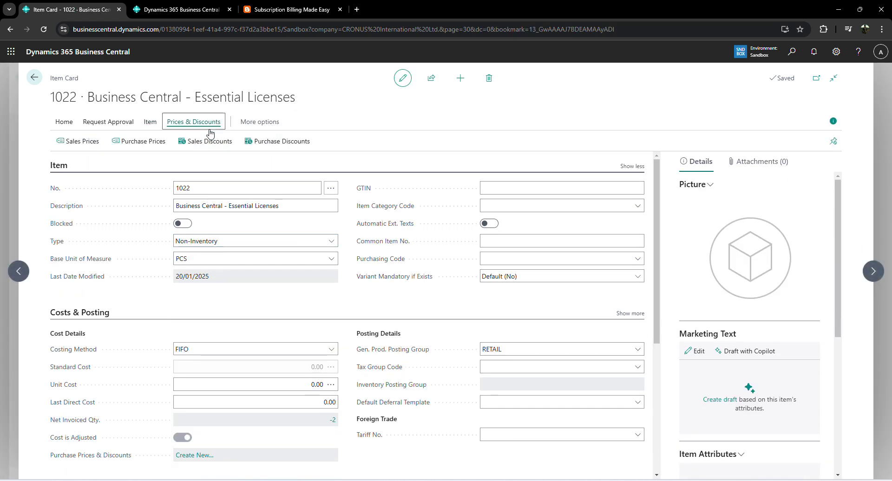
click(151, 122)
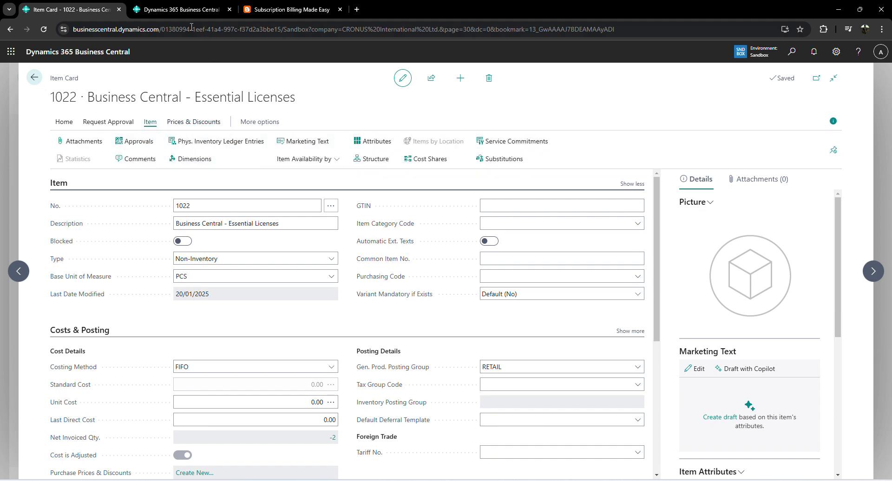
Step: Switch to the srbflow.png diagram in the image viewer and examine the flow from service commitments through packages to items
click(199, 10)
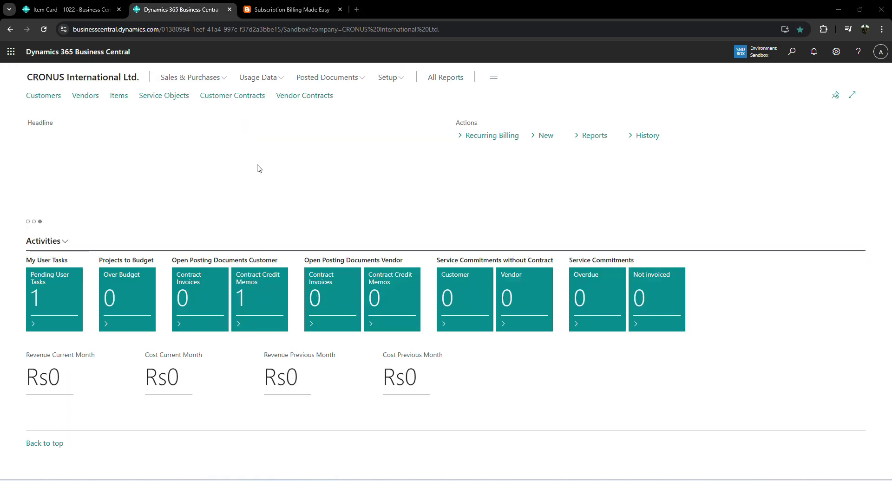
key(alt+Tab)
drag(377, 263, 736, 301)
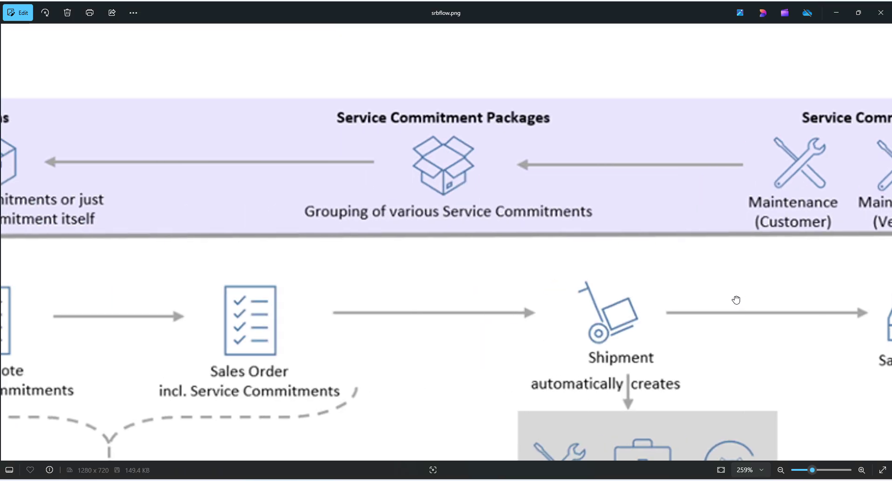
scroll(737, 301, down, 2)
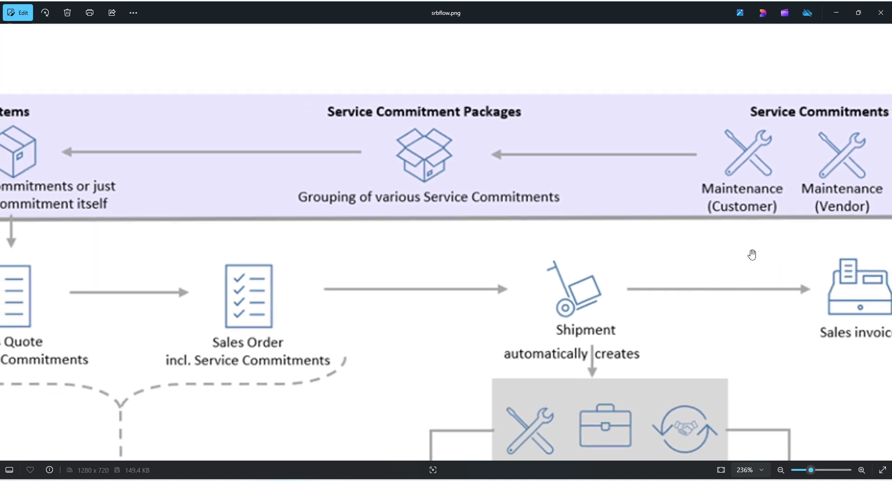
drag(737, 253, 513, 265)
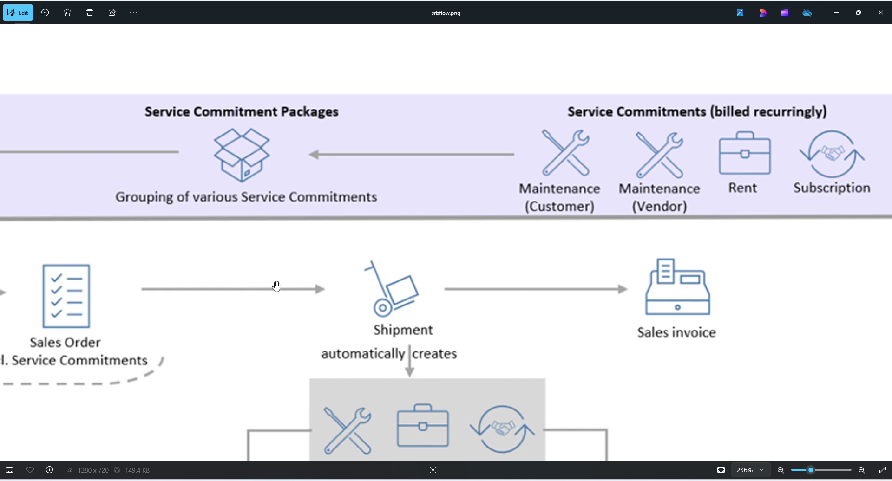
scroll(204, 213, down, 2)
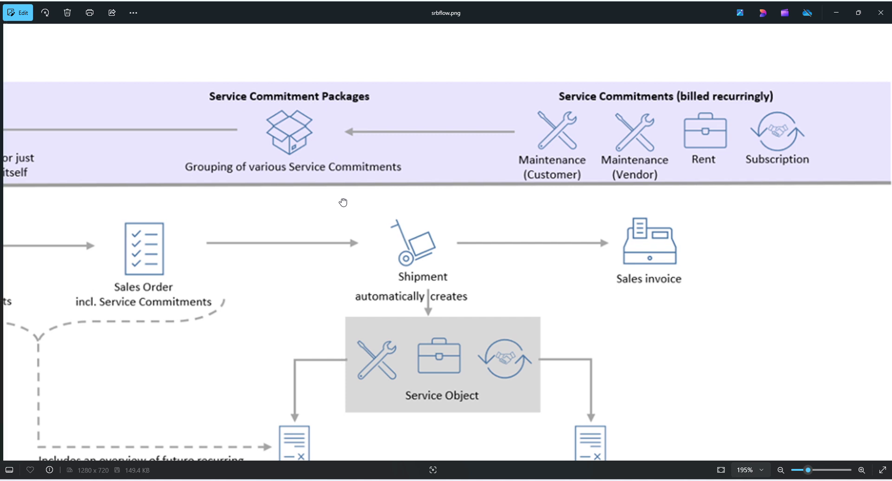
drag(344, 201, 604, 202)
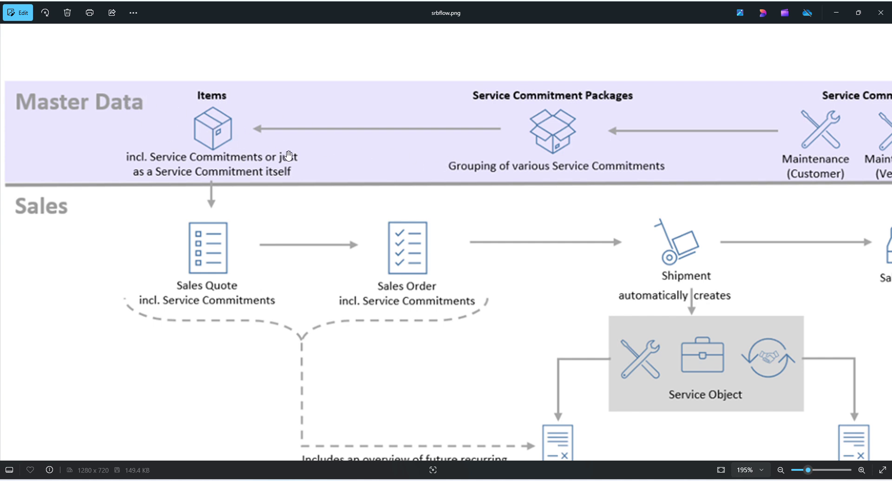
Step: Switch back to Business Central, find the Service Commitment Packages list and open the LICENSE CONTRACT 12M package
key(alt+Tab)
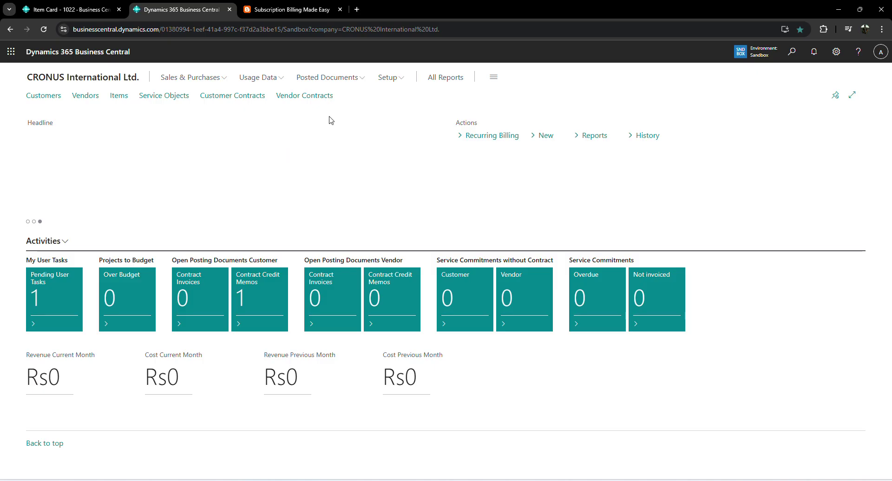
key(alt+q)
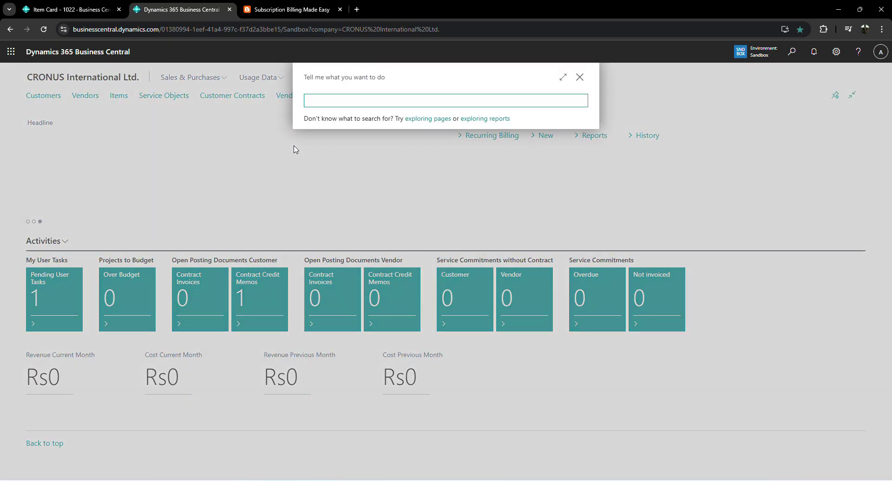
text(ser co)
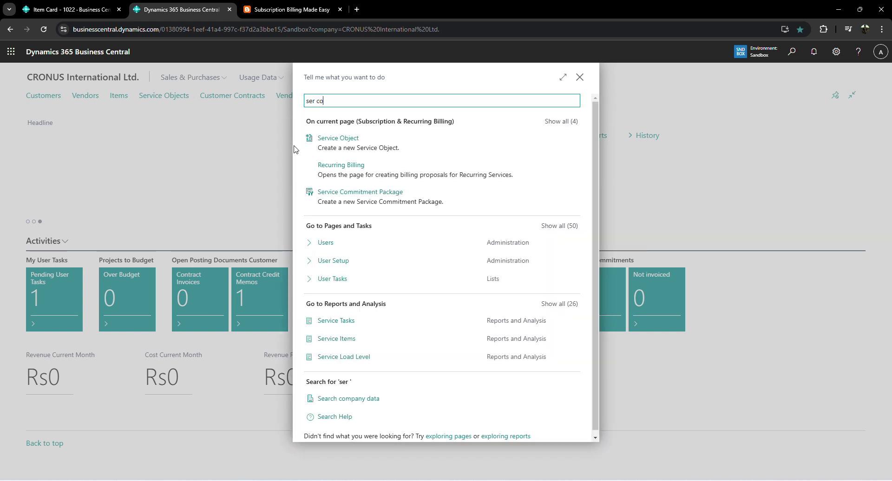
text(m pac)
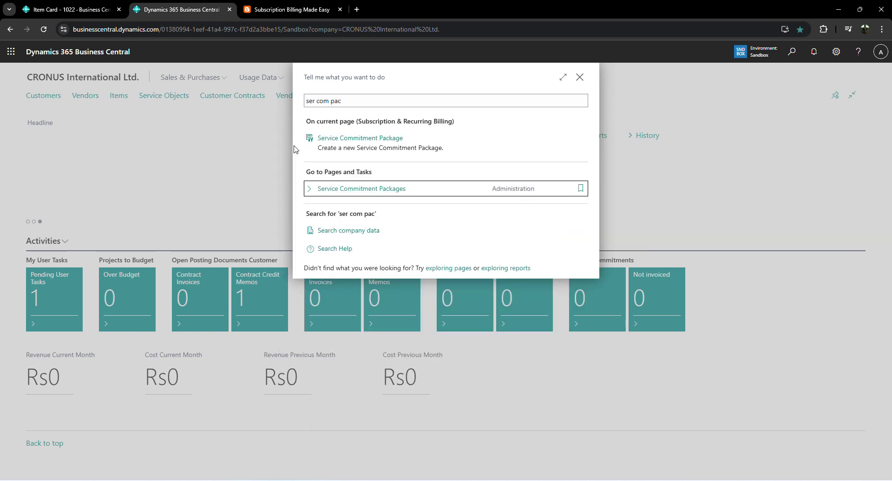
key(Return)
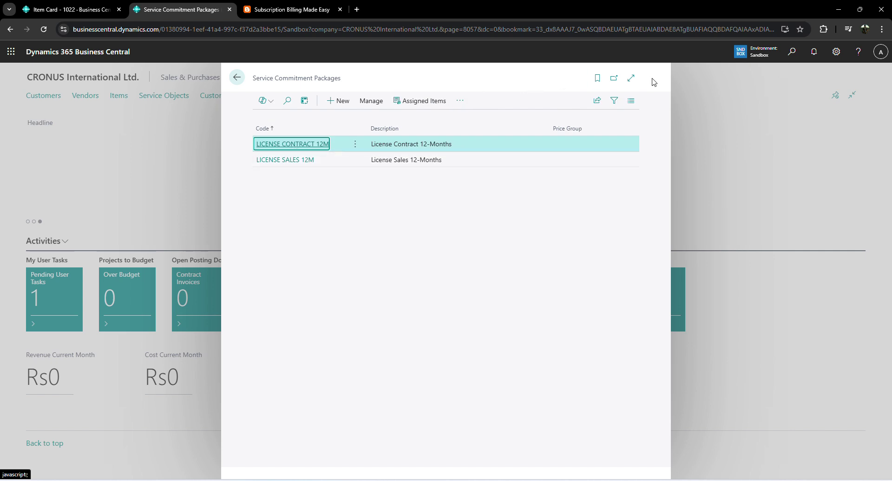
click(632, 78)
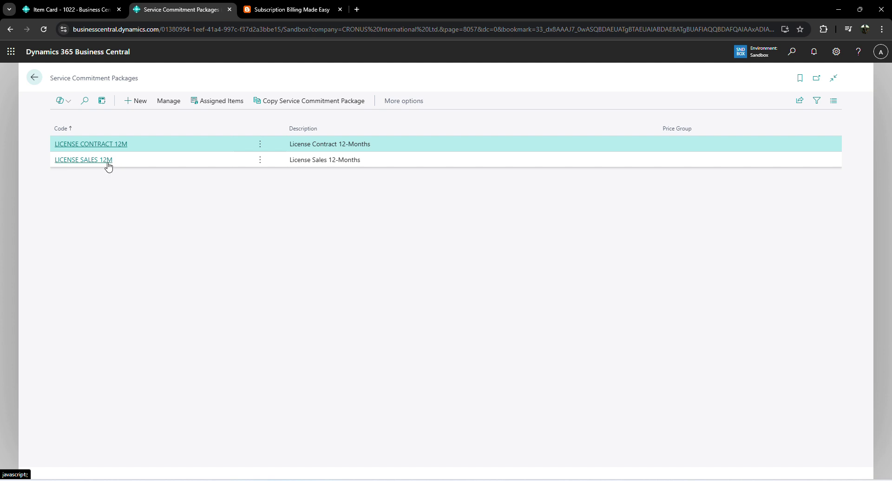
click(143, 161)
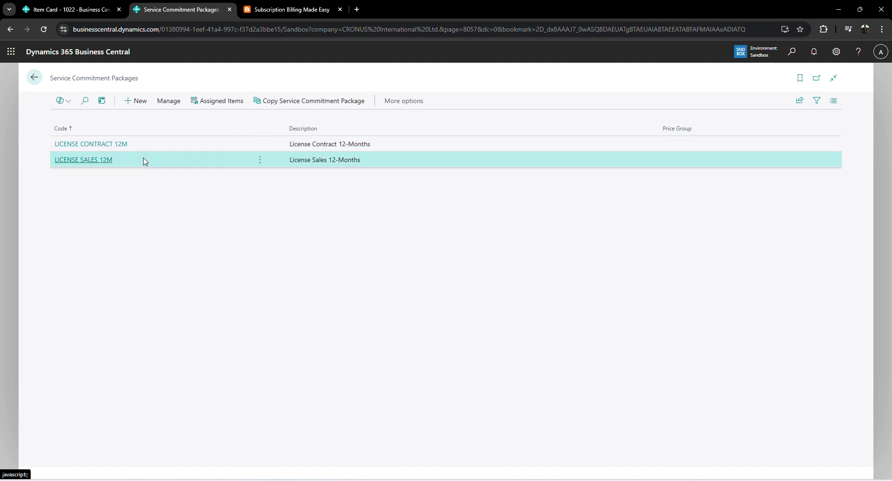
click(98, 147)
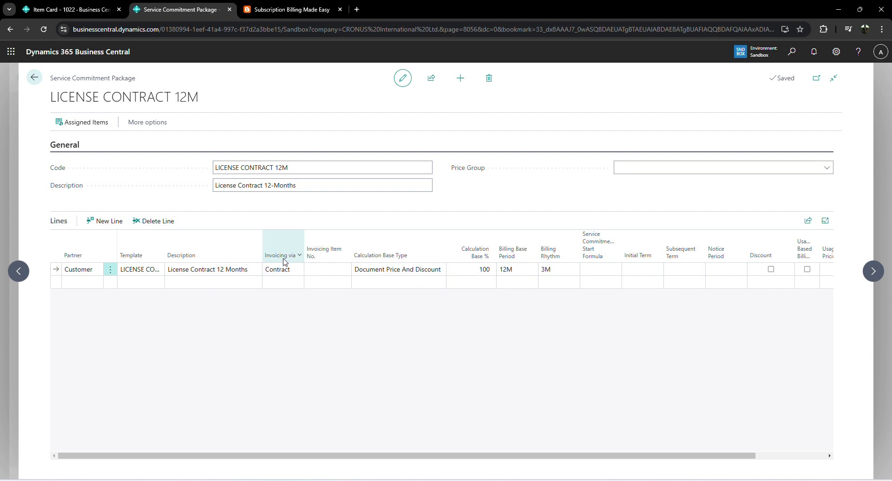
Step: Review the Invoicing via options on the package's customer line, keeping Contract selected
click(293, 271)
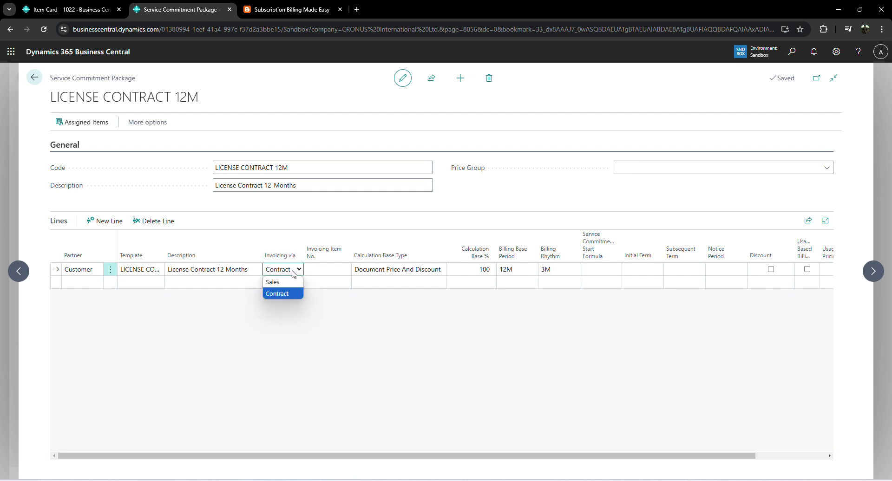
click(294, 274)
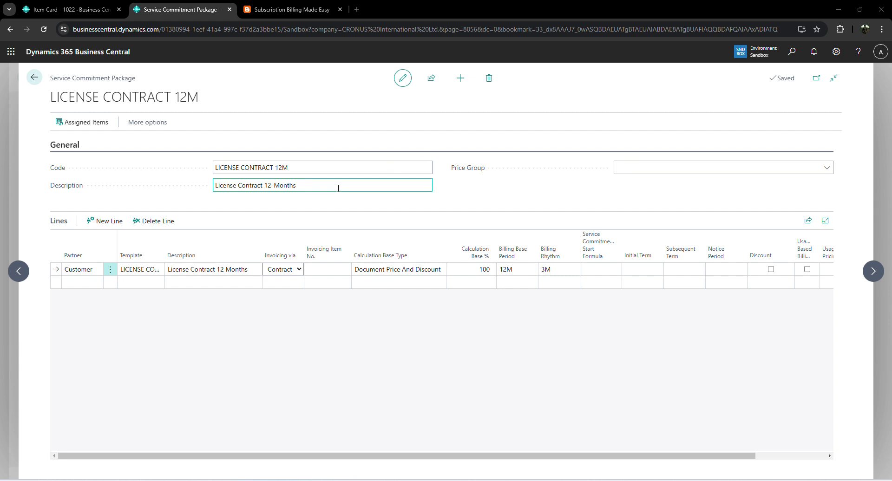
click(278, 270)
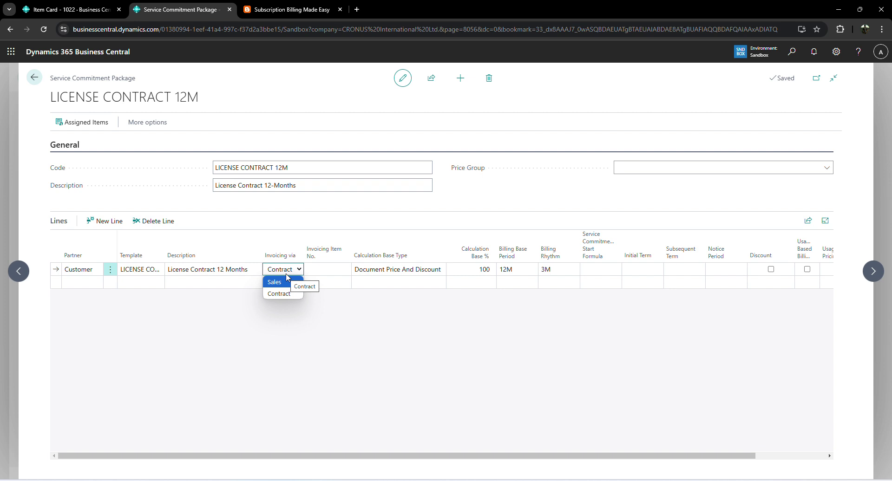
click(279, 294)
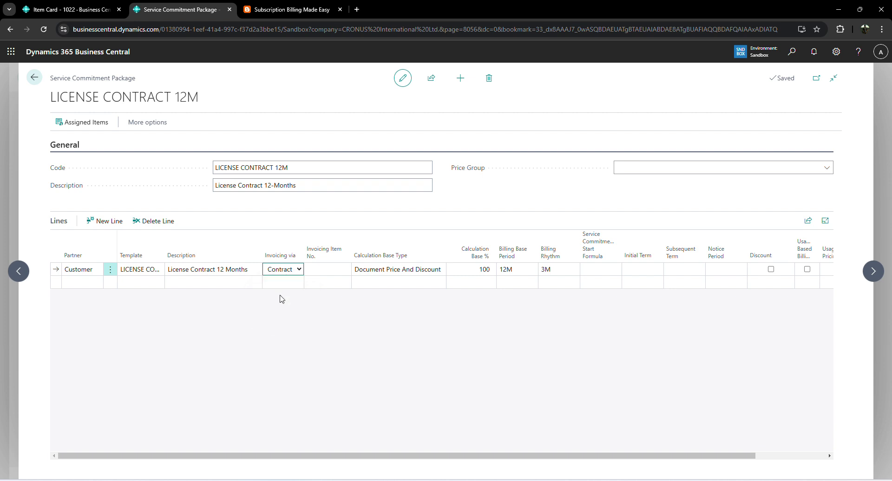
drag(50, 97, 199, 97)
click(453, 228)
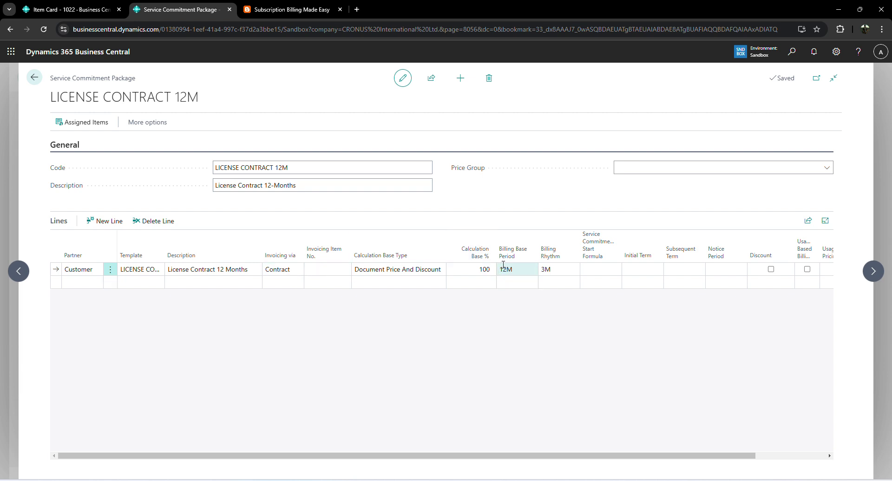
Step: Duplicate the browser tab showing the package and return to the original tab
right_click(205, 15)
click(242, 96)
key(ctrl+shift+Tab)
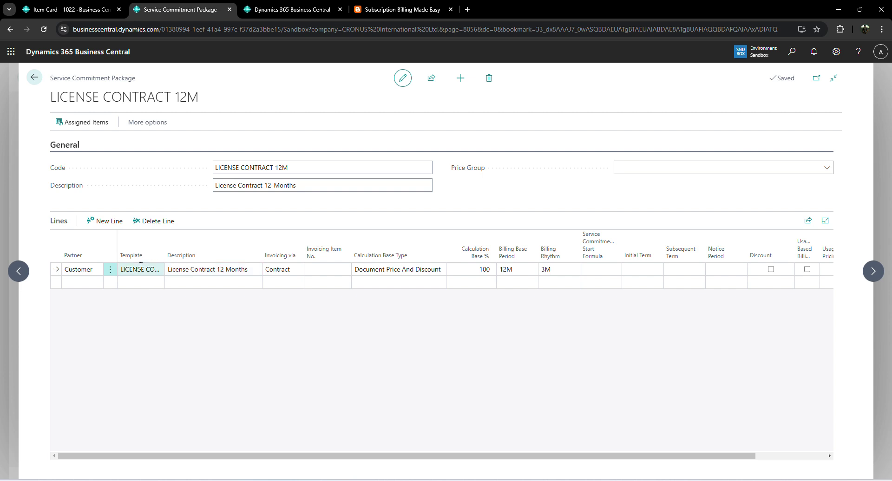
Step: Widen the Template column and set the customer line's template to LICENSE SALES 12M
drag(167, 246, 181, 246)
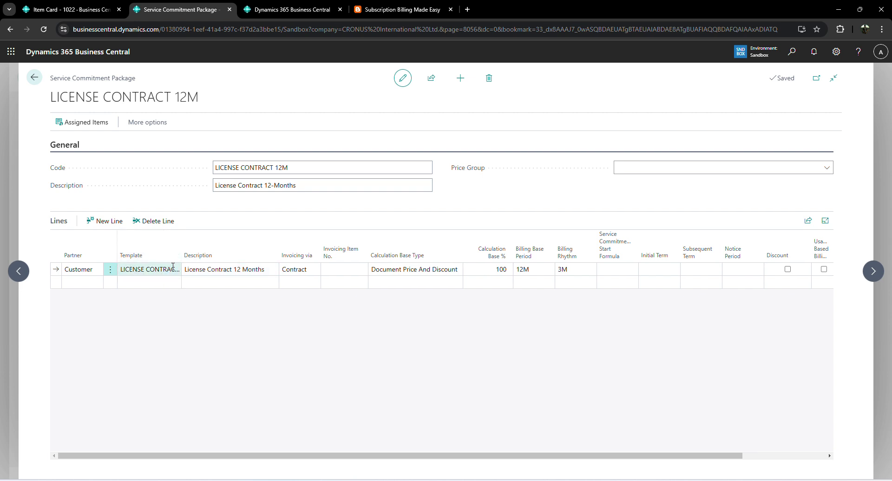
click(173, 267)
click(175, 270)
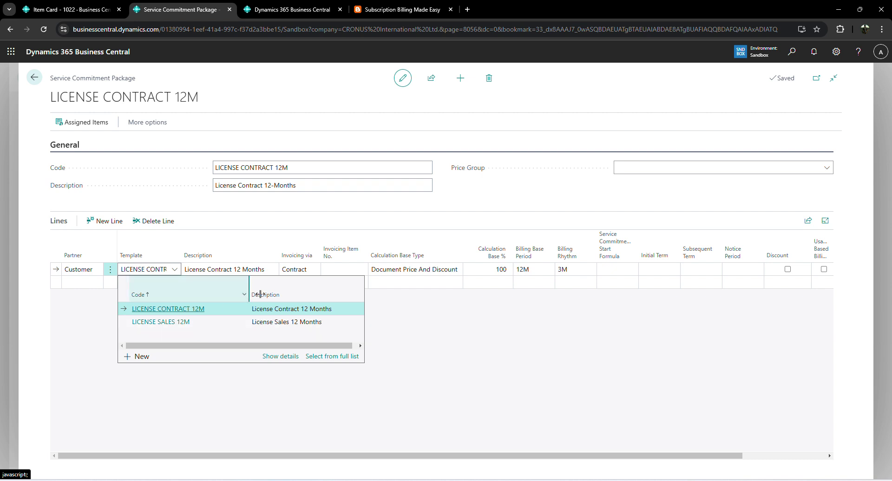
click(253, 320)
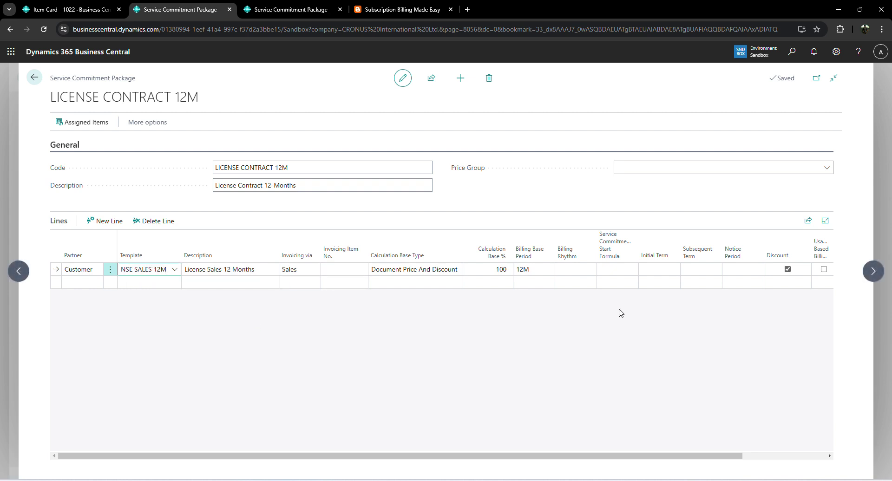
Step: Set the customer line's template back to LICENSE CONTRACT 12M in the service commitment package
click(174, 270)
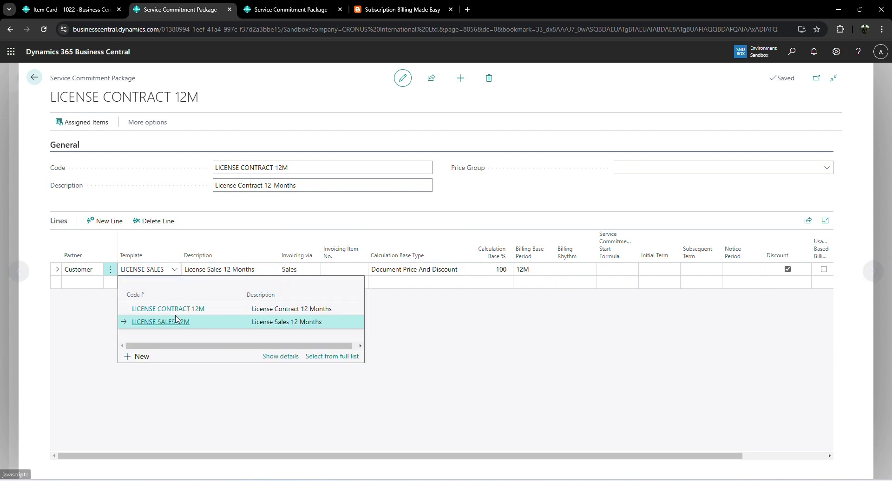
click(183, 321)
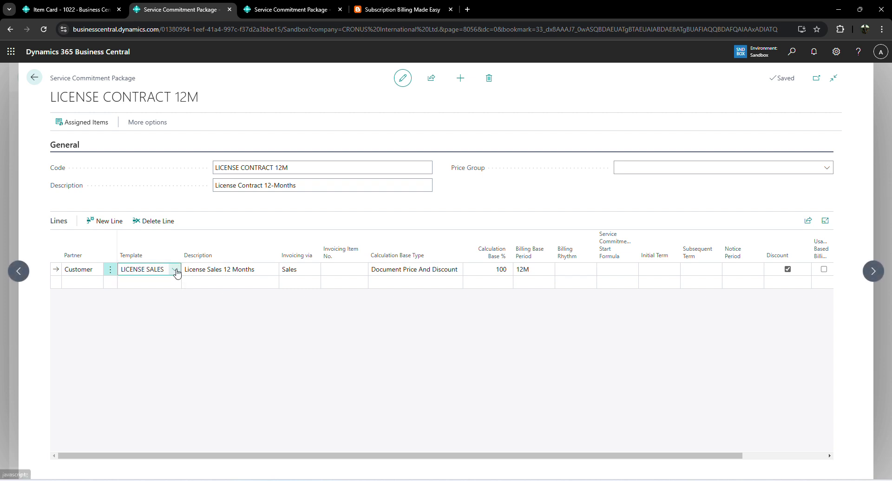
click(175, 270)
click(172, 309)
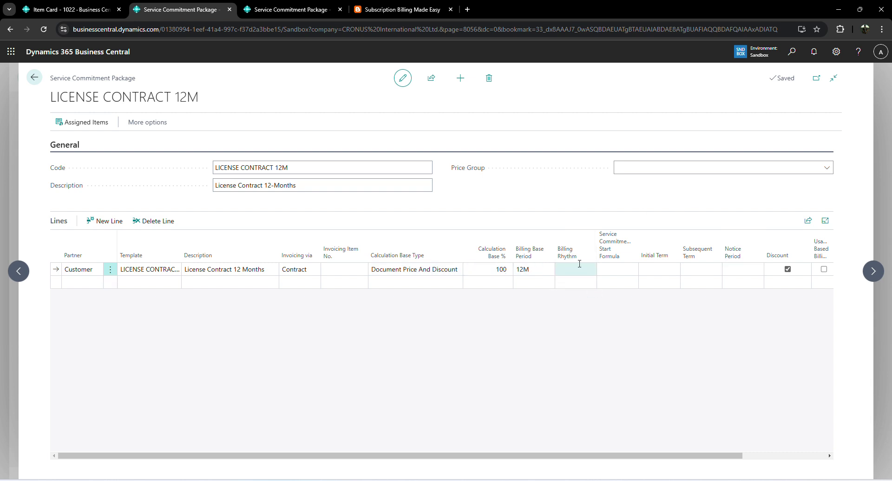
Step: Switch to the duplicated package tab, leave the package and find and open the Service Commitment Templates list
click(310, 9)
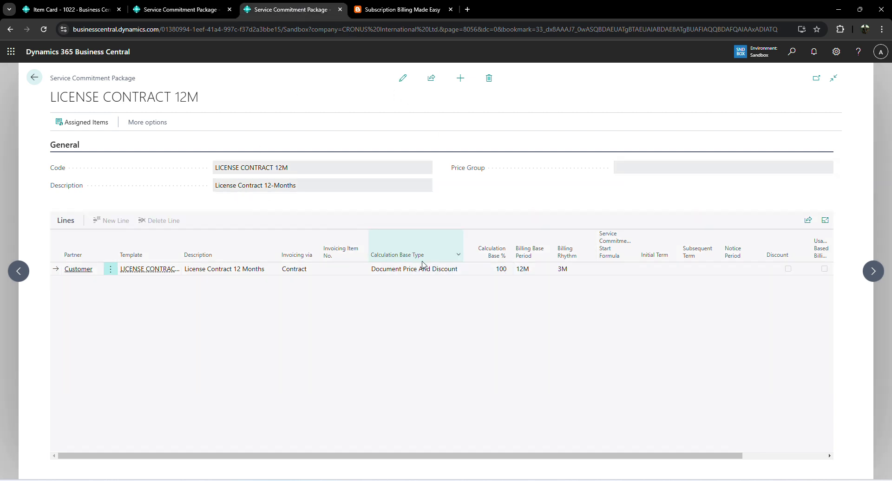
click(35, 77)
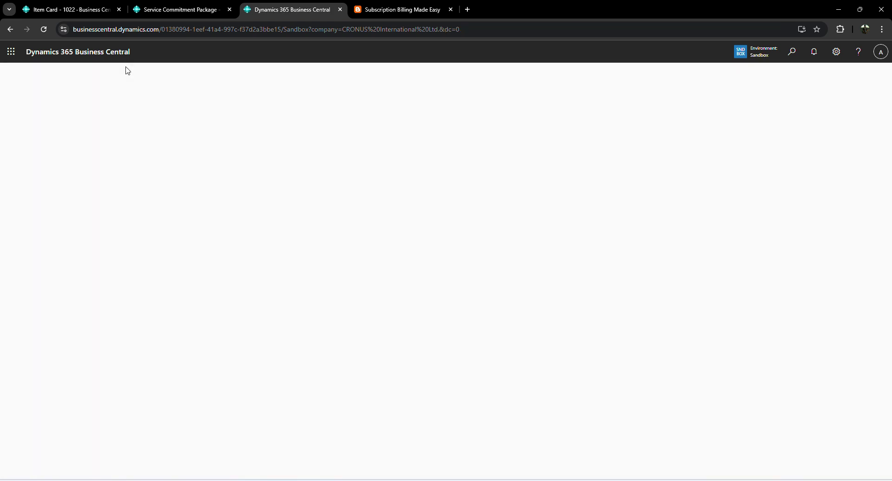
key(alt+q)
text(ser)
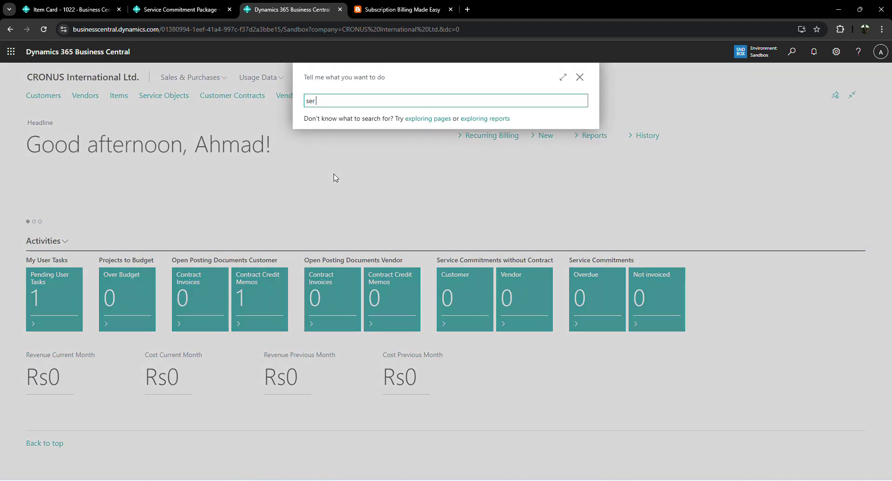
text( com tem)
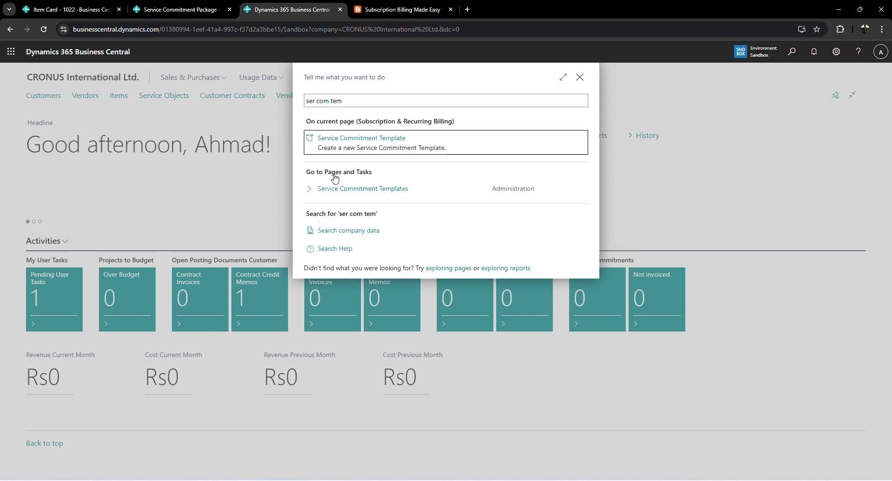
click(336, 181)
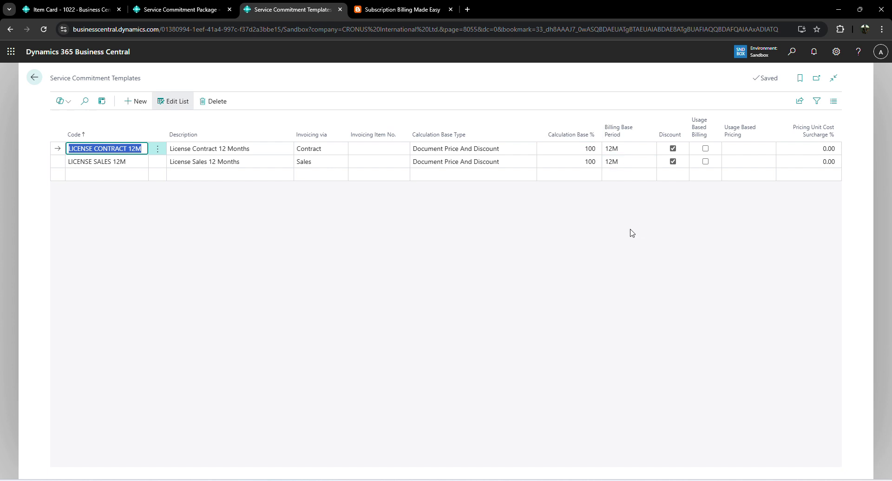
Step: Turn off Discount for both the LICENSE CONTRACT 12M and LICENSE SALES 12M templates
click(632, 149)
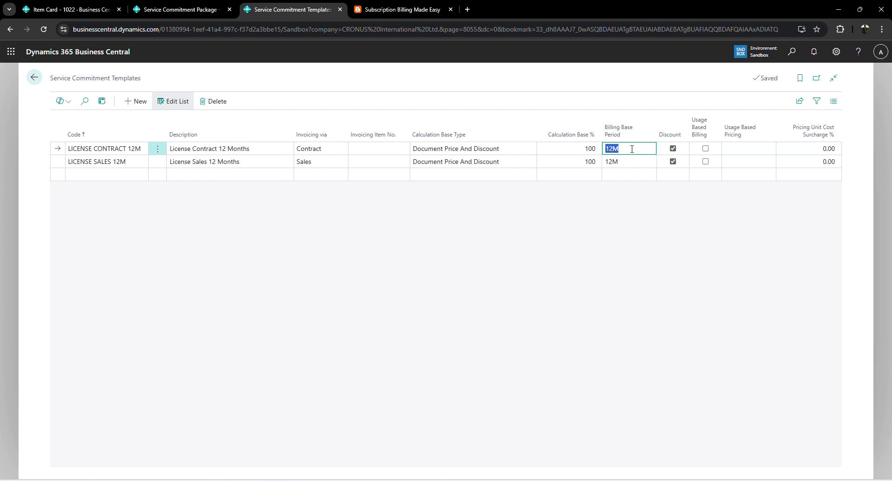
click(670, 226)
click(673, 149)
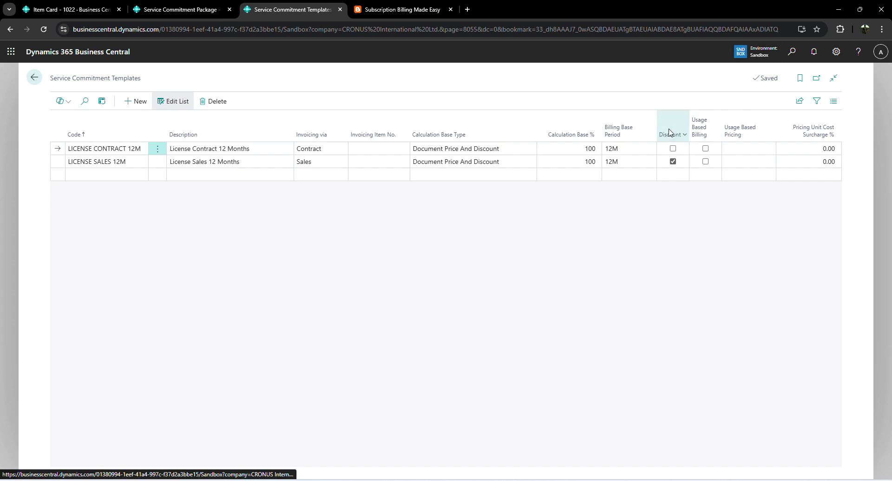
mouse_move(668, 131)
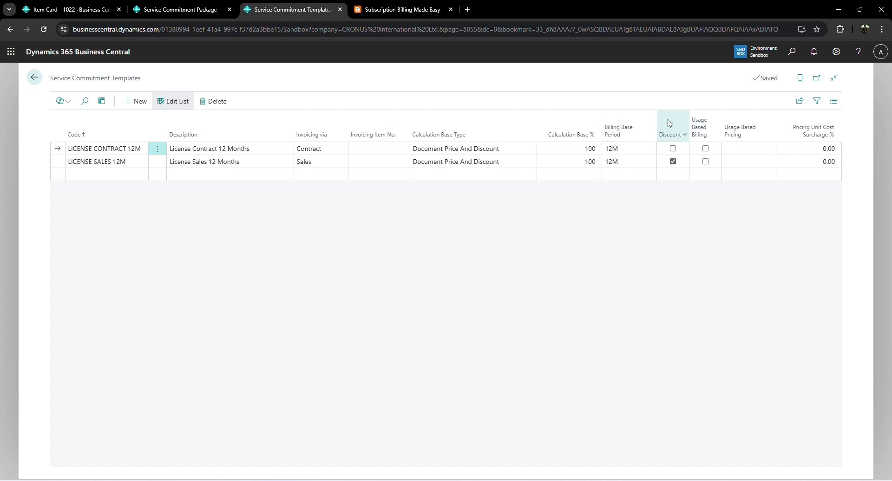
click(673, 161)
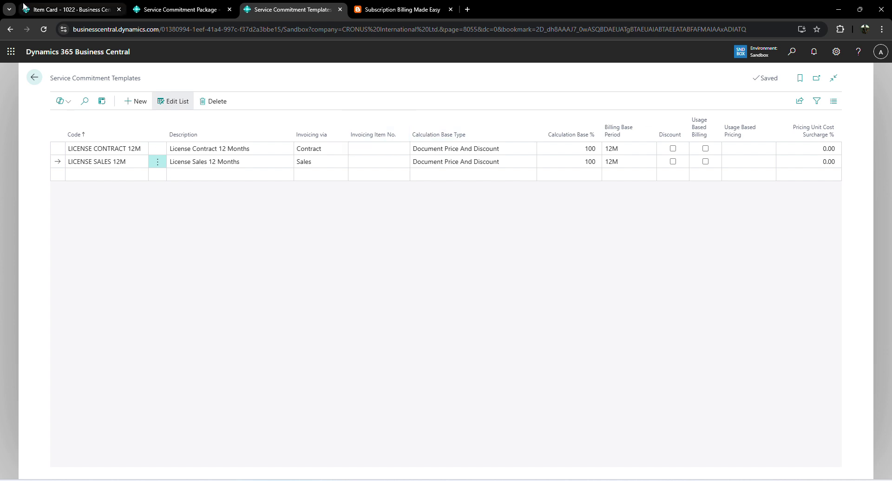
Step: Examine the Service Commitment Option choices under Prices & Sales on item card 1022, and return to the templates list
click(69, 9)
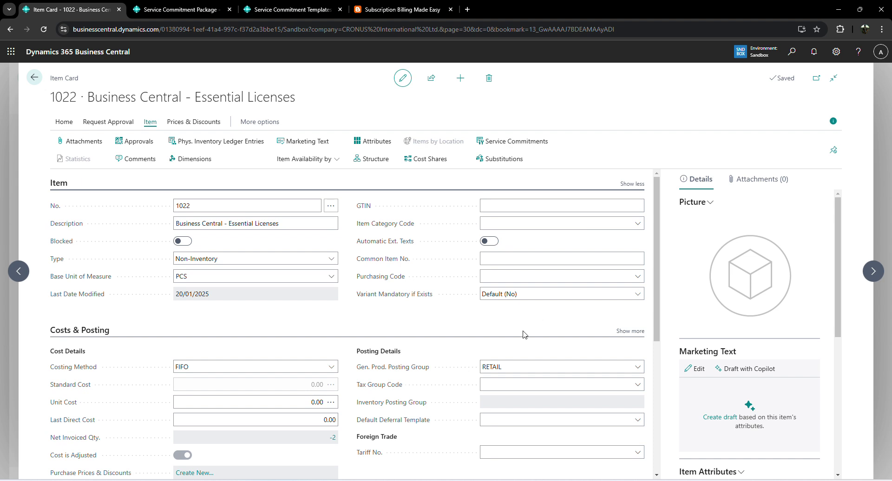
scroll(508, 346, down, 5)
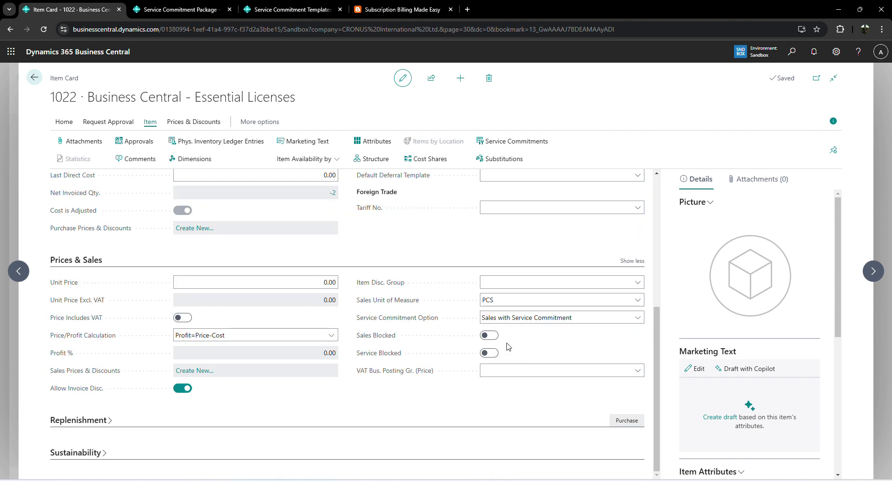
click(530, 320)
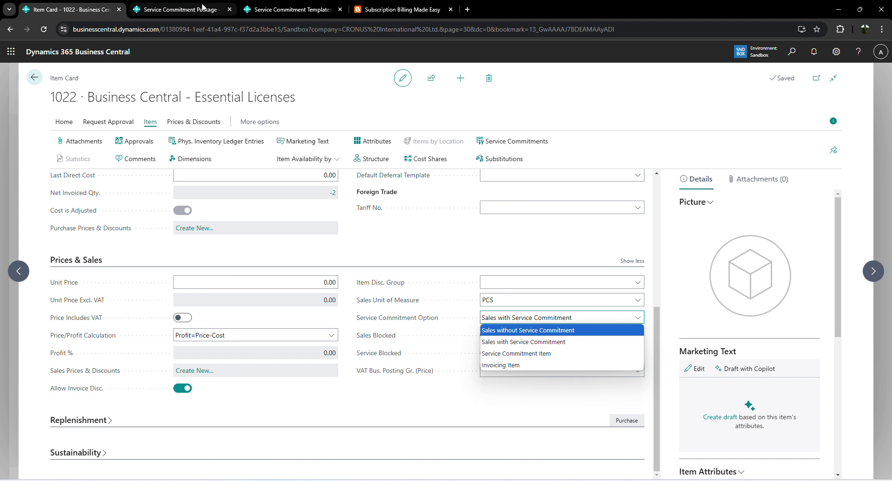
click(176, 9)
key(ctrl+Tab)
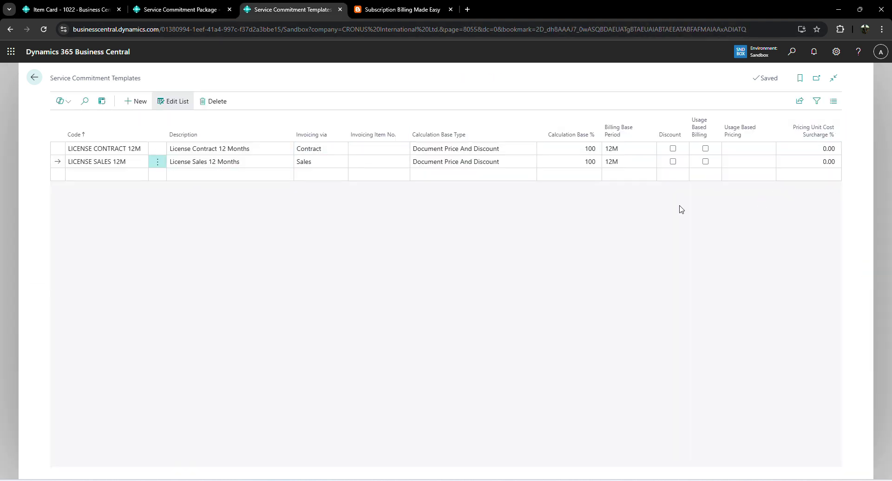
Step: Set the Billing Rhythm of the LICENSE CONTRACT 12M package's customer line to 3M and leave edit mode
click(172, 8)
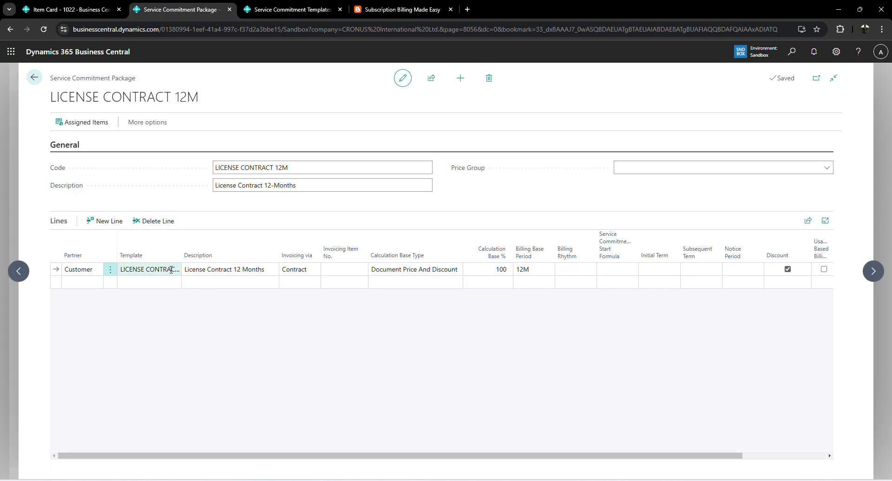
click(576, 270)
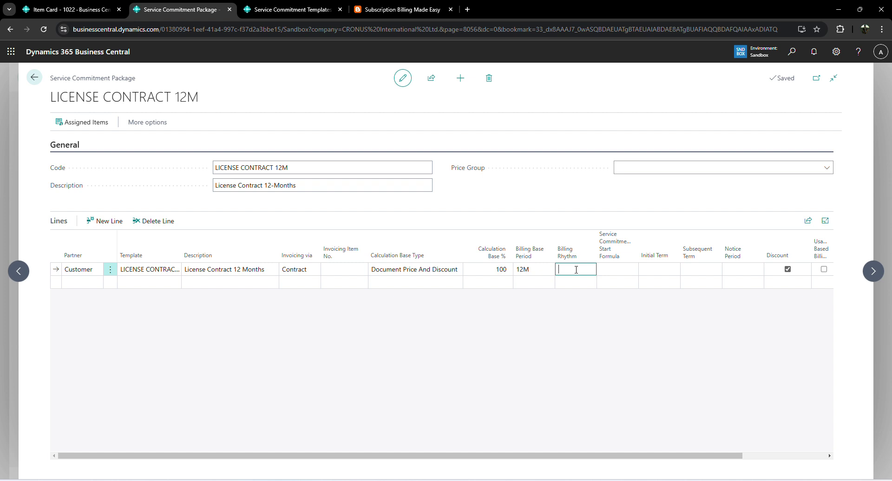
text(3M)
key(Tab)
scroll(648, 350, right, 3)
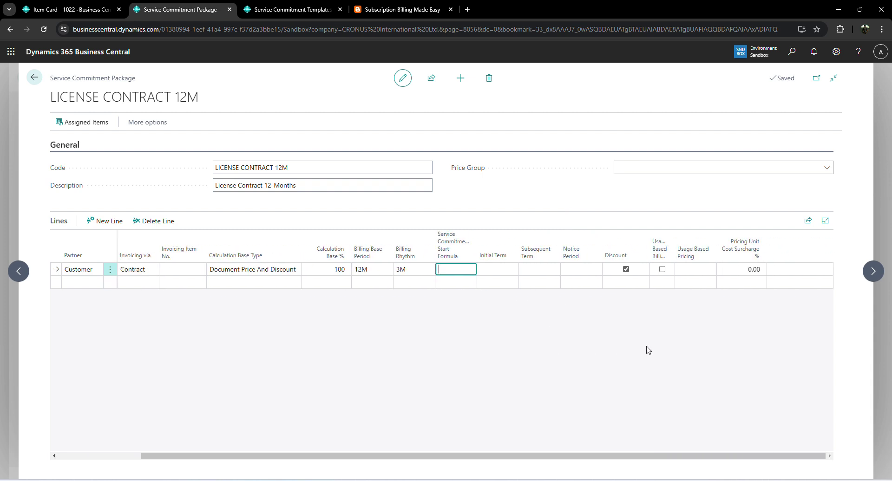
scroll(648, 351, left, 3)
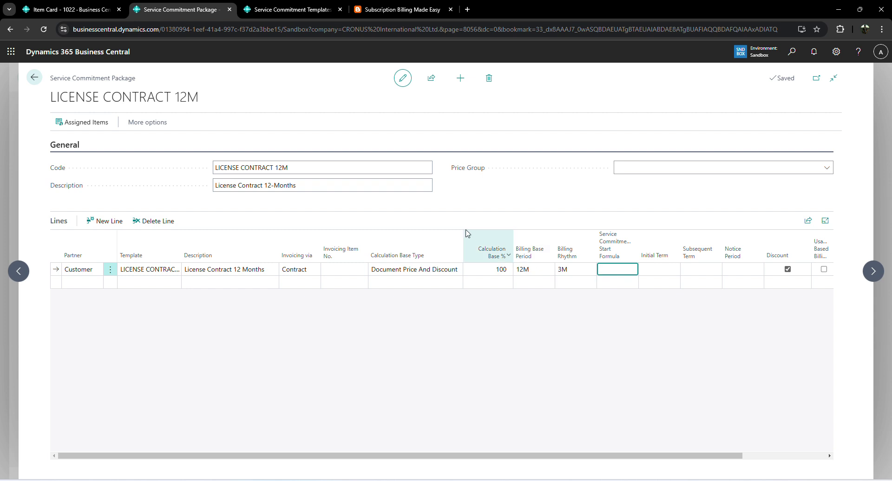
click(402, 79)
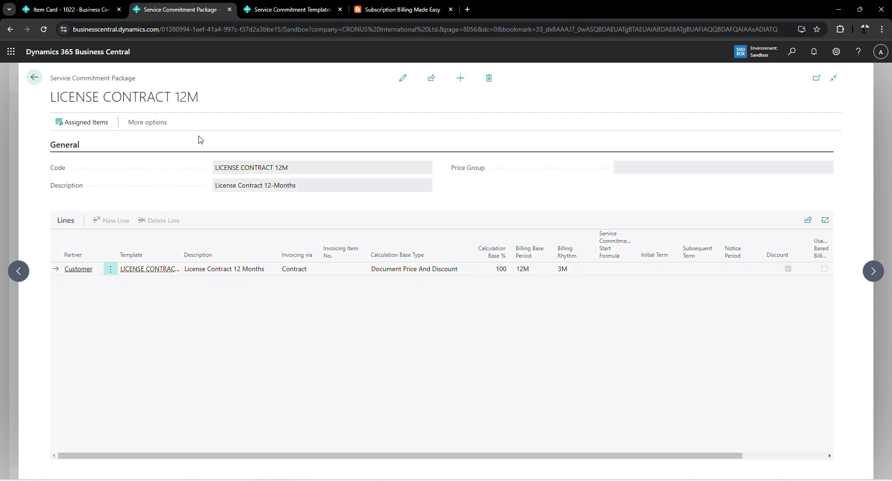
Step: Open the service commitments of item 1022 and delete its assigned LICENSE CONTRACT 12M package
click(93, 10)
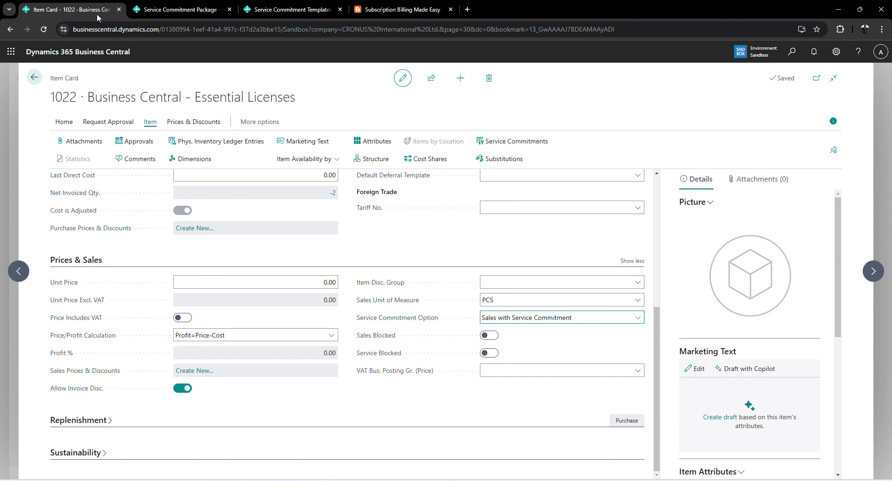
click(515, 146)
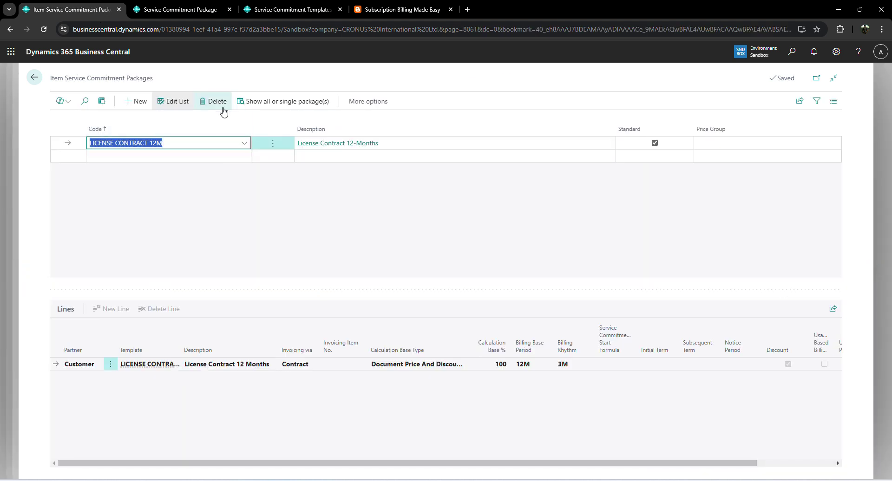
click(222, 107)
key(Return)
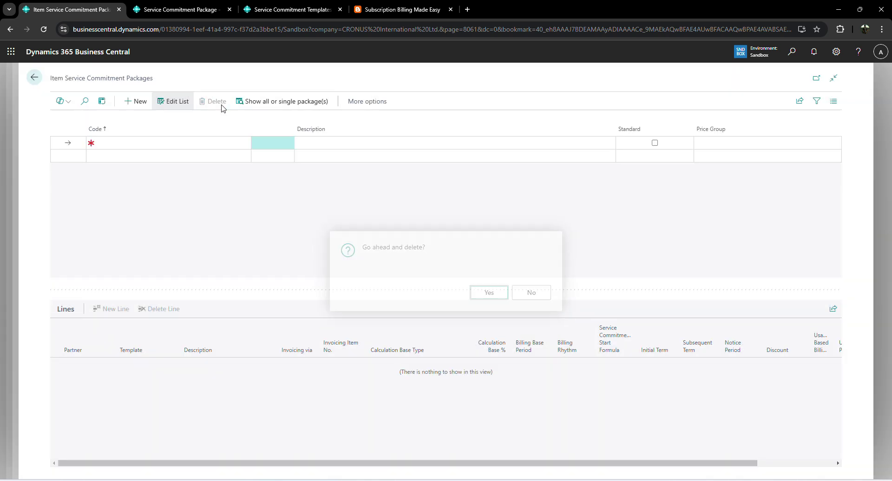
Step: Try to assign the LICENSE CONTRACT 12M package to the item, and refresh the page to discard the entry
click(172, 142)
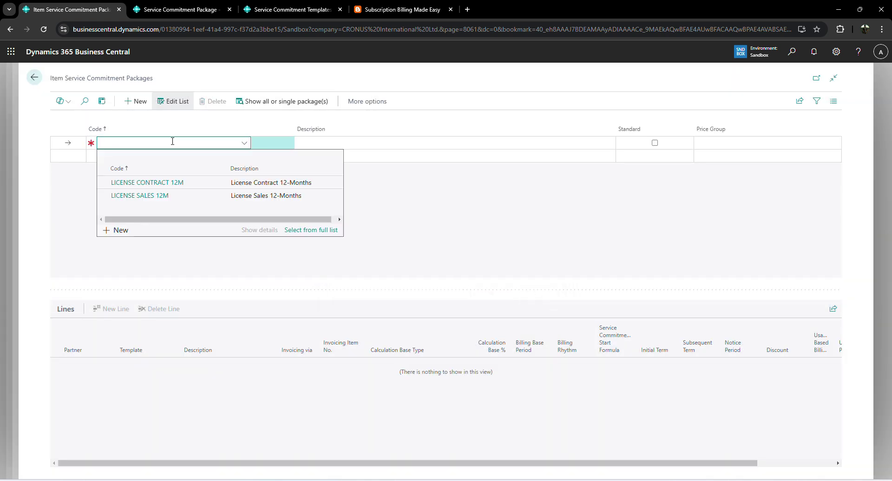
key(Down)
key(Return)
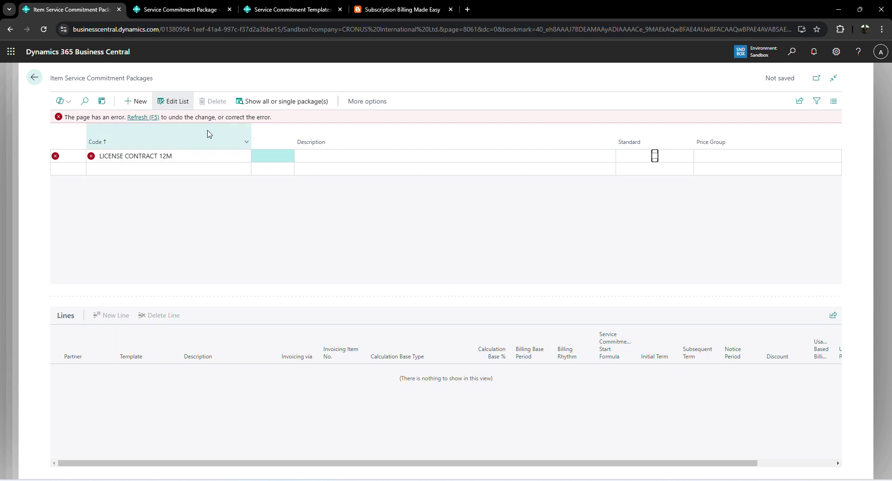
click(144, 117)
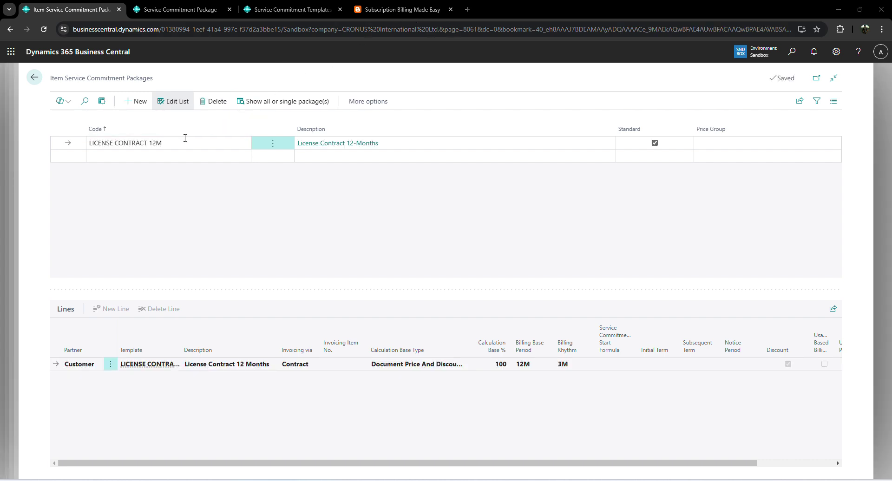
Step: Review the package choices for the item, keeping LICENSE CONTRACT 12M, and check the Service Commitment Templates list
click(185, 139)
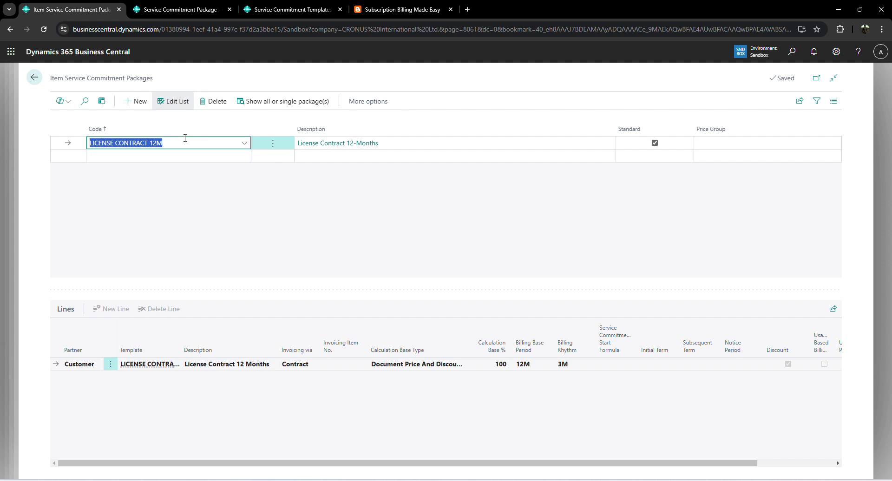
click(243, 143)
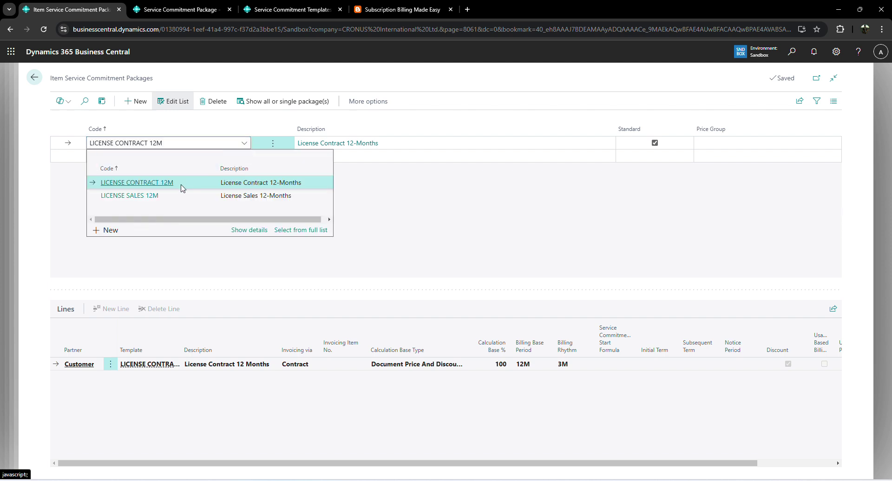
click(181, 186)
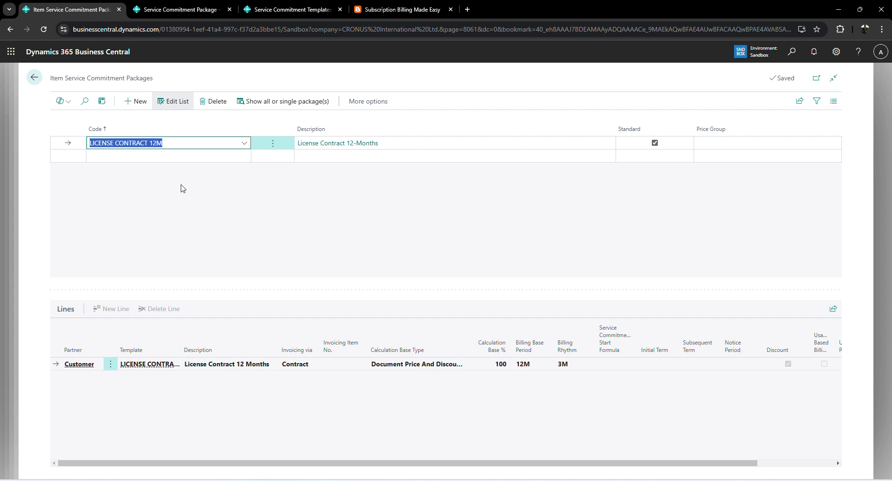
click(182, 211)
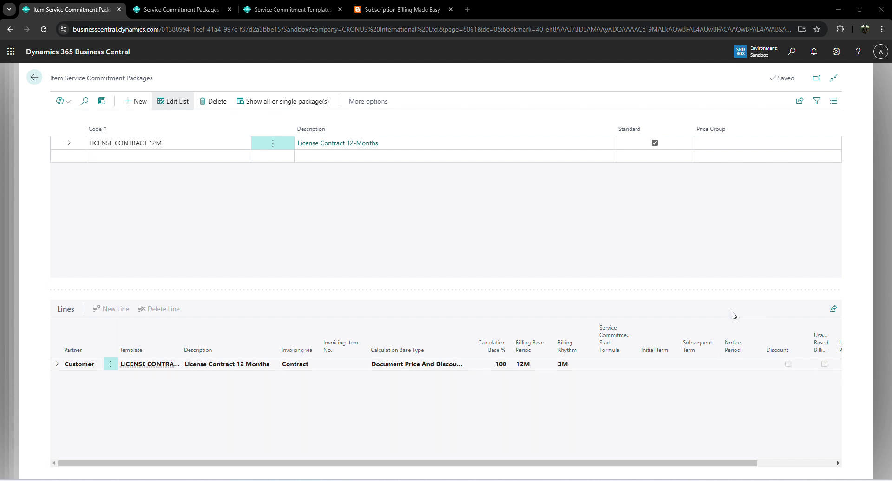
key(Escape)
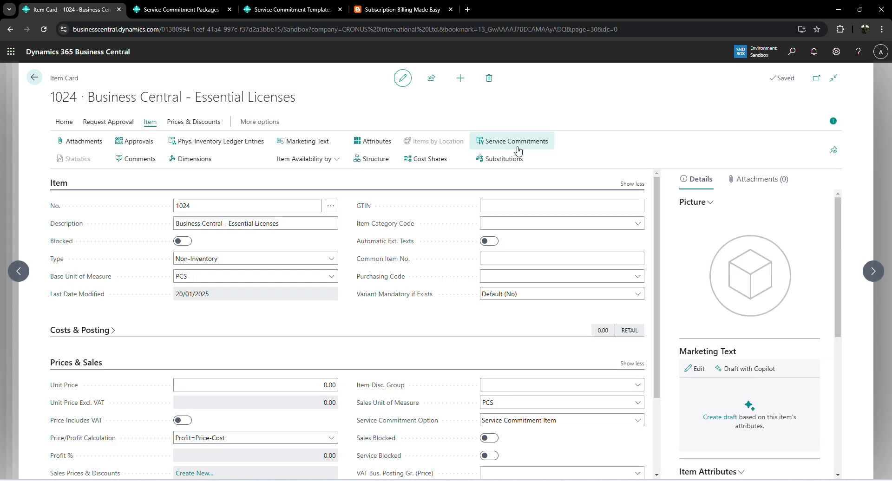
click(302, 15)
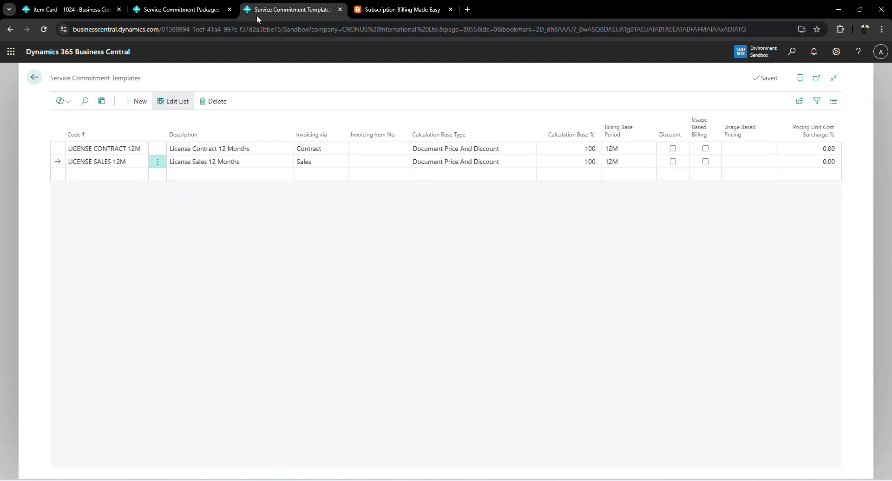
Step: Change the description of item 1024 to "Business Central - Premium Licenses"
click(49, 10)
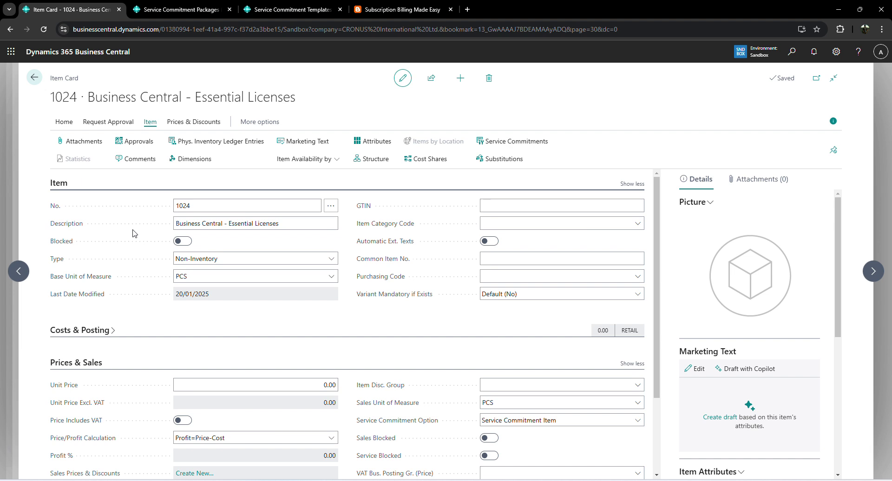
click(261, 222)
double_click(260, 222)
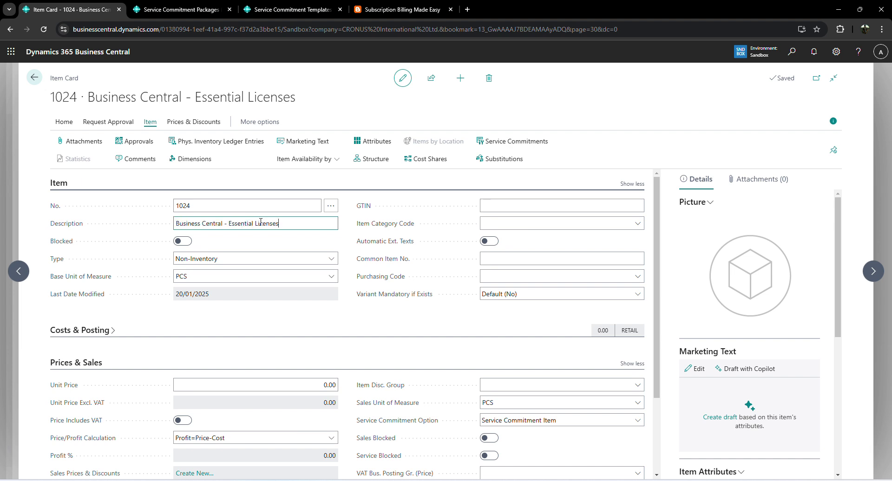
text(Premium)
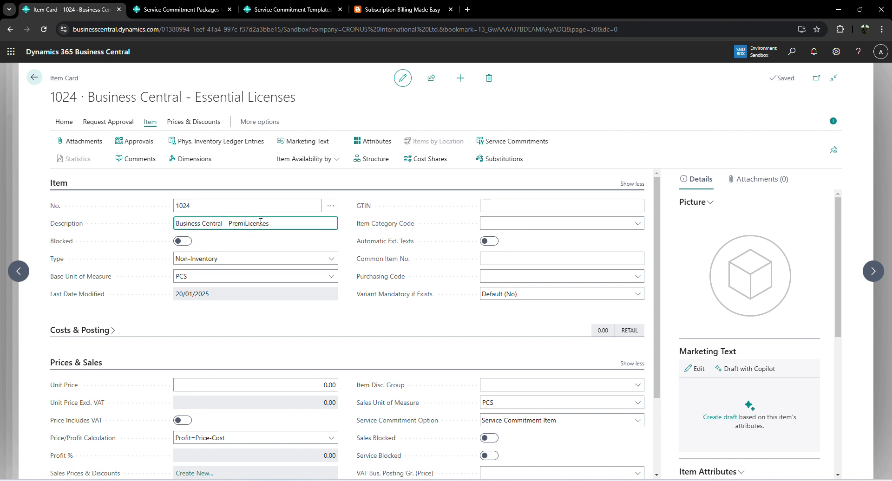
key(Tab)
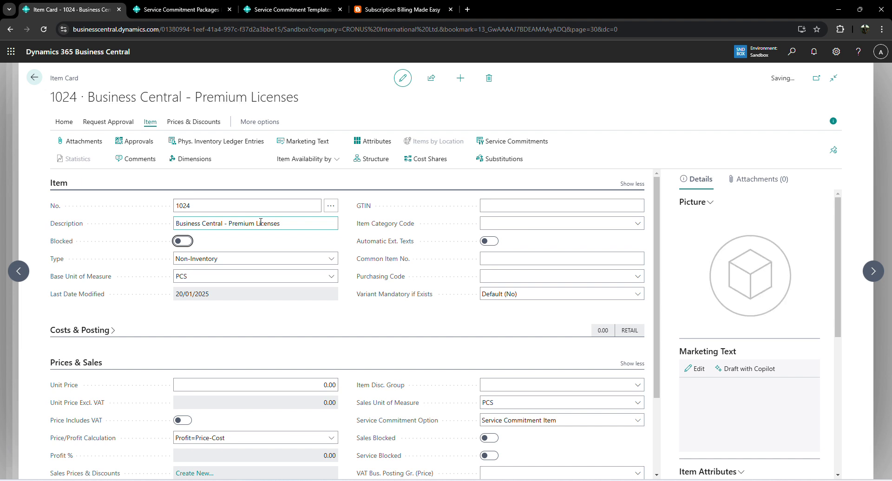
click(285, 247)
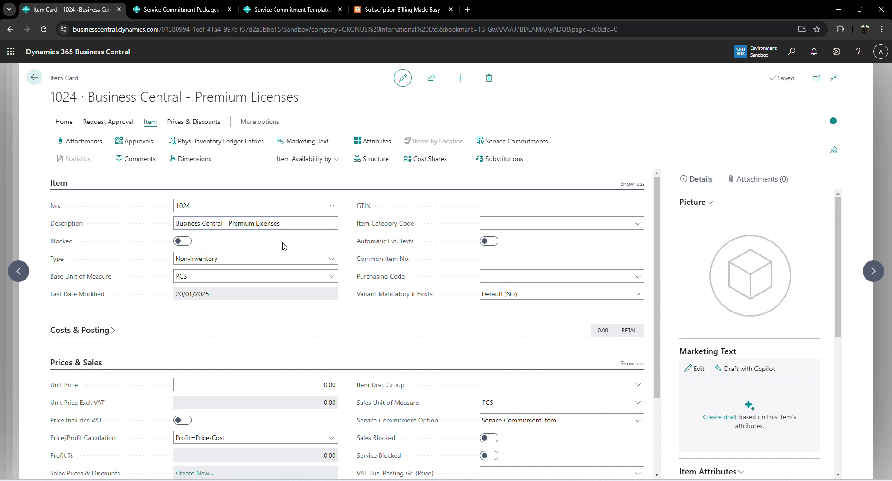
Step: Switch to the srbflow.png process diagram and examine its Sales section, from sales quote and order to service object and contracts
click(188, 10)
click(256, 10)
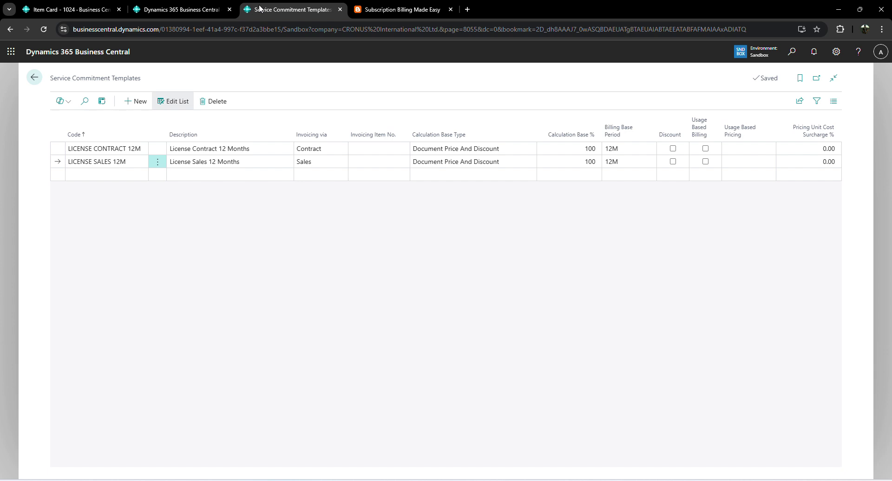
click(186, 13)
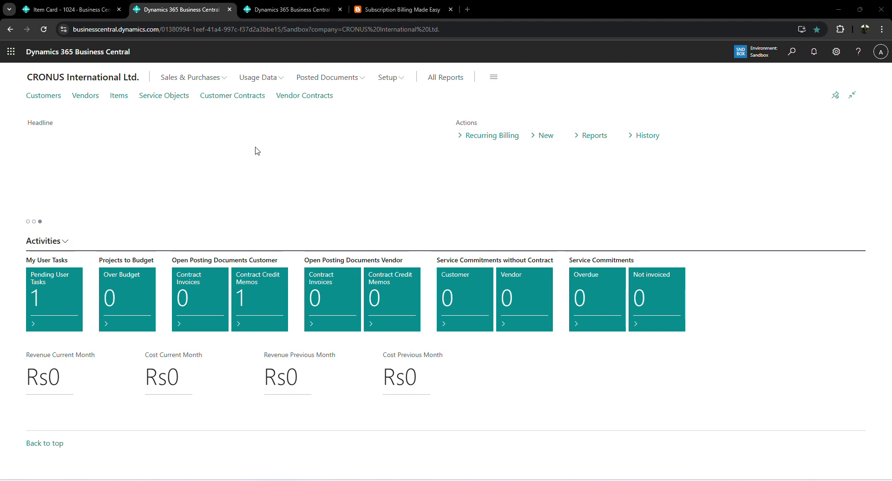
key(alt+Tab)
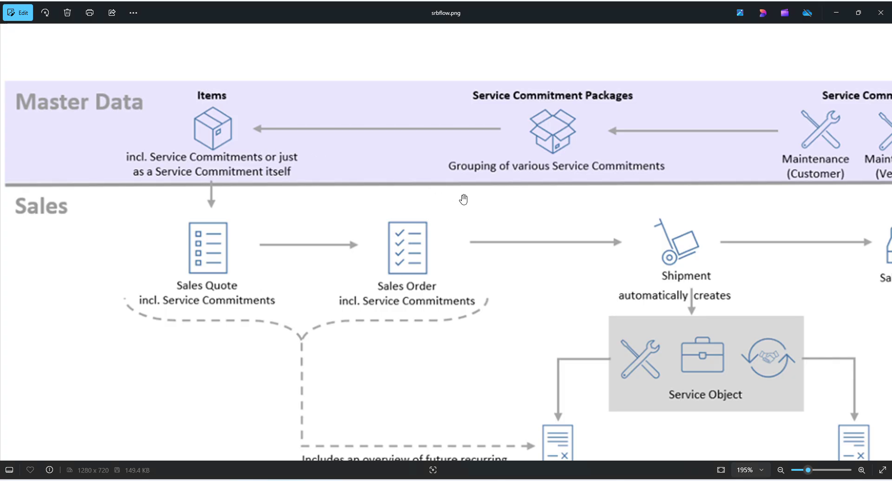
mouse_move(463, 200)
mouse_down()
mouse_move(248, 203)
mouse_move(473, 214)
mouse_up()
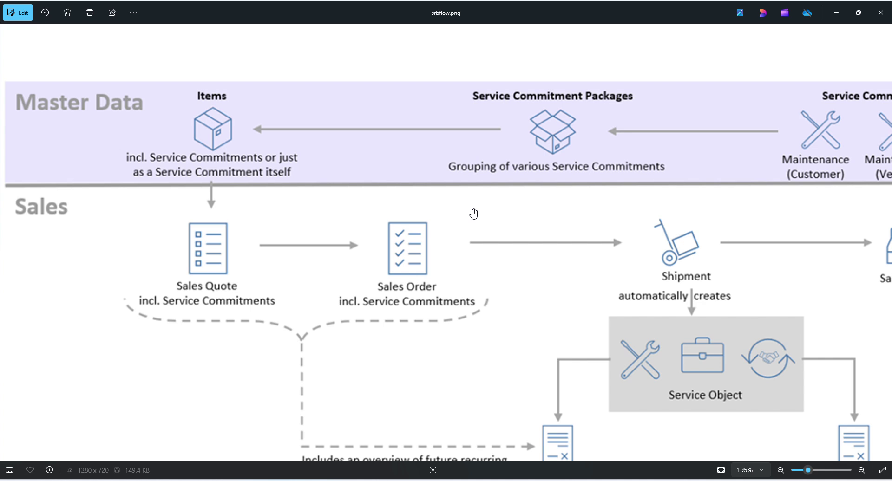
drag(334, 313, 258, 223)
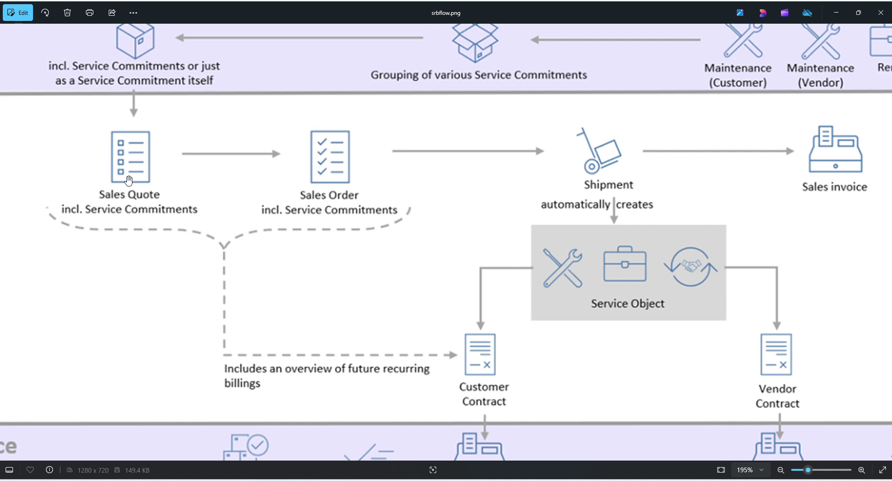
Step: Return to Business Central and create a new sales order for the customer Alpine Ski House
key(alt+Tab)
key(alt+q)
text(s)
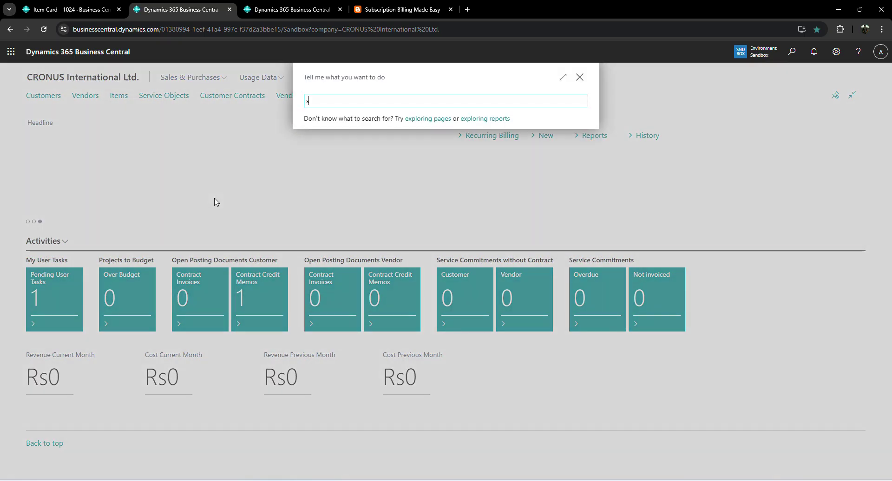
text(ales order)
key(Return)
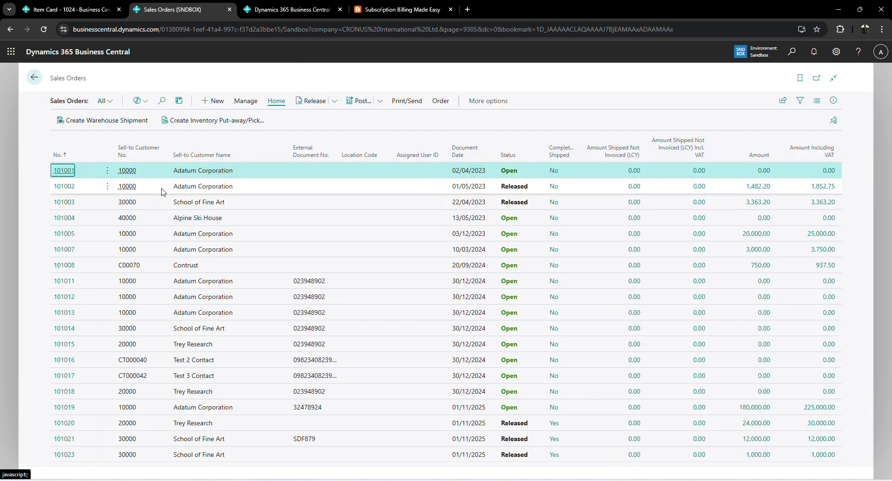
click(223, 102)
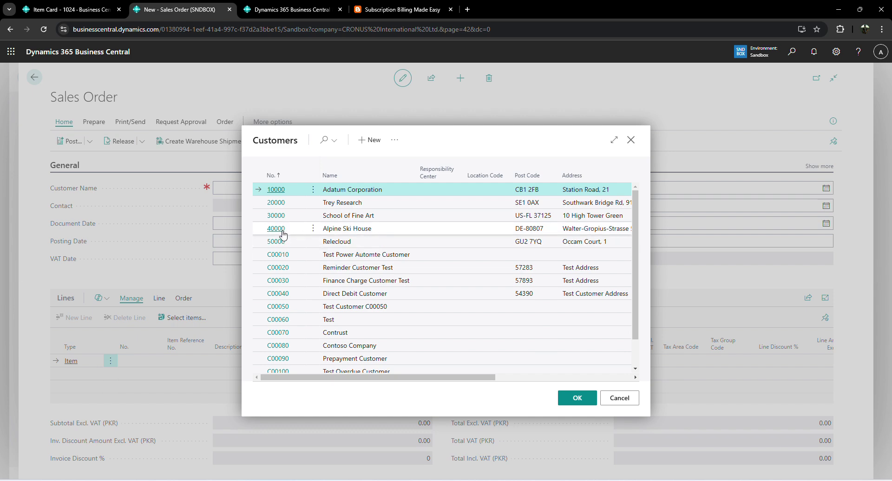
click(281, 232)
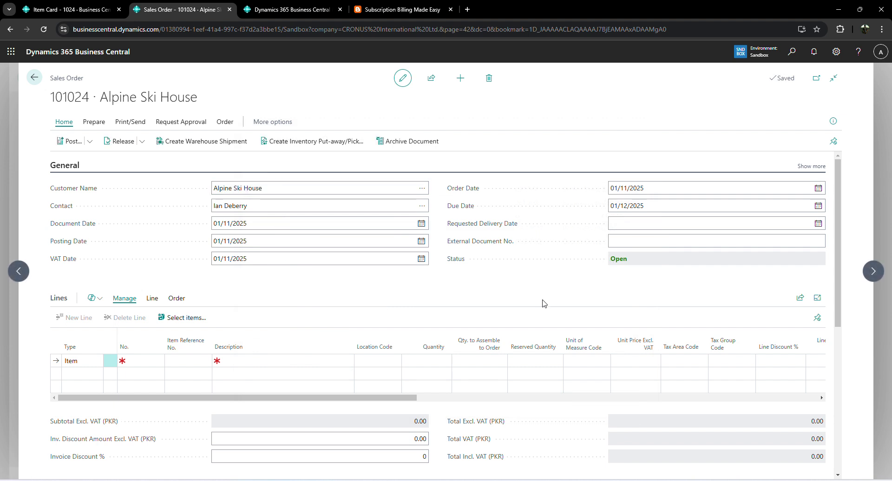
Step: Add item 1024, Business Central - Premium Licenses, to the first line of the sales order
scroll(544, 303, down, 1)
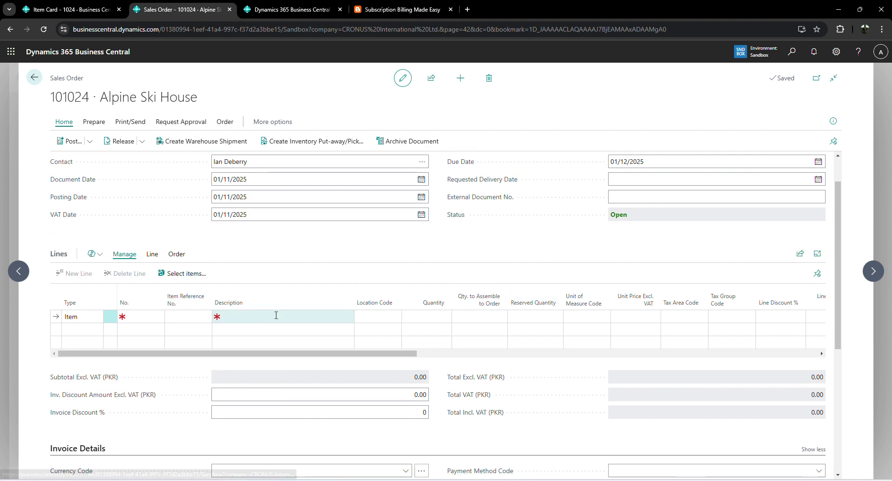
click(132, 315)
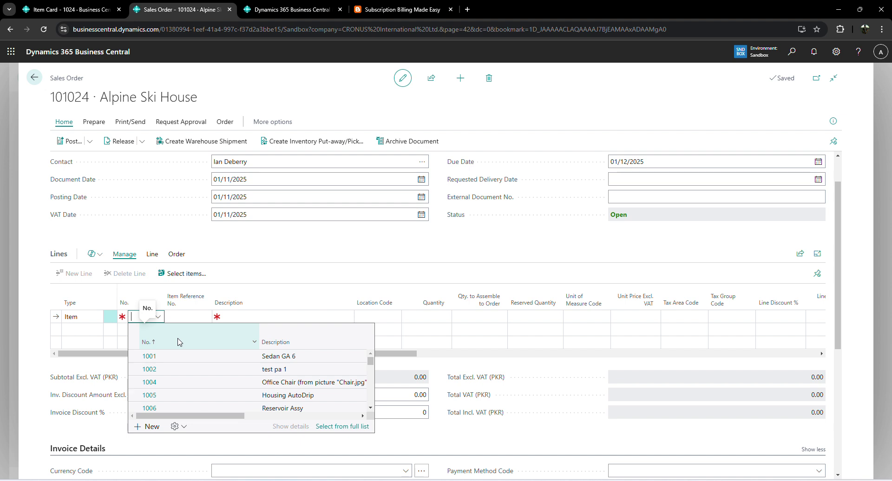
text(business)
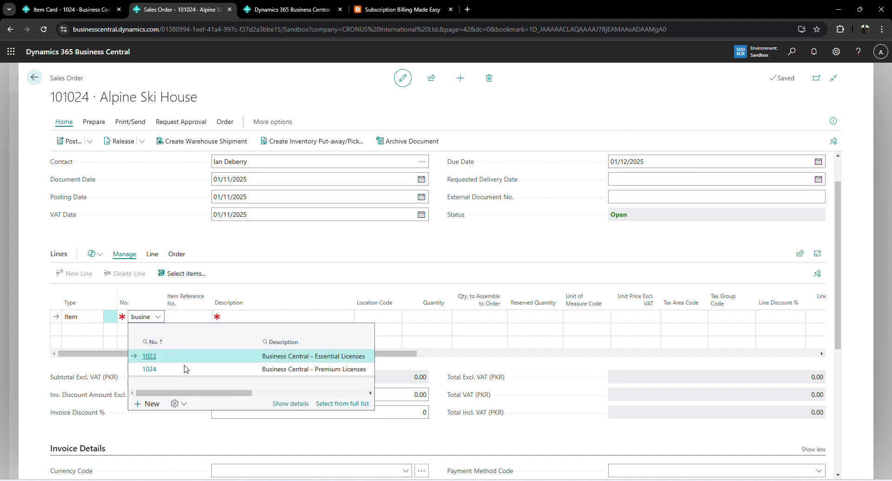
key(Down)
key(Return)
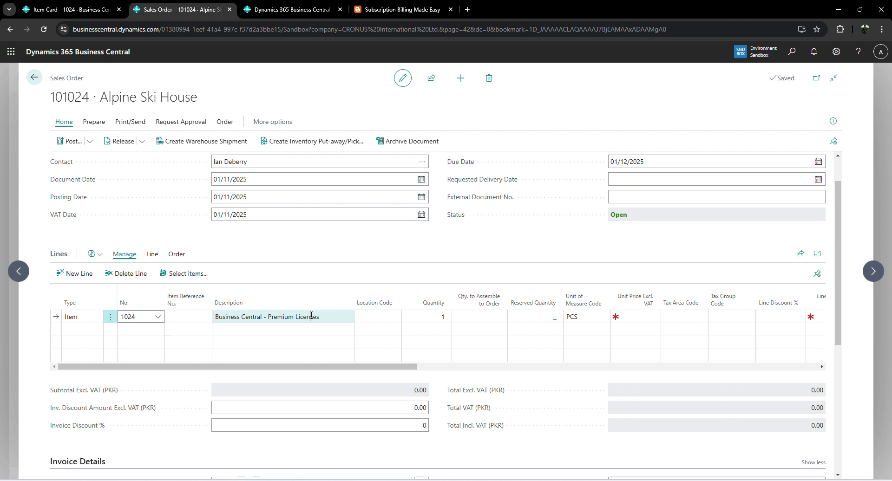
key(Return)
key(Return)
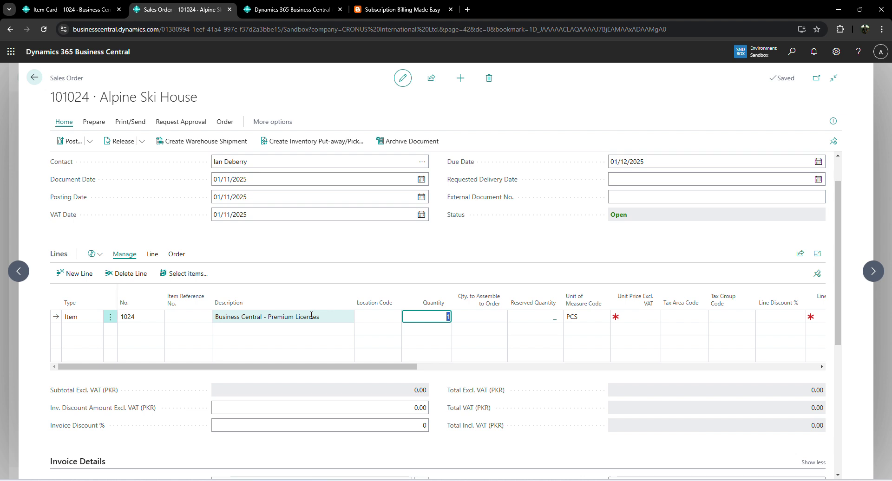
Step: Check the Currency Code choices in the order's invoice details and leave the field empty
scroll(311, 315, down, 3)
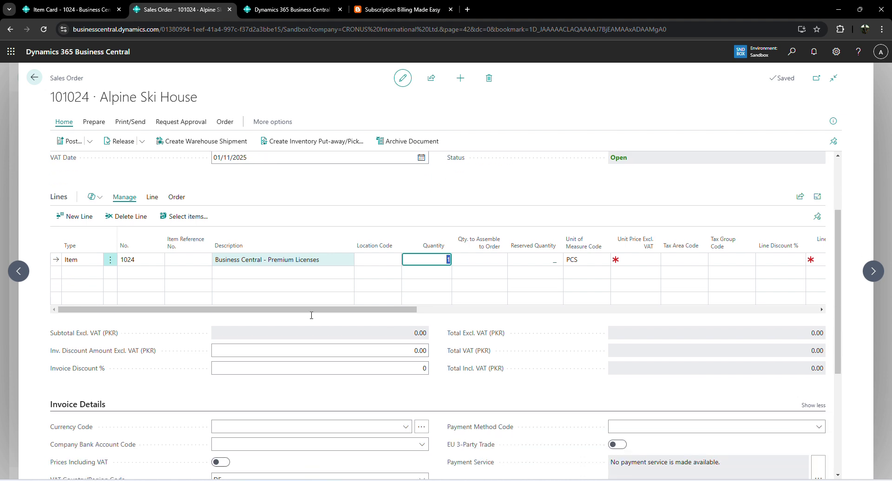
click(293, 335)
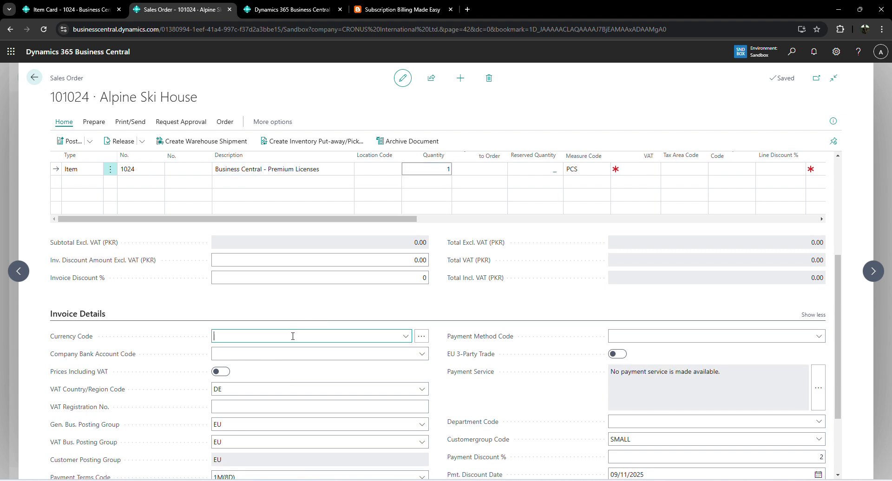
click(293, 335)
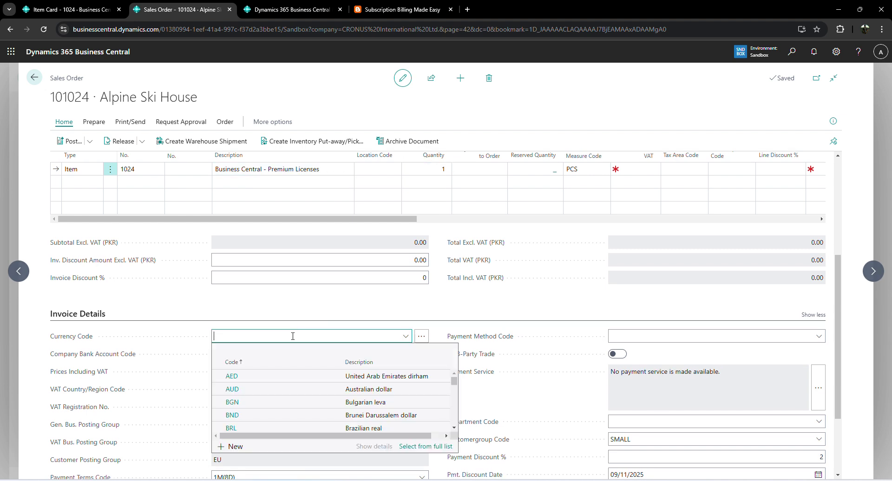
click(311, 316)
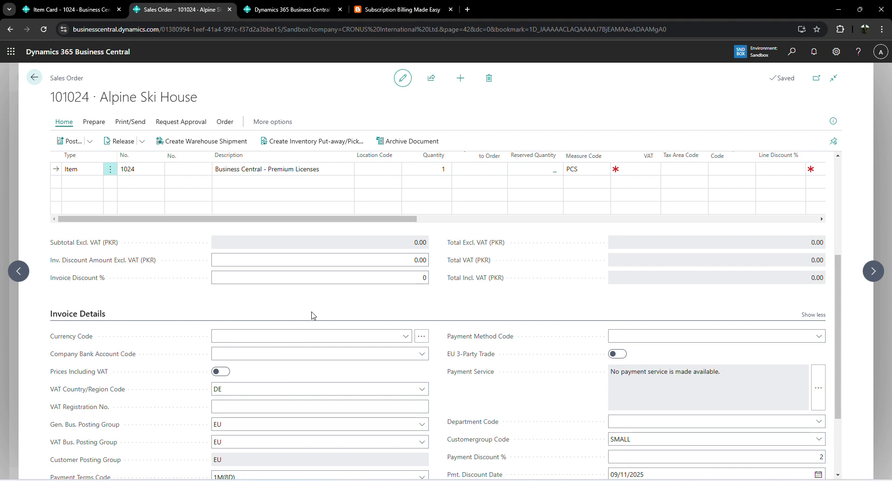
key(alt+q)
text(gener)
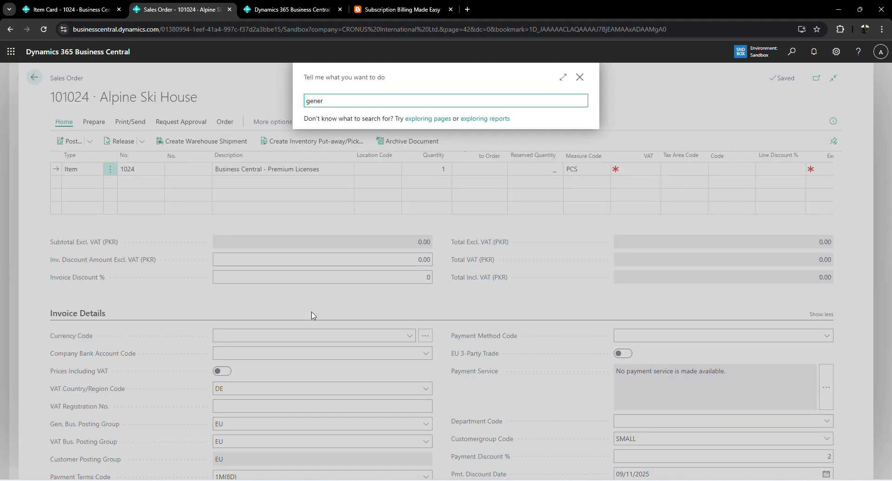
text( pos se)
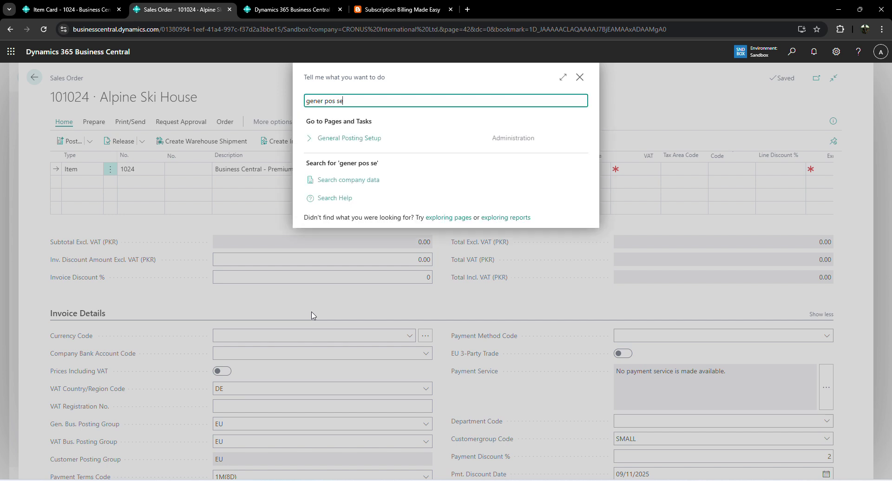
key(Down)
key(Return)
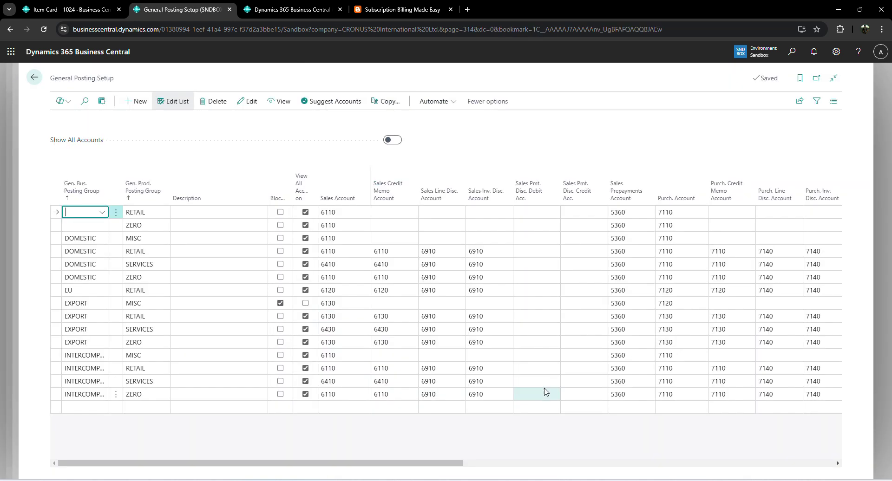
key(Escape)
Step: Check the local currency code in the General Ledger Setup and return to the sales order
key(alt+q)
text(gen led se)
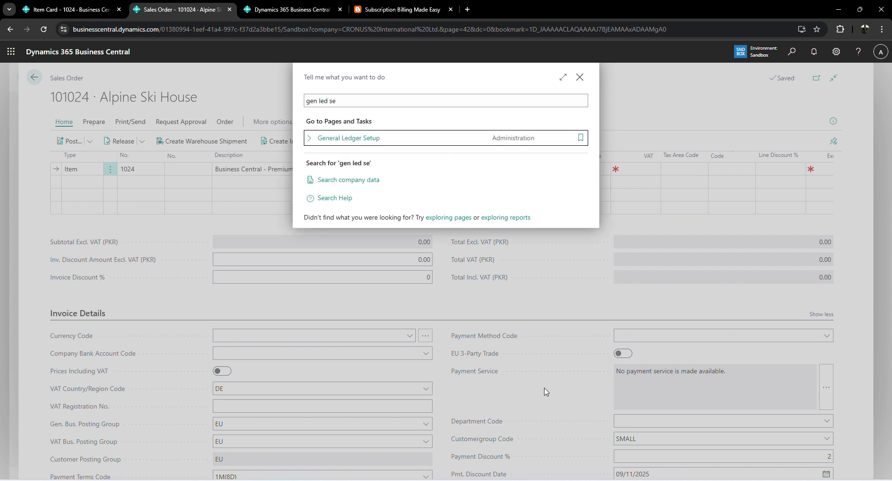
key(Return)
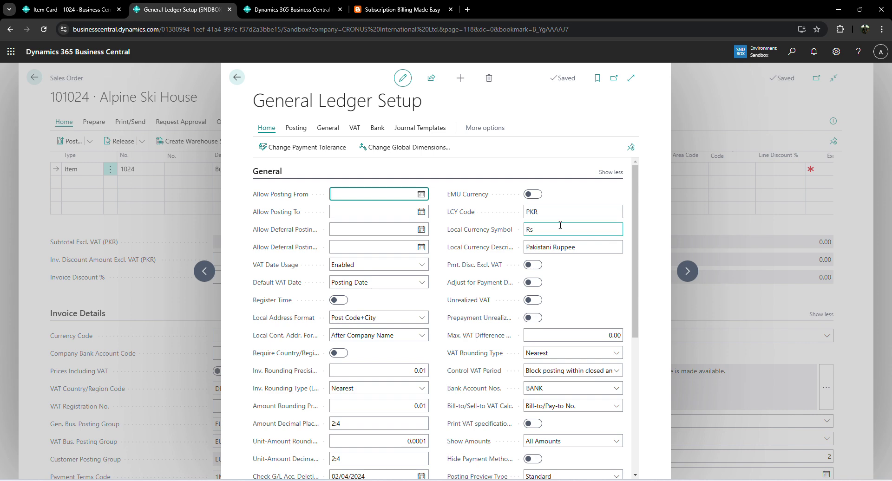
click(506, 213)
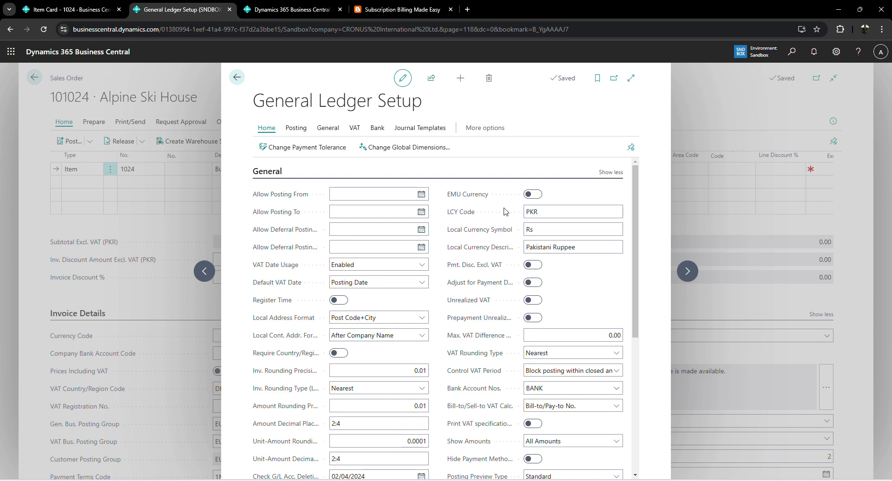
key(Escape)
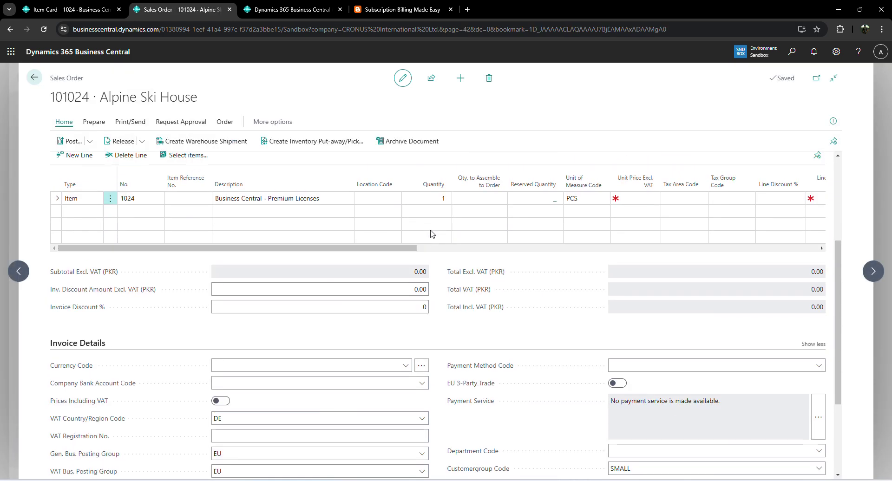
Step: Set the quantity of the Premium Licenses line to 10
click(439, 231)
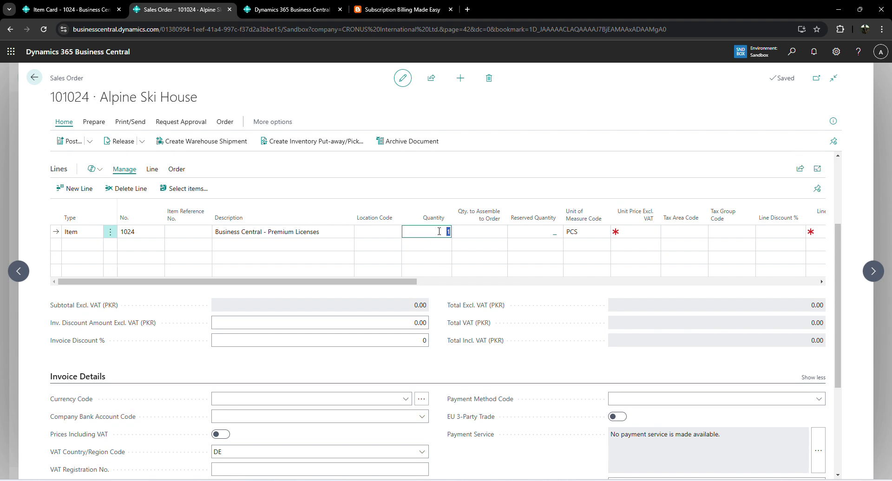
text(10)
key(Tab)
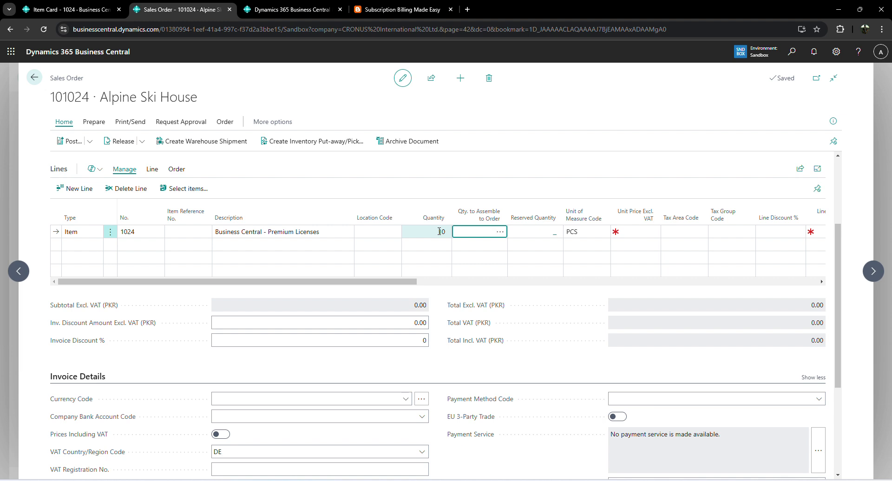
key(Tab)
key(Tab)
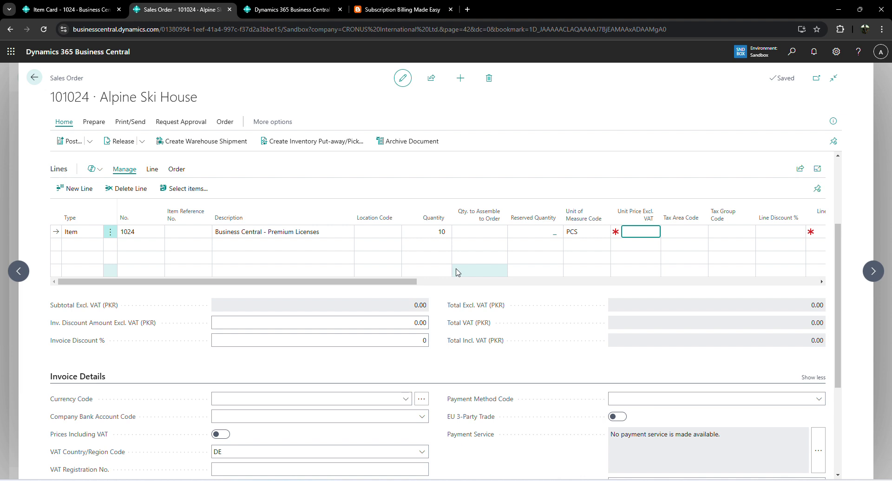
key(Tab)
key(Tab)
key(Tab)
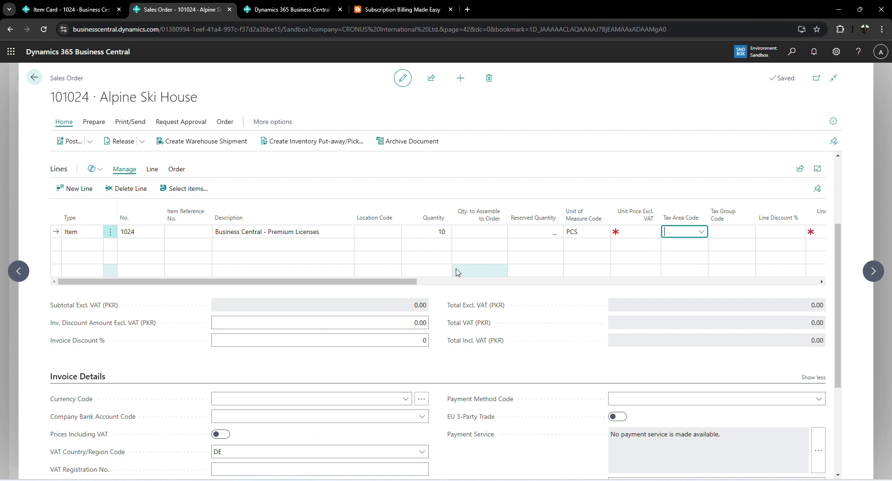
key(shift+Tab)
key(shift+Tab)
key(shift+Tab)
key(shift+Tab)
key(shift+Tab)
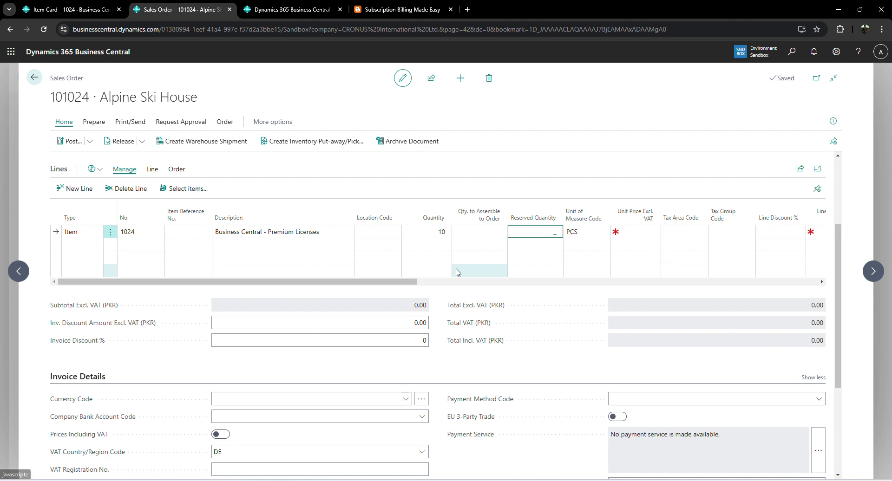
Step: Set the Premium Licenses line's unit price excluding VAT to 24,000 and leave its line discount empty
key(Tab)
key(Tab)
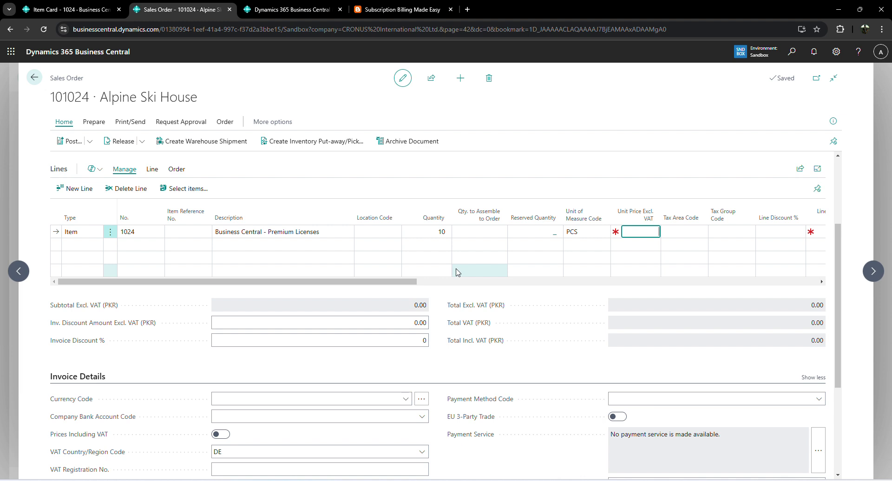
text(24,)
text(000)
key(Tab)
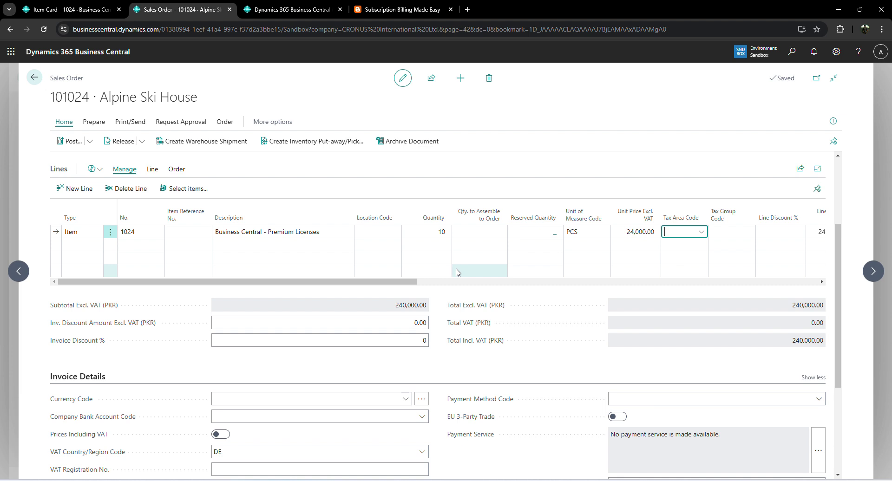
key(Tab)
key(Tab)
key(Tab)
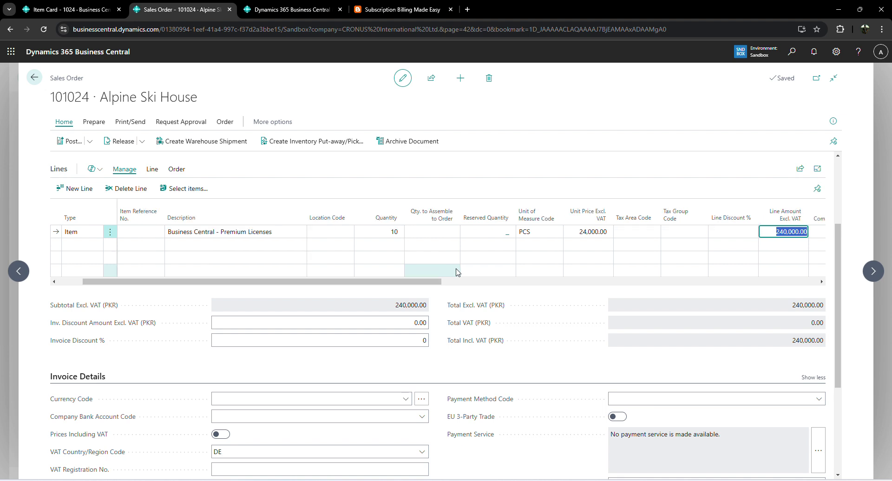
key(shift+Tab)
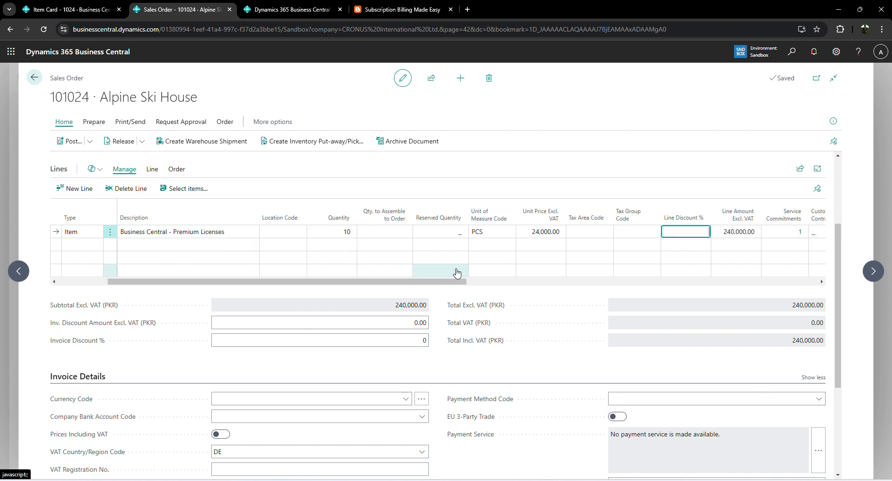
click(554, 342)
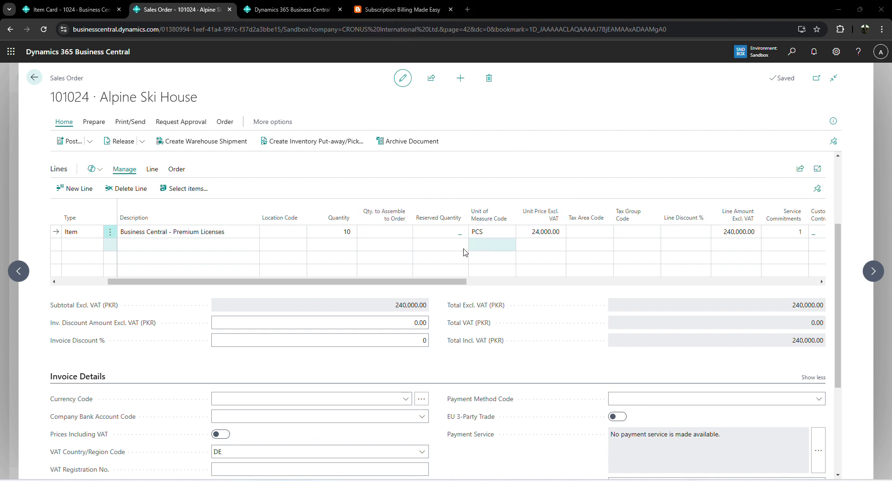
Step: Review the service commitment package assigned to item 1024, including its invoicing and billing terms
click(71, 13)
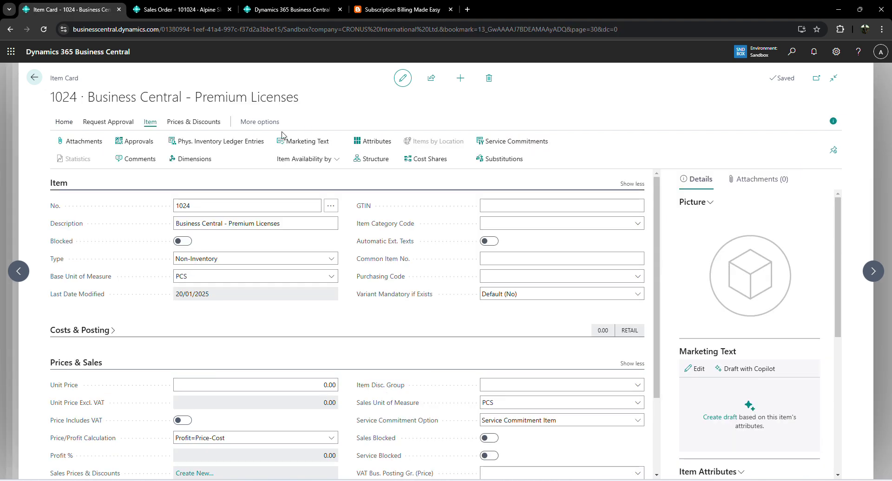
click(507, 143)
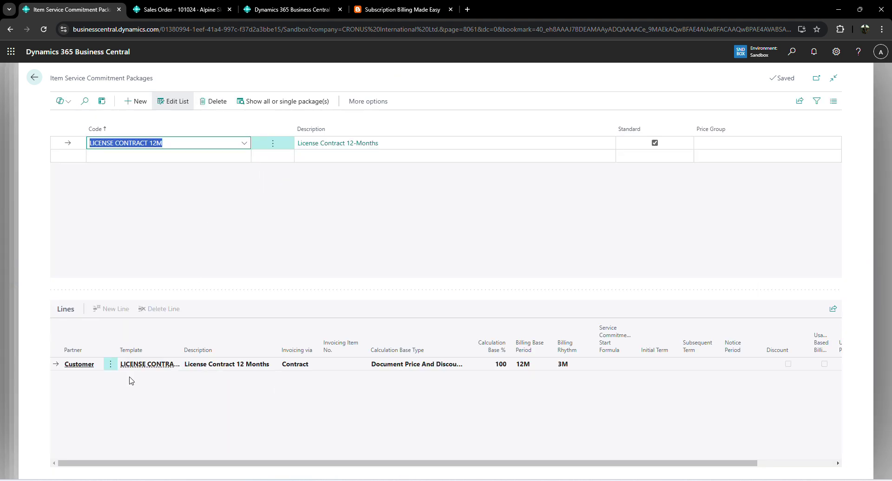
mouse_move(354, 352)
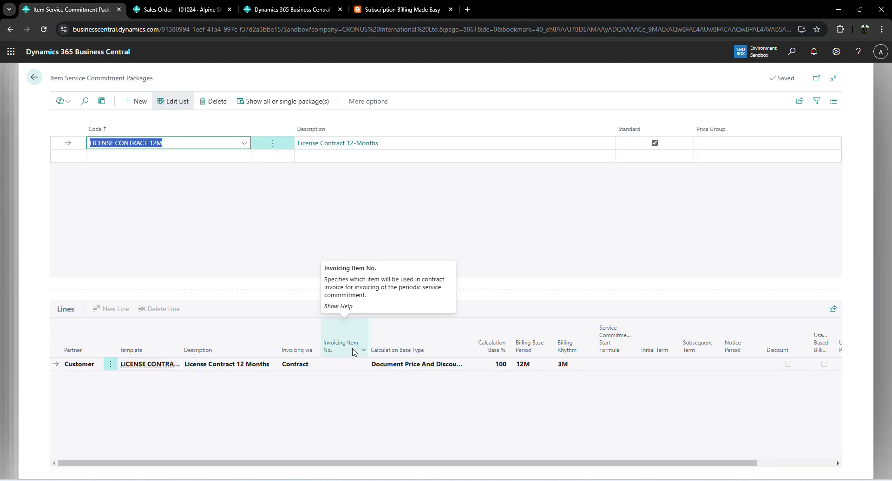
click(188, 19)
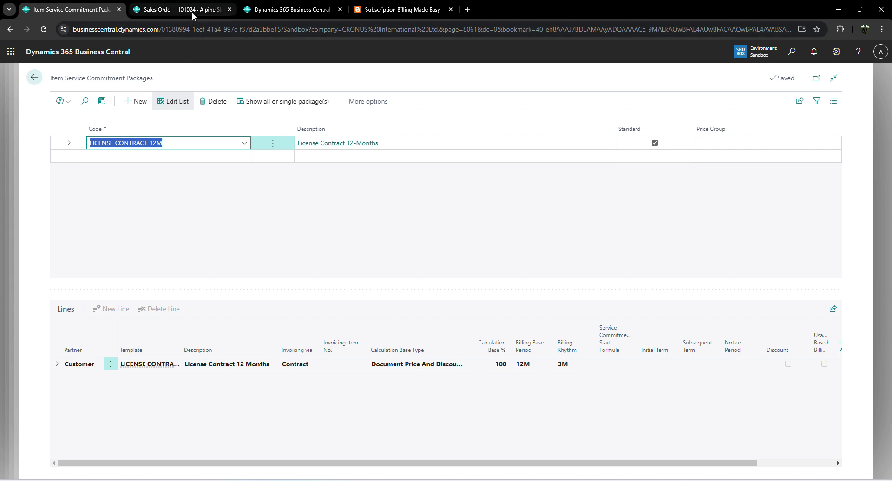
Step: Examine the service commitments of the Premium Licenses sales line and compare them with the item's package line
click(471, 282)
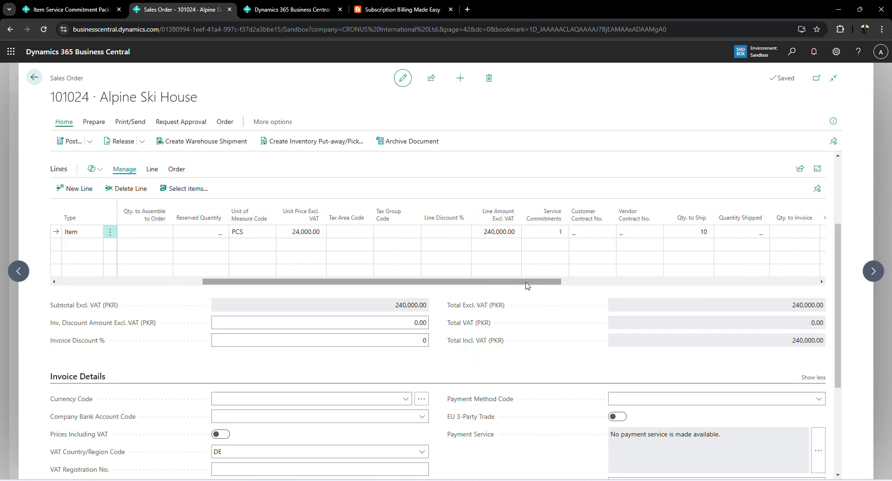
click(560, 233)
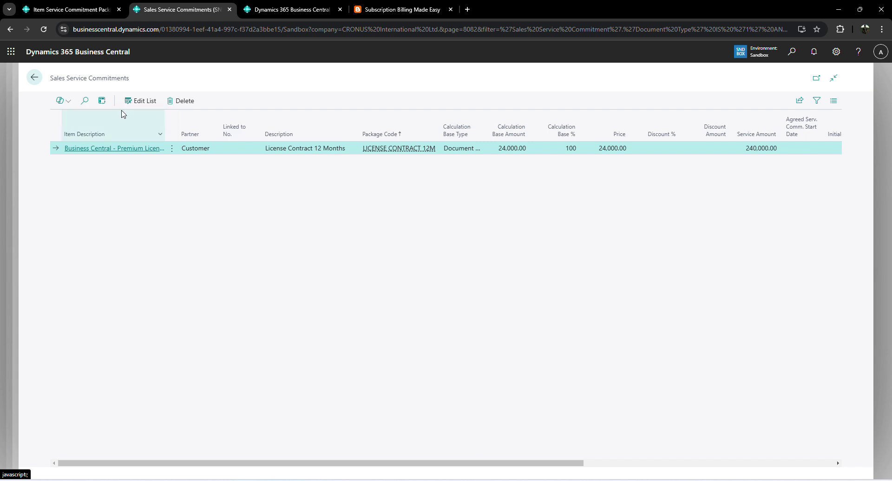
drag(172, 119, 194, 112)
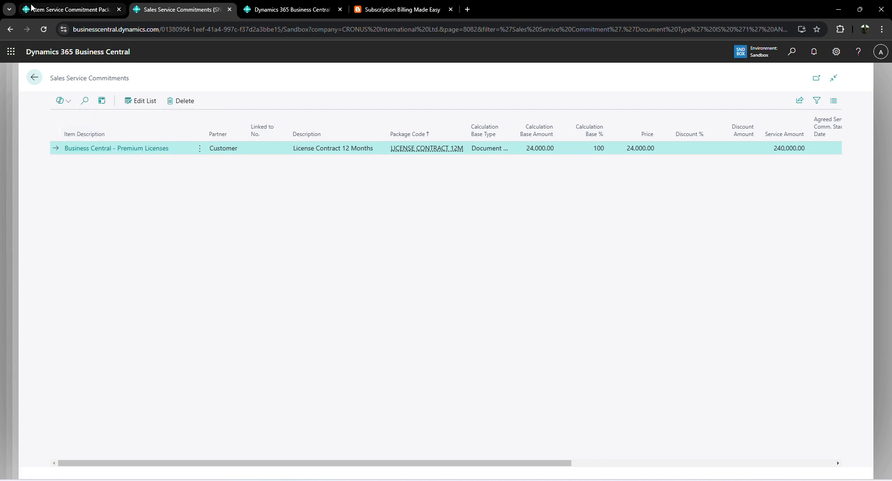
click(43, 11)
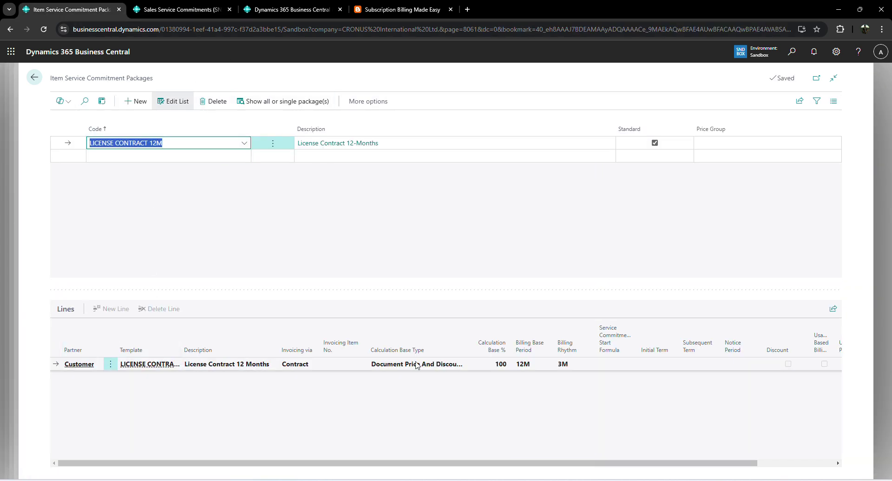
click(186, 10)
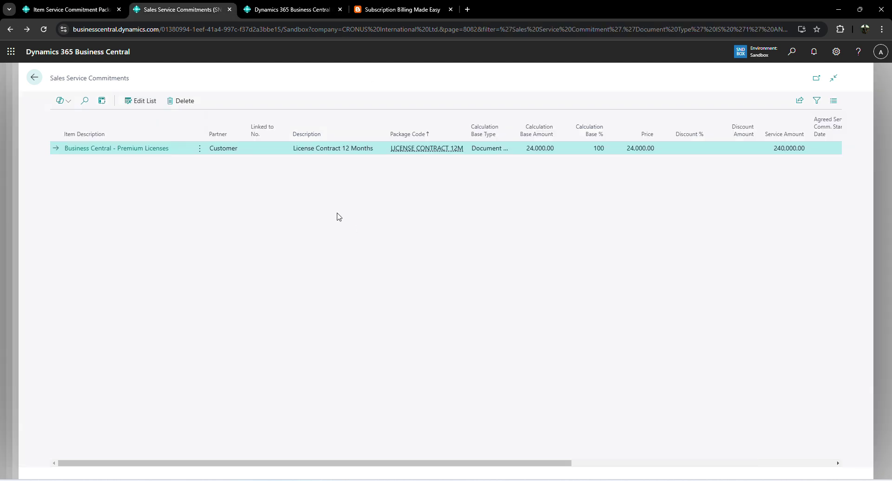
key(Escape)
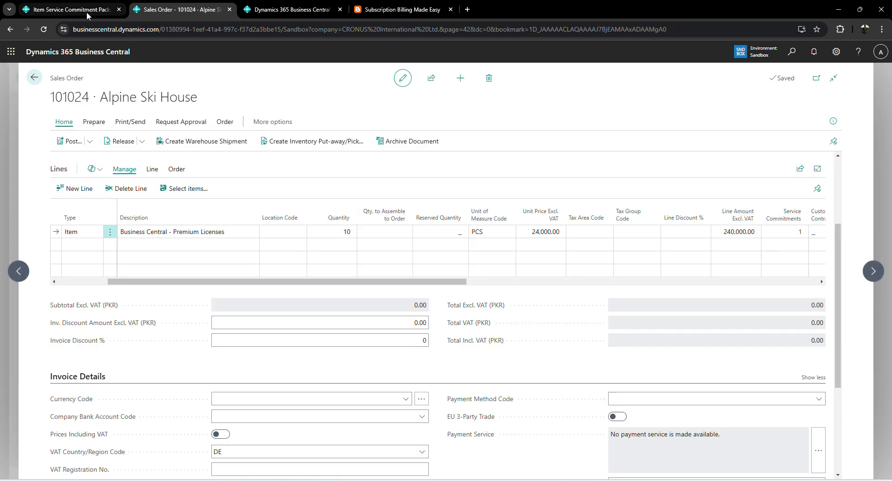
Step: Add the LICENSE SALES 12M package to the item's service commitment packages as a non-standard package
click(87, 10)
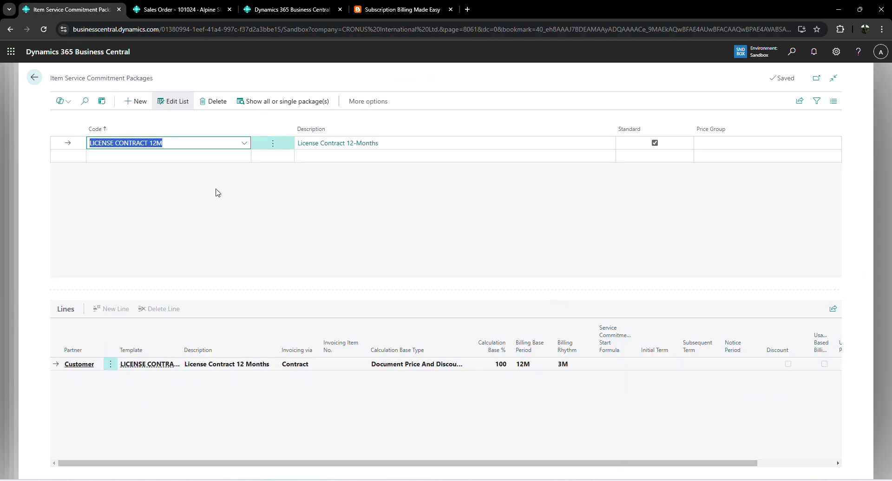
click(205, 158)
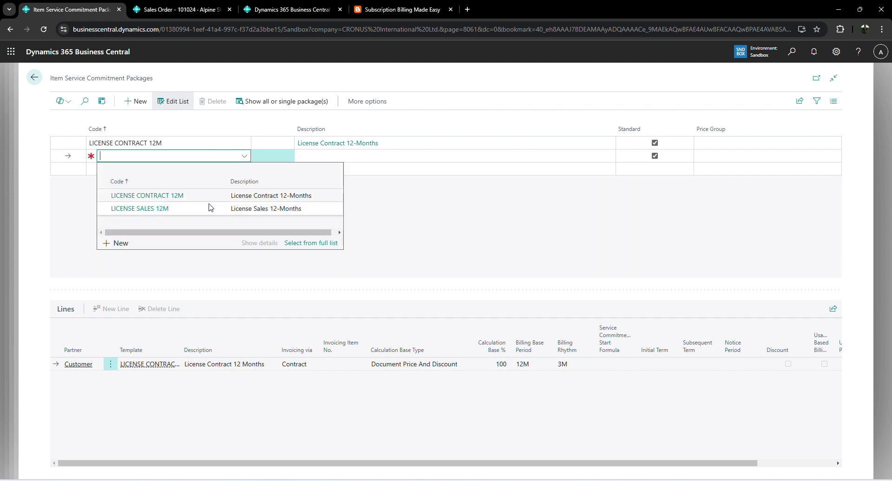
click(210, 208)
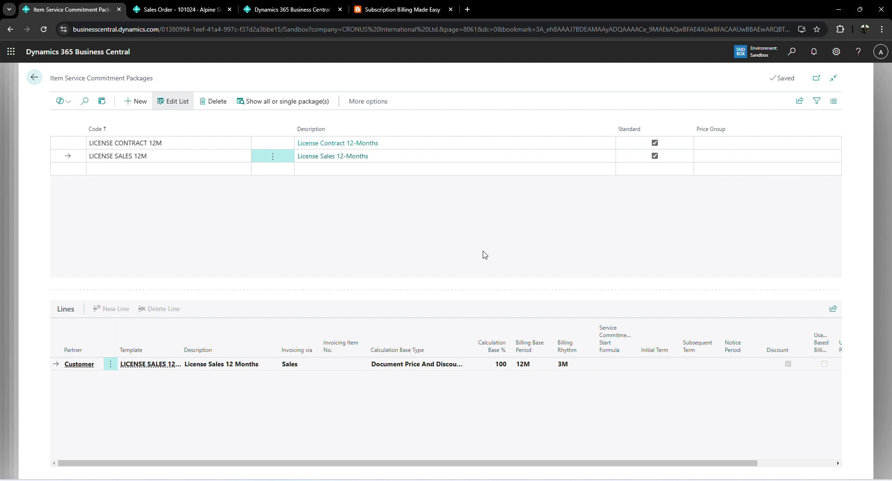
click(655, 156)
Step: Delete the Premium Licenses line from the Alpine Ski House sales order
click(183, 9)
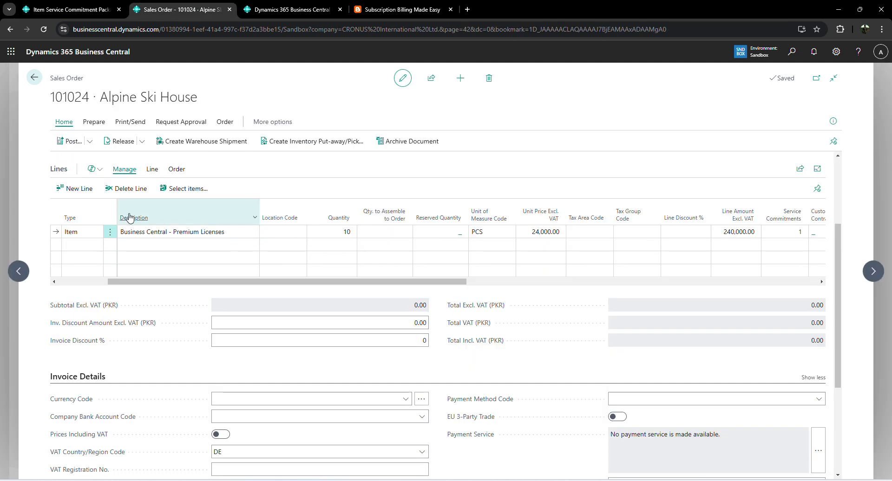
click(137, 189)
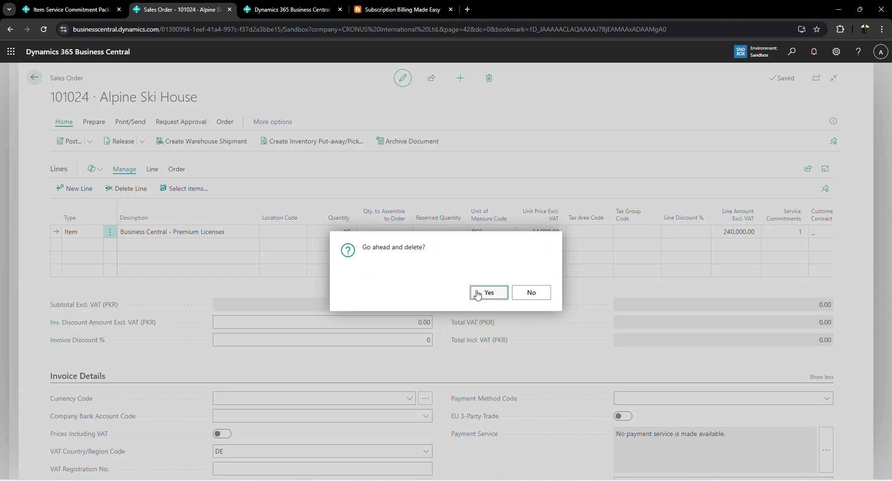
click(478, 294)
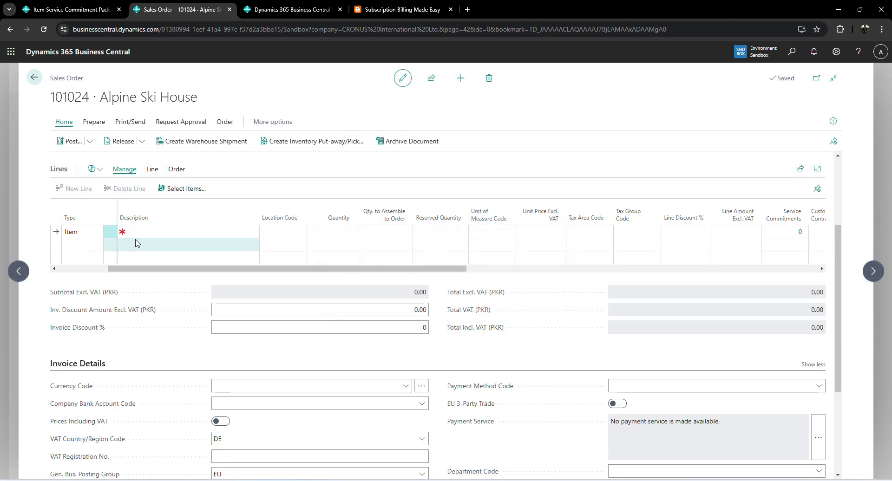
Step: Add item 1024 to the order's empty line and close Assign Service Commitments without assigning LICENSE SALES 12M
click(137, 230)
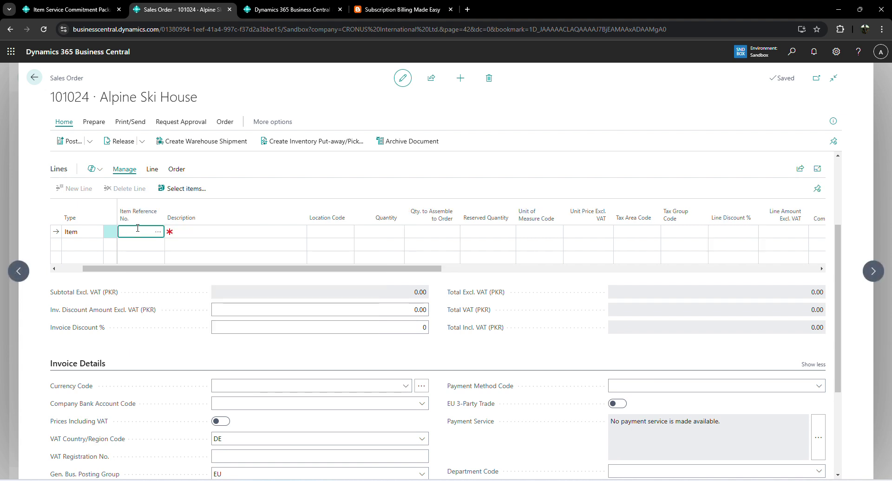
text(busi)
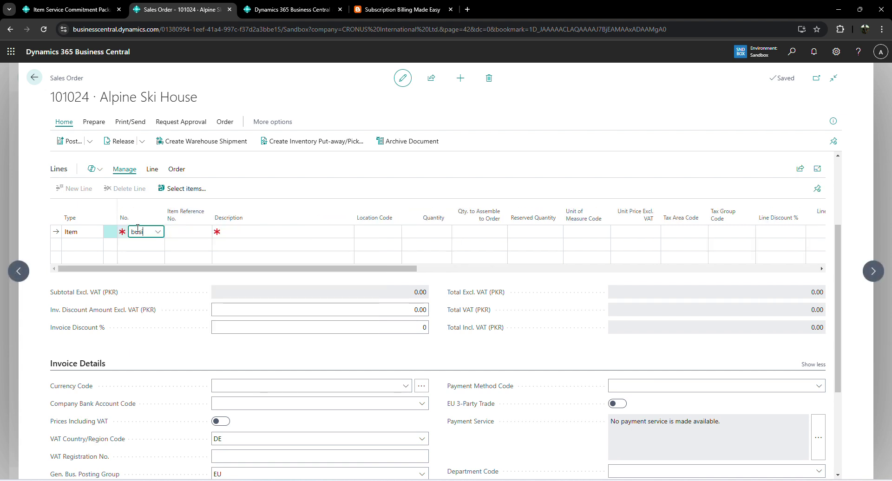
text(nes)
key(Down)
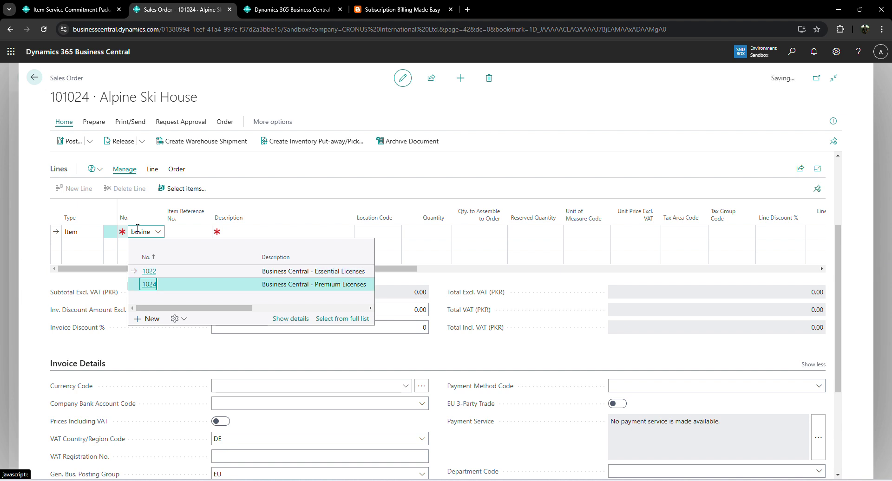
key(Return)
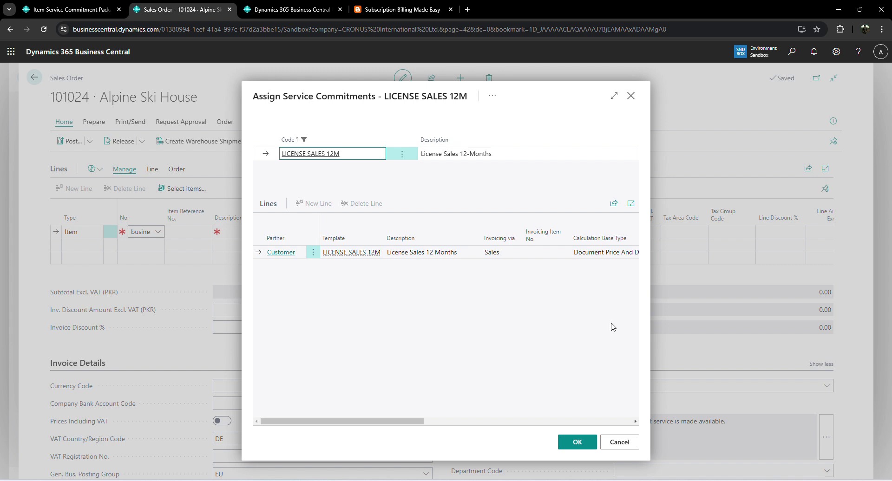
click(632, 95)
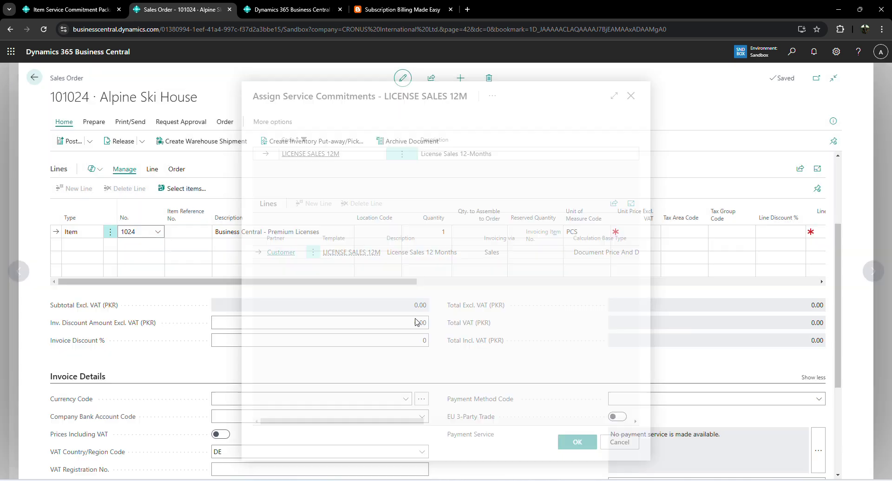
click(482, 282)
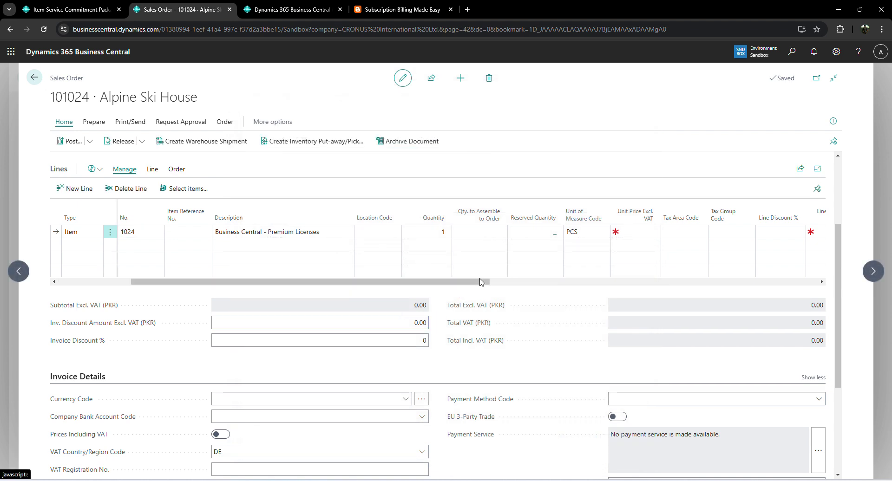
drag(458, 284, 338, 283)
Step: Mark the item's LICENSE SALES 12M package as Standard and return to the sales order
click(103, 12)
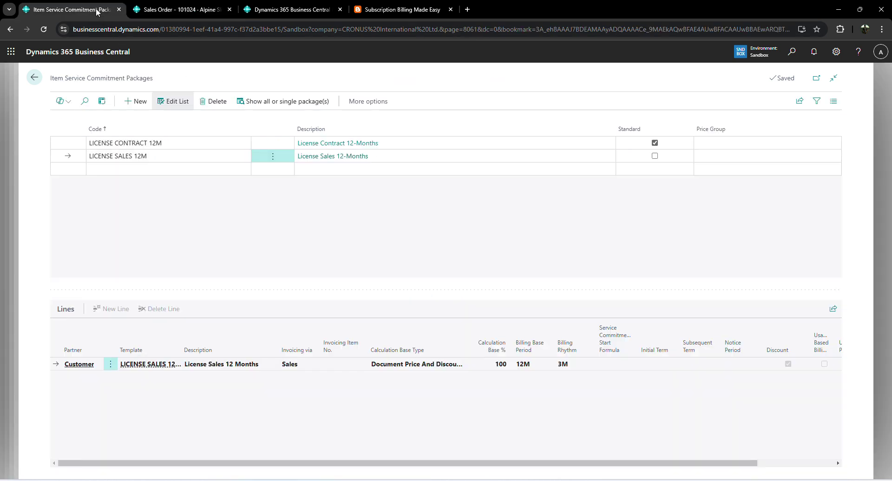
click(655, 155)
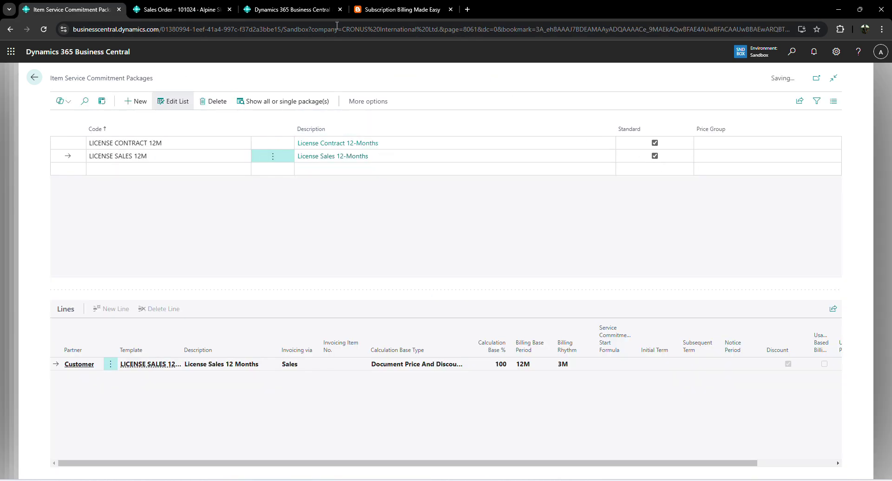
click(179, 10)
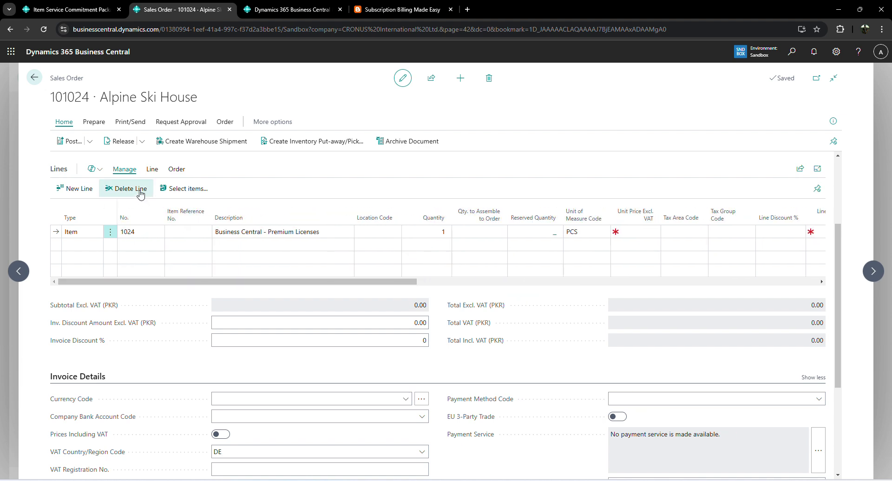
Step: Delete the existing order line and enter item 1024 again on the first line
click(125, 189)
key(Return)
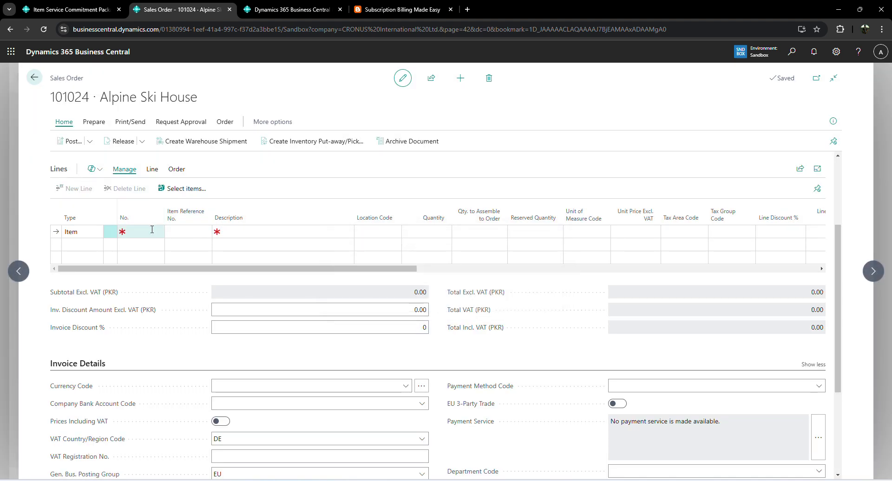
click(161, 230)
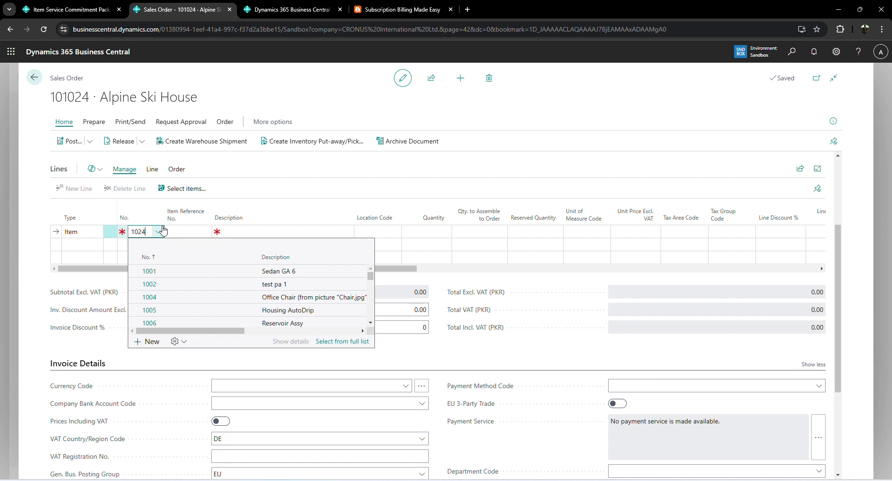
text(1024)
key(Tab)
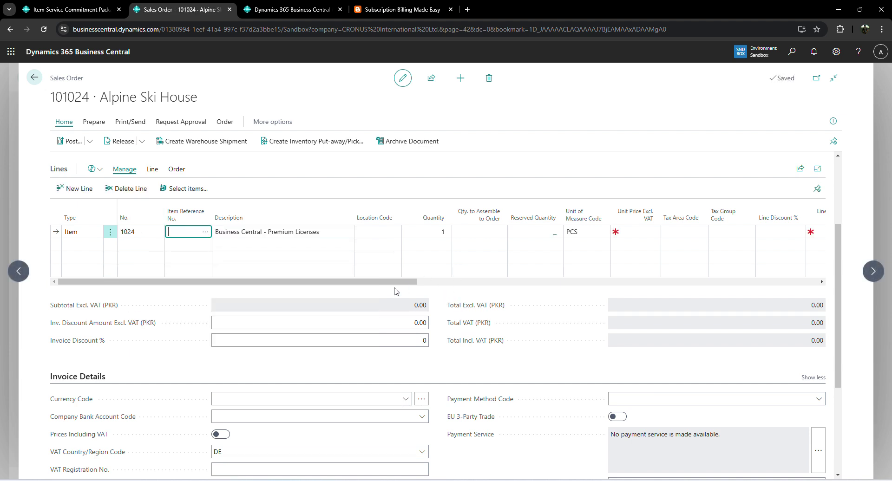
Step: Check the Service Commitments value of the new item 1024 line
drag(394, 287, 489, 283)
click(479, 282)
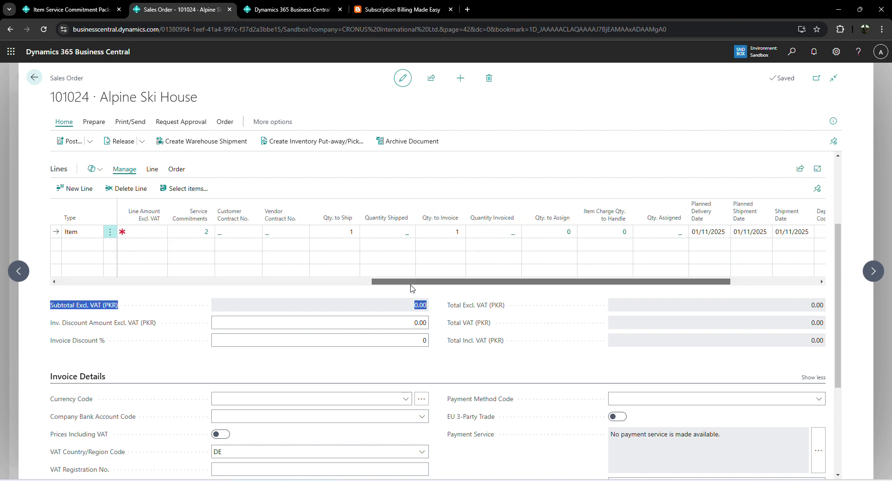
drag(411, 282, 331, 282)
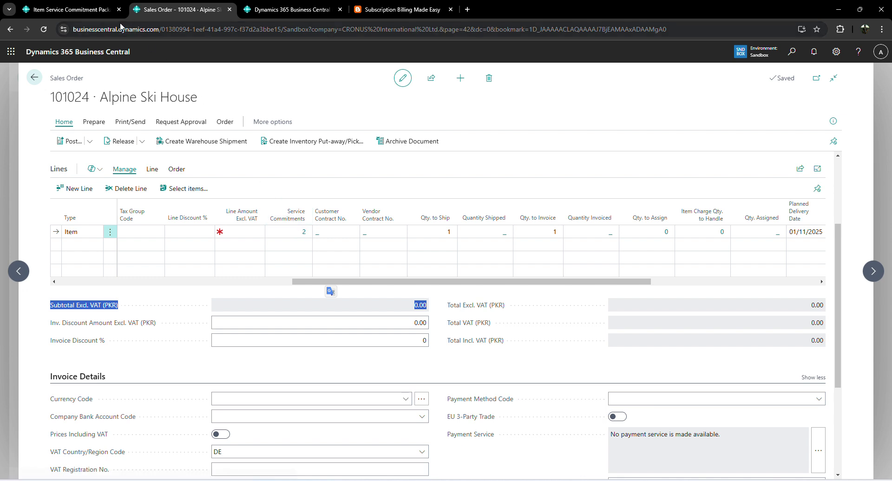
Step: Clear the Standard setting of the item's LICENSE SALES 12M package and return to the sales order
click(97, 10)
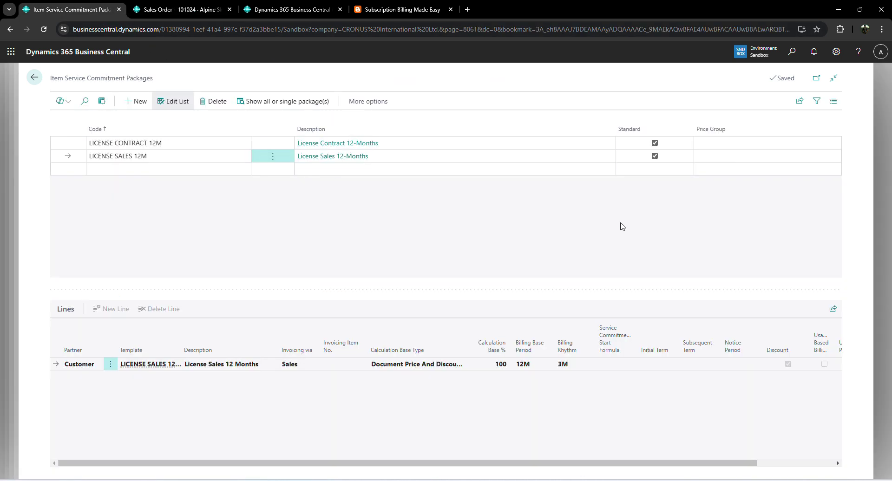
click(655, 158)
click(183, 10)
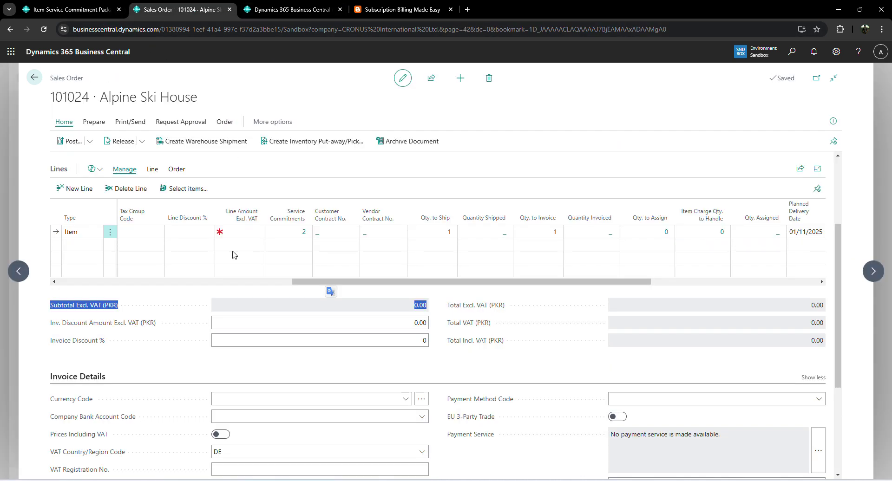
Step: Delete the order's item 1024 line and confirm the deletion
click(280, 269)
click(269, 282)
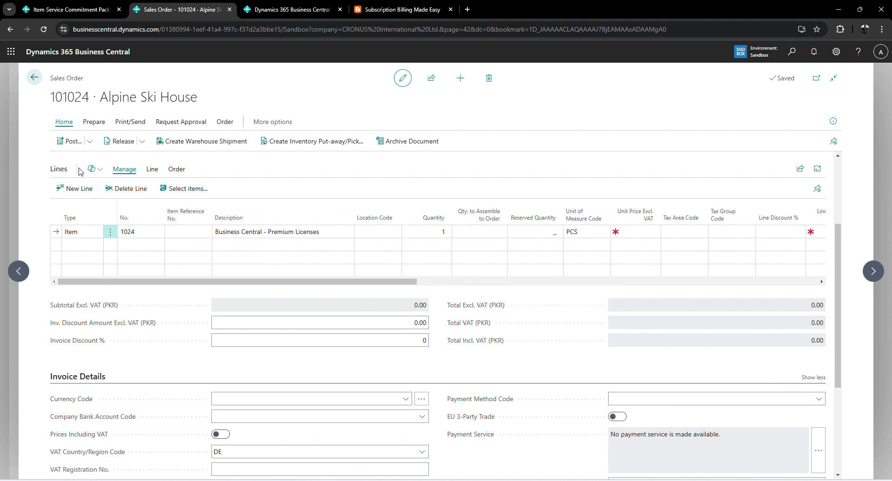
click(111, 190)
click(488, 293)
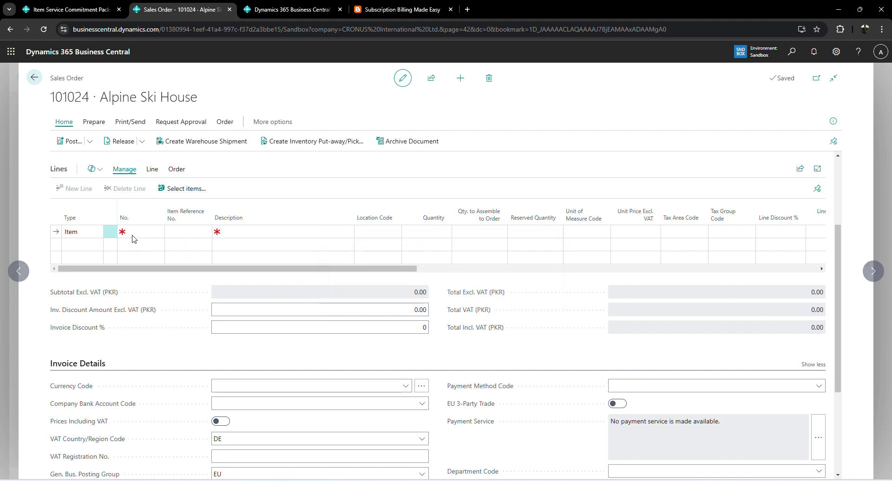
Step: Enter item 1024 on the order's first line, assign the optional LICENSE SALES 12M package and check the line's Service Commitments value
click(134, 234)
text(1024)
key(Tab)
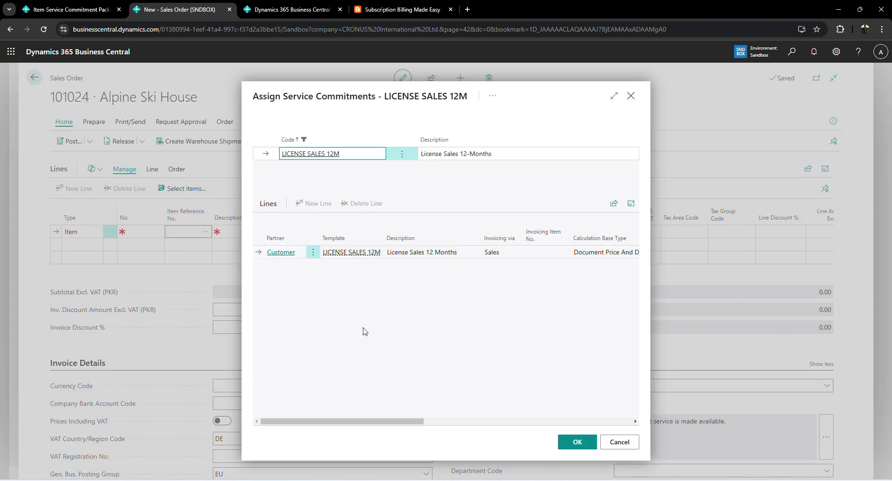
click(576, 442)
drag(361, 282, 545, 282)
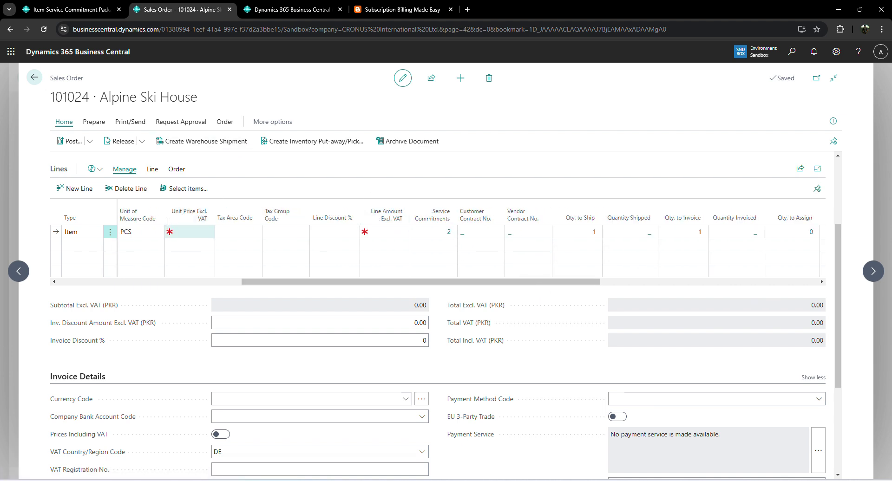
Step: Replace the order line with a new item 1024 line, declining the optional LICENSE SALES 12M package
click(126, 188)
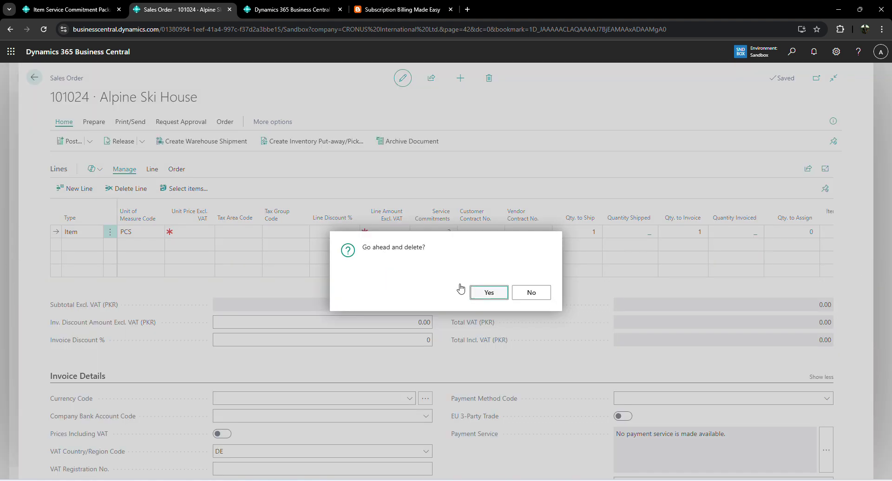
click(483, 292)
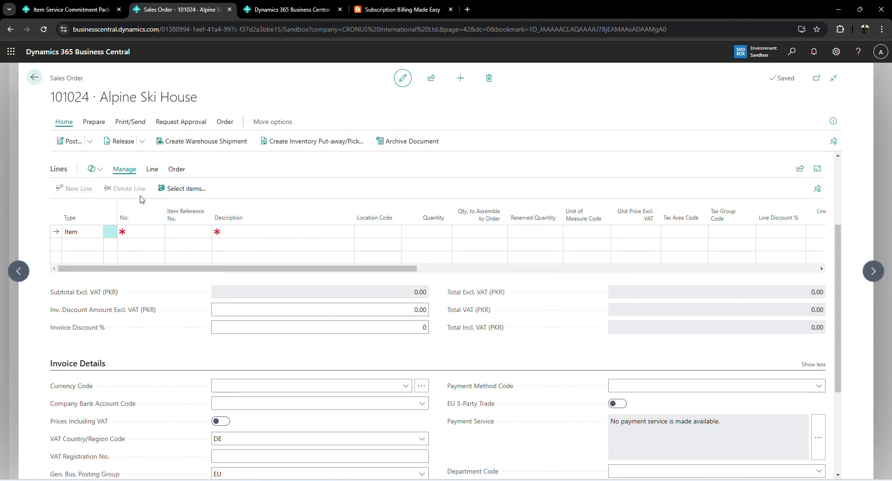
click(135, 231)
text(1010)
key(Tab)
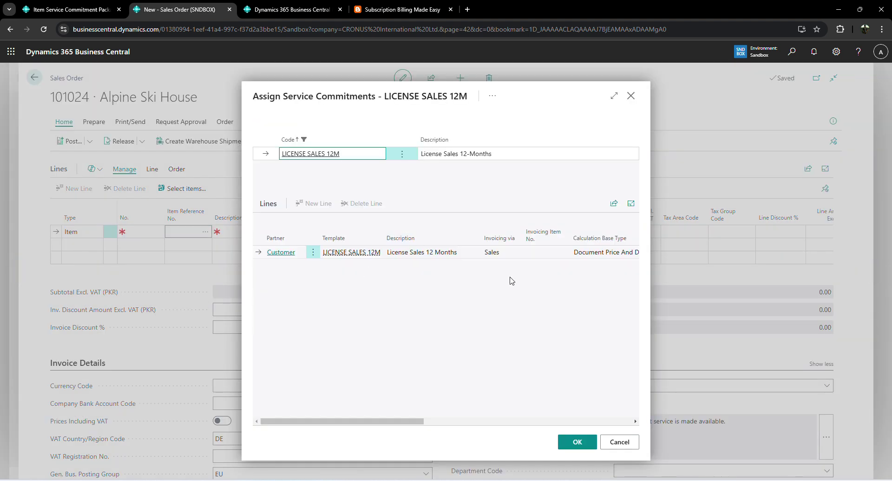
click(619, 442)
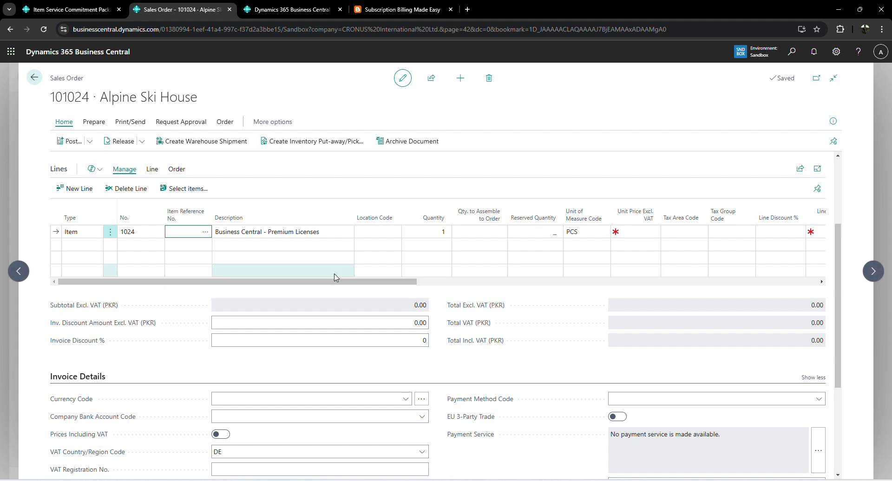
Step: Set the item 1024 line's Unit Price Excl. VAT to 24,000 and review its Service Commitments value
click(641, 229)
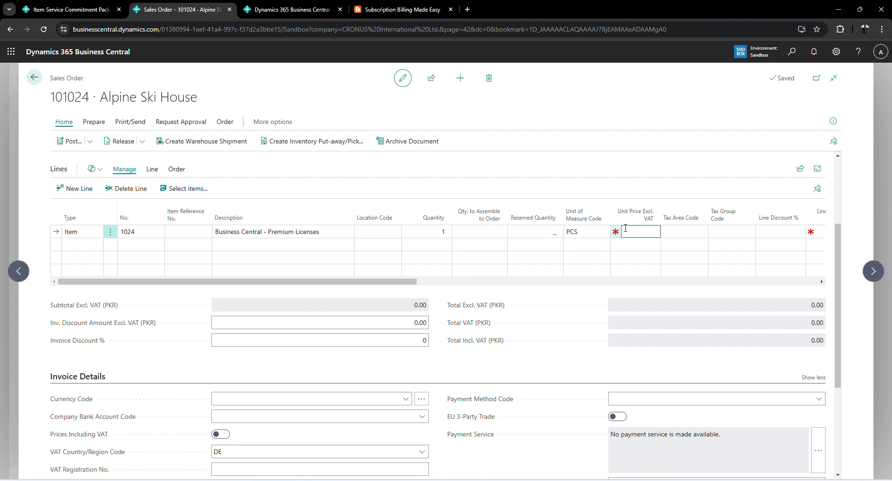
text(24,000)
key(Tab)
key(Tab)
key(Tab)
key(Tab)
key(Tab)
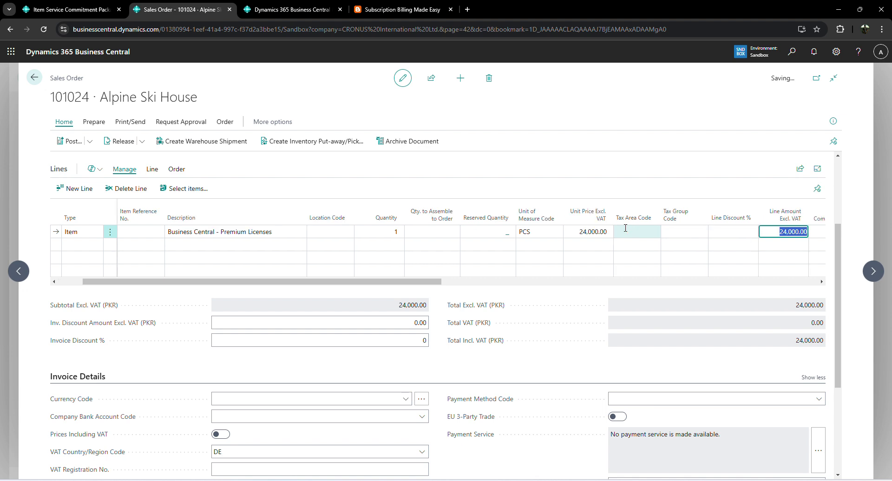
key(Tab)
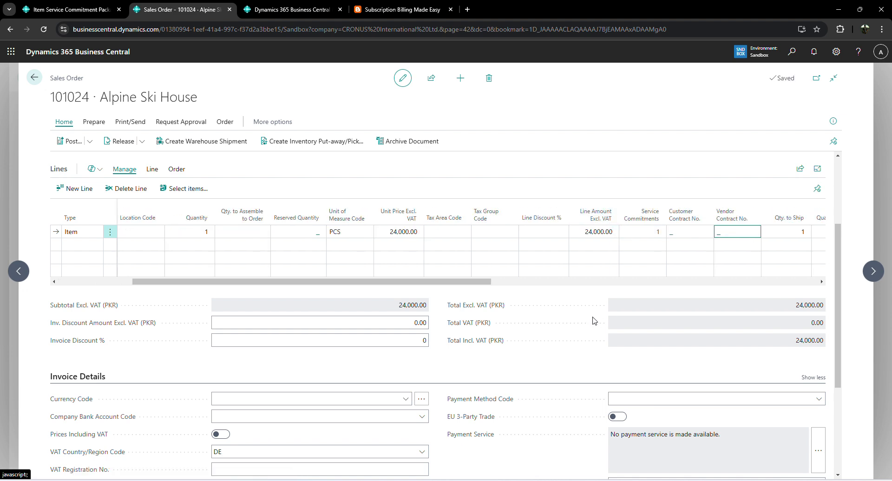
drag(479, 284, 586, 285)
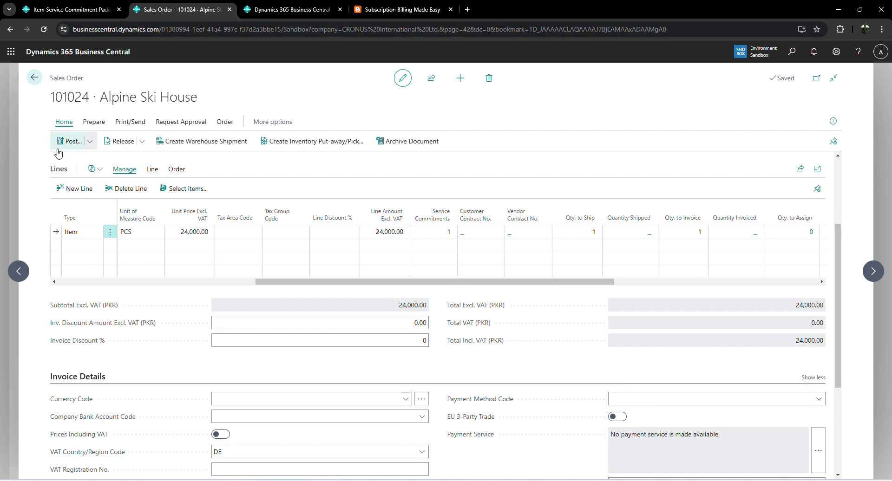
Step: Post the sales order with the Ship option
click(74, 141)
click(361, 243)
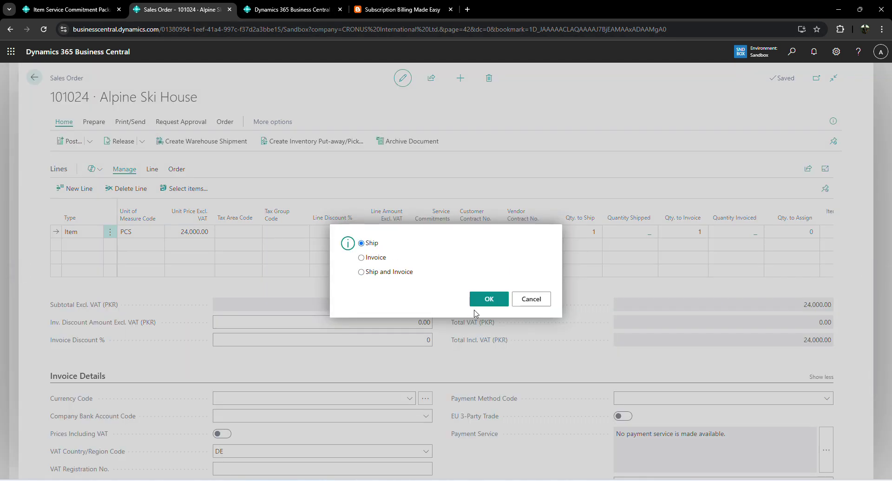
click(486, 304)
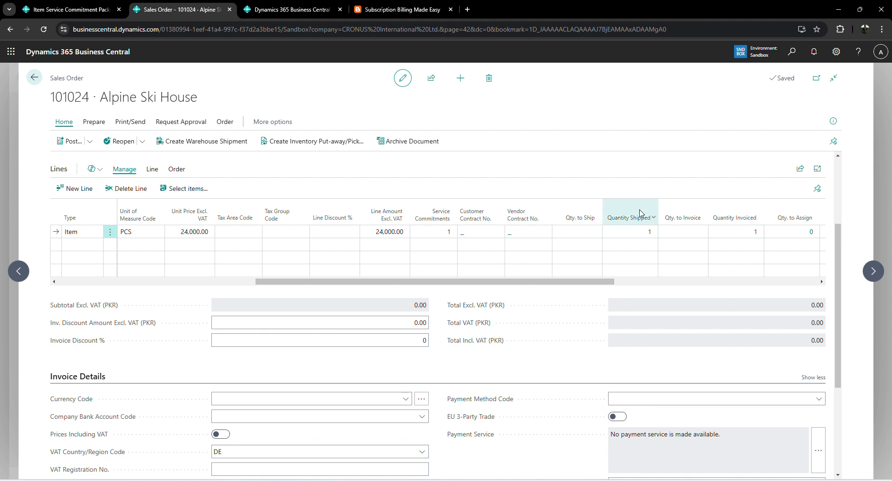
Step: Open the posted sales shipment from the line's shipped quantity, review it and return to the sales order
click(656, 238)
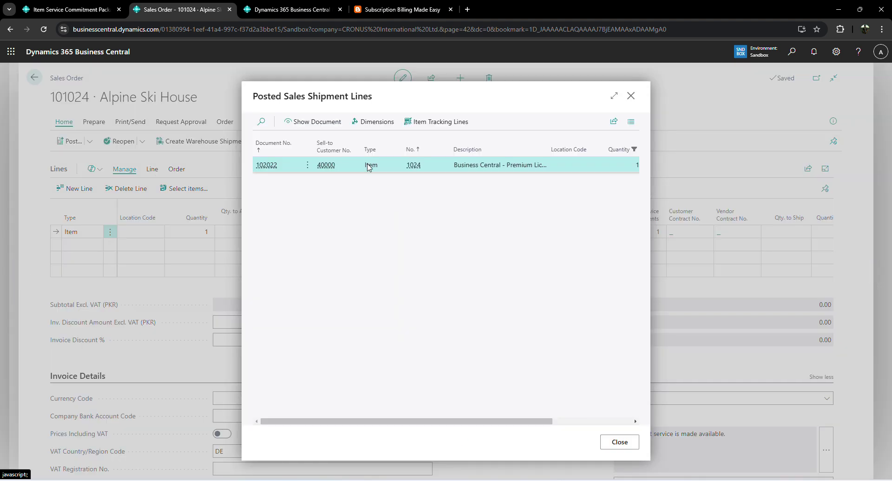
click(324, 131)
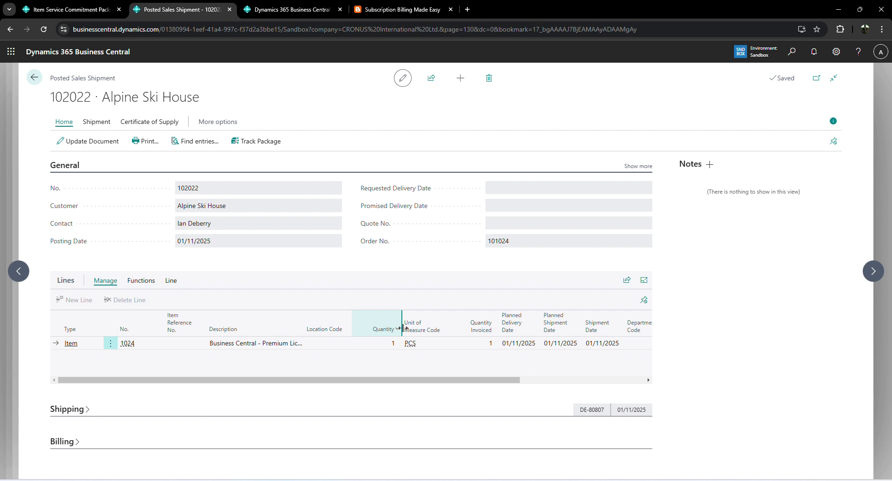
key(Escape)
key(Escape)
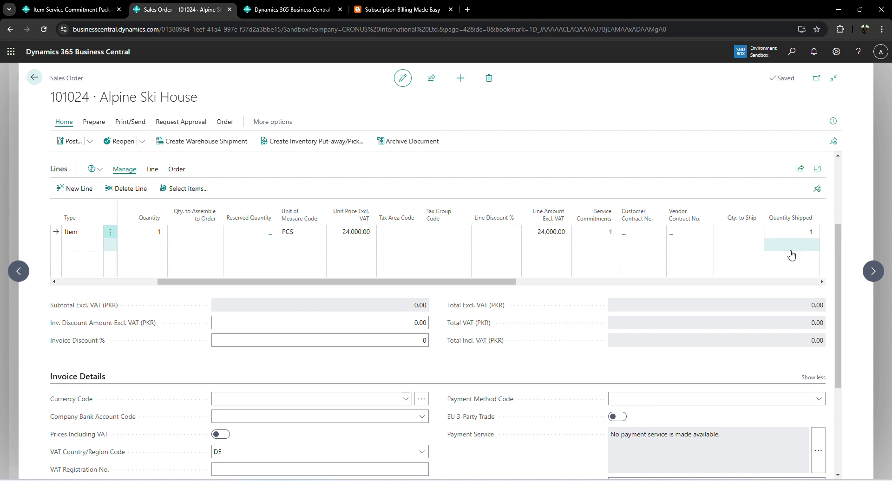
Step: Check the posted sales invoice lines behind the line's invoiced quantity and return to the order lines
click(819, 282)
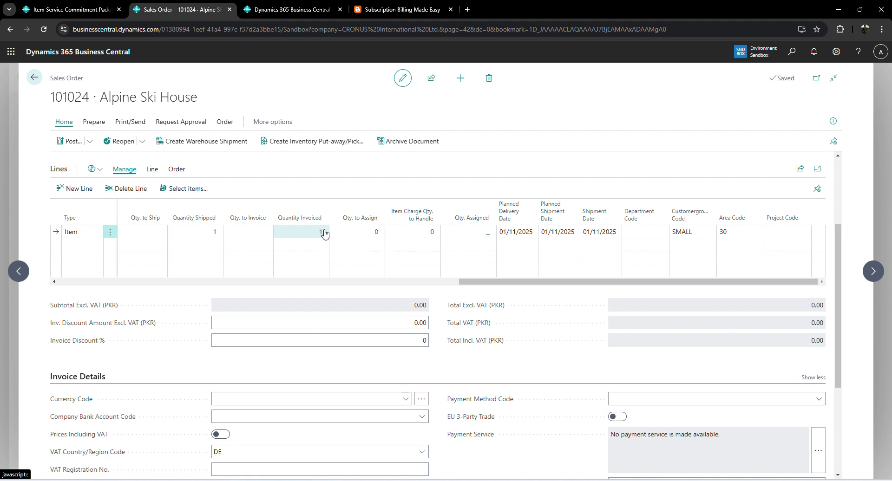
click(307, 226)
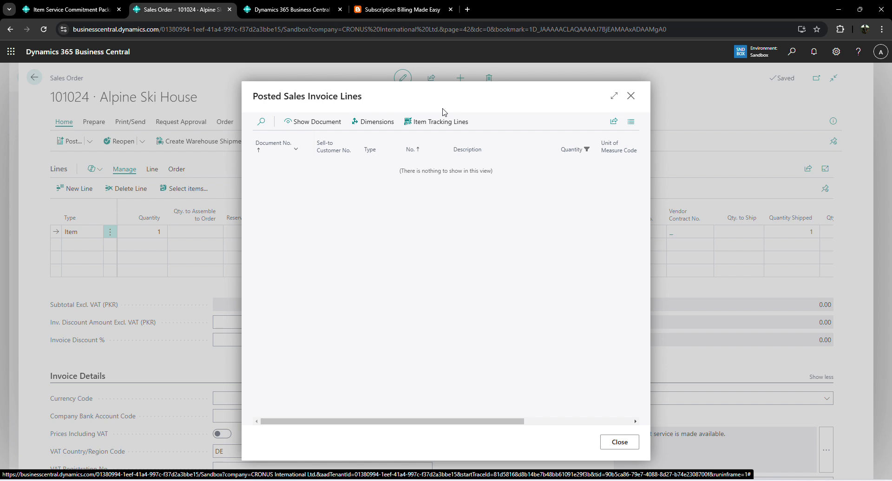
click(631, 98)
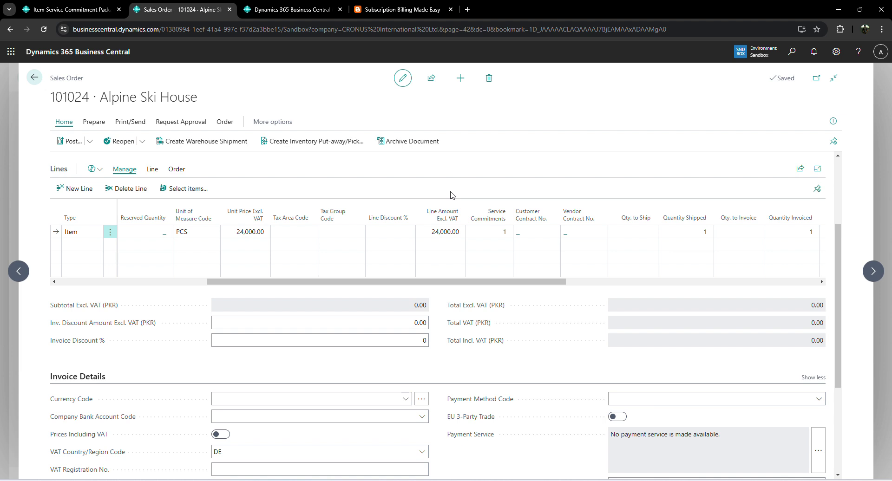
click(326, 245)
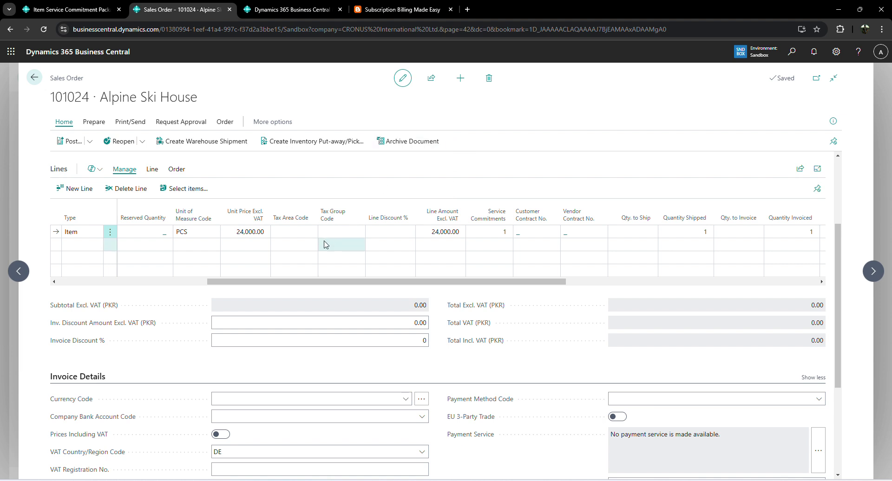
drag(259, 280, 61, 285)
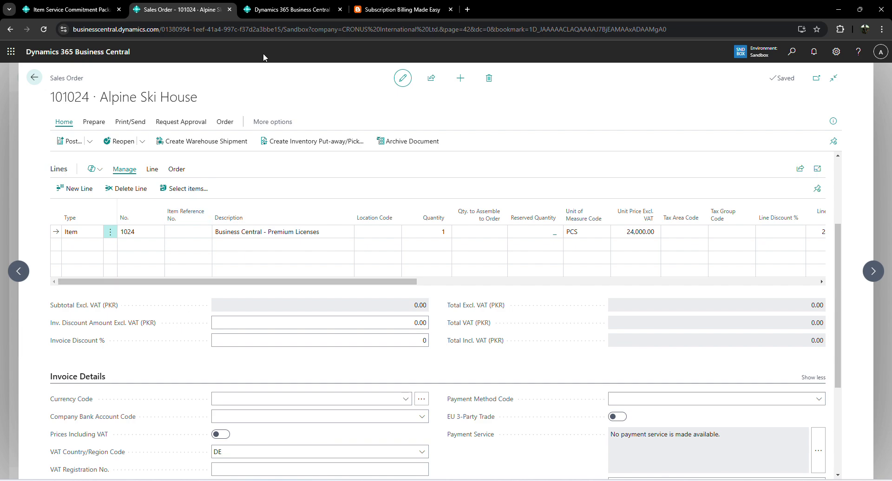
Step: Switch to the srbflow.png diagram and examine the flow from sales order and shipment to service object, contracts and contract invoices
key(alt+Tab)
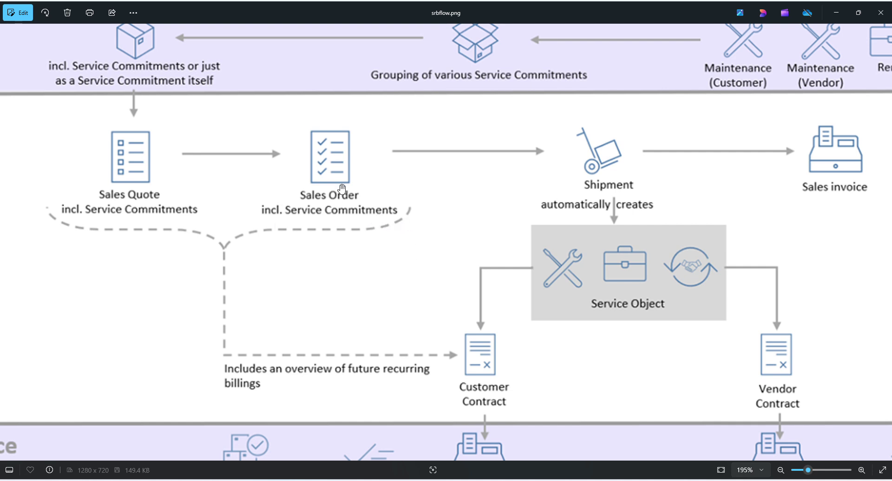
drag(440, 221, 400, 223)
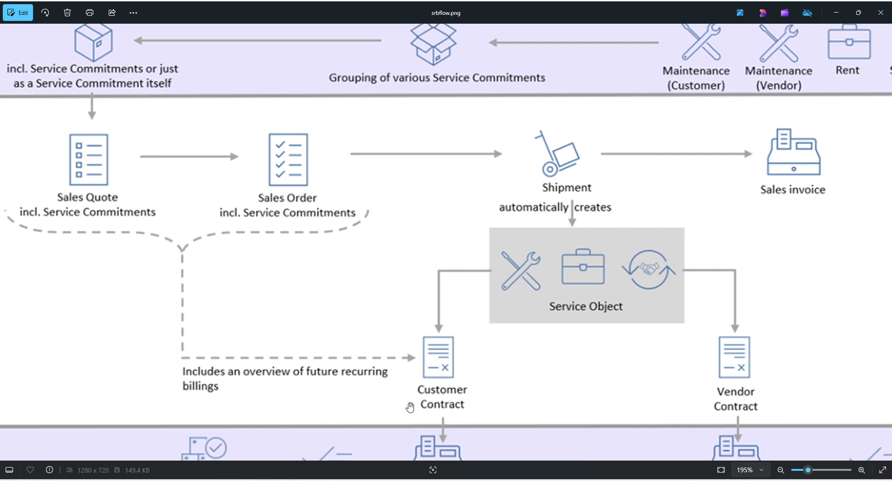
drag(418, 406, 327, 389)
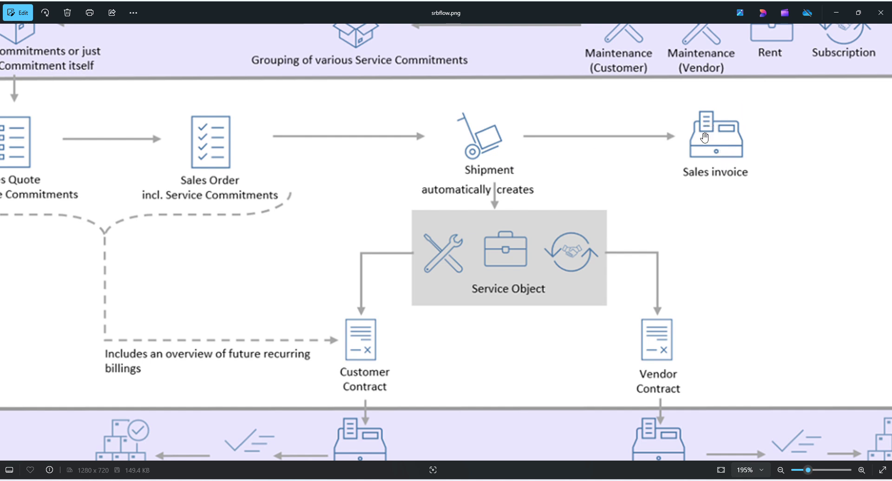
drag(747, 169, 599, 188)
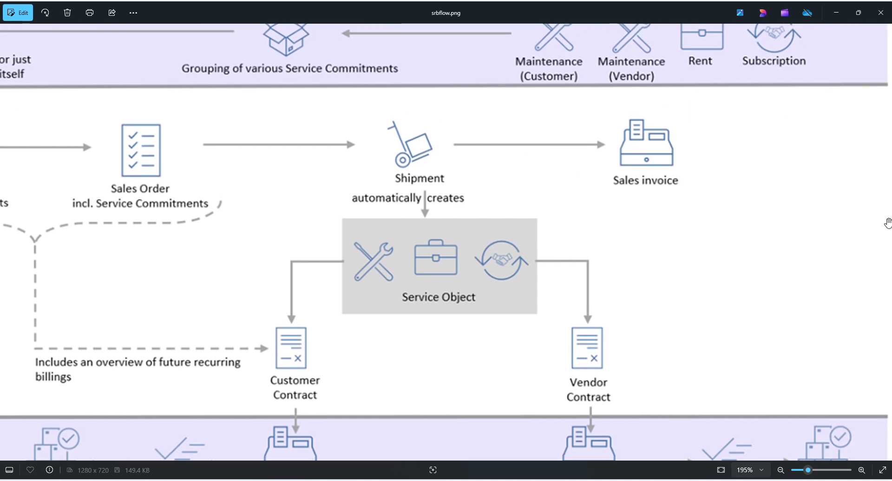
scroll(759, 235, down, 1)
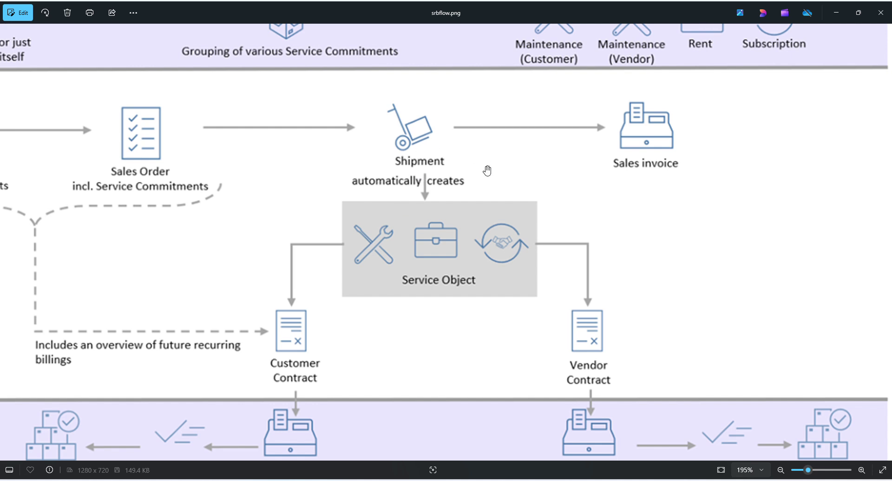
drag(470, 277, 460, 182)
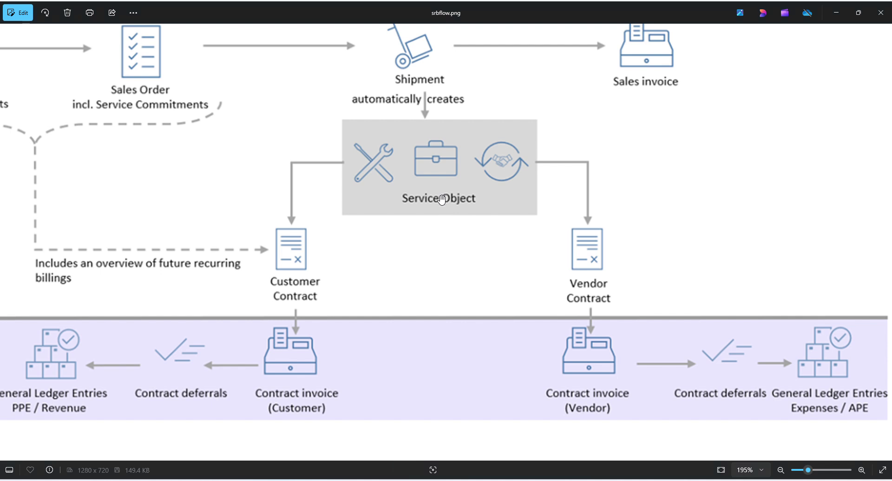
Step: Switch to the Subscription Billing Made Easy blog post and read its sections on service objects and service commitments
key(alt+Tab)
click(360, 16)
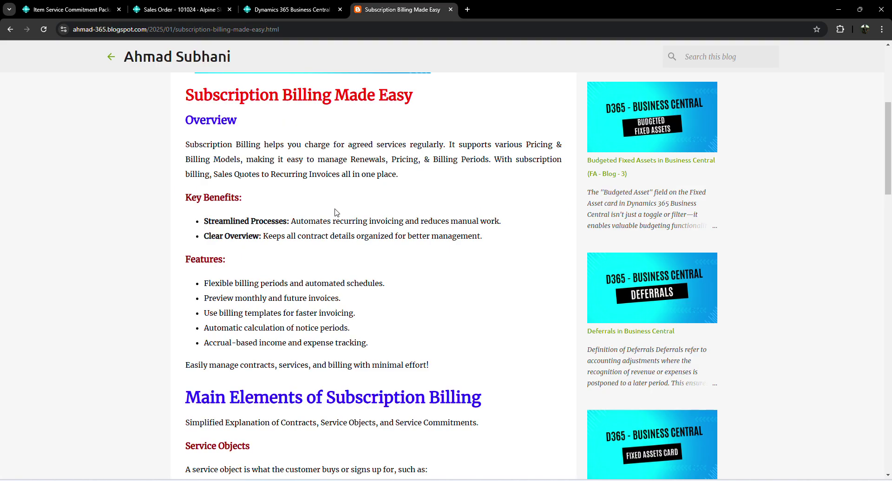
scroll(335, 214, down, 8)
scroll(321, 191, up, 2)
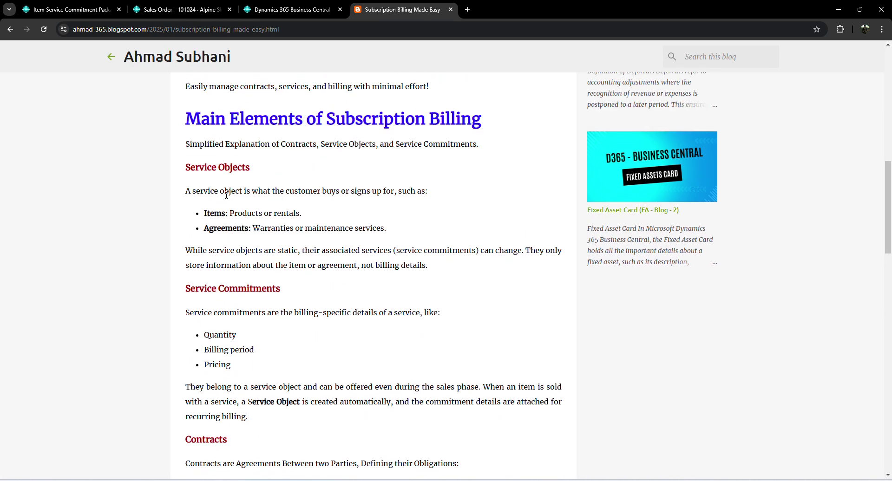
drag(200, 191, 309, 187)
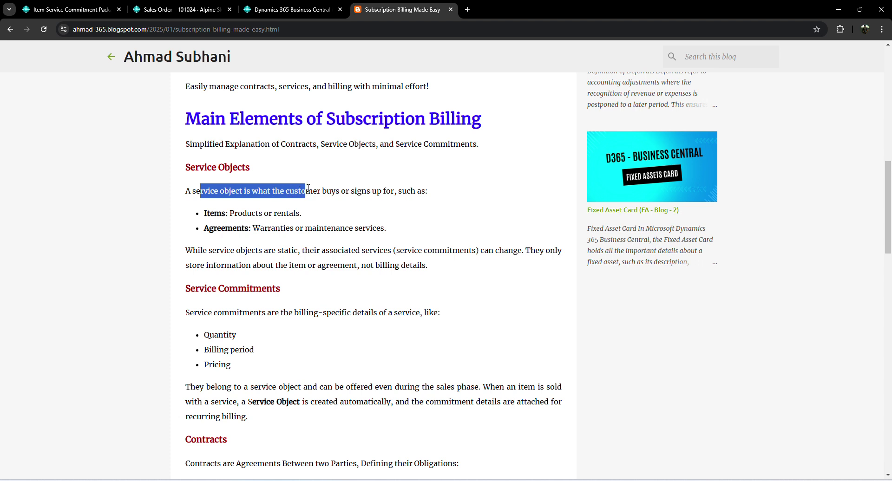
click(308, 187)
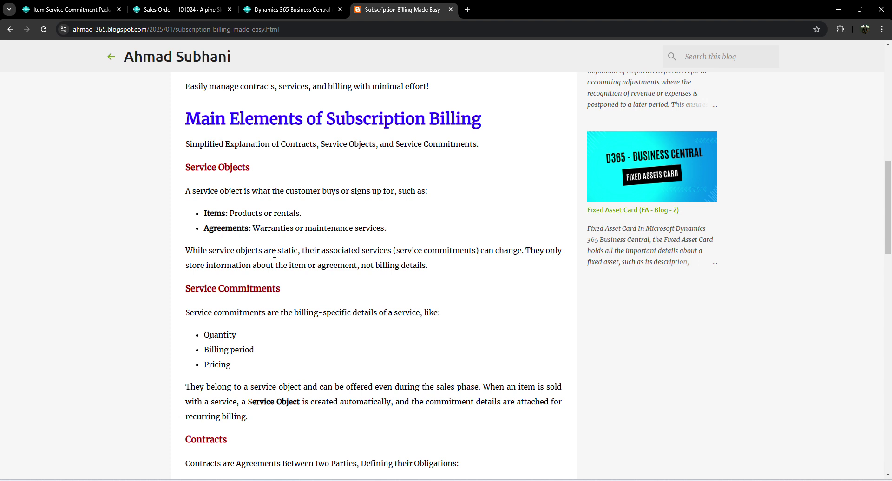
scroll(274, 254, down, 1)
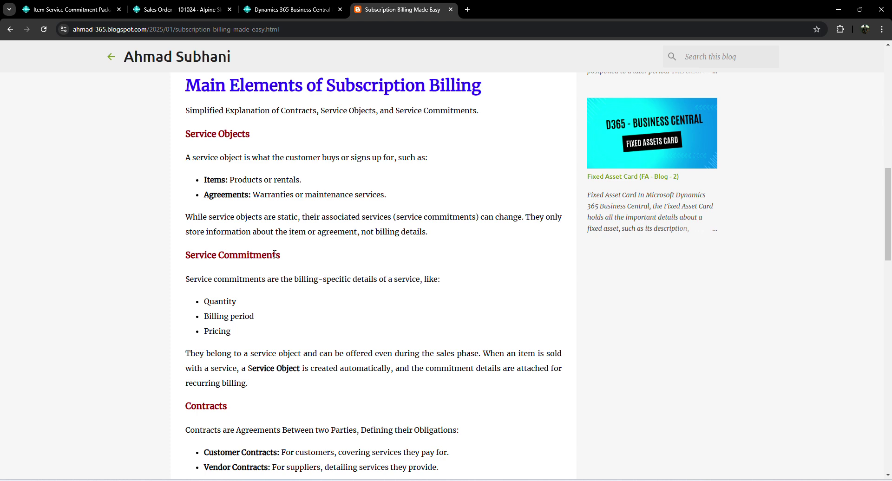
Step: Switch to the Business Central home page, duplicate its browser tab and open the Service Objects list
click(268, 11)
right_click(284, 14)
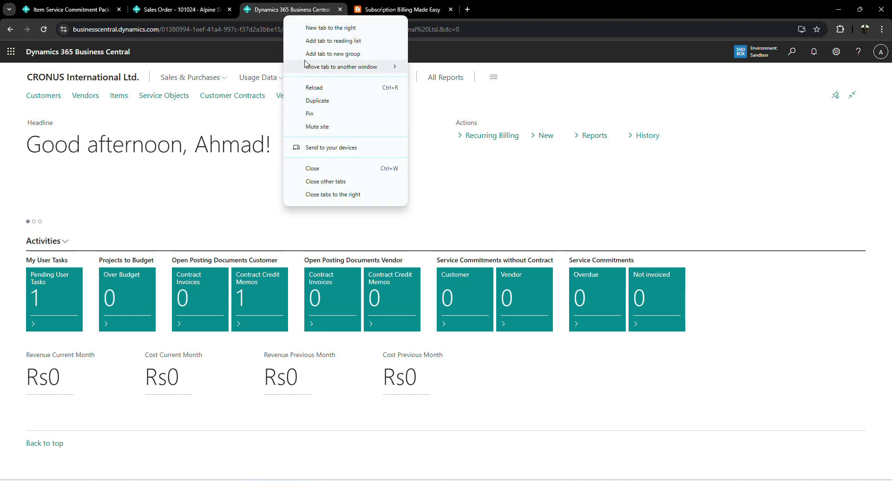
click(312, 102)
click(293, 12)
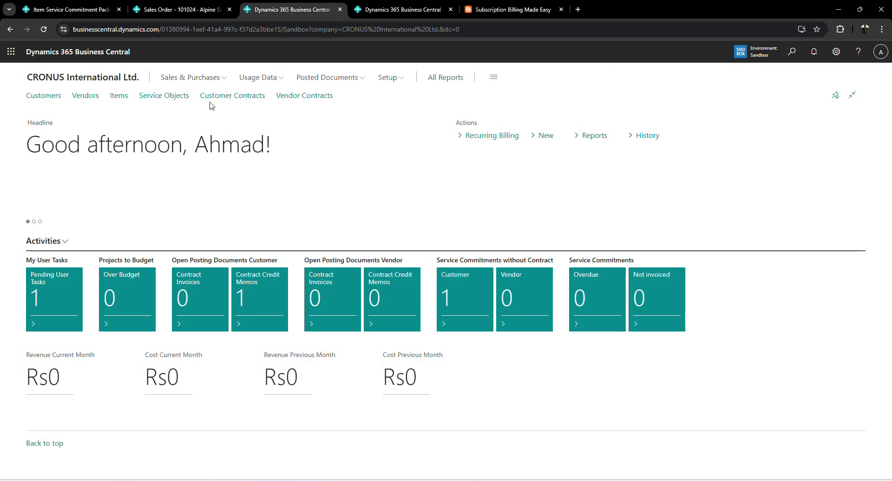
click(178, 100)
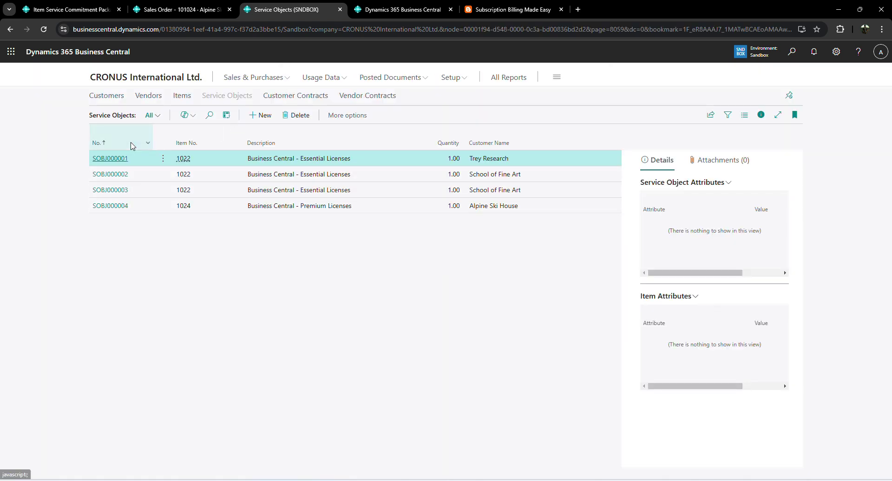
Step: Sort the service objects by number in descending order and hide the details pane
click(132, 143)
click(141, 183)
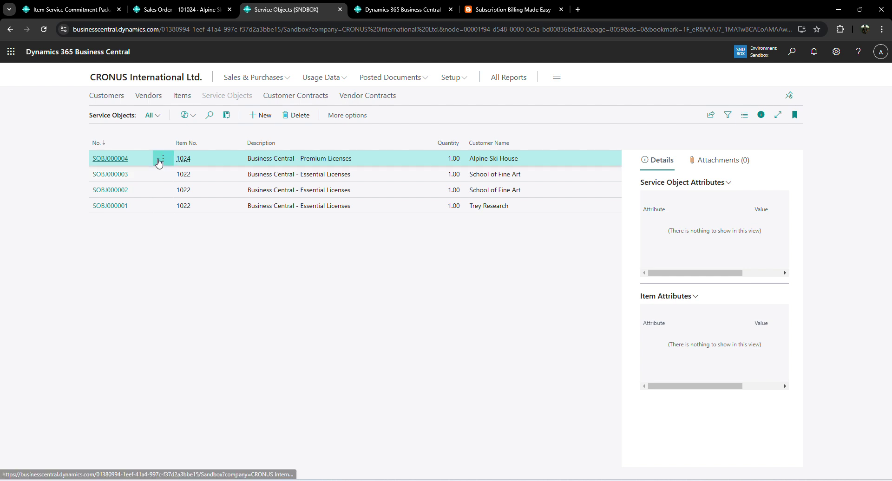
triple_click(320, 159)
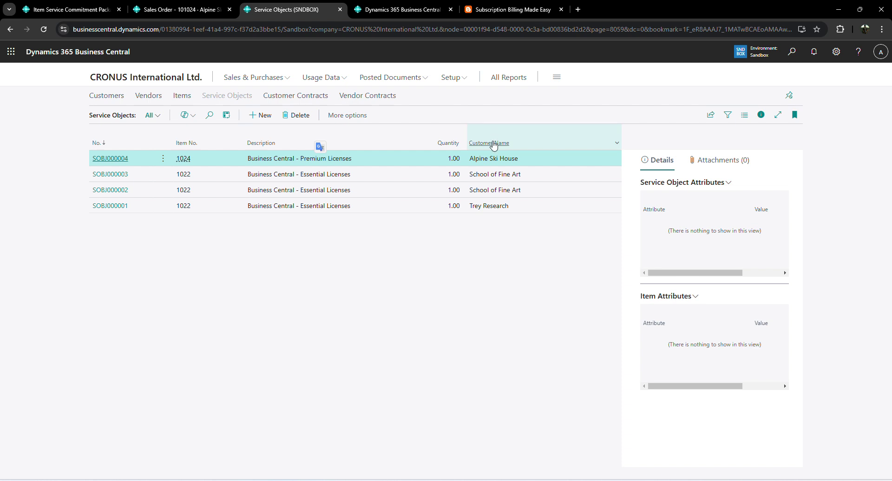
click(761, 115)
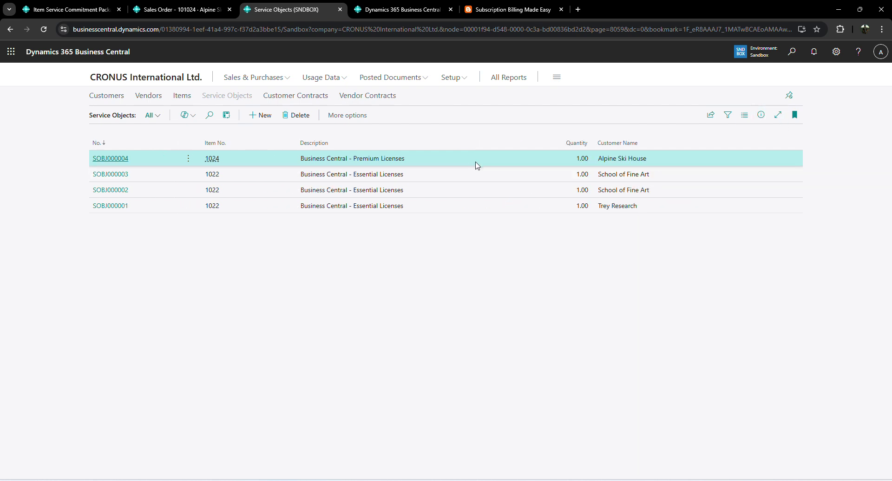
Step: Open Alpine Ski House's Premium Licenses service object and set its provision start date to 01/11/2025 and provision end date to 31/12/2025
click(99, 158)
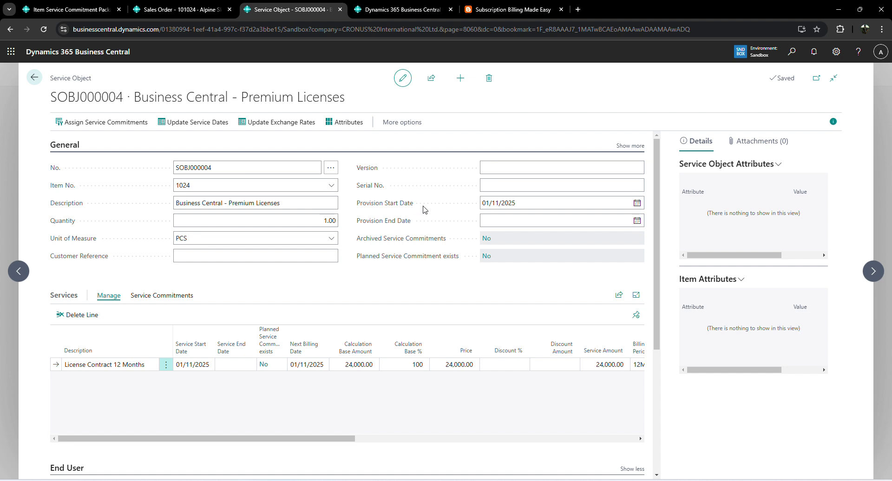
mouse_move(394, 207)
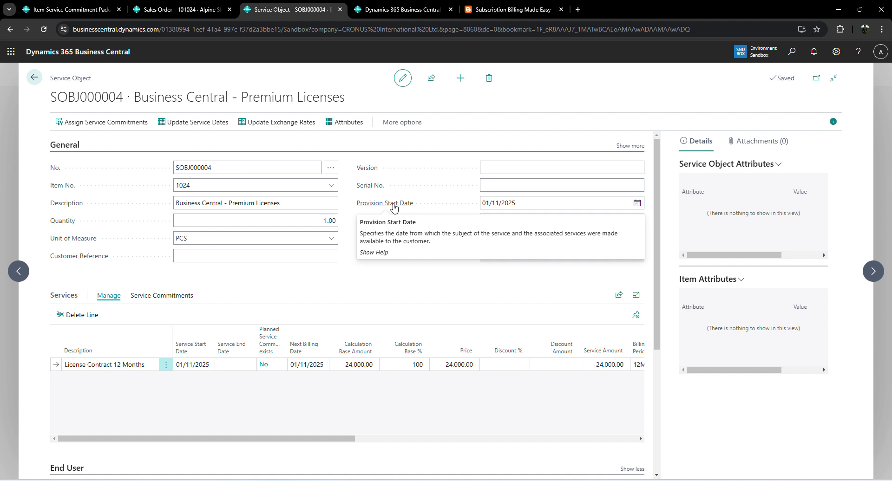
click(490, 204)
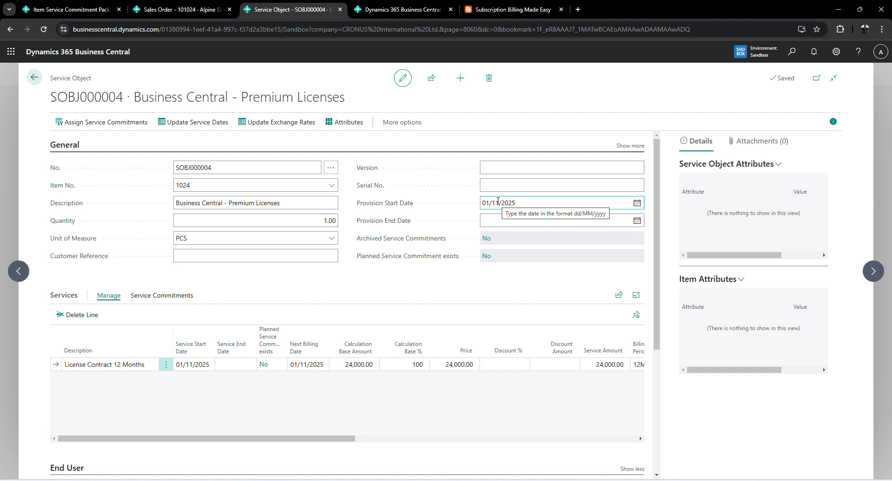
triple_click(498, 201)
key(alt+Down)
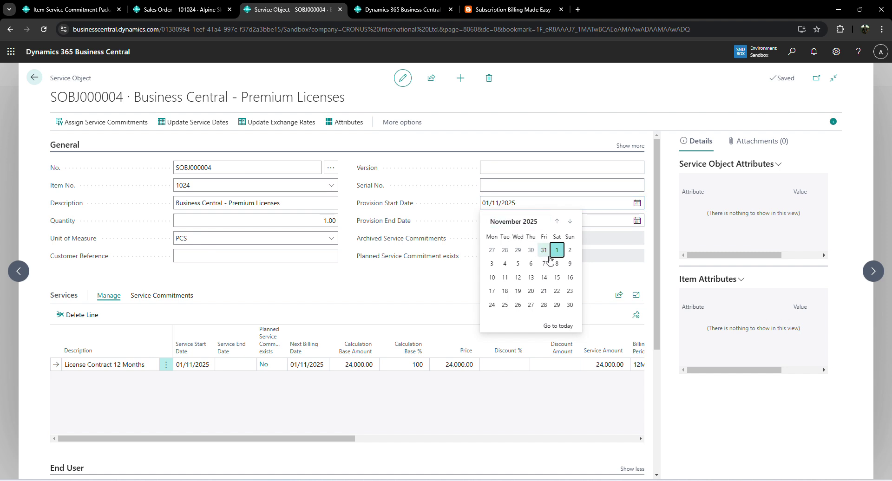
click(555, 251)
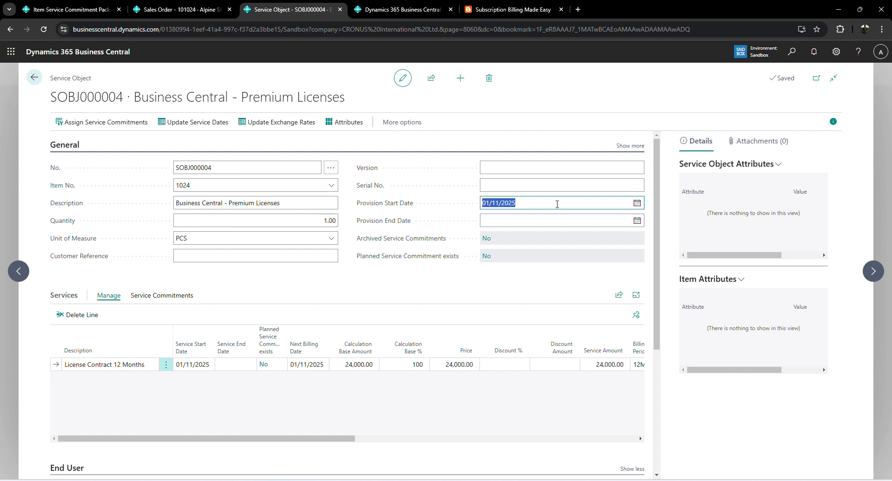
key(Tab)
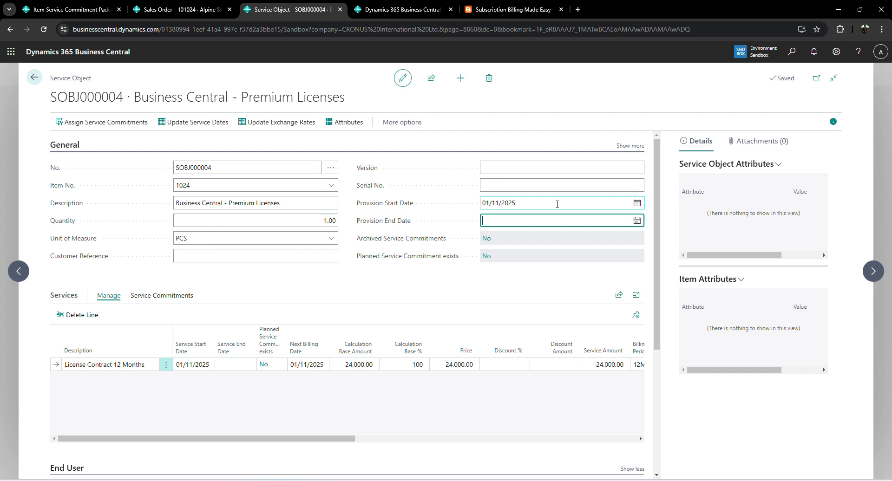
text(311225)
key(Tab)
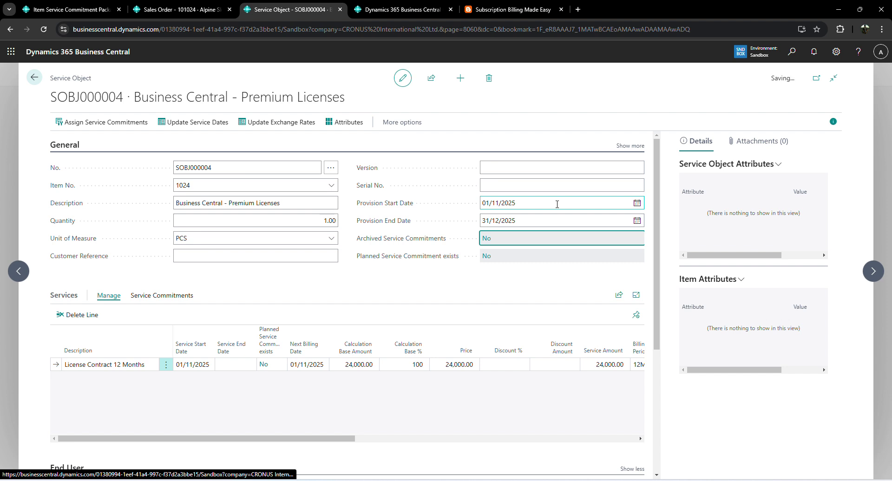
Step: Set the service end date of the License Contract 12 Months line to 31/12/2025
click(553, 205)
key(ctrl+c)
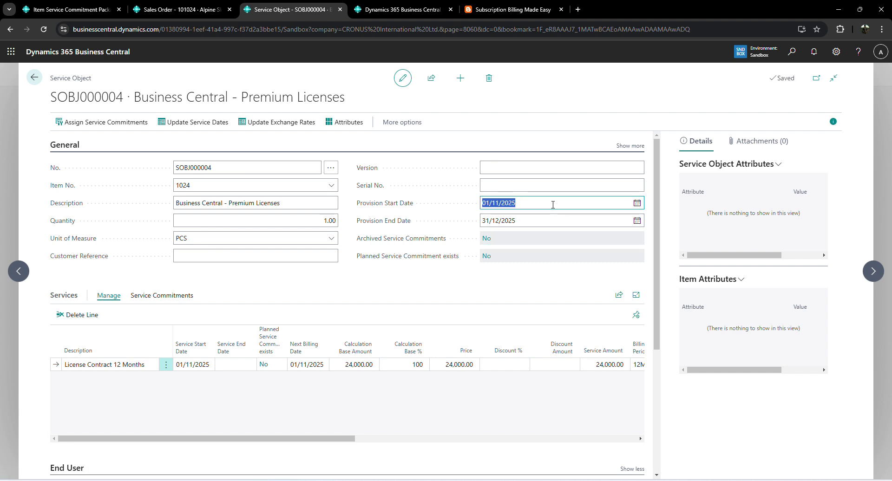
click(194, 365)
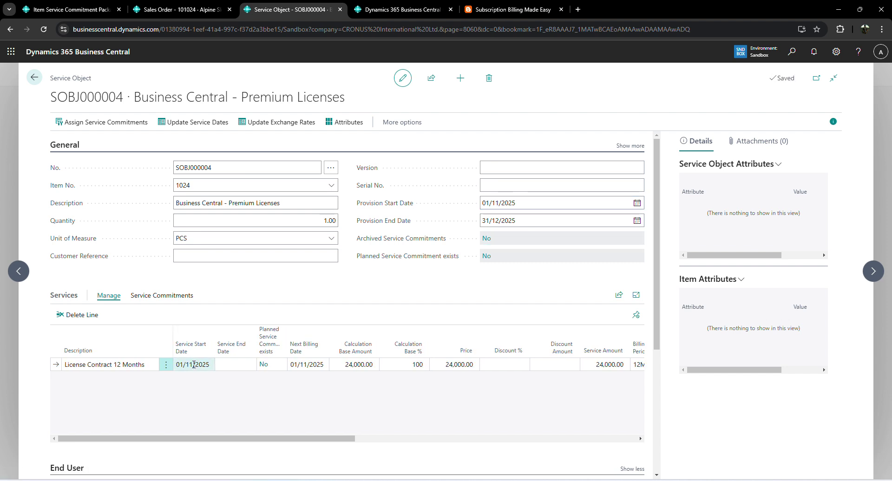
click(193, 365)
key(Tab)
key(ctrl+v)
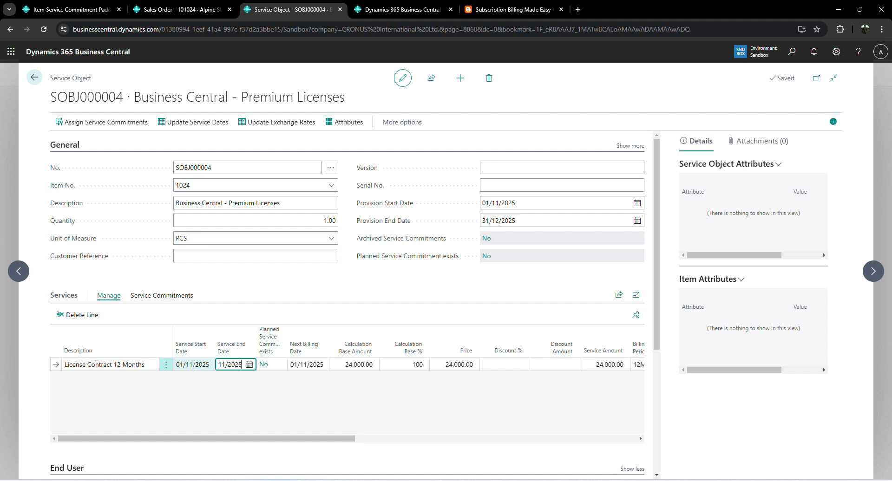
key(ctrl+a)
text(3)
key(Tab)
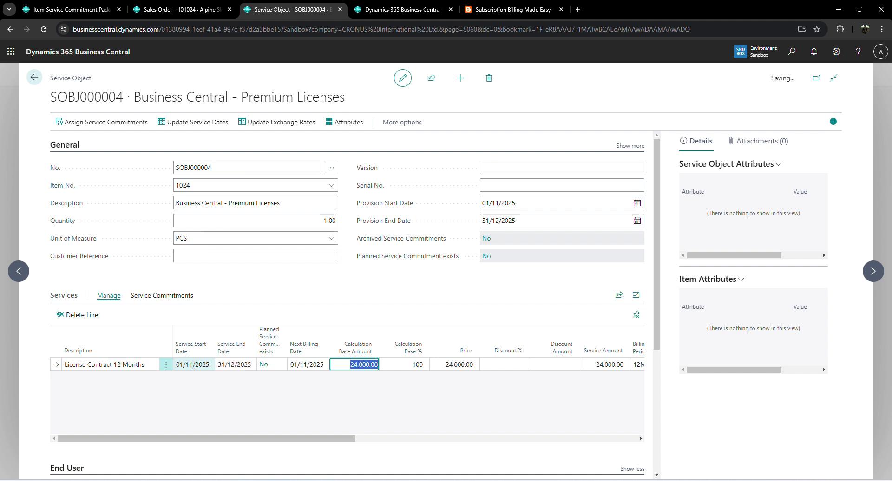
Step: Set the service start date of the License Contract 12 Months line to 01/01/2025
key(Left)
key(Left)
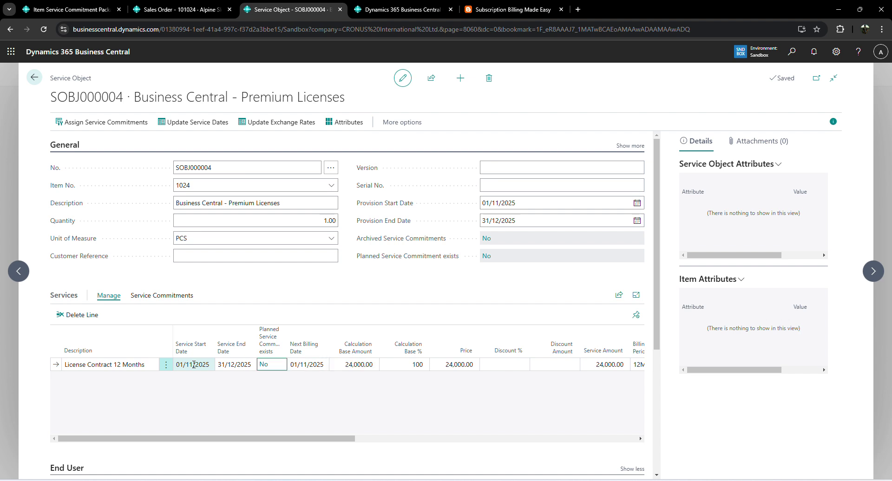
key(Right)
key(Left)
click(194, 365)
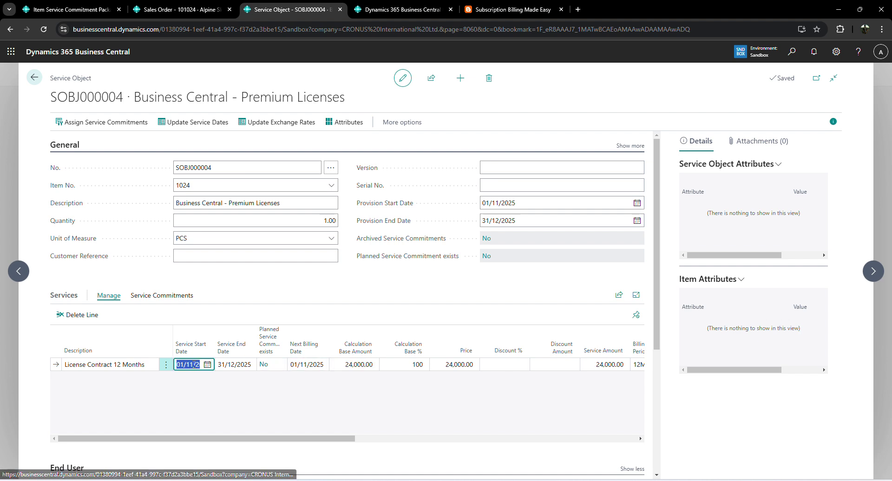
text(01)
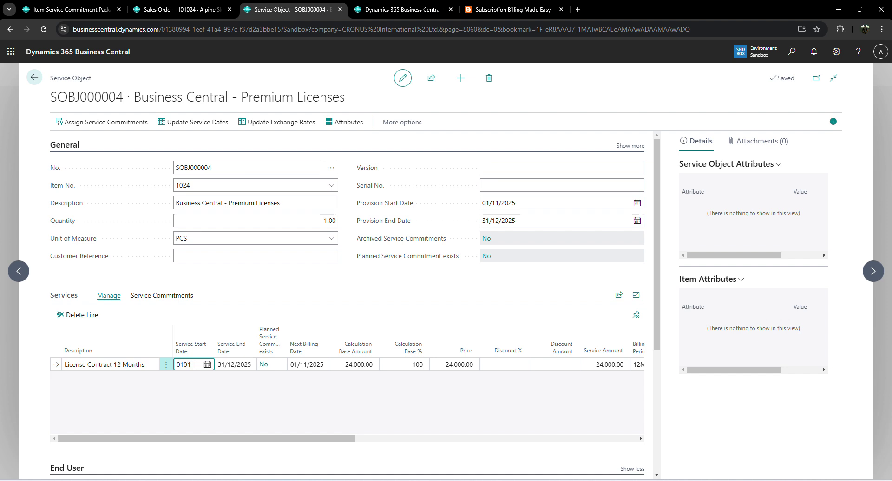
text(/01/2025)
key(Tab)
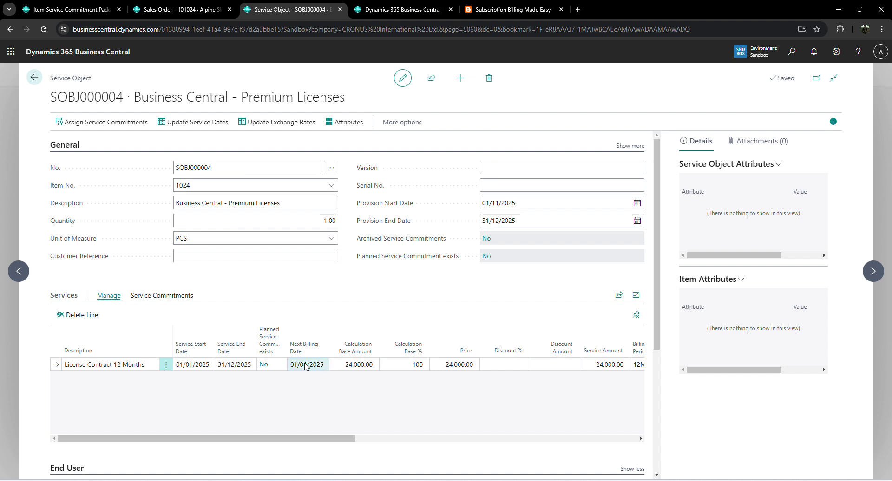
Step: Check the next billing date and calculation base amount on the License Contract 12 Months line
click(306, 366)
click(311, 414)
click(313, 370)
click(312, 388)
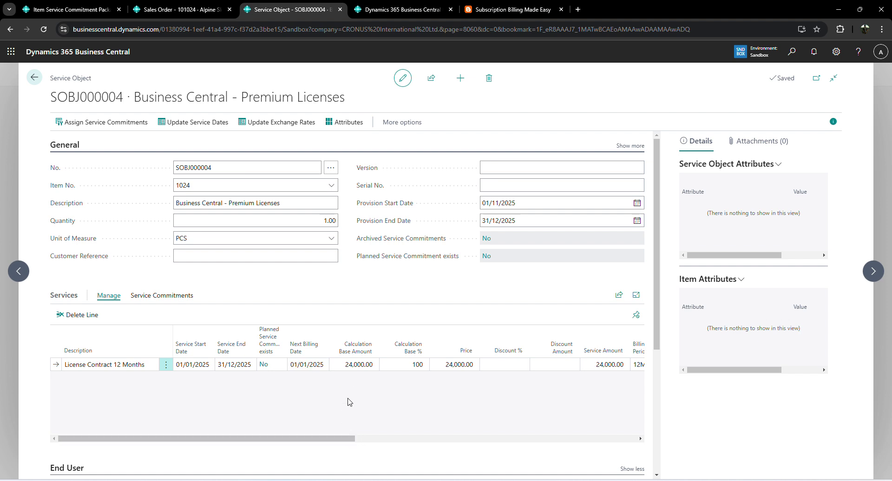
click(355, 365)
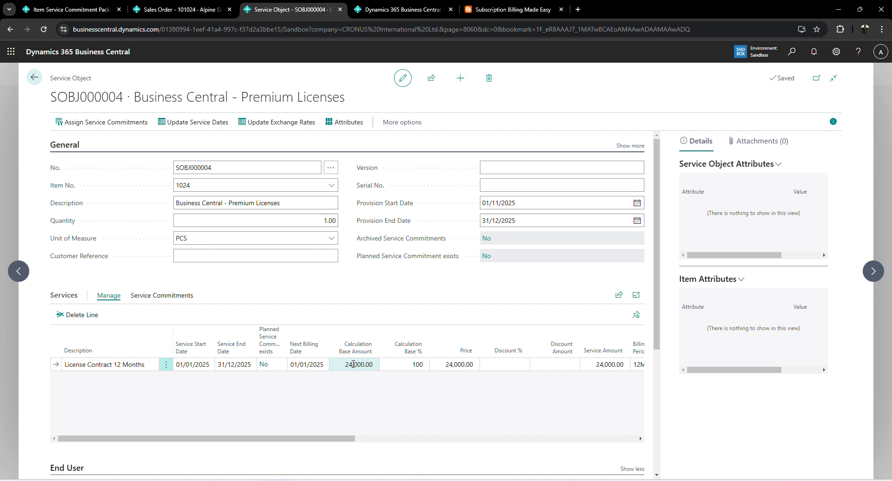
click(370, 407)
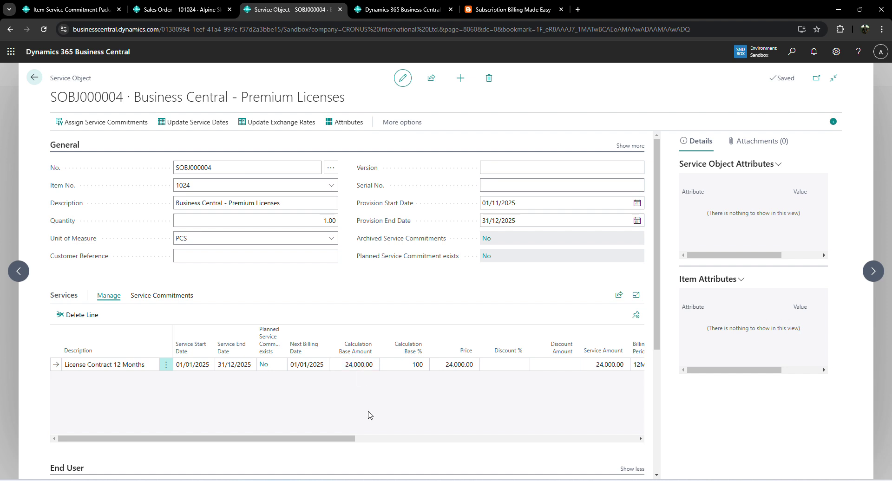
Step: Check the service object's quantity, then return to the list and reopen the Premium Licenses object to review its service line
click(326, 222)
double_click(325, 221)
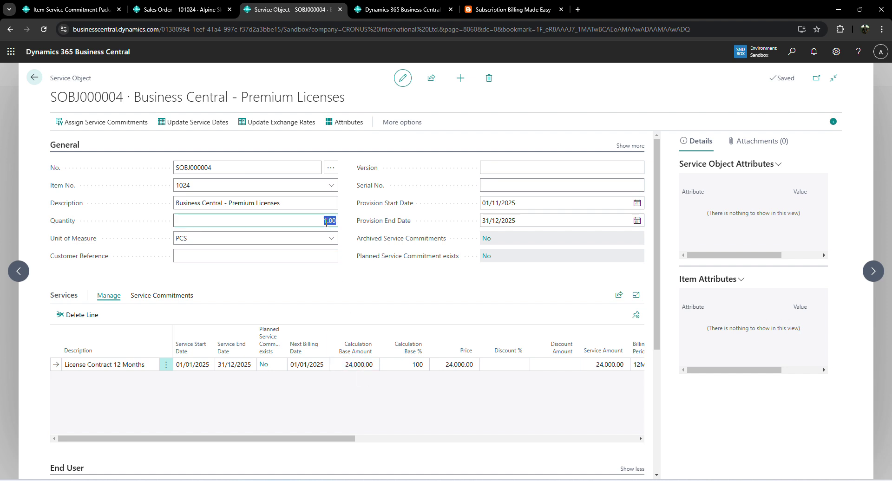
key(Escape)
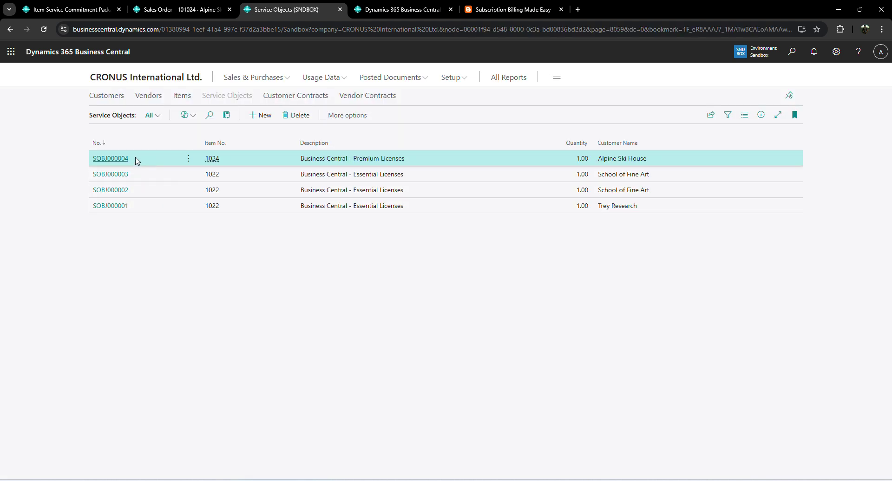
click(113, 158)
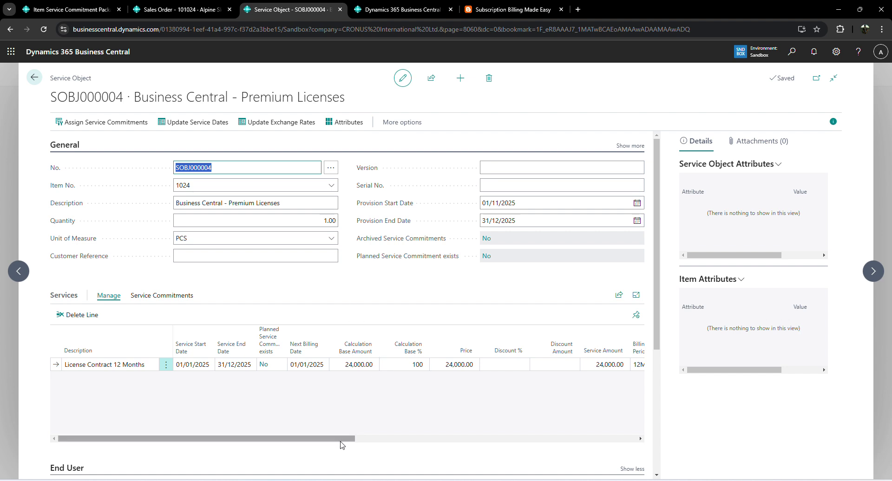
drag(349, 439, 563, 438)
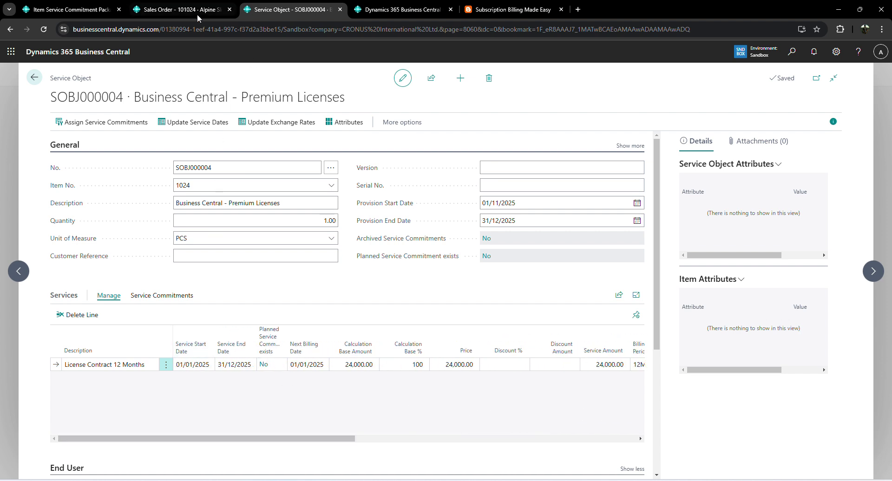
Step: Compare the quantity on the Alpine Ski House sales order line with the quantity on the service object
click(197, 11)
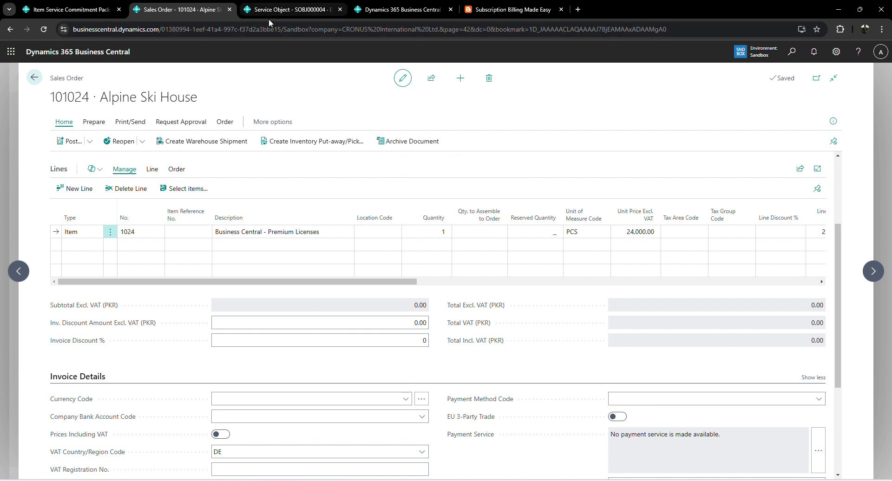
click(428, 232)
click(292, 10)
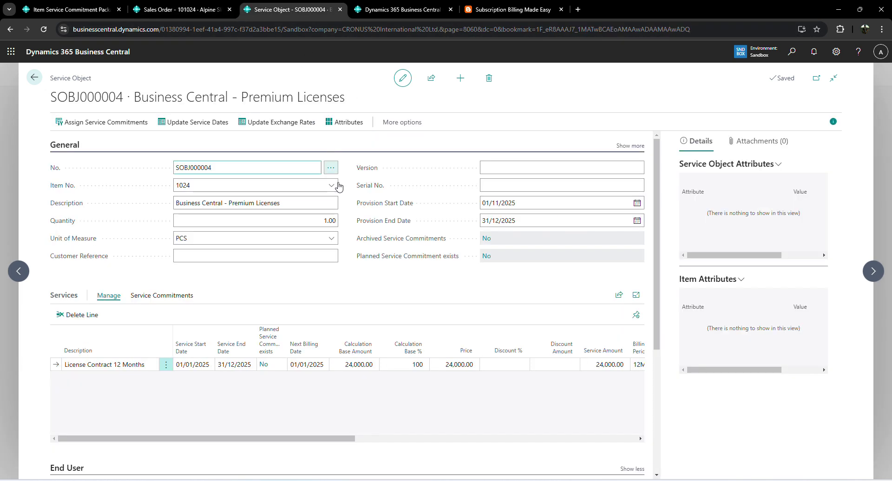
click(318, 223)
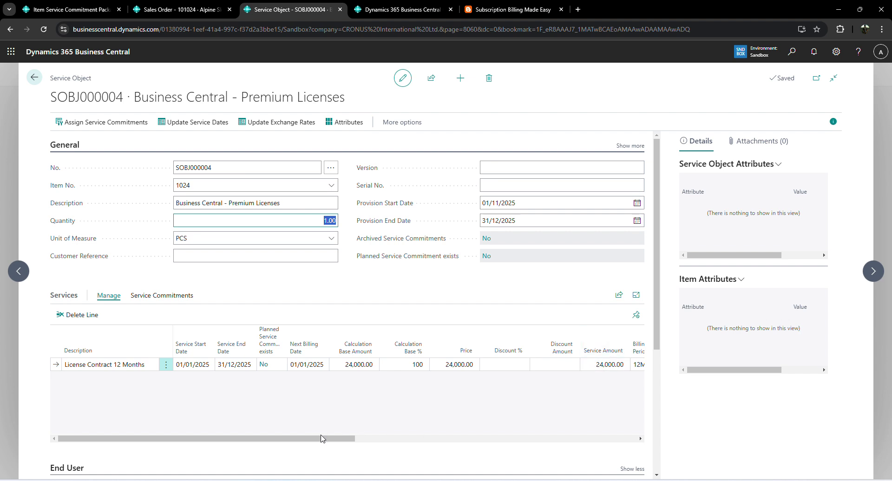
Step: Set the discount on the service object's License Contract 12 Months line to 25%
drag(321, 439, 492, 435)
drag(421, 437, 533, 439)
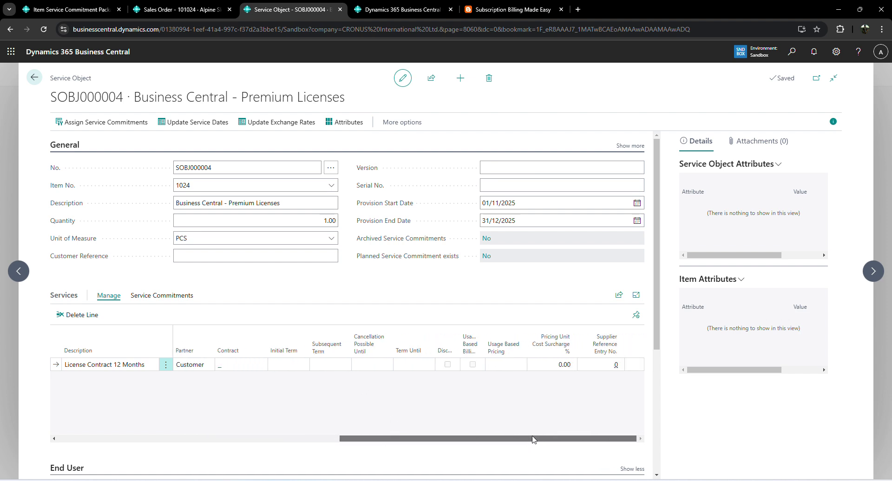
drag(533, 439, 279, 430)
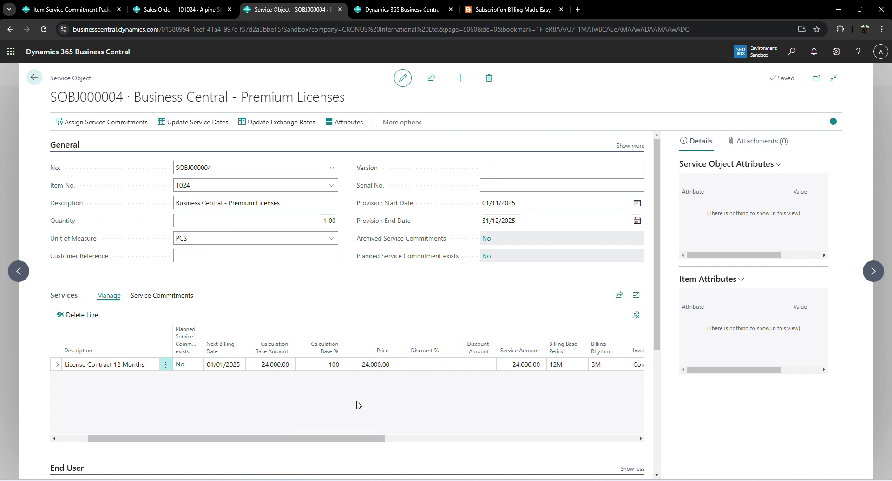
click(428, 365)
text(25)
key(Tab)
key(Tab)
key(Tab)
key(Tab)
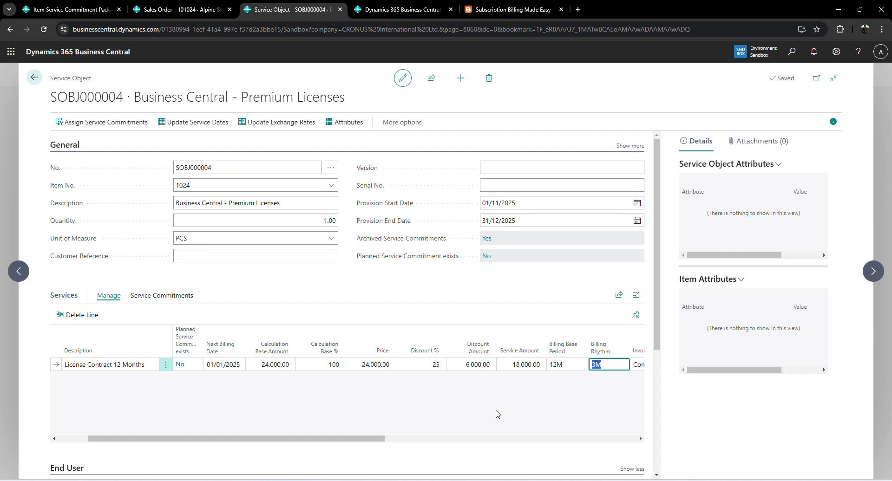
click(480, 416)
drag(356, 439, 310, 399)
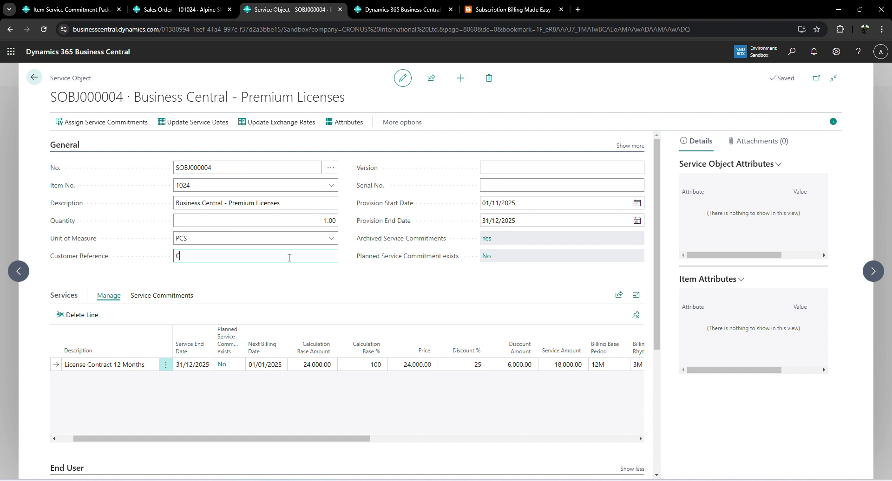
Step: Fill in the service object's Customer Reference field with the customer's reference number
text(ust-Ref-00100)
key(Tab)
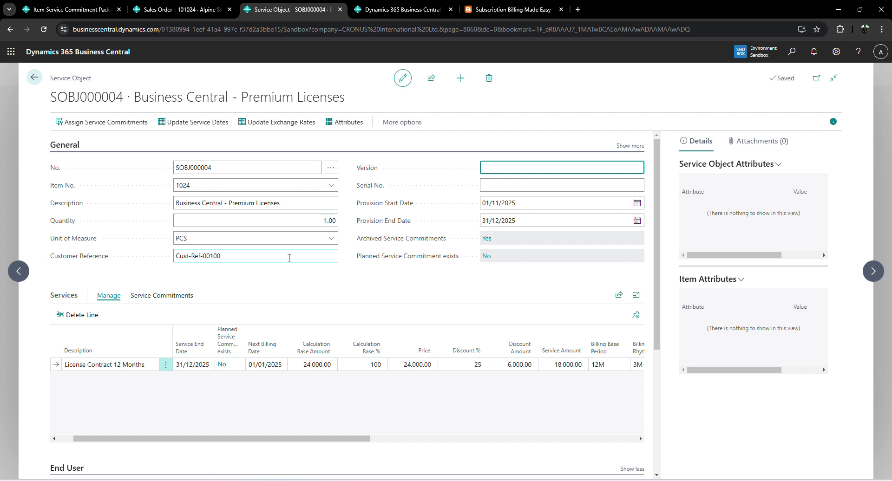
click(331, 281)
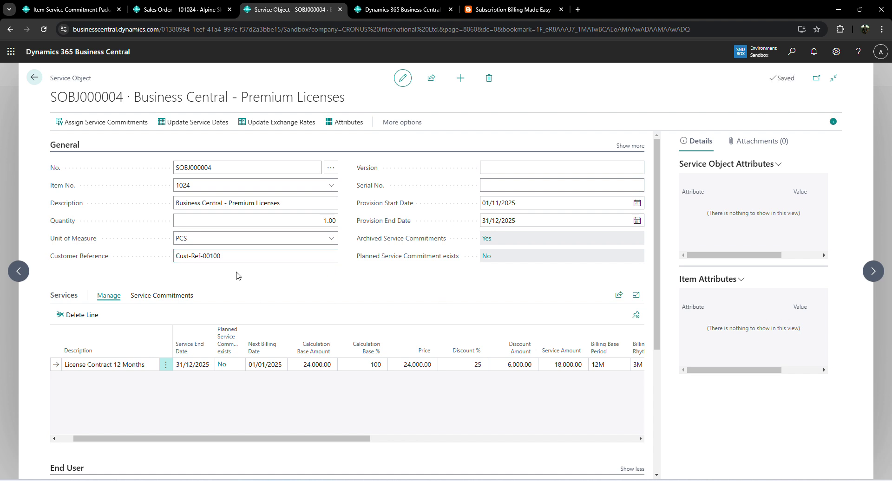
Step: Review the end user's contact and customer details, and expand the General section to show all its fields
scroll(324, 392, down, 4)
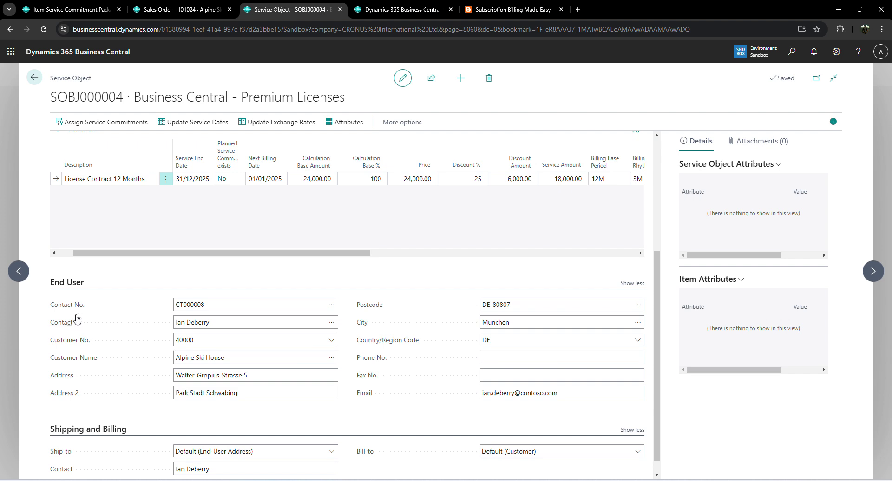
scroll(144, 301, down, 1)
click(218, 312)
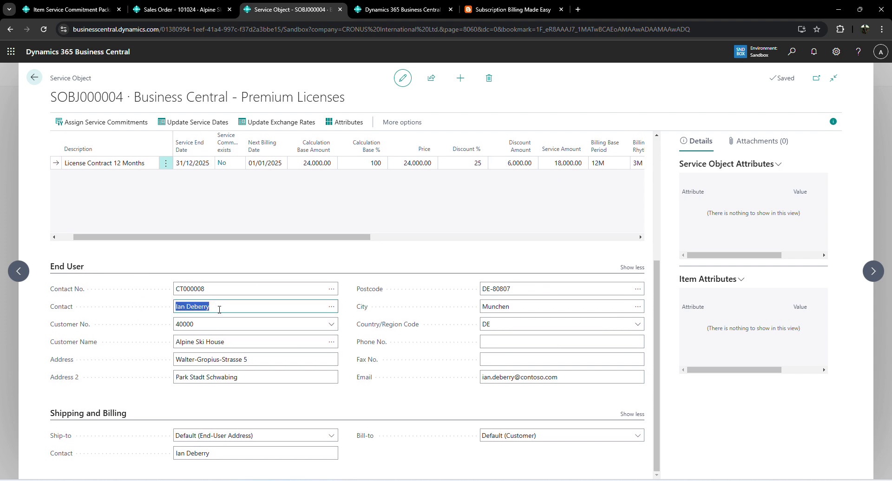
click(229, 321)
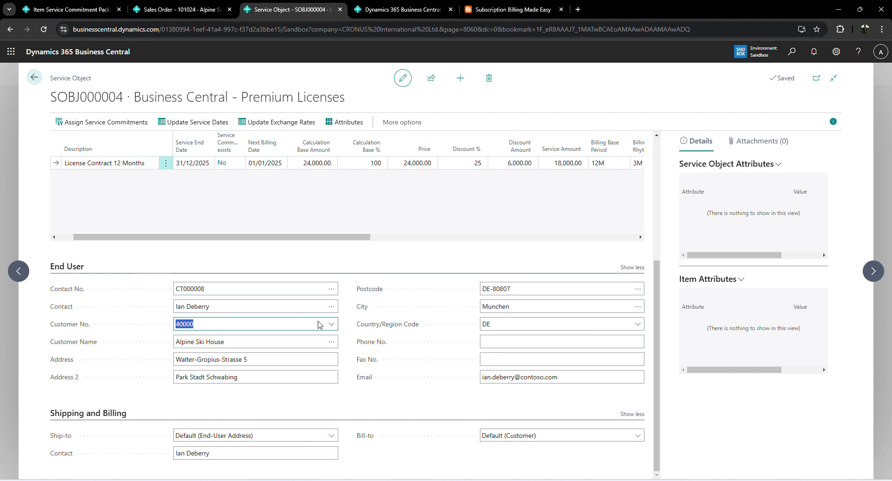
click(331, 365)
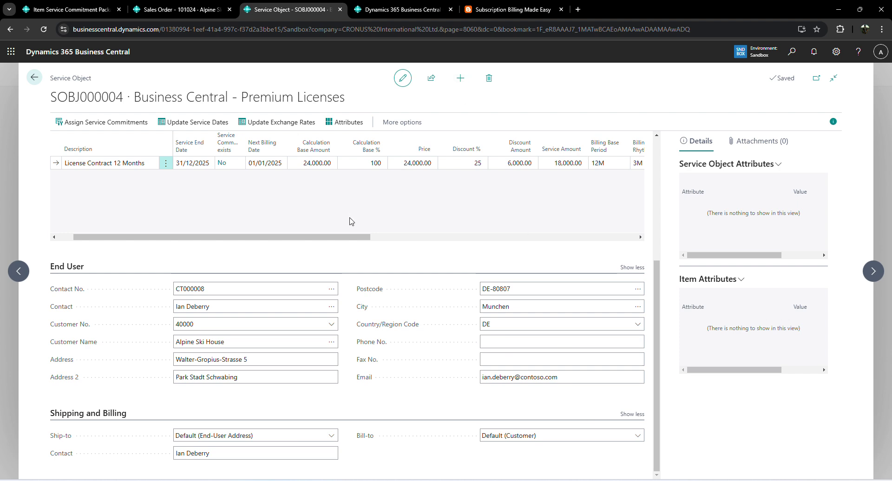
scroll(353, 281, up, 4)
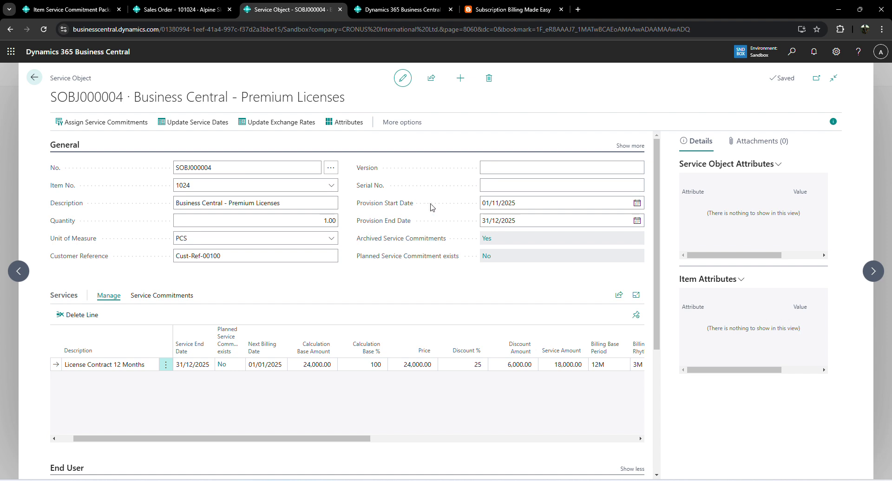
click(627, 145)
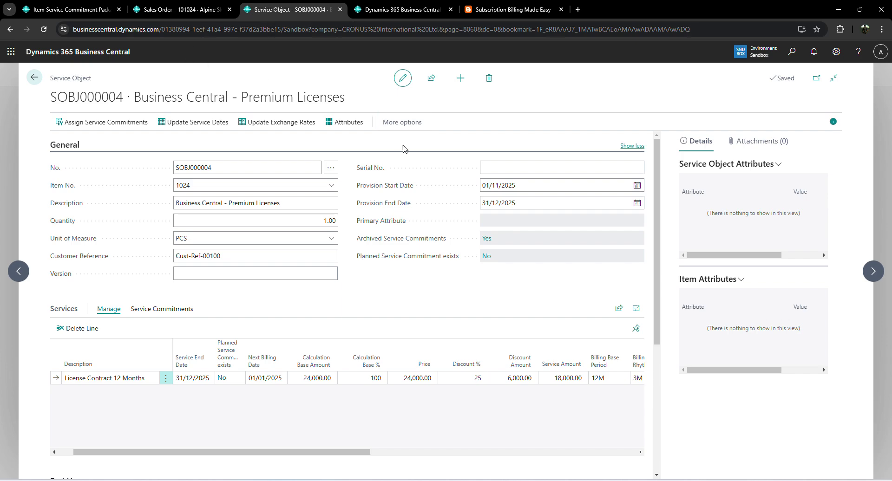
Step: Switch to the srbflow.png diagram and examine how the service object leads to the customer and vendor contracts
key(alt+Tab)
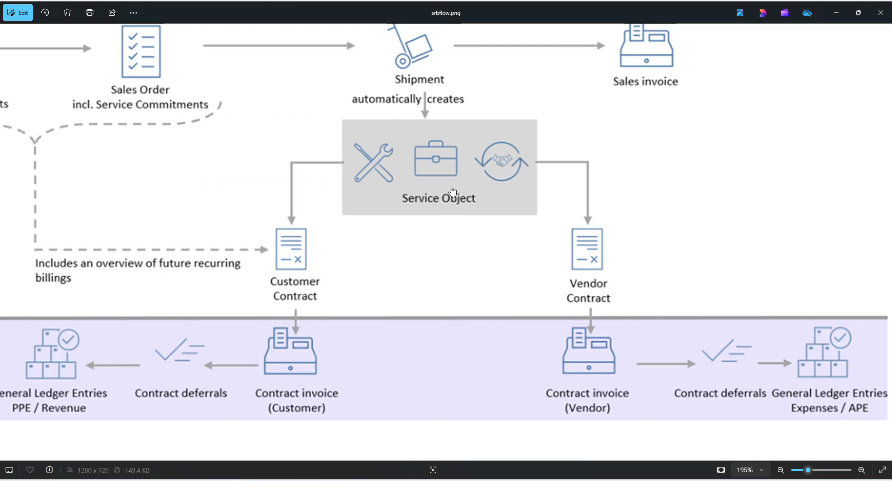
drag(452, 192, 459, 175)
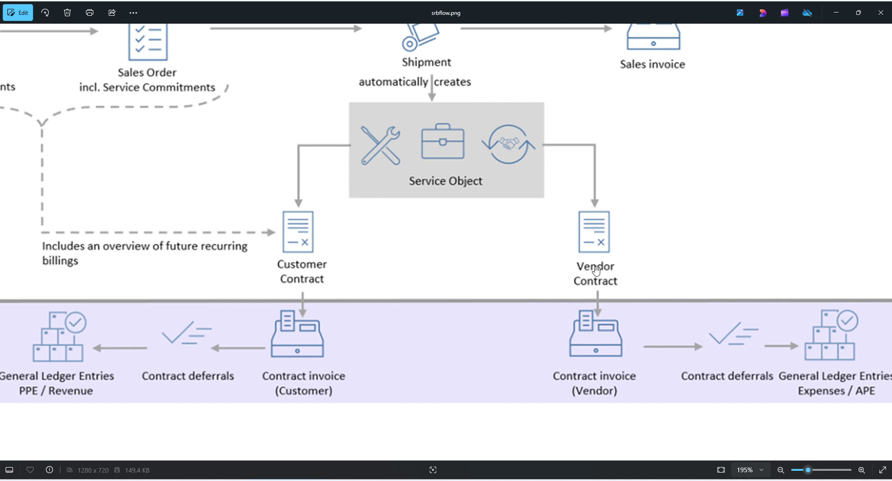
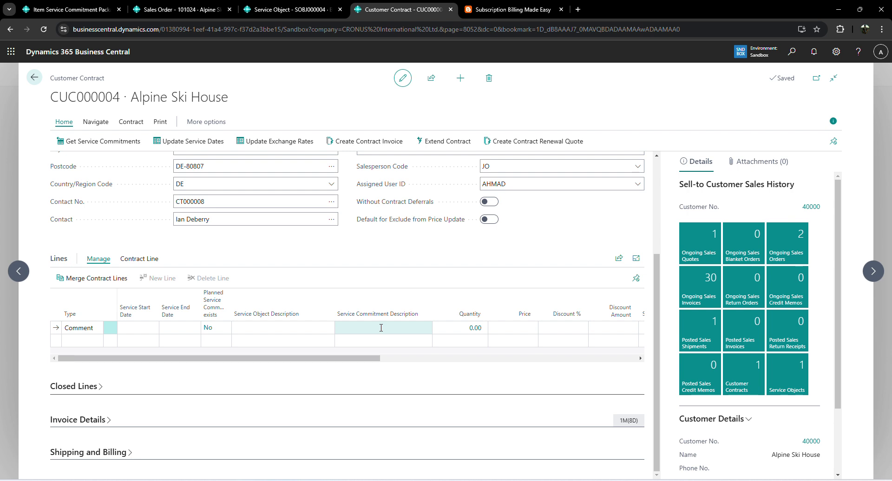
key(alt+Tab)
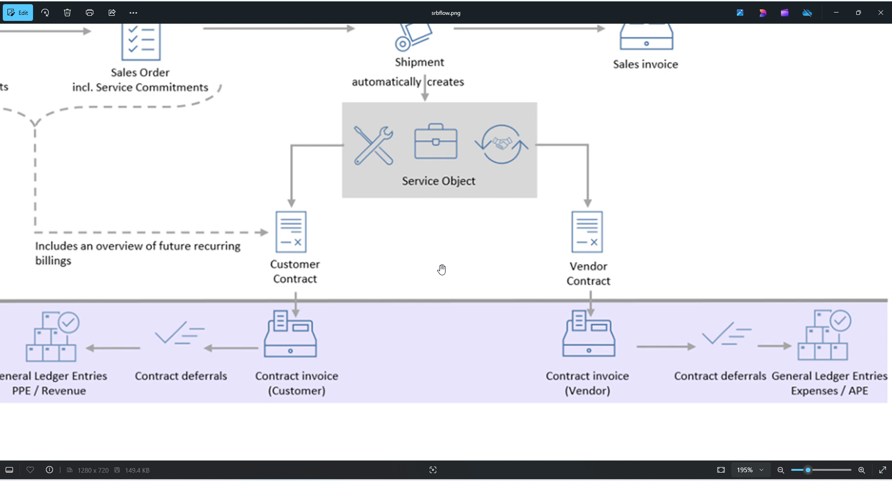
key(alt+Tab)
Step: Review the dates, price and discount of the License Contract 12 Months line on the service object
click(263, 9)
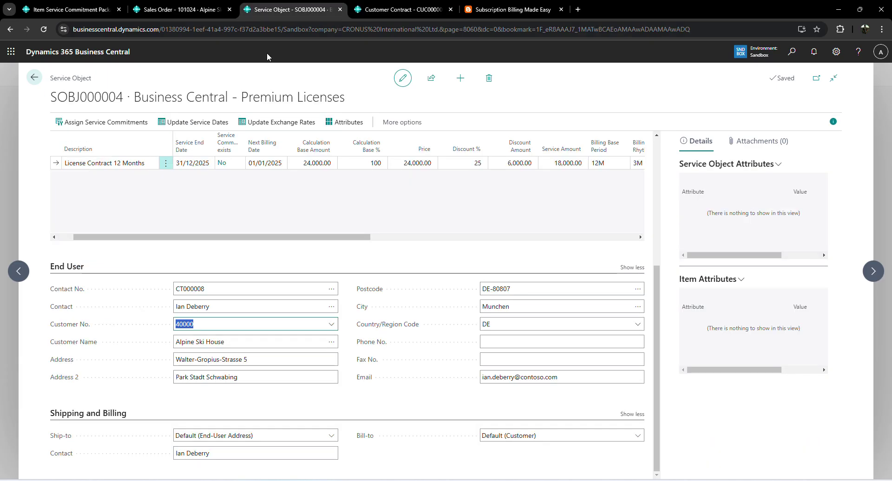
scroll(136, 285, up, 4)
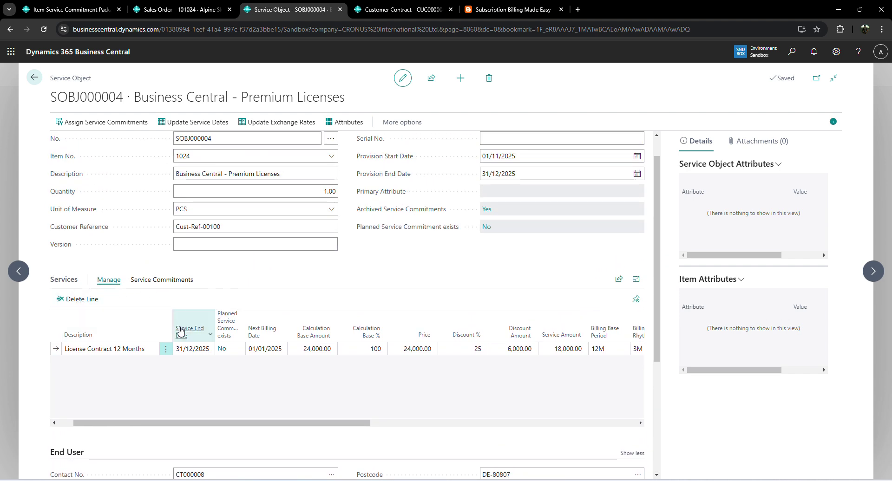
mouse_move(420, 328)
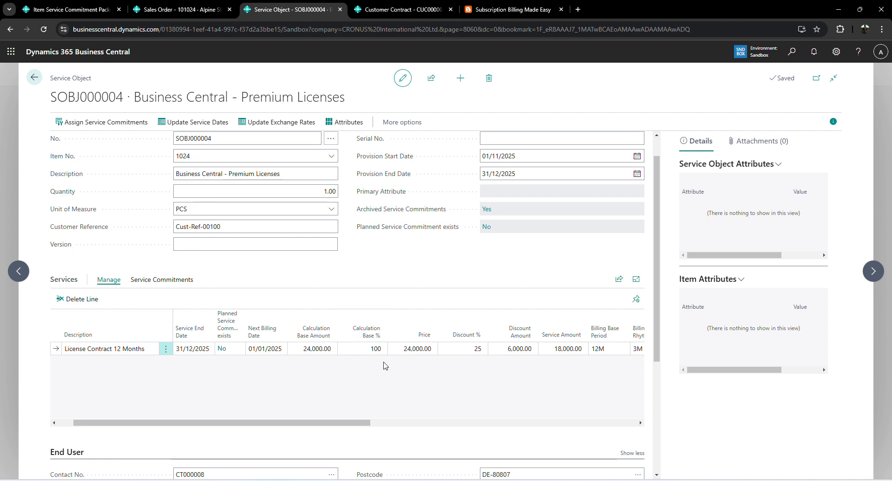
Step: Try to get and assign service commitments to the Alpine Ski House customer contract
click(367, 13)
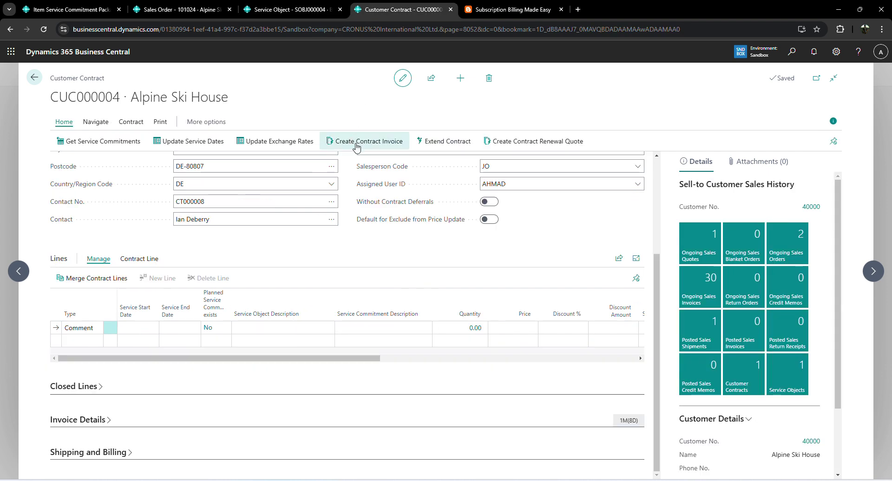
click(102, 148)
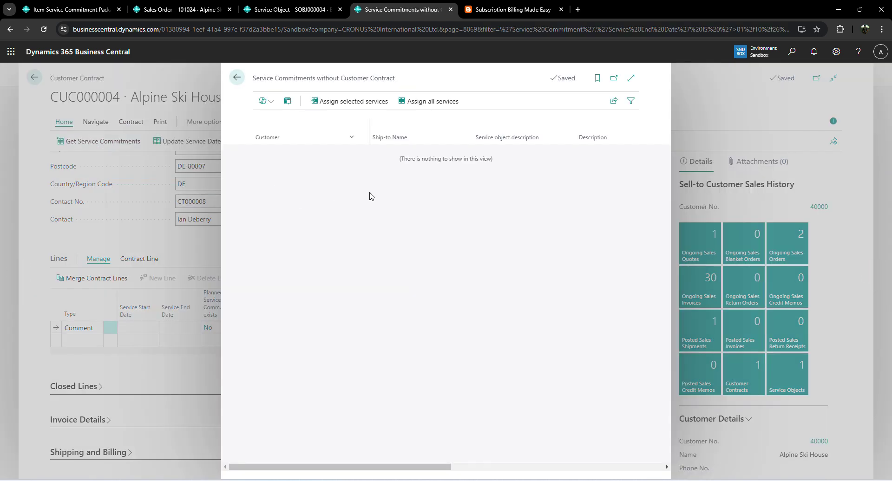
click(371, 103)
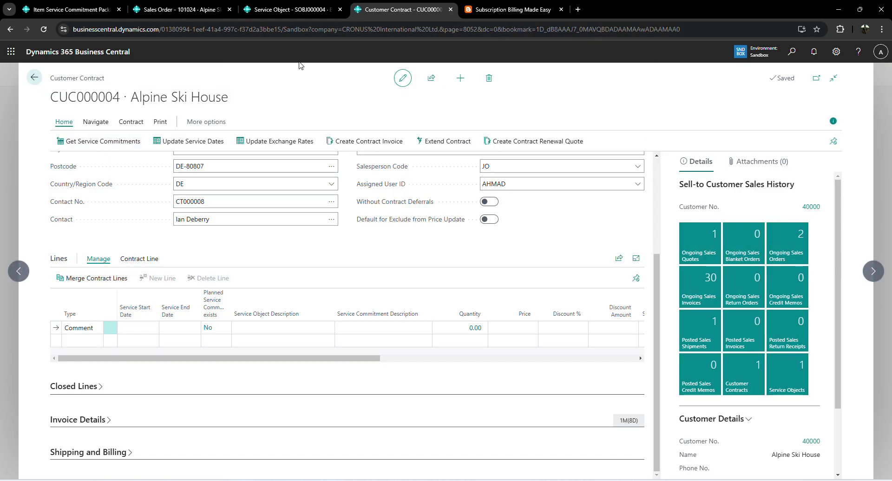
Step: Check the invoicing method, partner and contract assignment on the service object's line, and return to the customer contract
click(299, 10)
drag(365, 423, 587, 401)
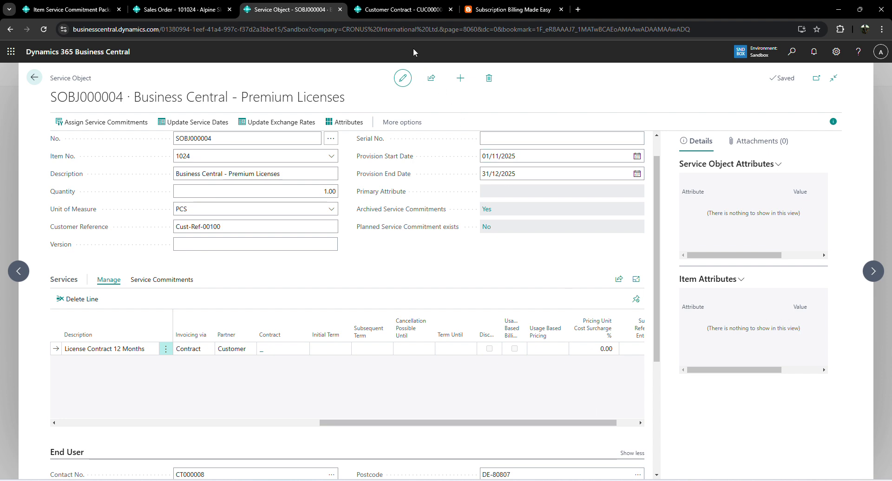
click(398, 10)
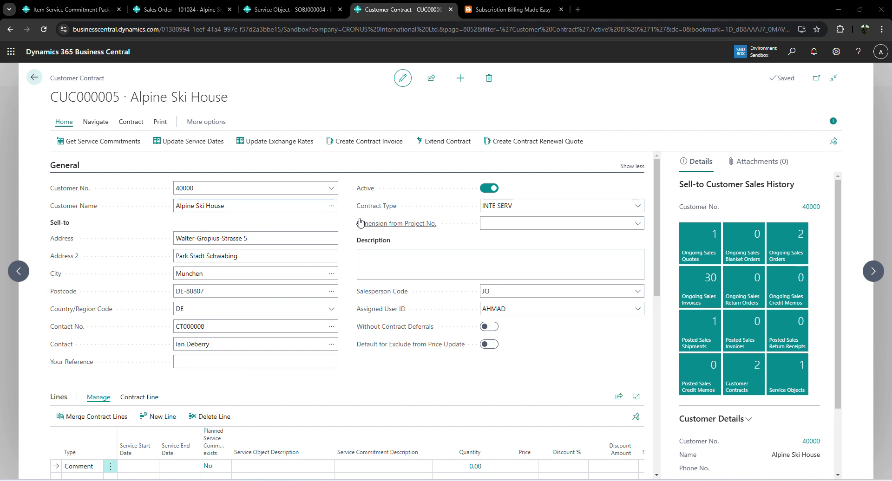
Step: Check the provision end date and the service line's dates on the Business Central - Premium Licenses service object
mouse_move(360, 223)
click(293, 10)
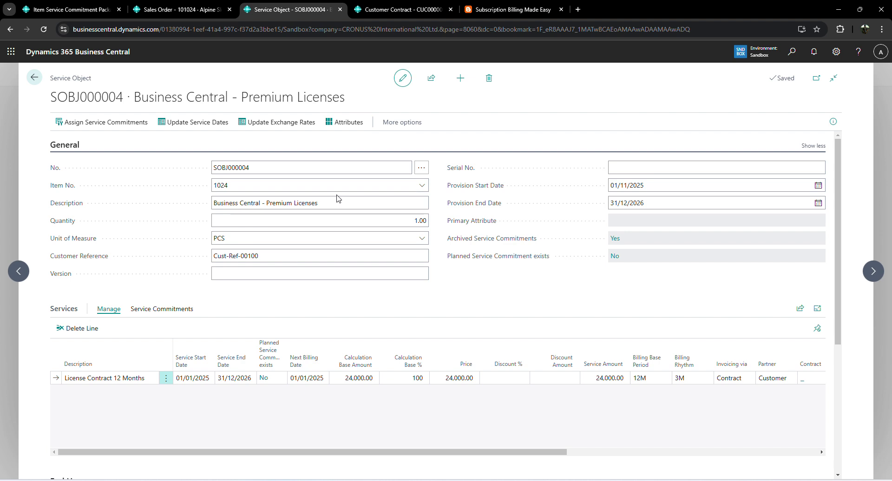
click(648, 204)
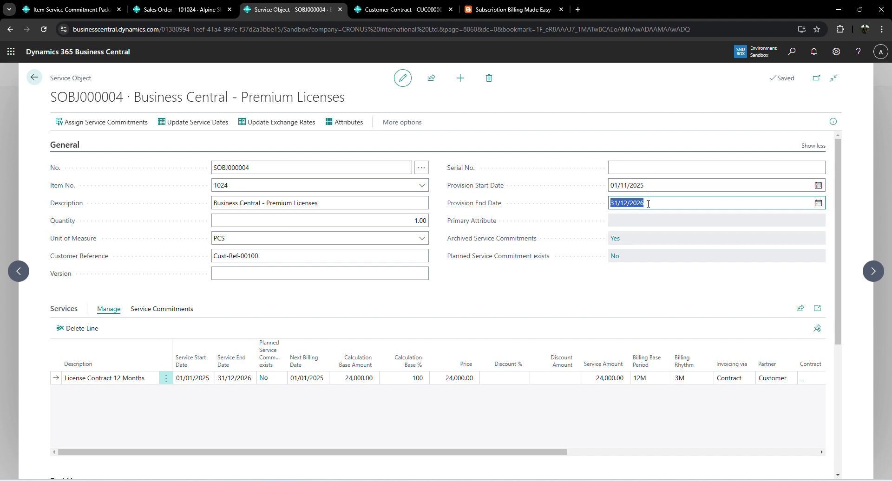
click(422, 304)
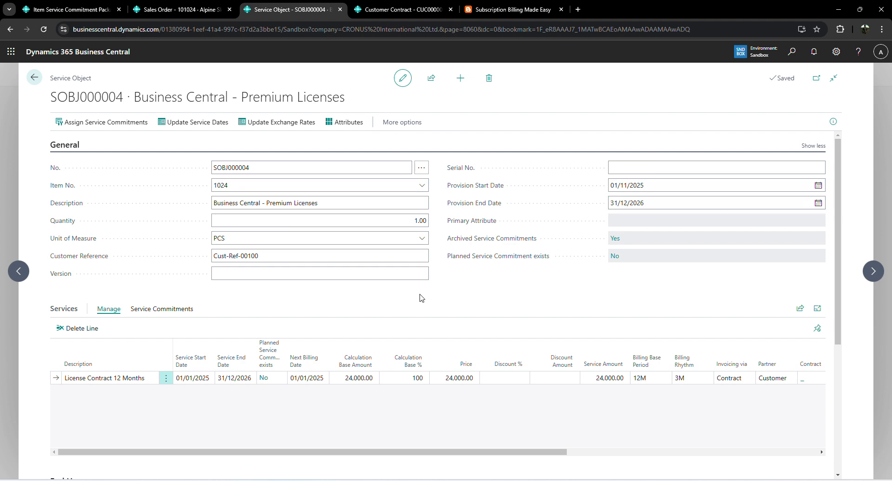
Step: Open the list of service commitments that can be assigned to the active Alpine Ski House customer contract
click(373, 9)
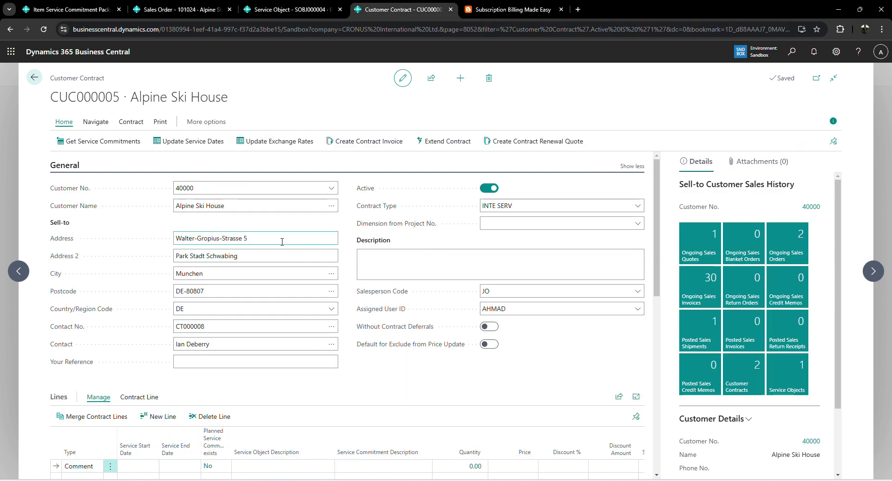
scroll(344, 294, down, 3)
click(122, 141)
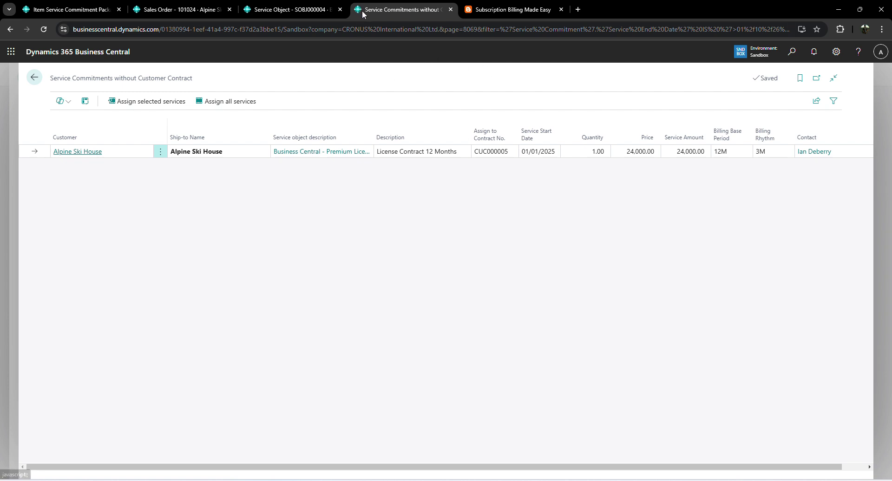
Step: Set the service end date of the service object's License Contract 12 Months line to 31/12/2025
click(290, 10)
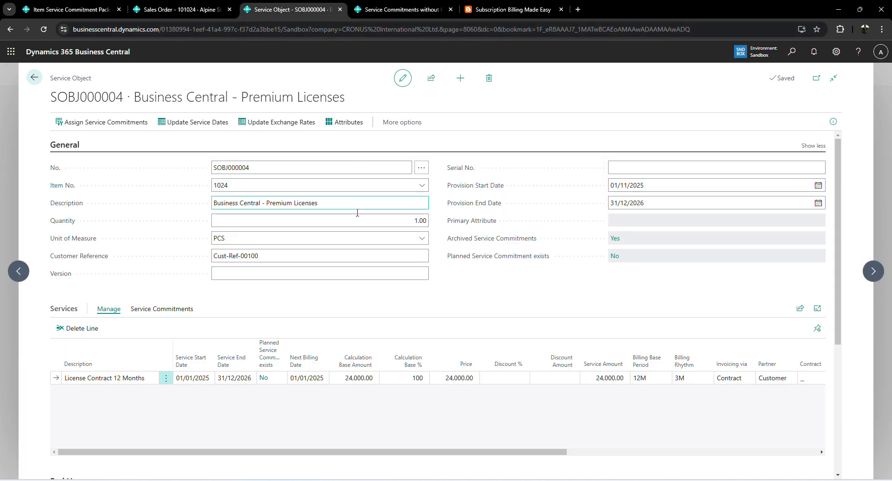
click(242, 378)
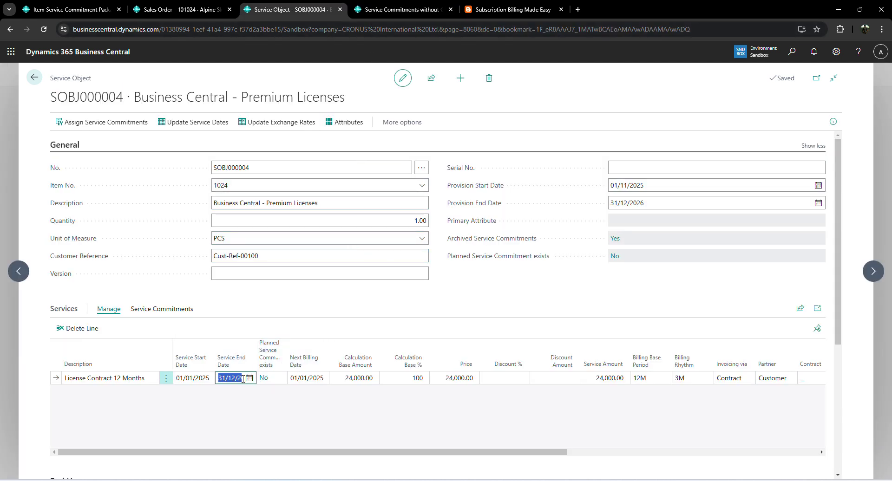
key(BackSpace)
text(5)
key(Tab)
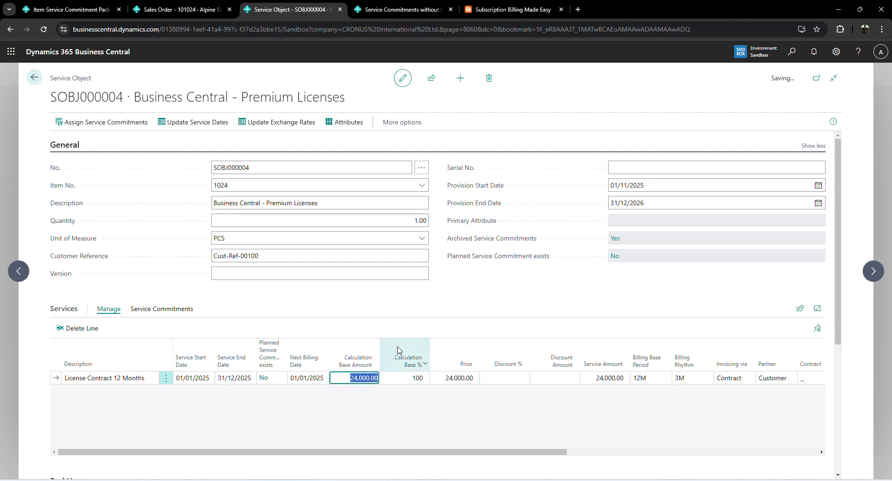
Step: Save the service line and open the list of assignable service commitments from the Alpine Ski House customer contract
click(288, 315)
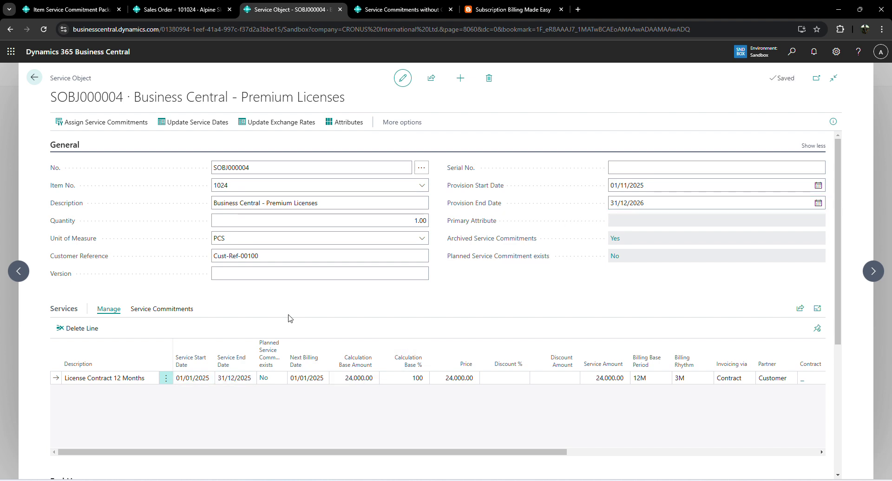
click(372, 10)
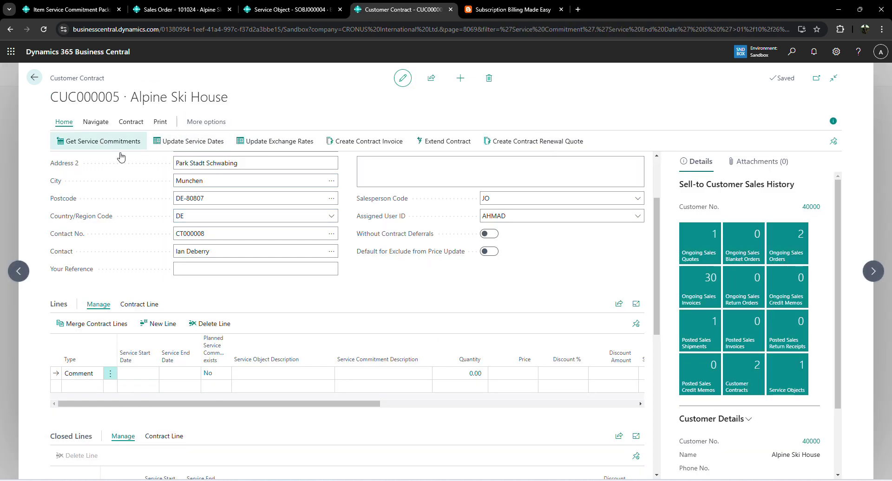
click(104, 141)
Step: Set the service object's License Contract 12 Months line to service end date 31/12/2026 and service start date 01/01/2026
click(302, 11)
click(222, 378)
key(BackSpace)
text(6)
key(Tab)
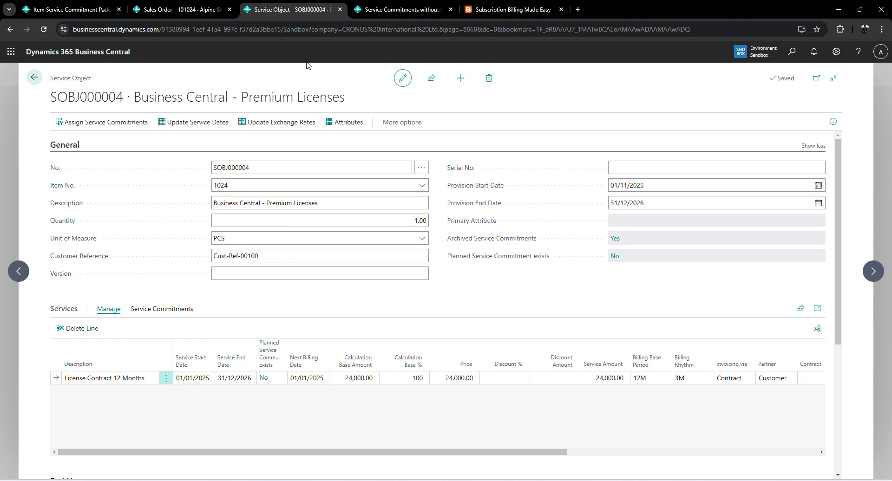
click(191, 378)
key(End)
key(BackSpace)
text(6)
key(Tab)
Step: Assign the Business Central - Premium Licenses service commitment from the refreshed list to the Alpine Ski House contract
click(372, 12)
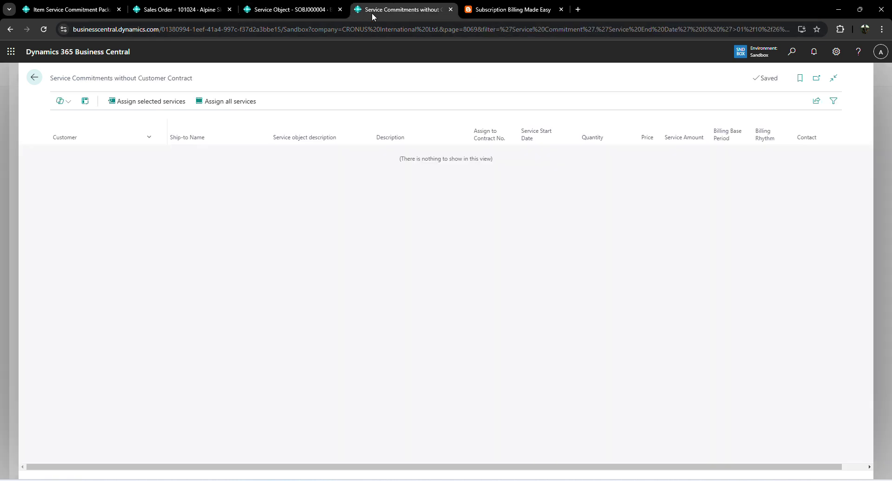
key(Escape)
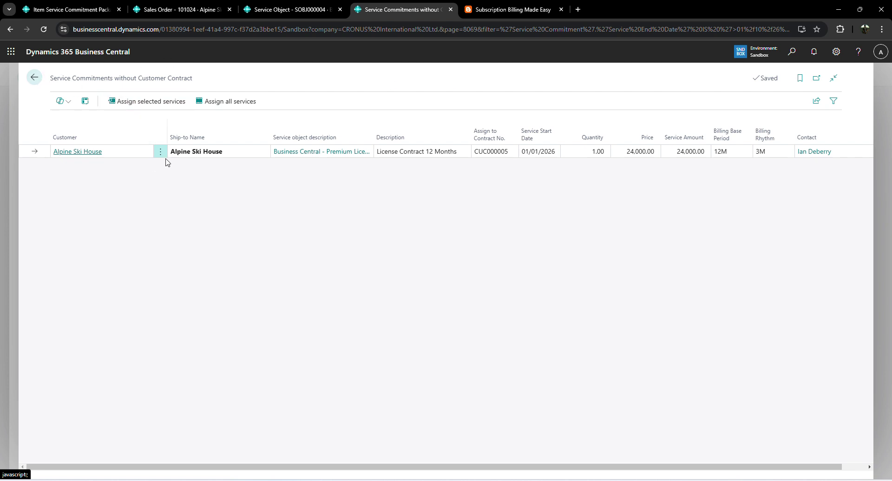
click(156, 112)
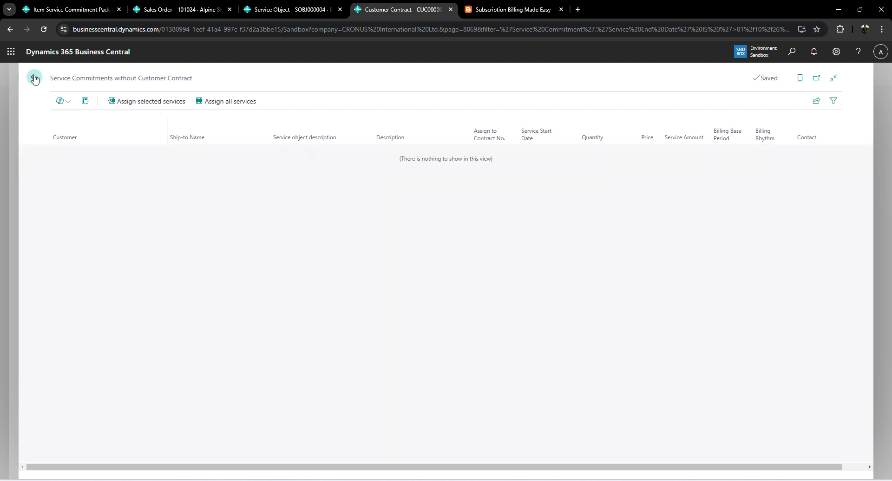
Step: Delete the empty comment line from the customer contract's lines and confirm the deletion
click(112, 373)
click(110, 373)
click(95, 393)
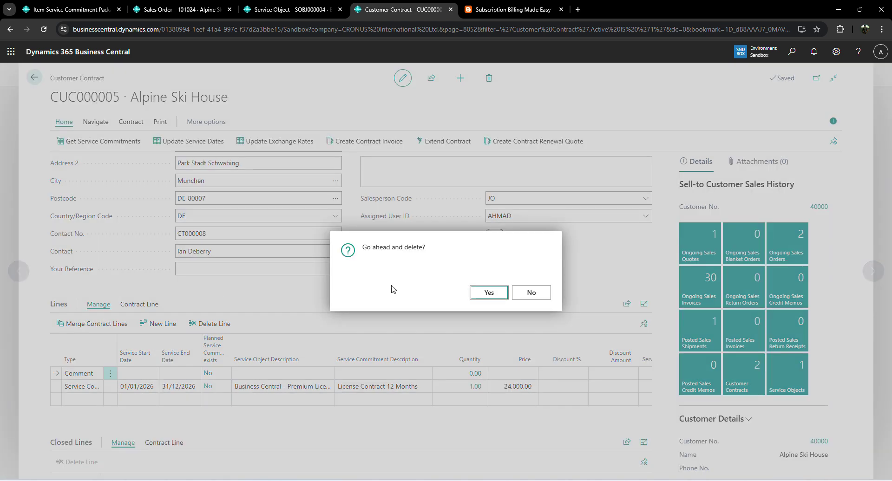
click(480, 293)
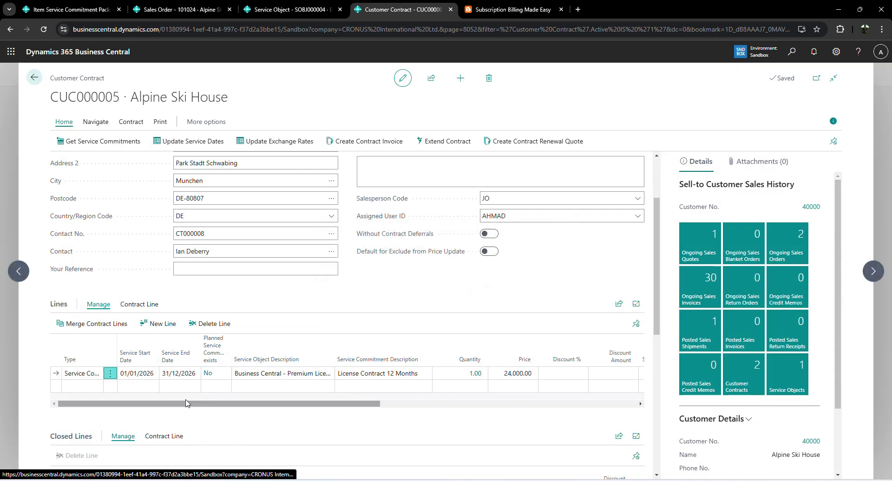
Step: Review the contract line's amounts, next billing date and billing rhythm, and consult the subscription billing flow diagram
drag(186, 404, 463, 397)
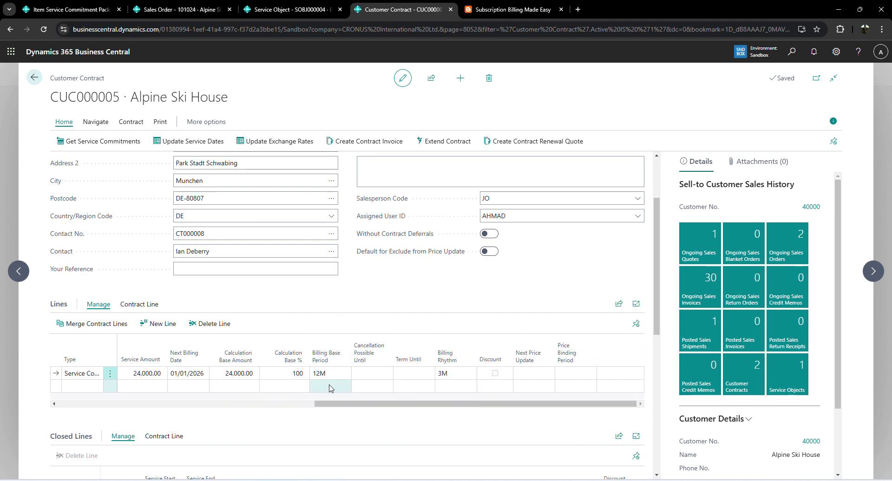
drag(331, 406, 95, 401)
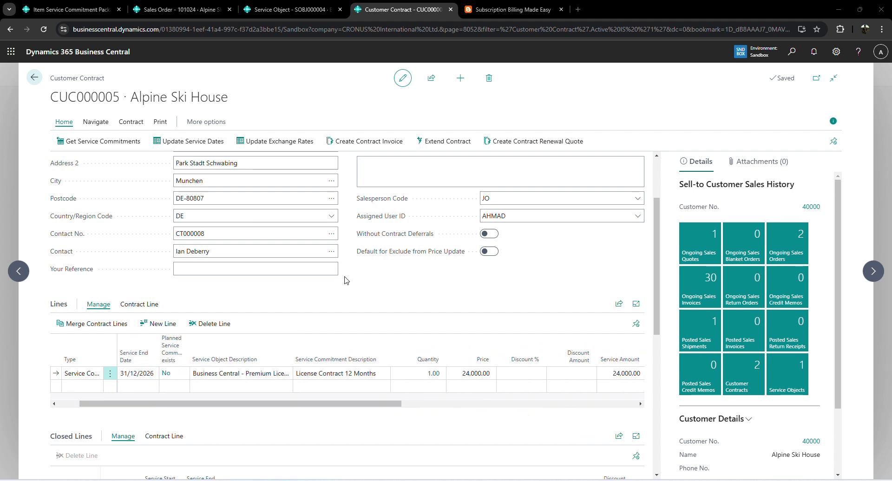
key(alt+Tab)
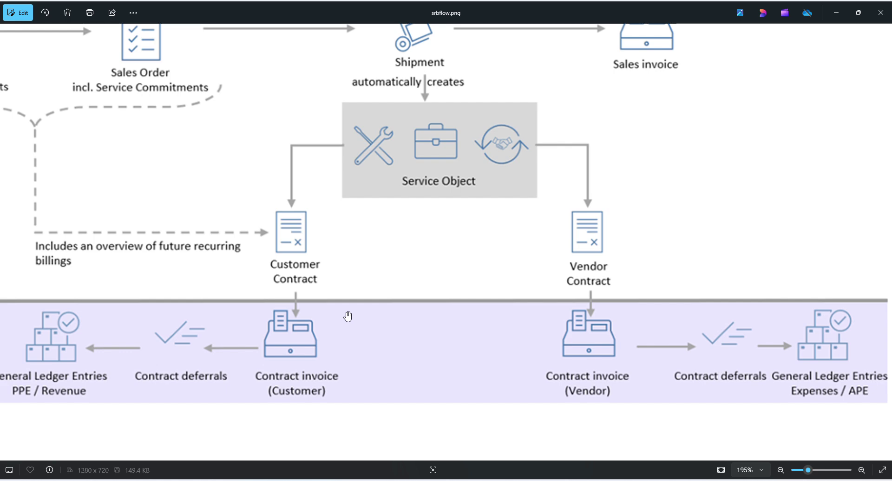
key(alt+Tab)
Step: Search for "recurr bill" and open the Recurring Billing page in the expanded view
key(alt+q)
text(recurr bill)
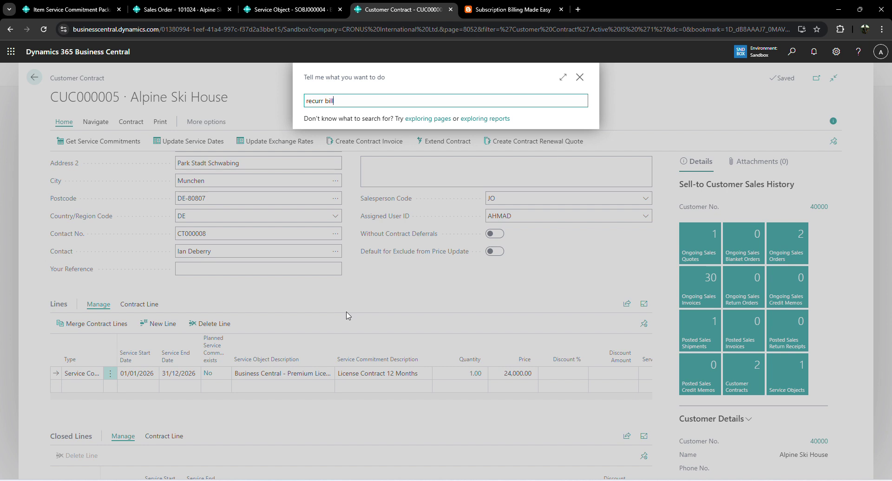
key(Return)
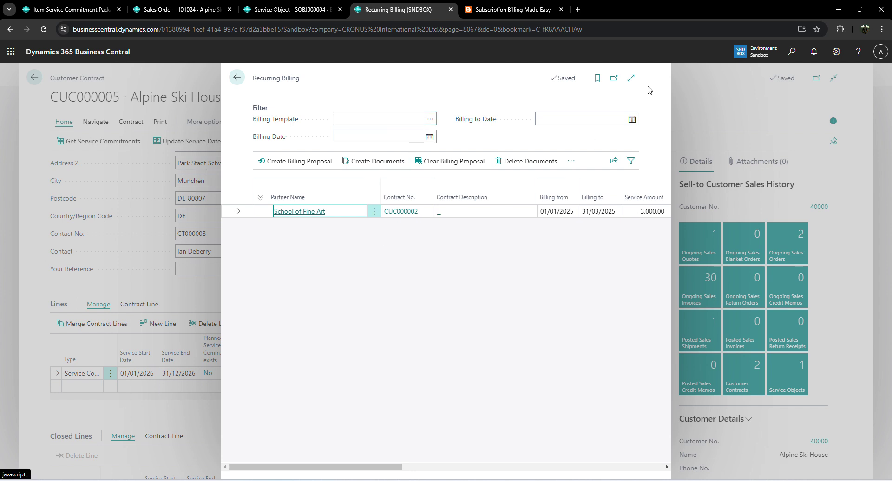
click(631, 78)
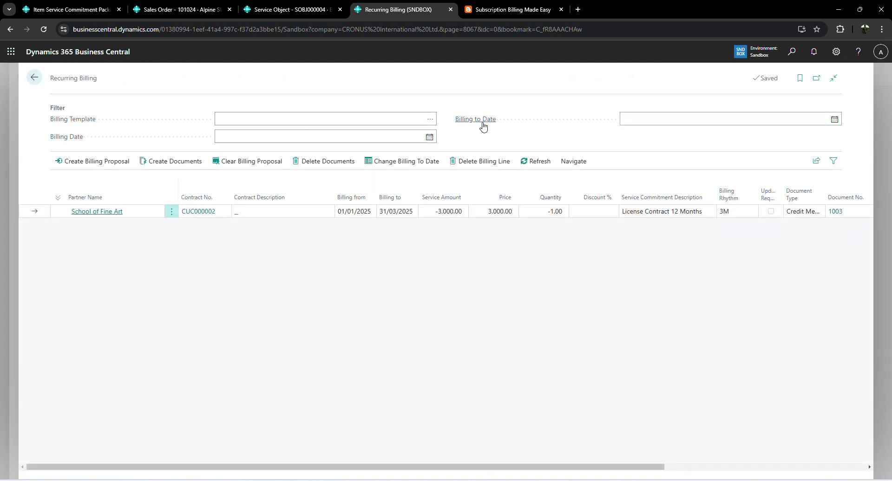
Step: Choose the CUSTOMER billing template, create a billing proposal with it and return to the Recurring Billing page
click(103, 167)
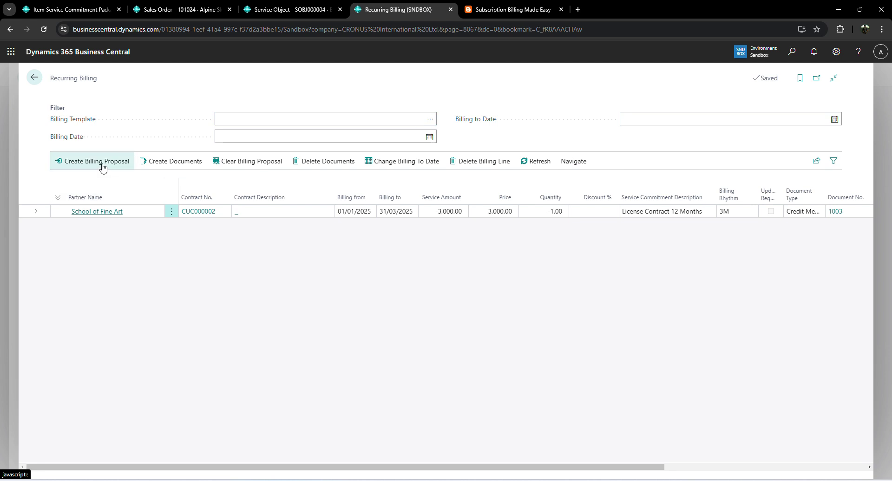
click(529, 303)
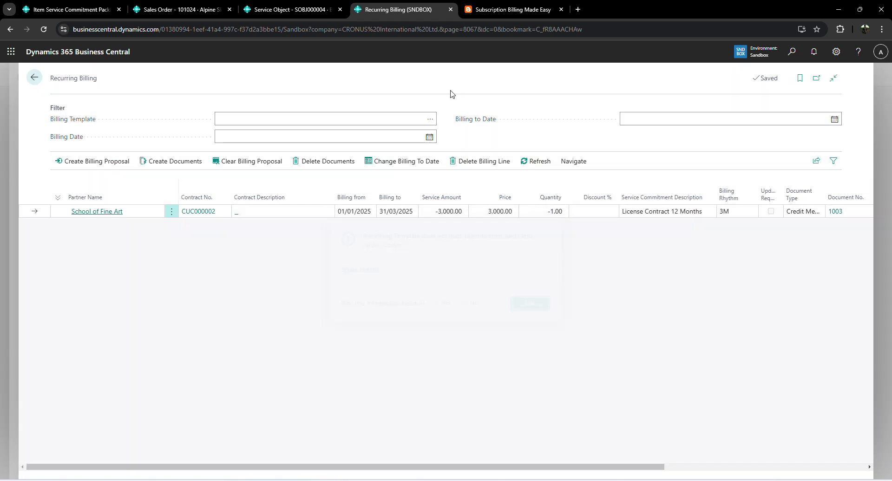
click(430, 119)
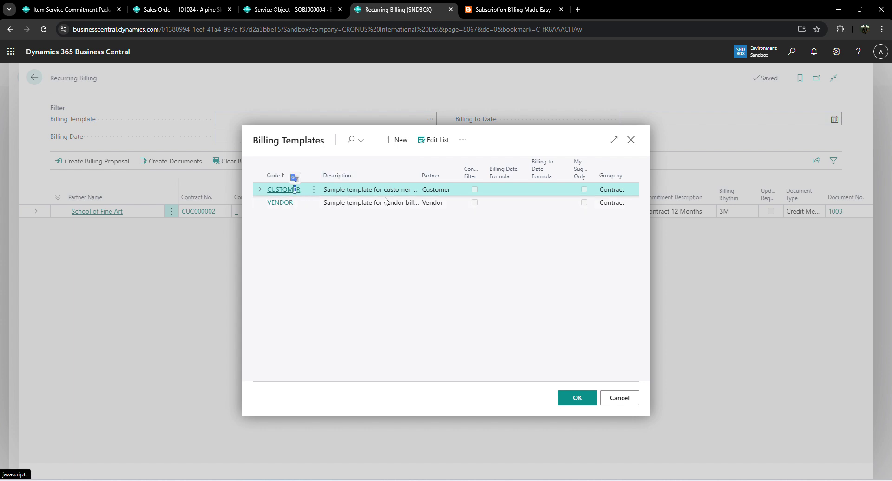
click(292, 188)
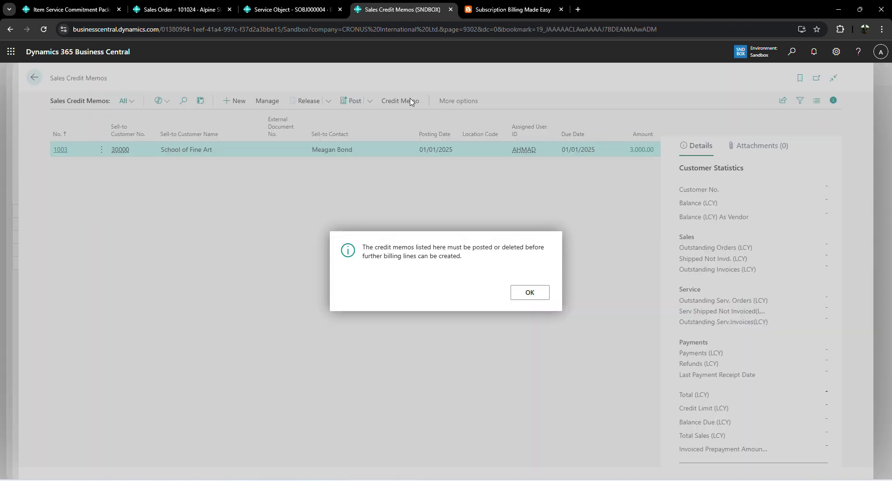
click(528, 295)
click(34, 77)
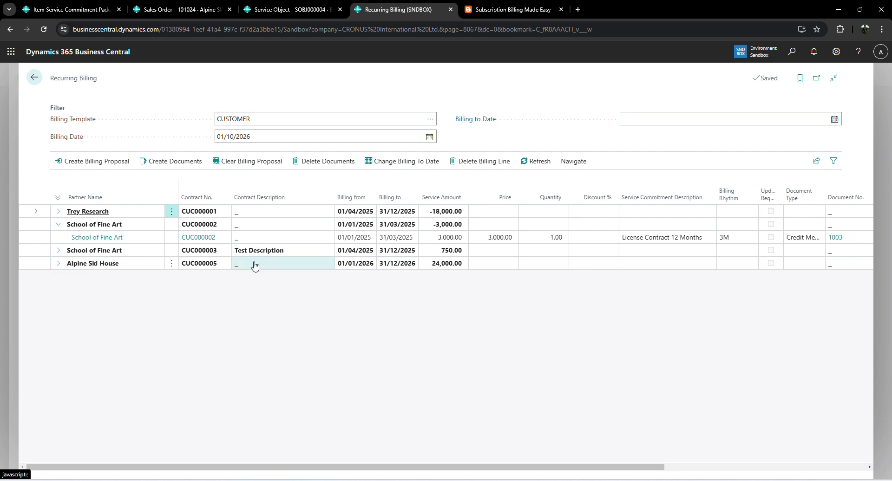
Step: Inspect the billing templates' settings and the options for creating billing documents, closing both without making changes
click(354, 119)
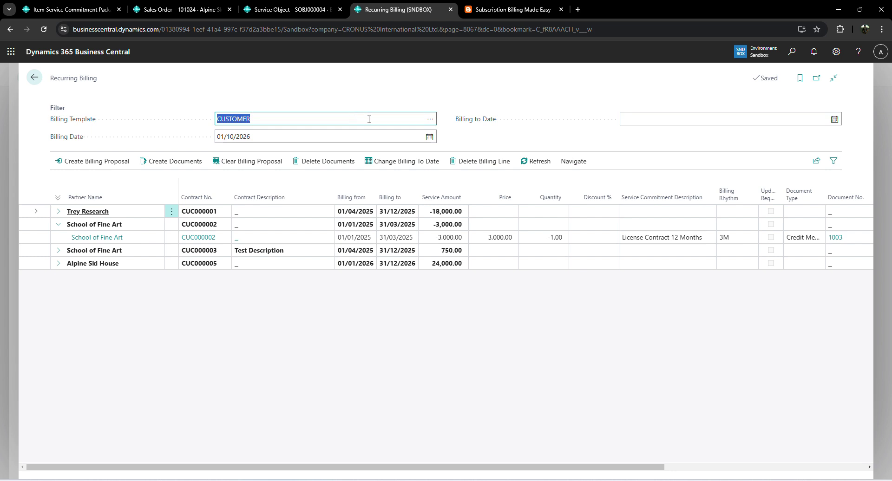
click(430, 119)
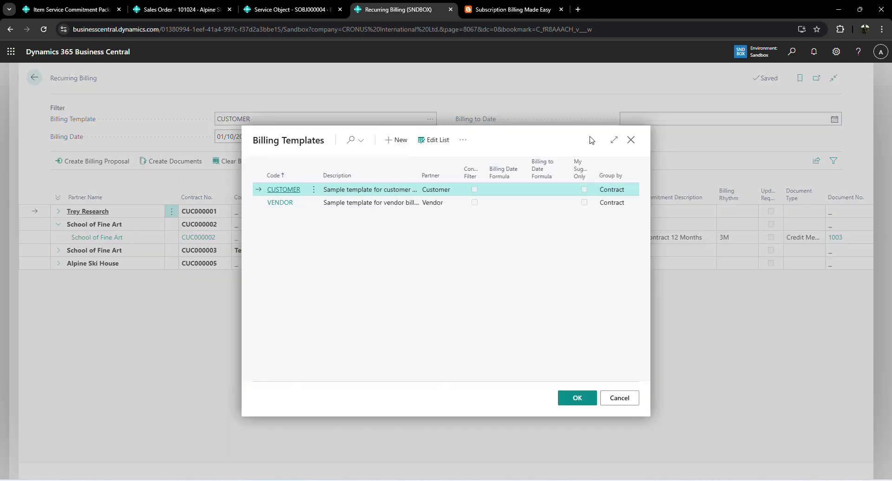
click(615, 141)
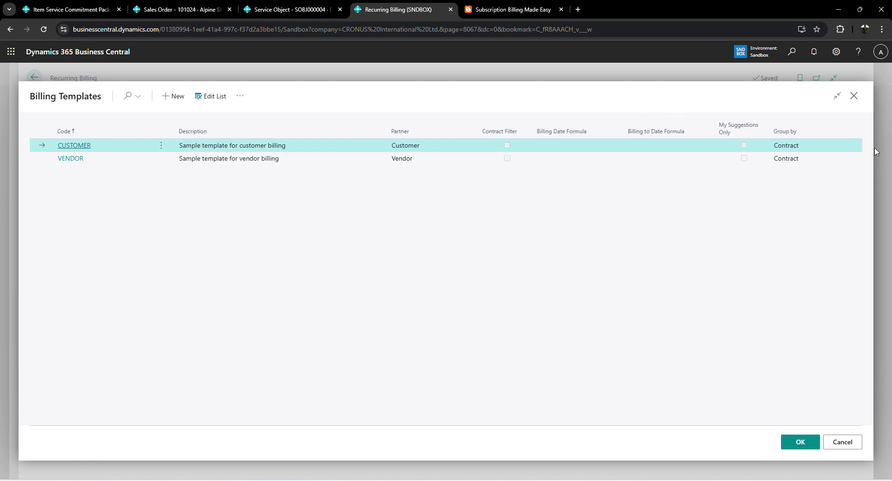
click(853, 96)
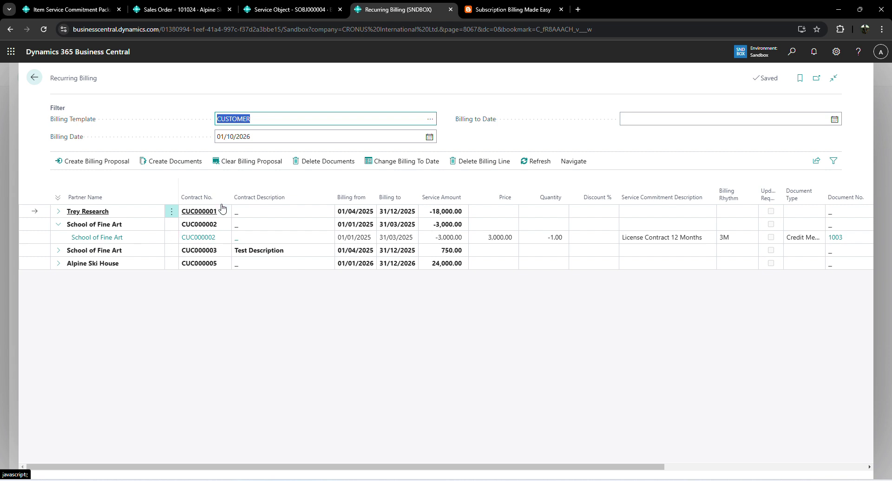
click(186, 170)
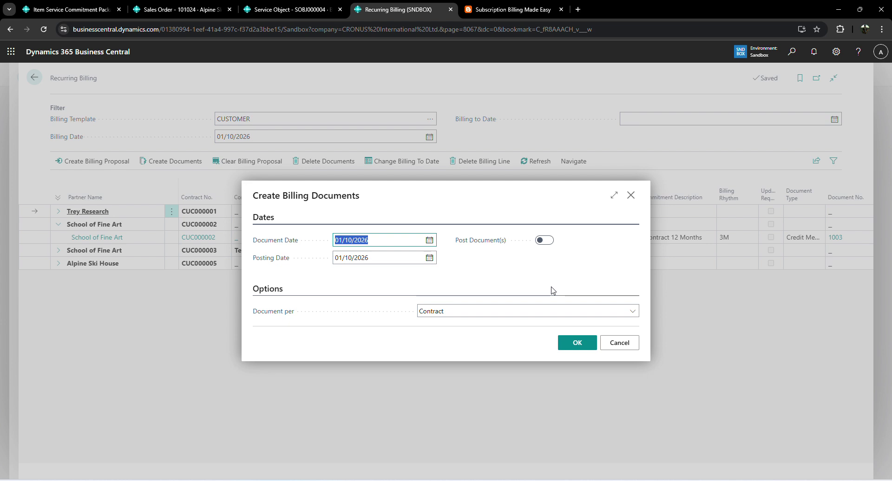
click(630, 196)
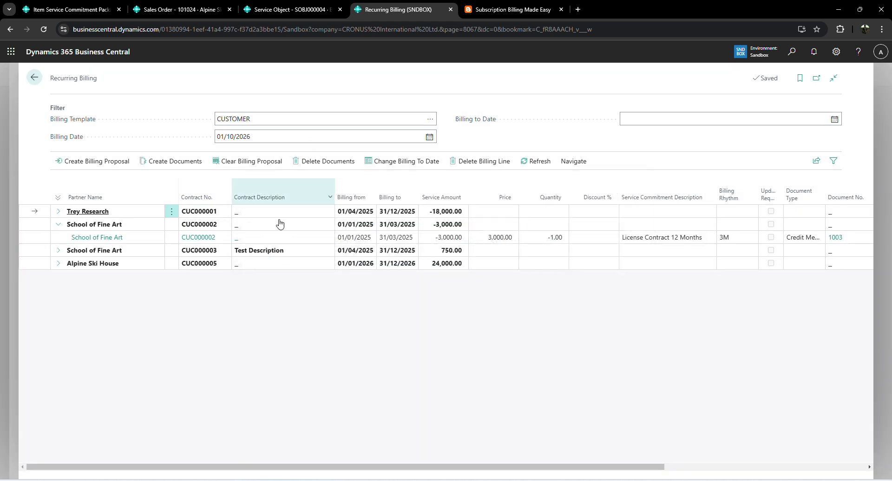
Step: Check the contract line's next billing date and try to create the contract invoice directly from the Alpine Ski House contract
click(42, 84)
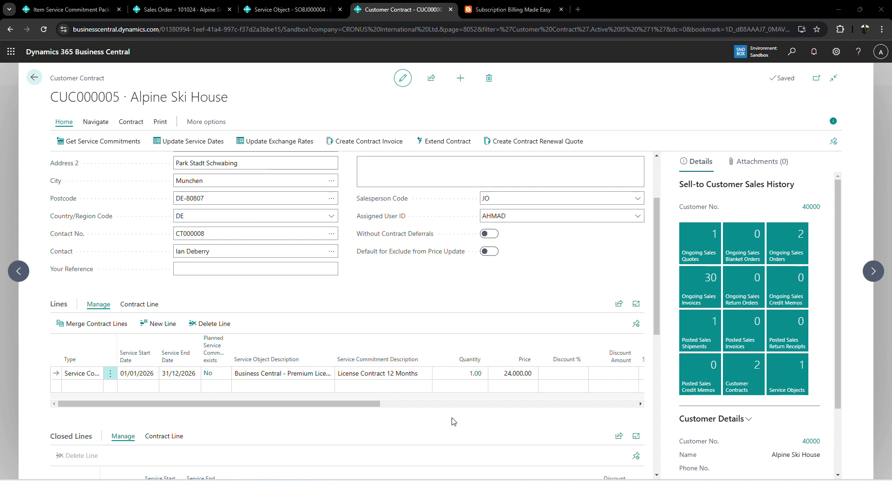
click(395, 404)
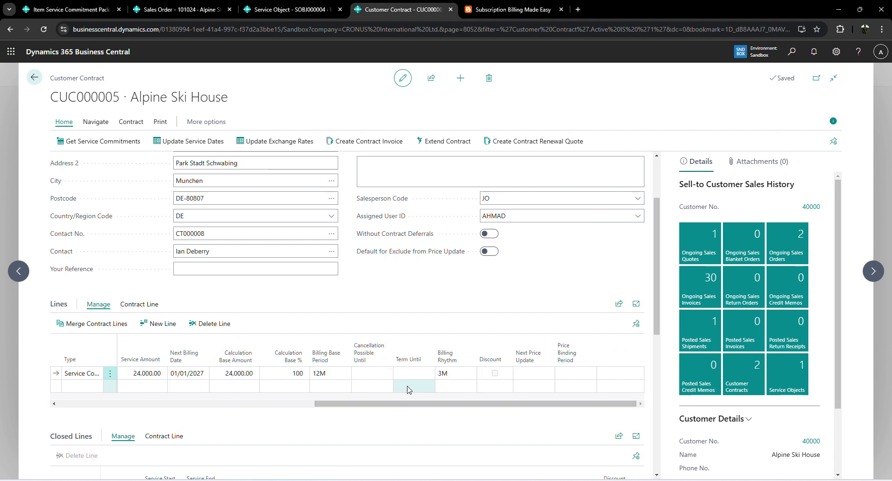
click(348, 143)
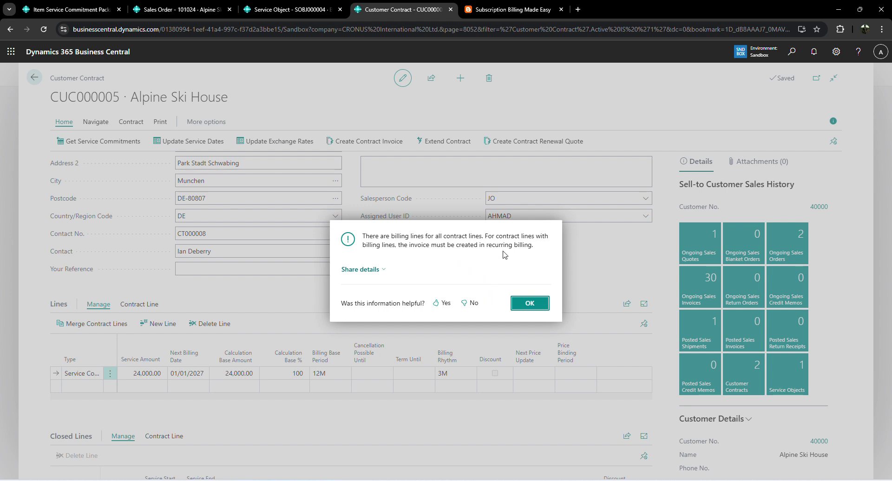
click(529, 306)
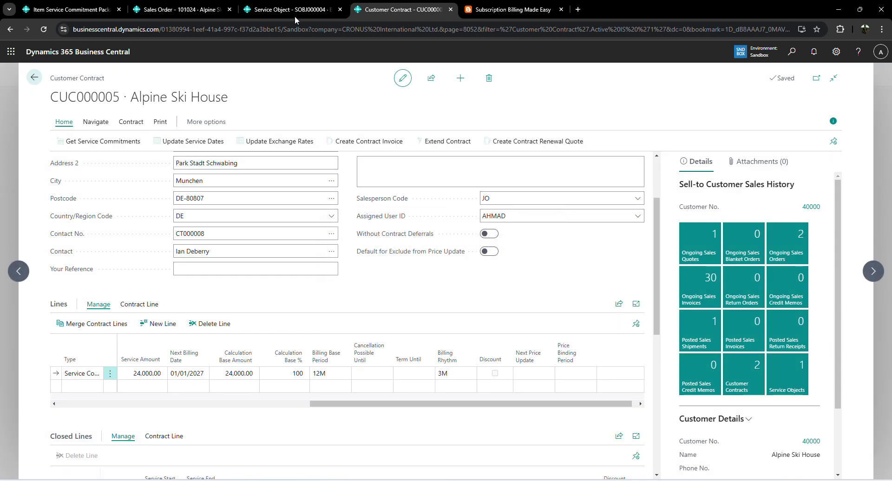
Step: Open Recurring Billing from the service object's browser tab and delete all contract billing documents
click(293, 11)
scroll(364, 88, down, 5)
key(alt+q)
text(rec)
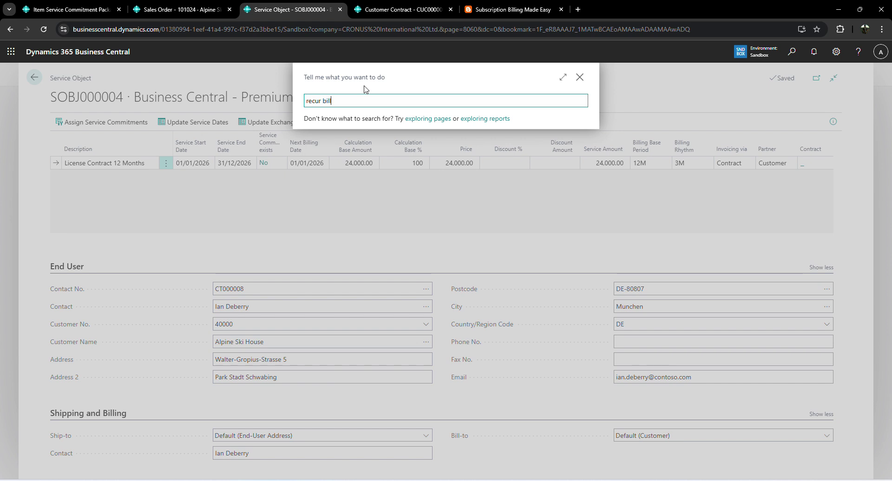
text(ur bill)
key(Return)
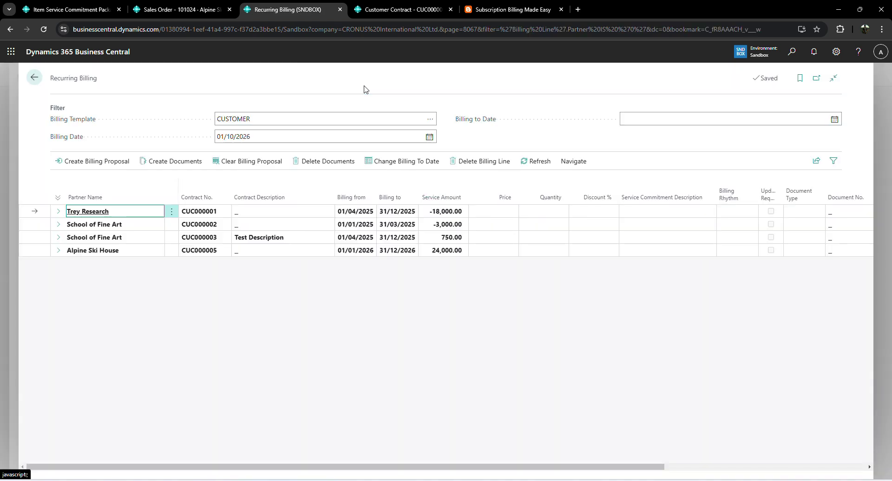
click(324, 165)
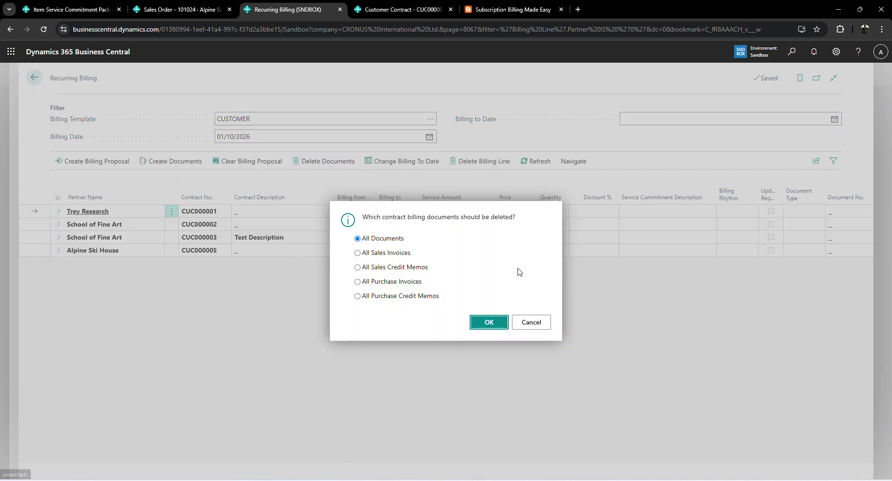
click(490, 327)
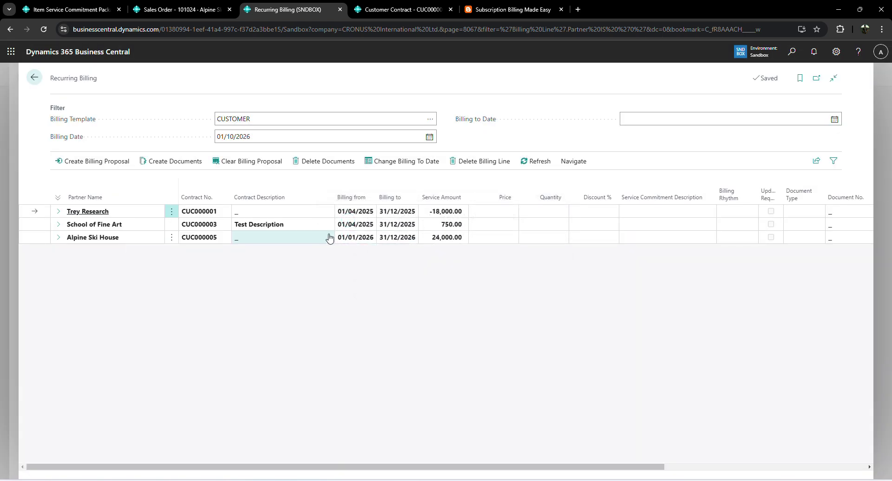
Step: Select all lines of the billing proposal and delete all contract billing documents
key(ctrl+a)
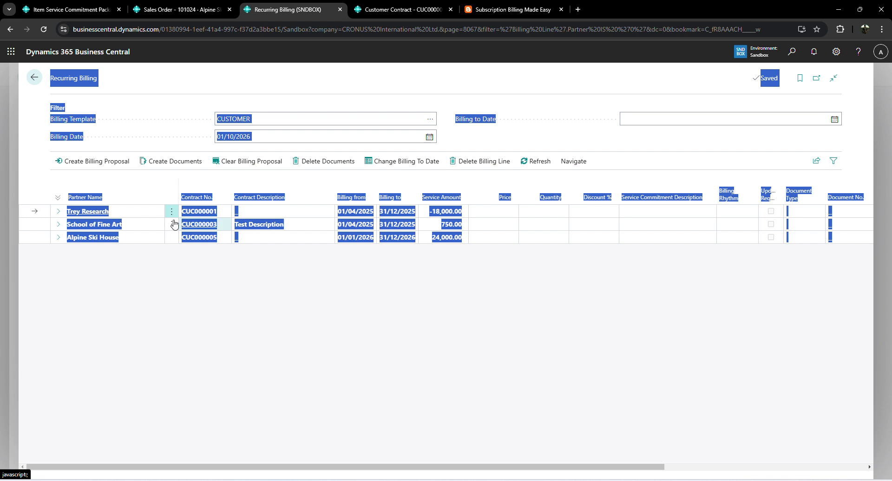
click(130, 227)
click(74, 228)
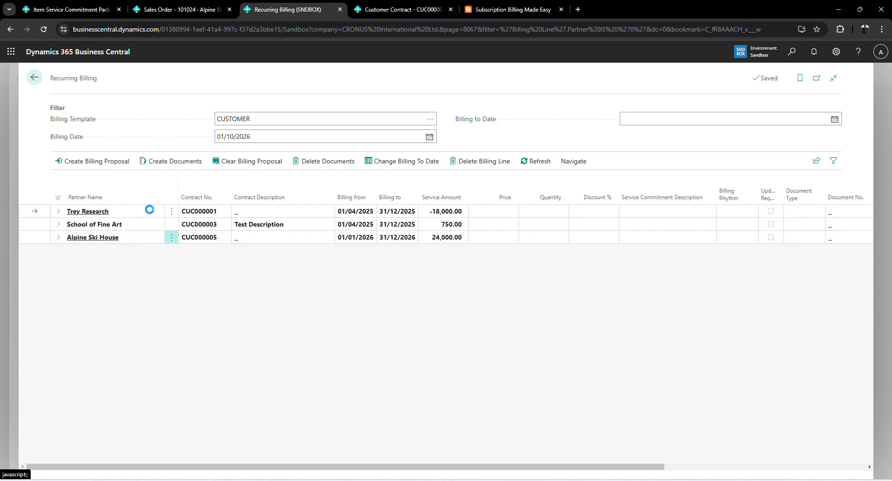
key(Escape)
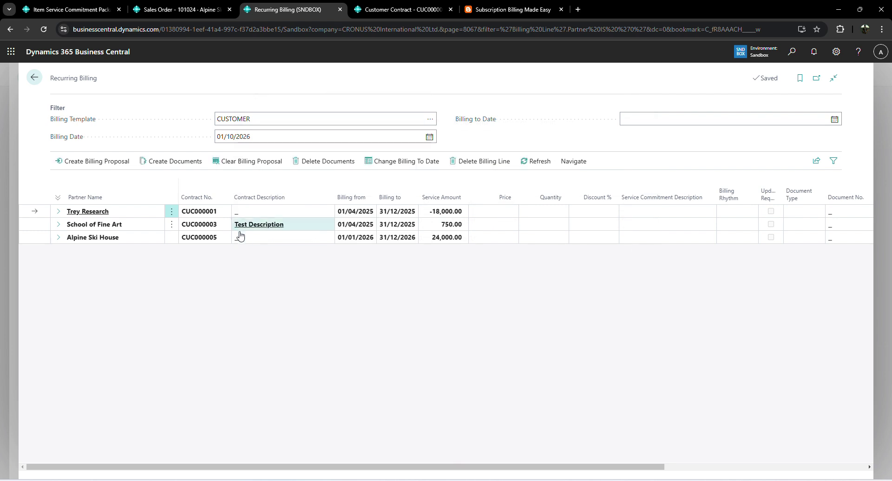
click(171, 238)
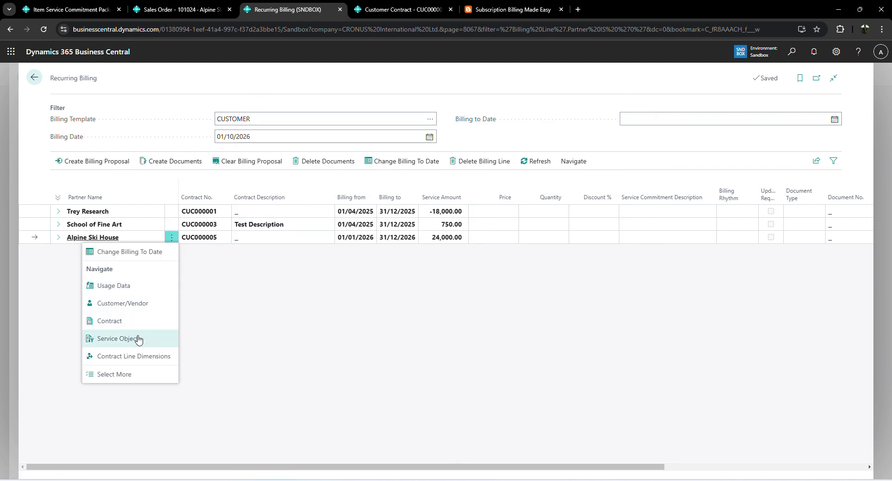
click(131, 374)
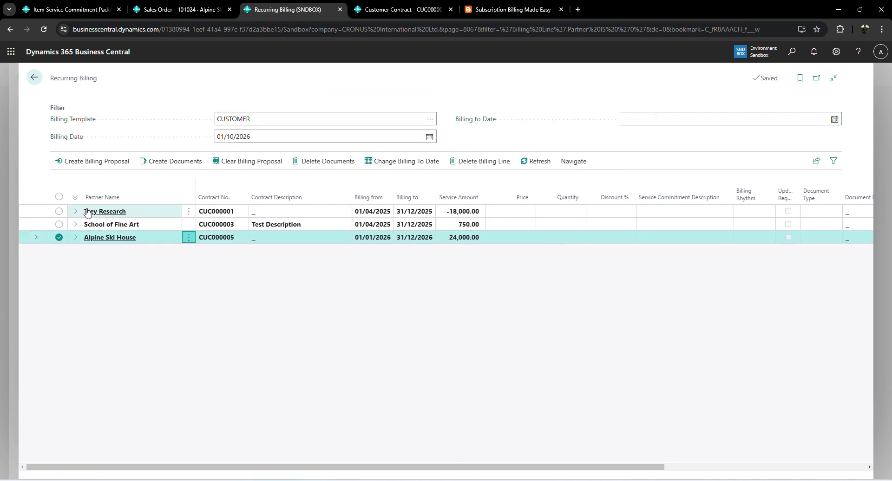
click(59, 196)
click(347, 163)
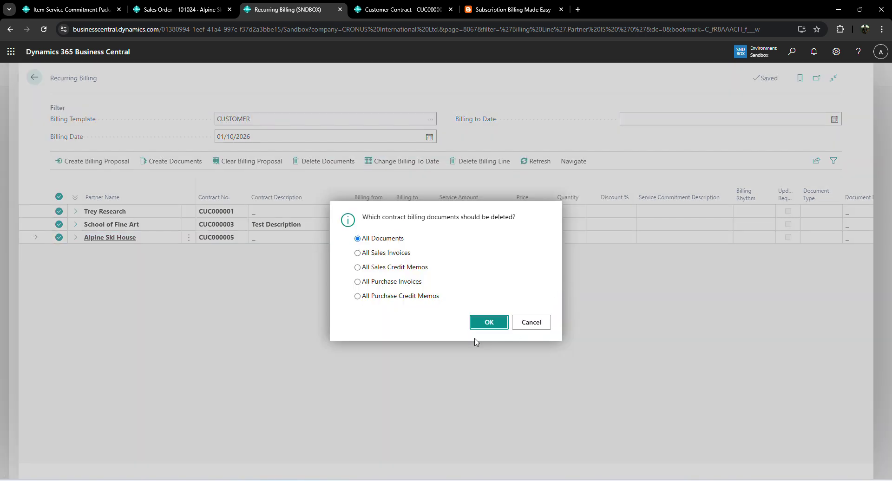
click(478, 324)
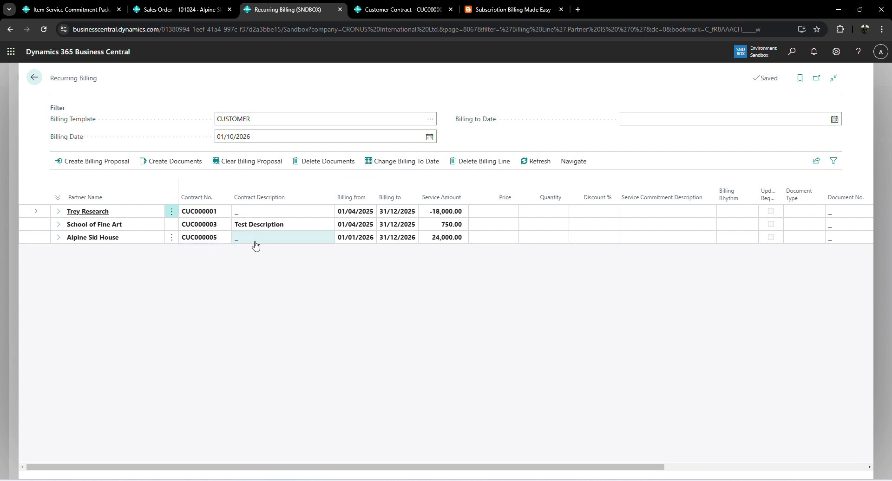
click(115, 238)
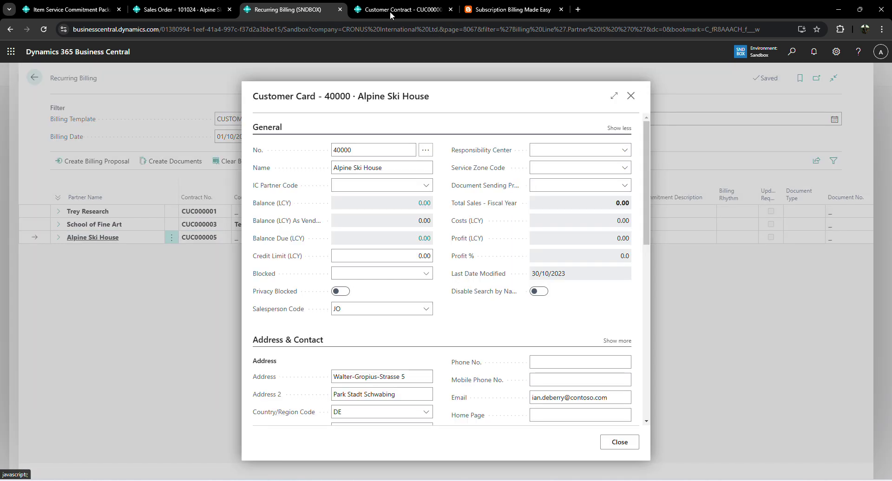
click(391, 11)
click(320, 13)
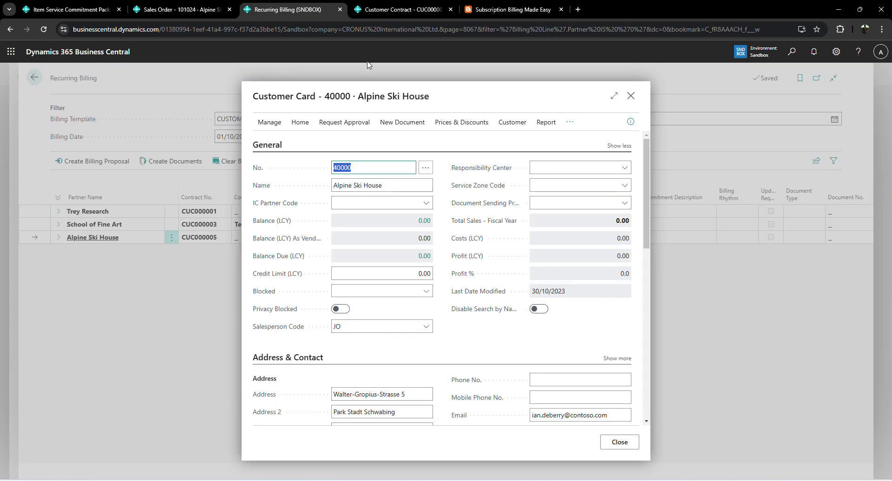
click(631, 96)
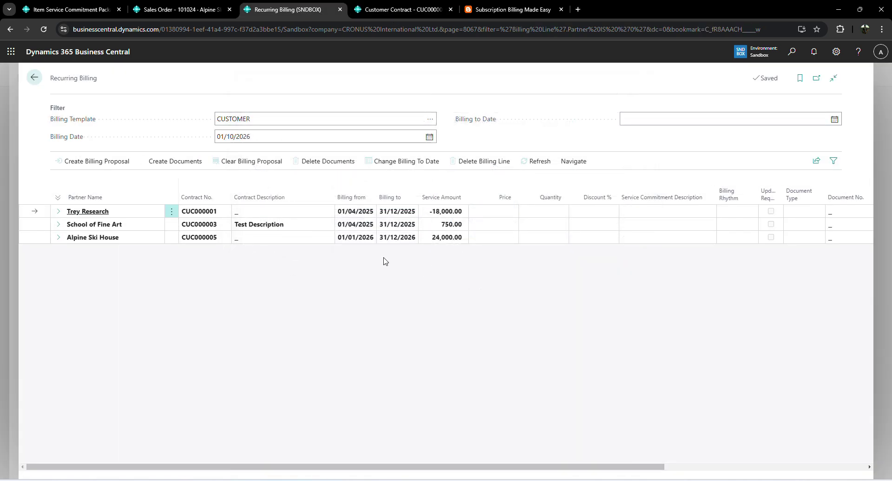
Step: Delete all contract billing documents again and clear the billing proposal
click(479, 242)
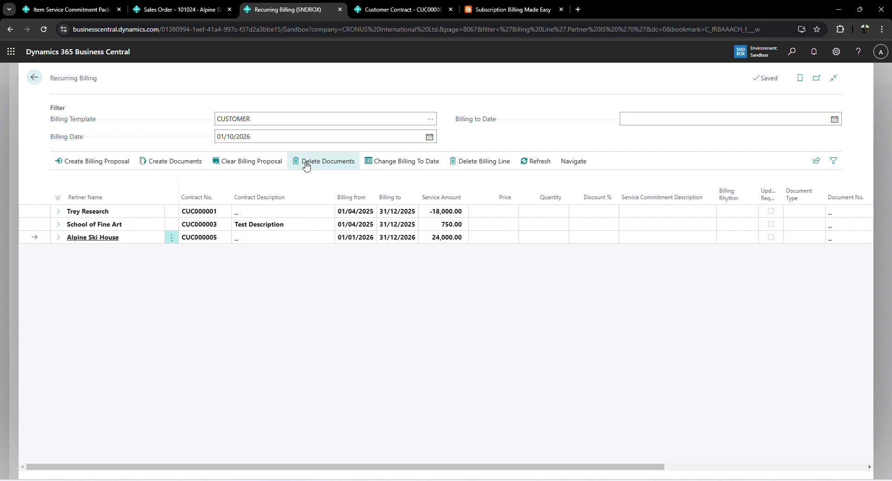
click(349, 168)
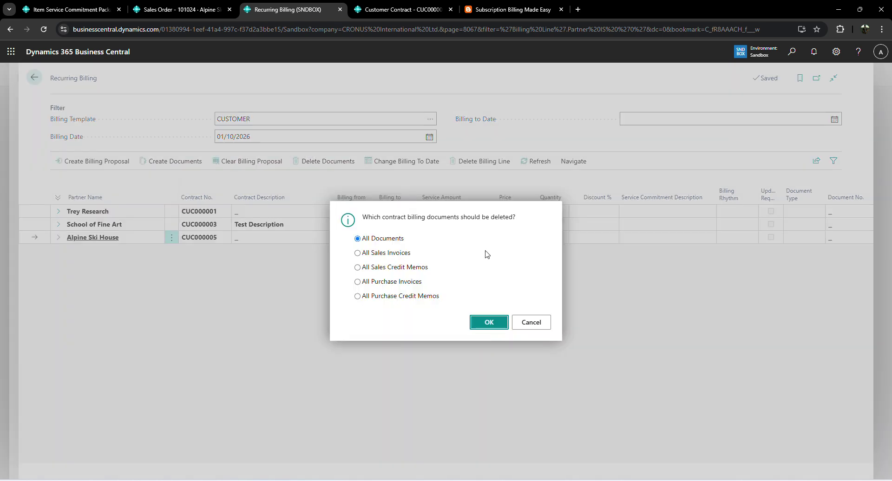
click(490, 326)
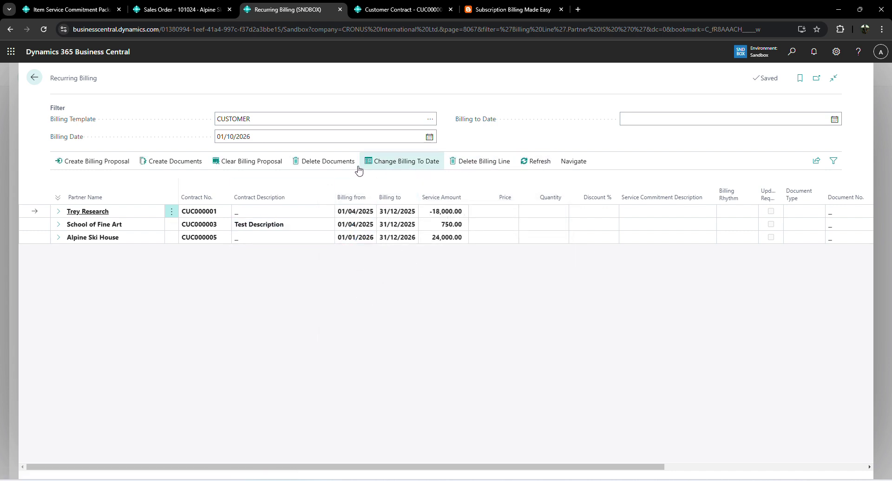
click(242, 163)
click(479, 303)
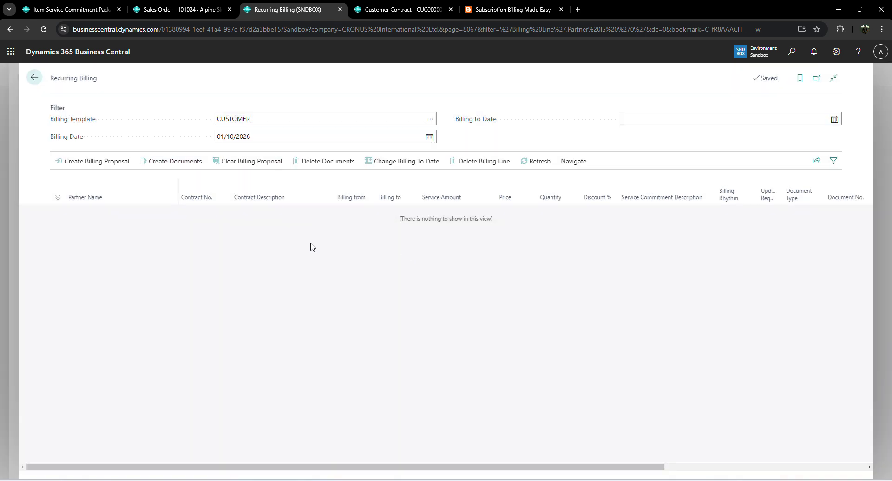
Step: Start a contract invoice from the Alpine Ski House contract with billing, document and posting dates of 01/01/2026
click(383, 9)
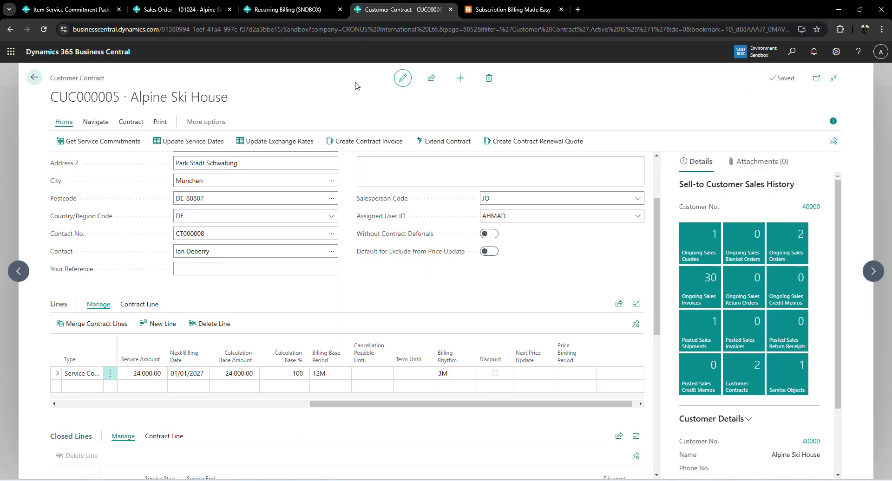
click(399, 143)
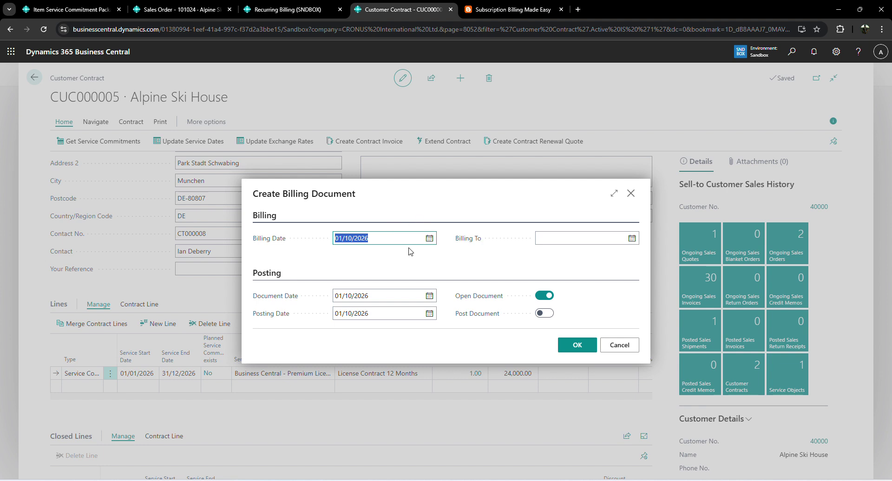
text(0101)
key(Tab)
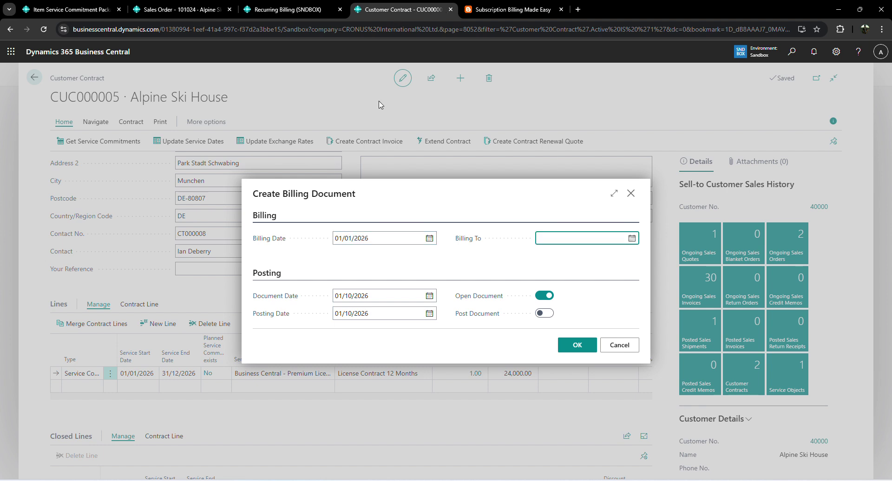
key(shift+Tab)
key(ctrl+c)
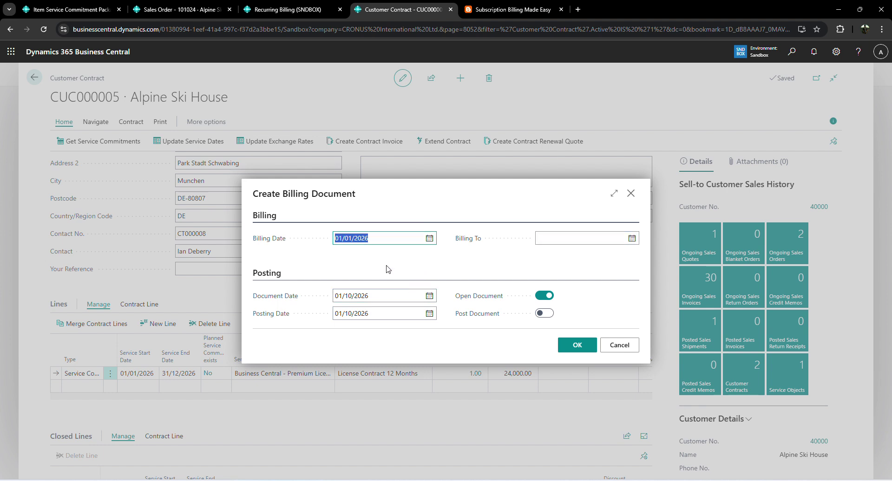
click(365, 296)
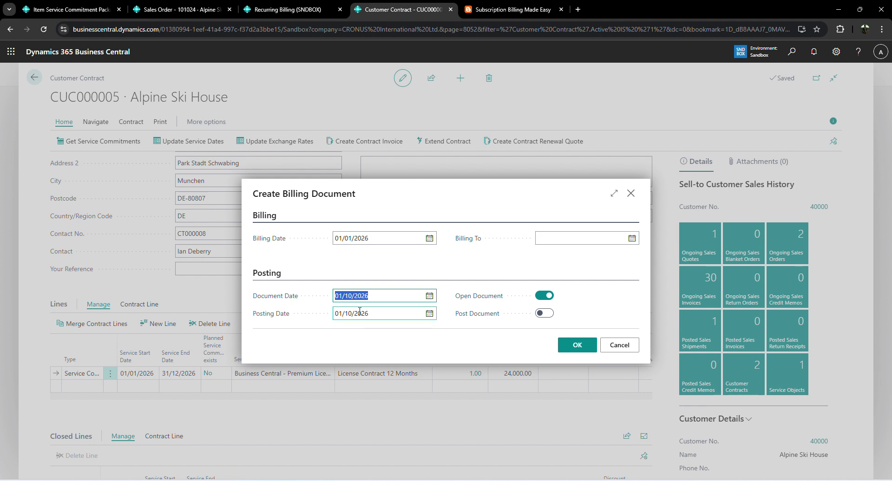
key(ctrl+v)
click(366, 315)
key(ctrl+v)
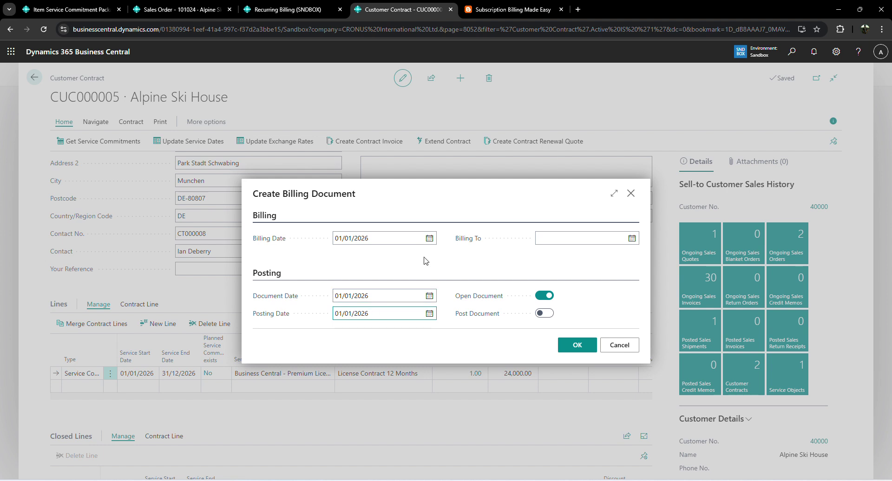
Step: Create the contract invoice with Open Document on and Post Document off, and acknowledge the completion message
mouse_move(497, 297)
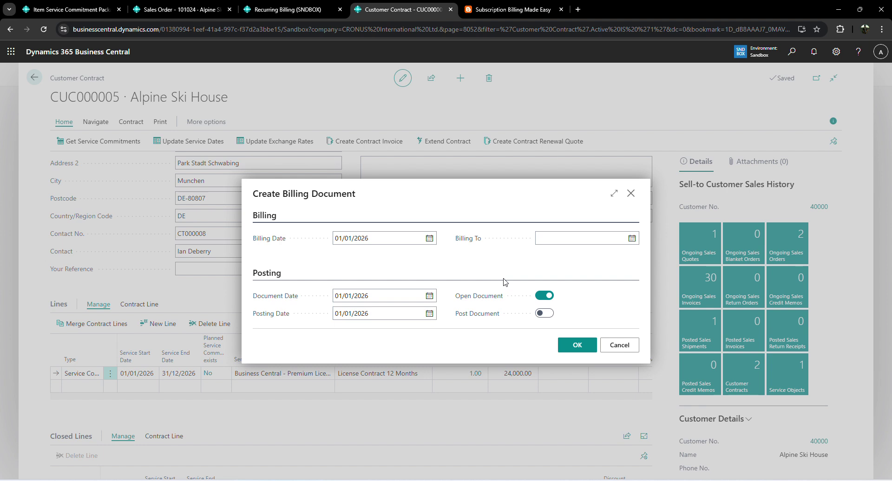
click(541, 313)
click(543, 296)
click(575, 345)
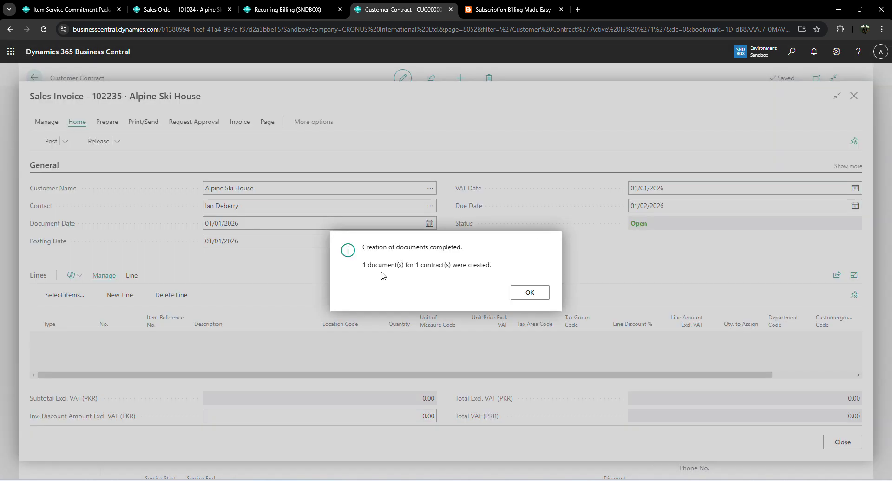
click(534, 291)
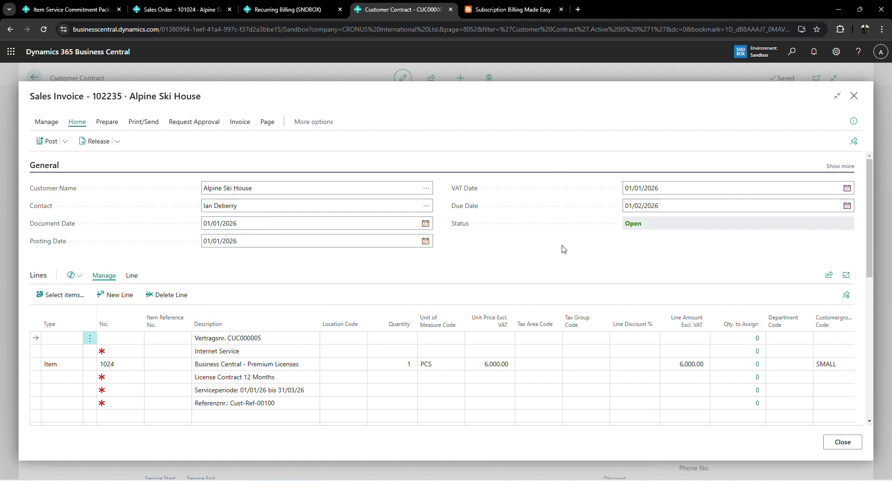
Step: Examine the new sales invoice's line descriptions, including the item, service period and reference lines, widening the Description column
scroll(571, 251, down, 2)
click(228, 298)
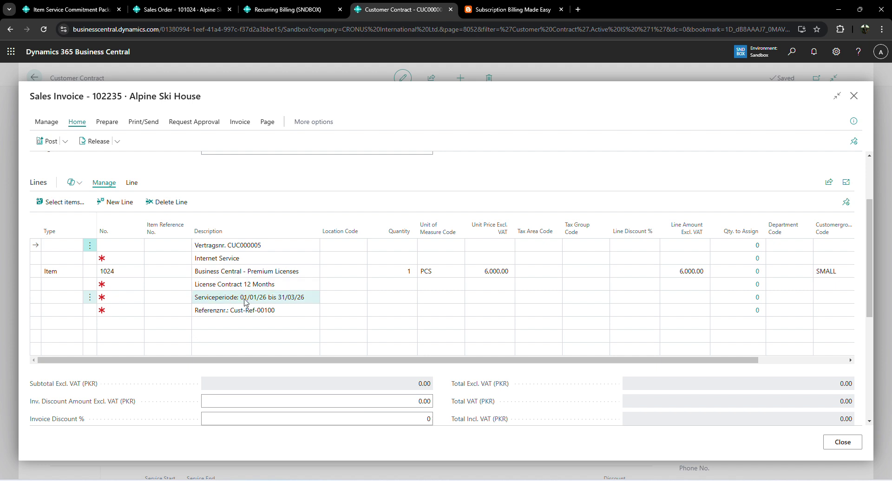
drag(320, 213, 342, 213)
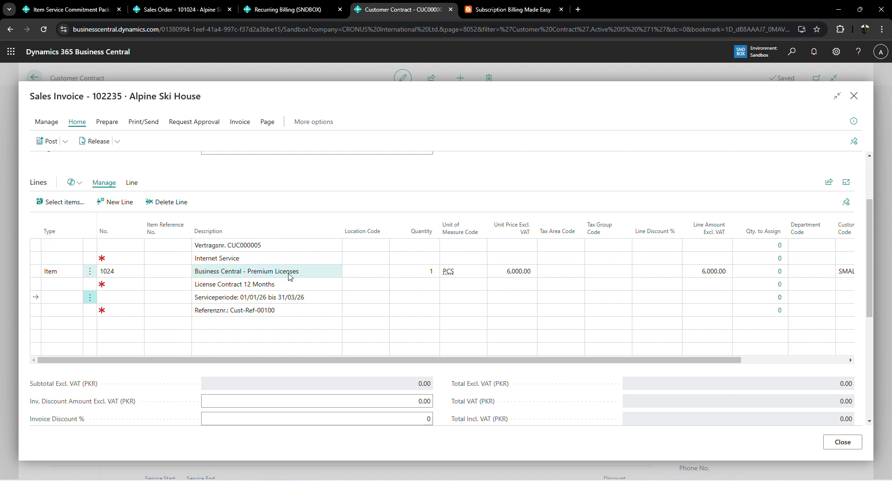
click(235, 261)
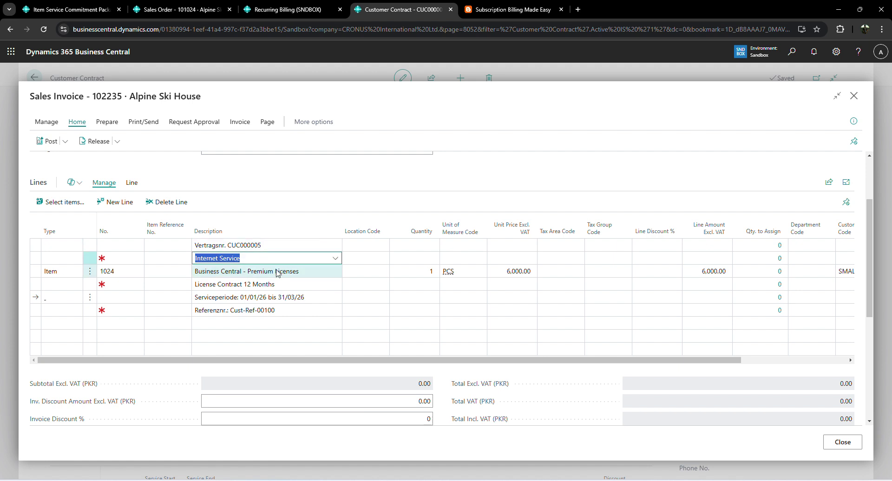
click(301, 274)
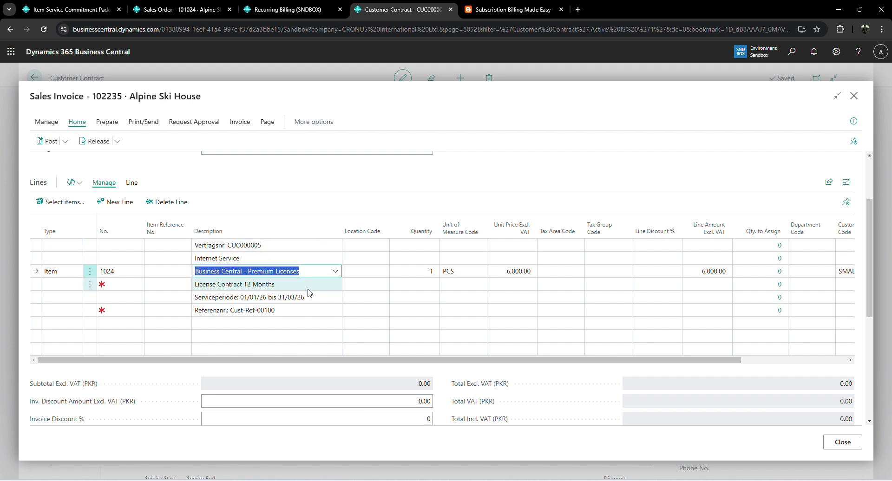
click(308, 287)
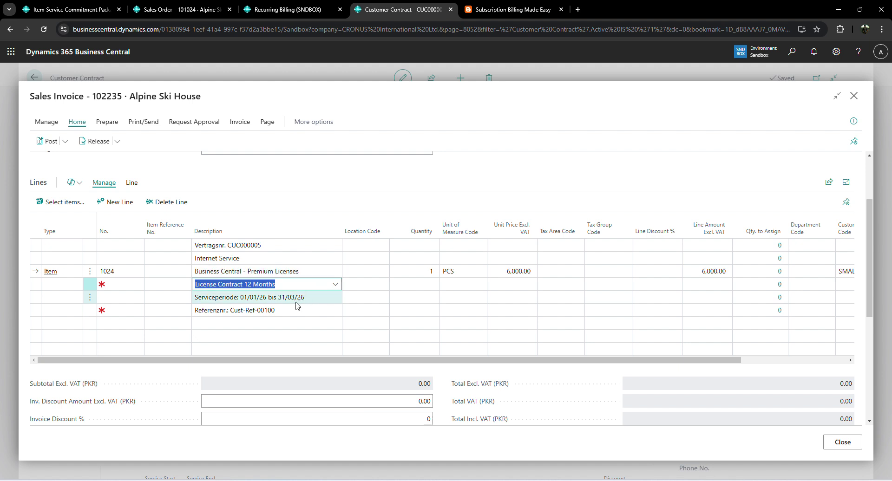
click(272, 297)
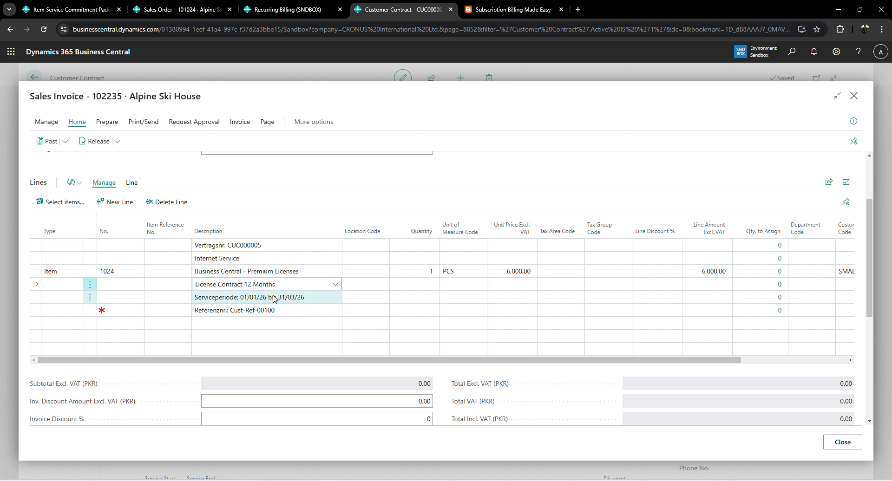
click(255, 310)
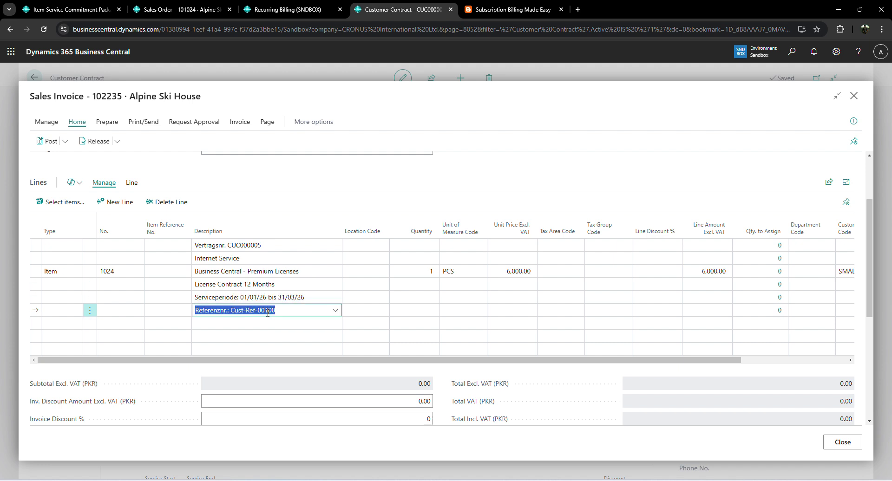
click(257, 310)
drag(267, 309, 278, 309)
click(334, 190)
key(Up)
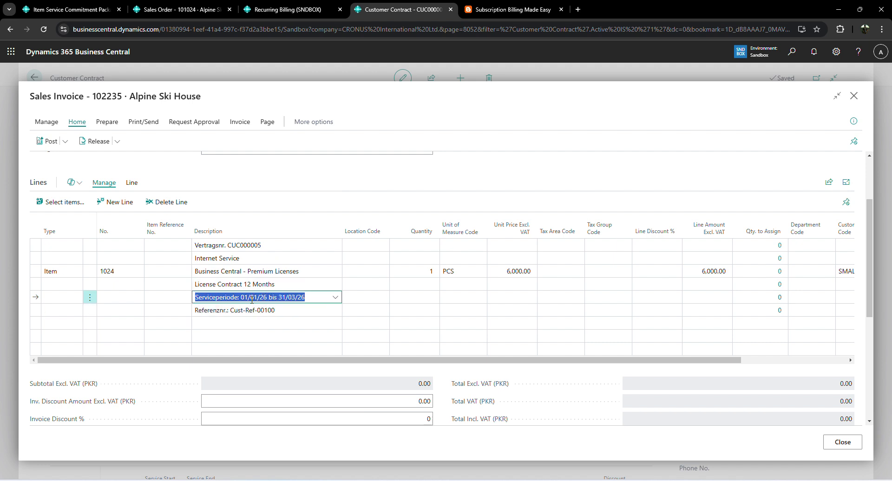
click(351, 190)
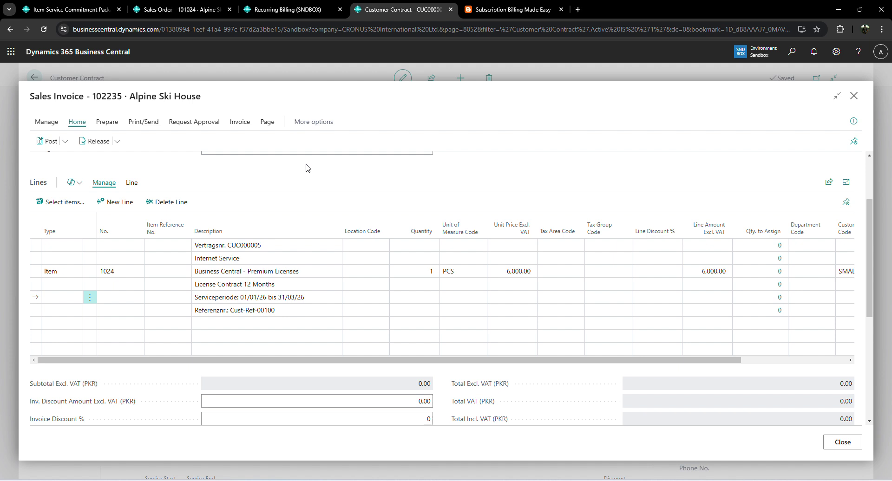
Step: Search for the Service Contract Setup page and open it
key(alt+q)
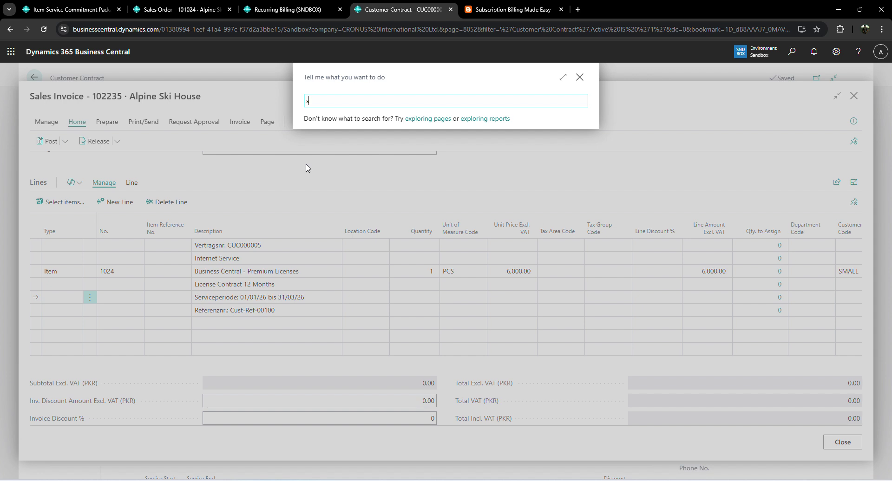
text(sub)
key(BackSpace)
key(BackSpace)
text(er)
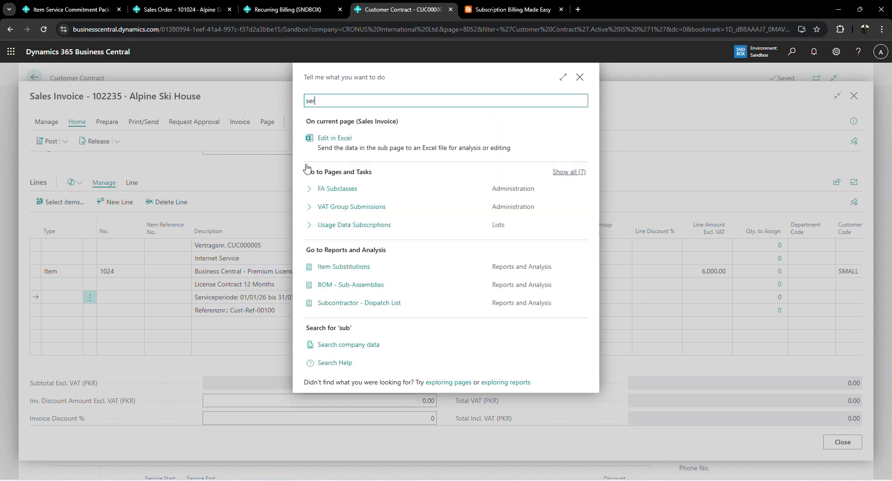
key(BackSpace)
key(BackSpace)
key(BackSpace)
text(contr)
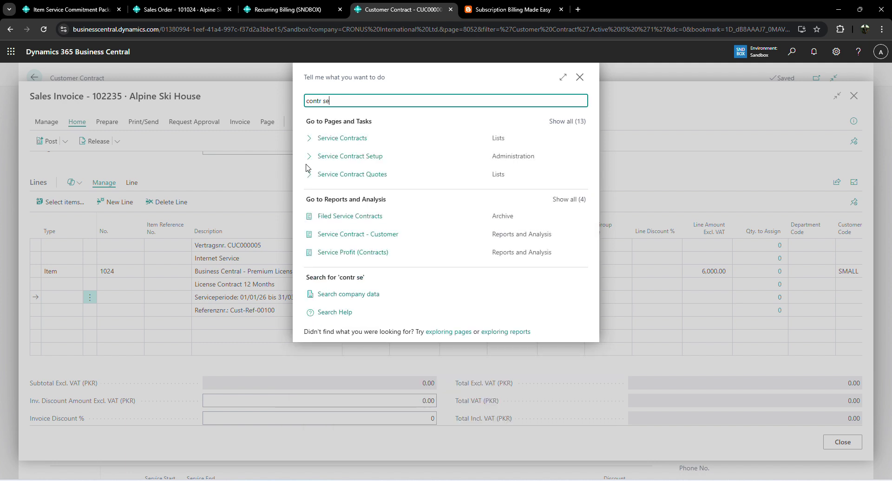
click(341, 166)
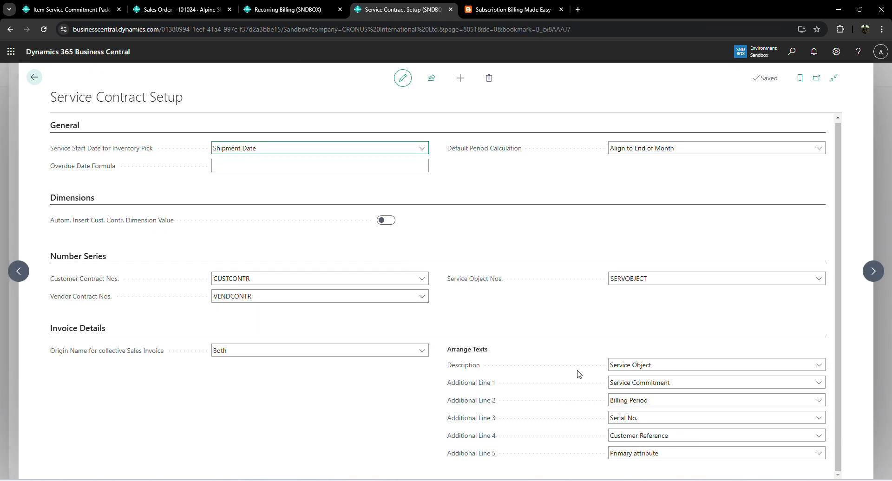
Step: Examine the Arrange Texts settings for the invoice description and additional lines, including the text options offered for Additional Line 1
click(663, 366)
click(662, 367)
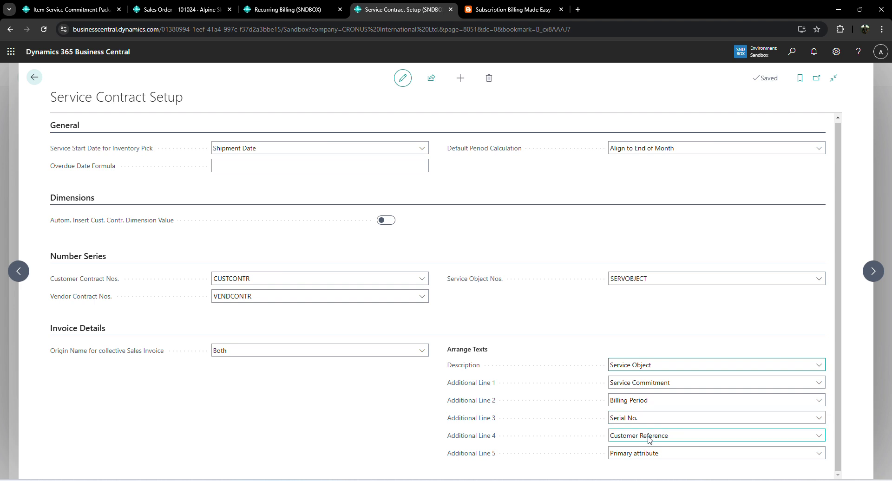
click(538, 393)
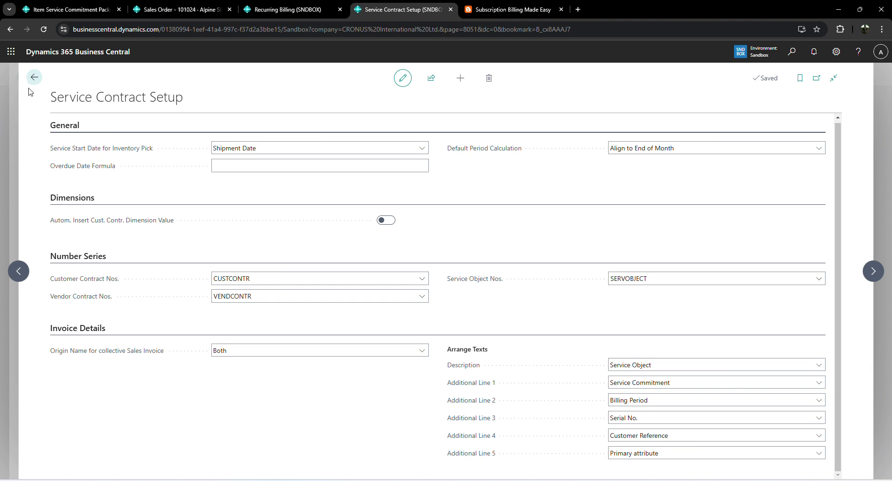
click(666, 383)
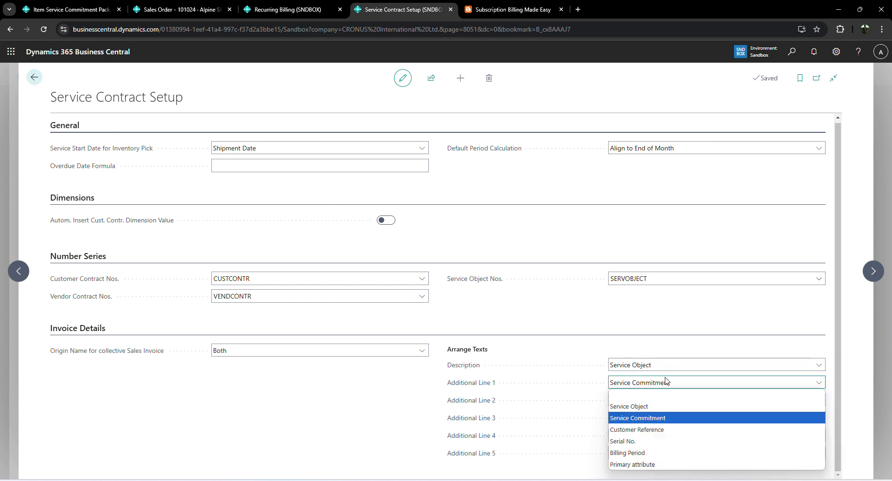
click(663, 442)
click(660, 383)
click(651, 417)
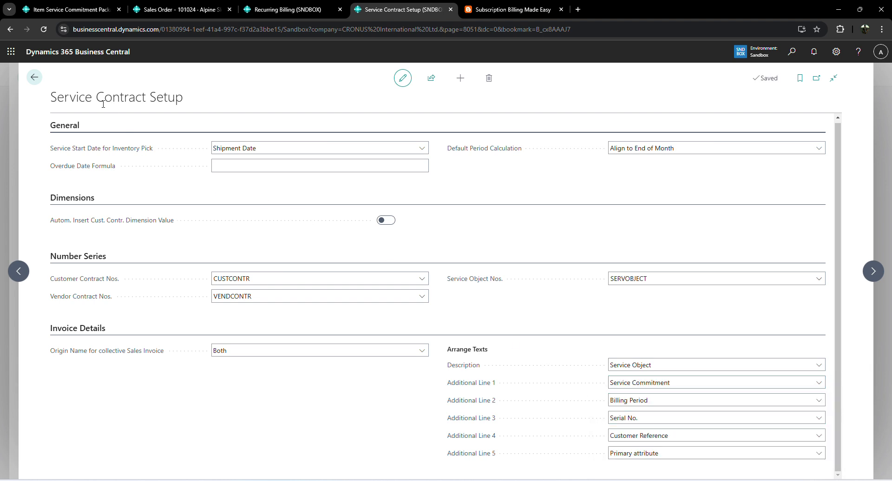
Step: Return to the open sales invoice and check the line amount of the Business Central - Premium Licenses item
click(34, 77)
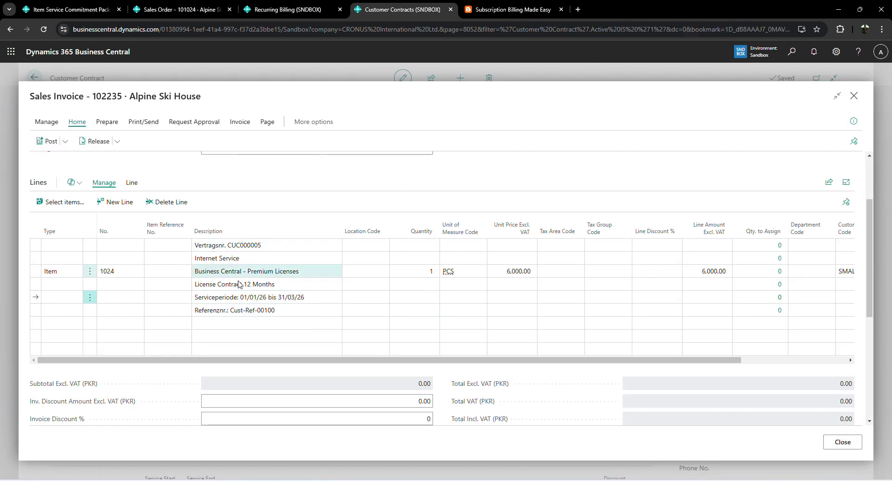
scroll(303, 275, up, 2)
scroll(574, 285, down, 1)
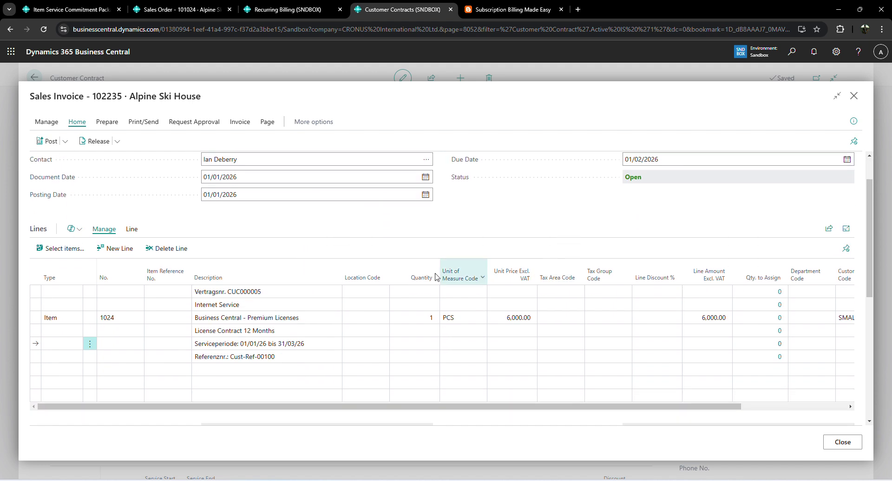
scroll(587, 251, down, 2)
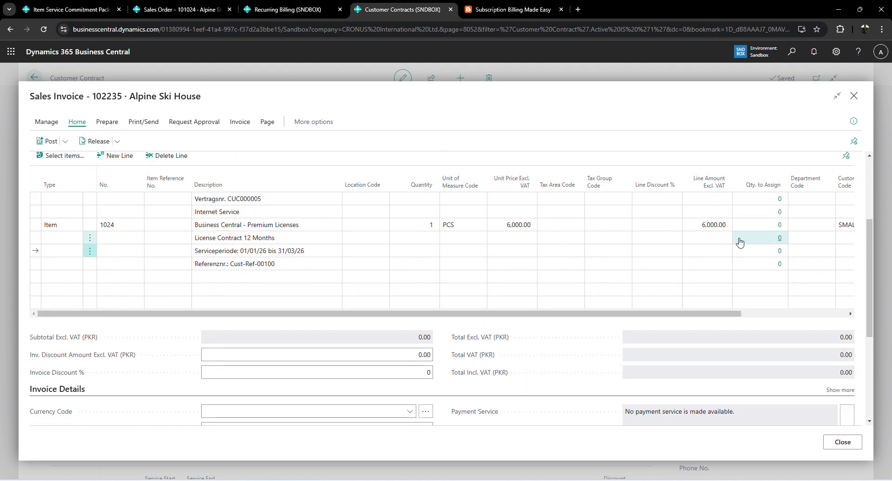
click(713, 227)
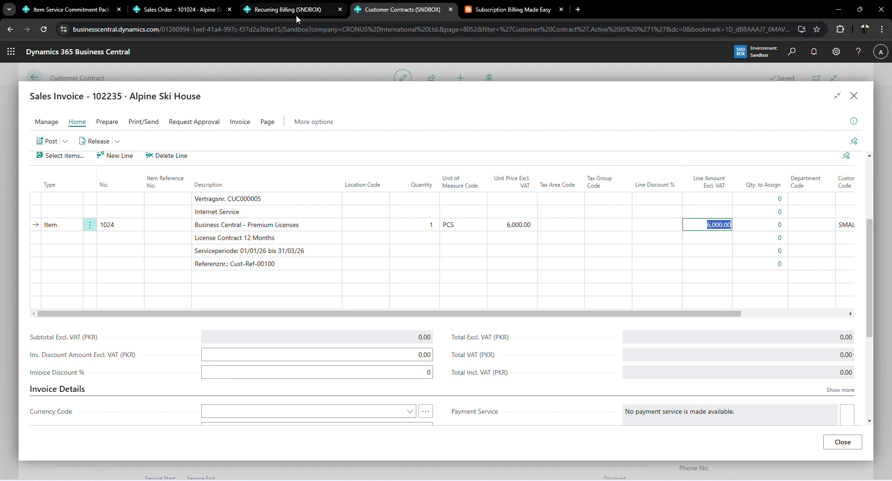
Step: In the browser tab with Recurring Billing, return to the home page and open the Alpine Ski House customer contract of type INTE SERV
click(254, 14)
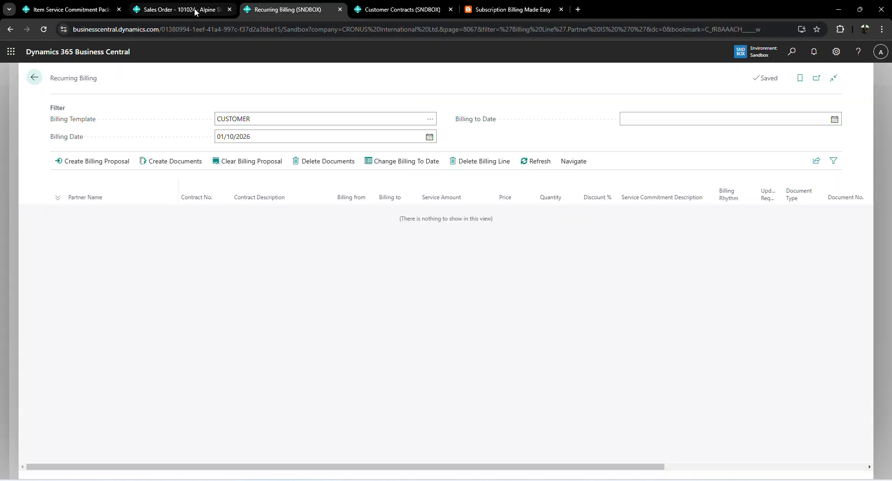
key(Escape)
click(187, 10)
click(271, 10)
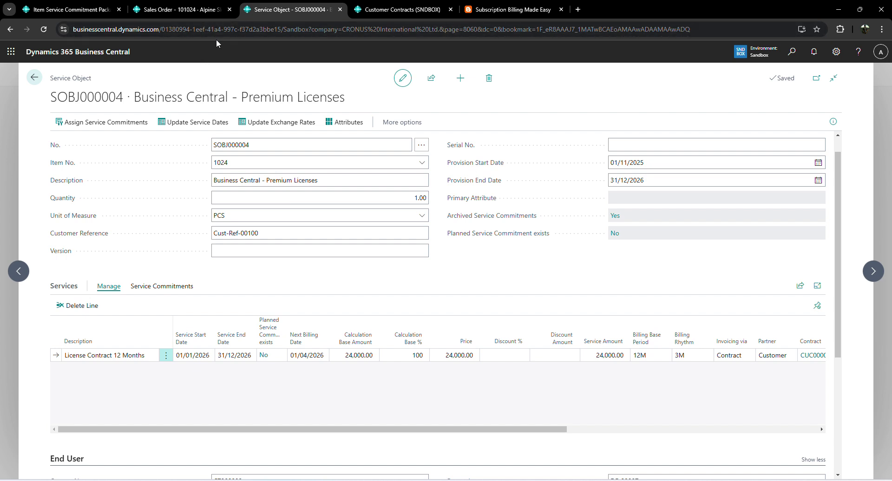
click(36, 78)
click(160, 80)
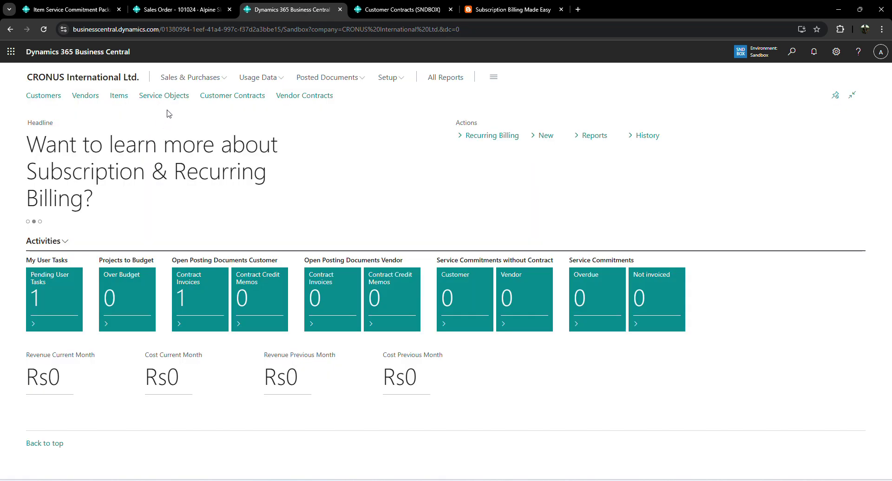
click(230, 96)
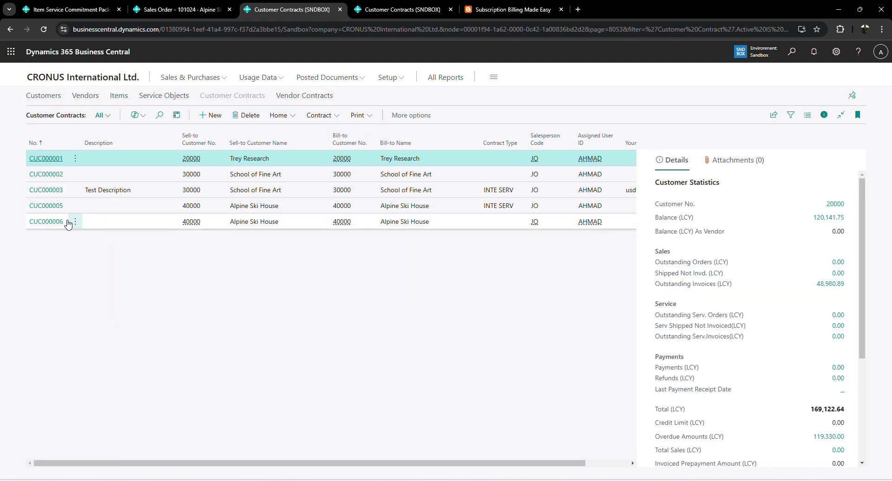
click(41, 207)
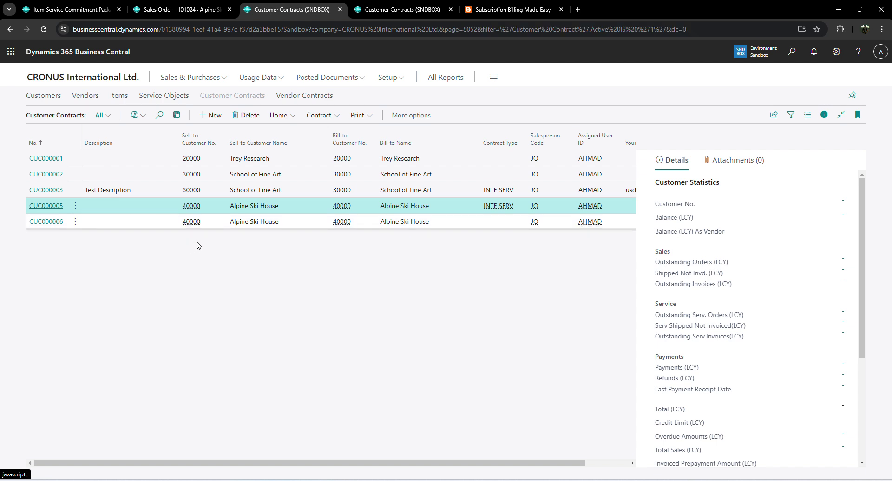
Step: Examine the contract line's price, service amount, next billing date and billing base period
scroll(313, 294, down, 3)
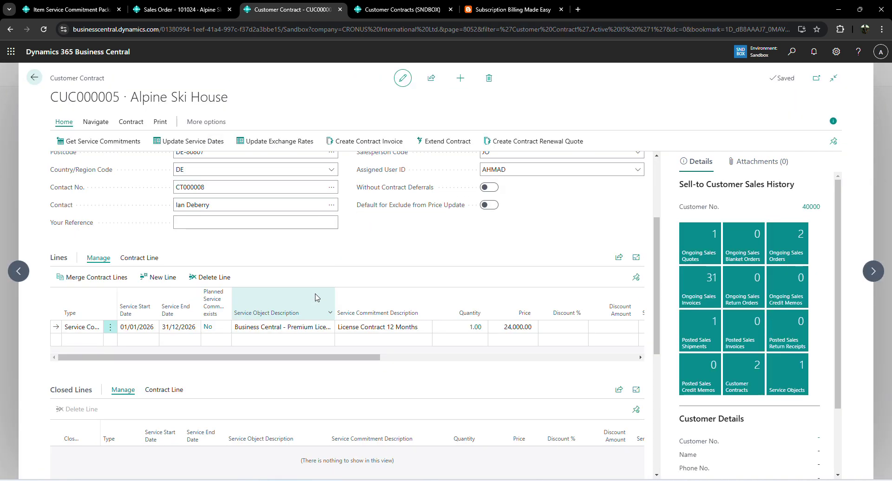
drag(317, 309, 498, 320)
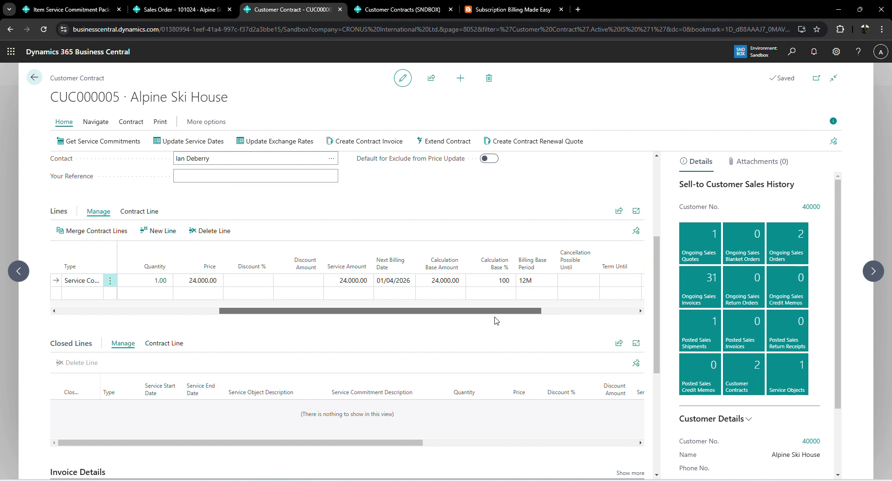
drag(497, 320, 414, 308)
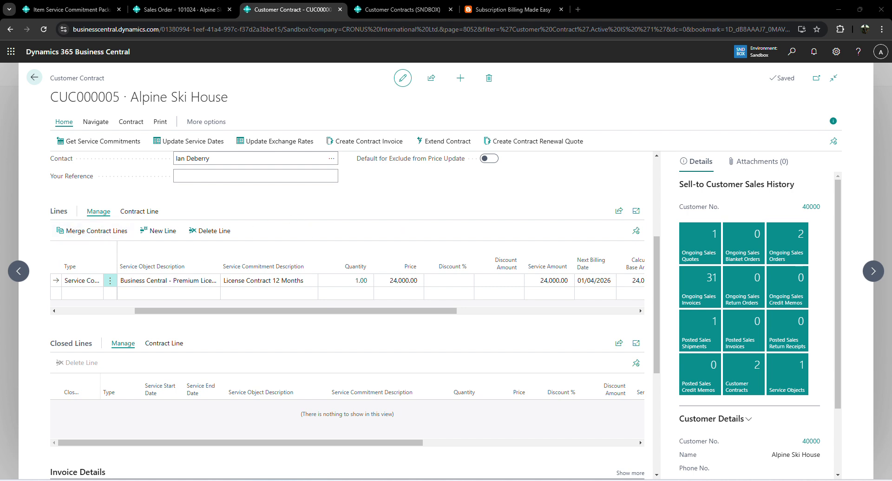
Step: Switch to Calculator and divide the contract's service amount of 24000 by 12
drag(1, 77, 343, 87)
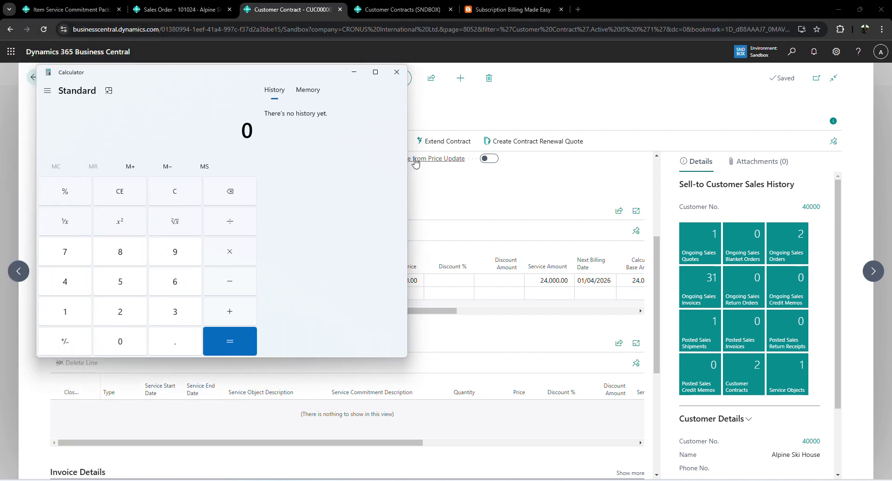
drag(407, 165, 189, 189)
click(94, 312)
click(64, 295)
double_click(95, 338)
click(93, 341)
click(170, 232)
click(66, 311)
click(70, 313)
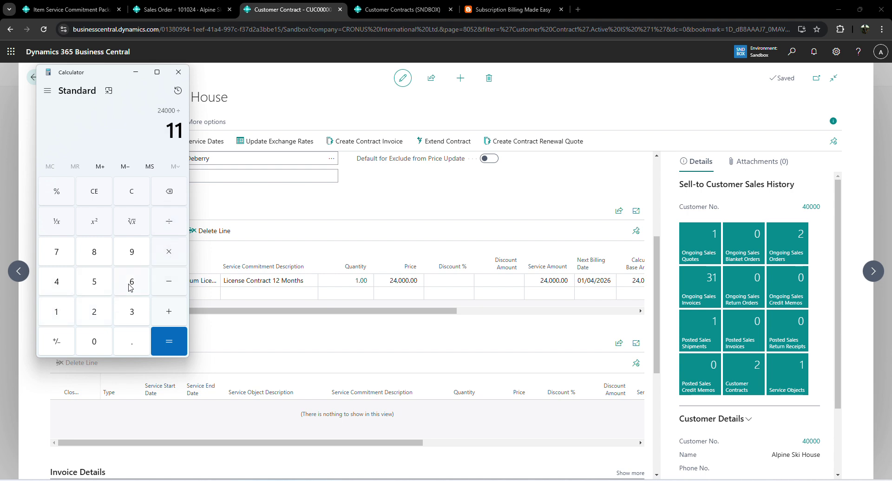
click(169, 191)
click(95, 312)
click(167, 344)
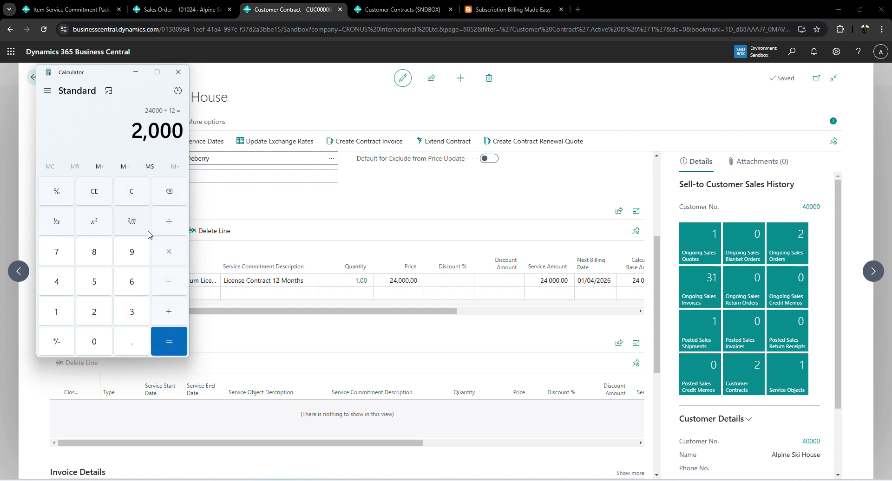
Step: Multiply the calculated monthly amount by 3 to get the quarterly billing amount
click(168, 254)
click(132, 308)
click(169, 341)
Step: Return to the sales invoice in Business Central and check its line amount and invoice totals against the calculation
click(399, 9)
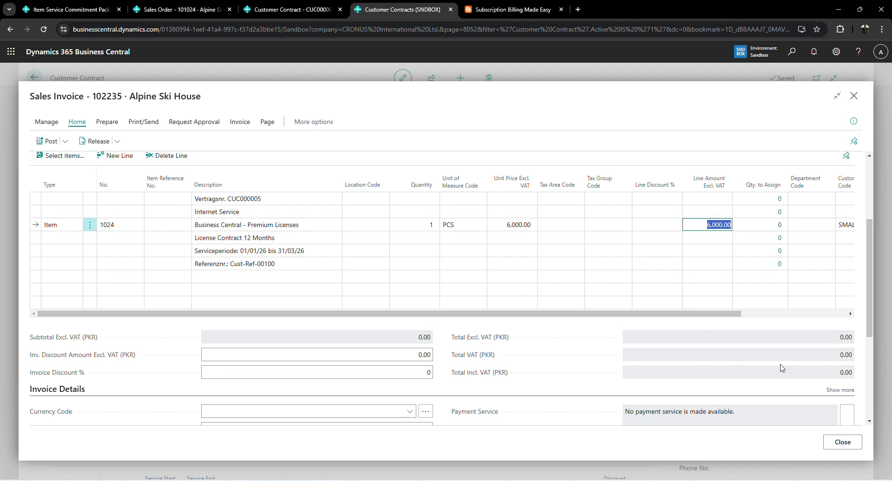
click(584, 371)
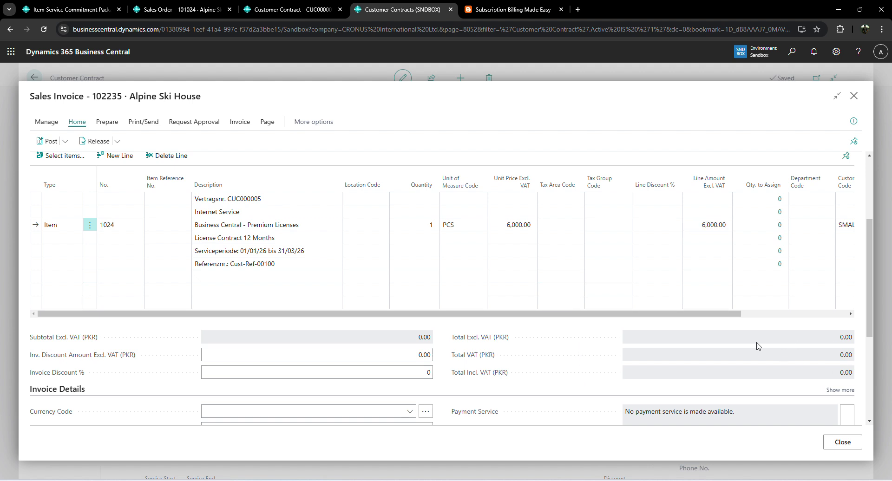
drag(836, 339, 847, 359)
double_click(846, 377)
Step: Preview the sales invoice's posting, inspect its G/L entries, and return to the invoice
click(66, 142)
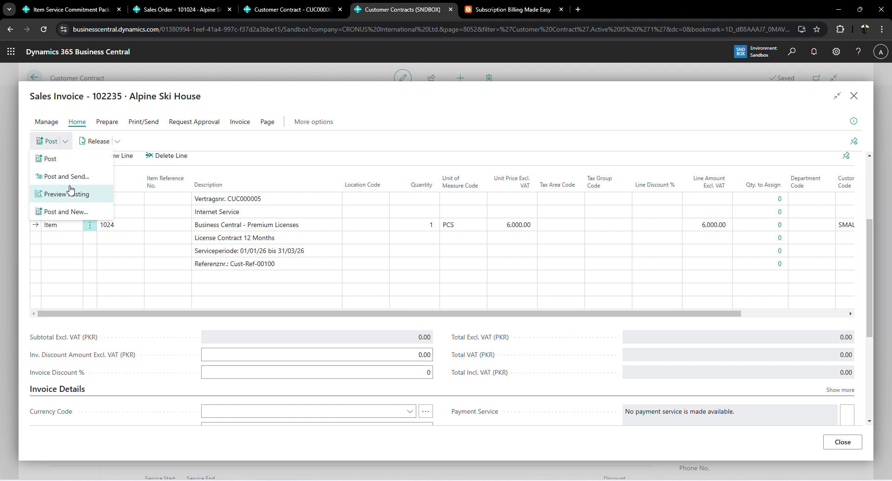
click(72, 195)
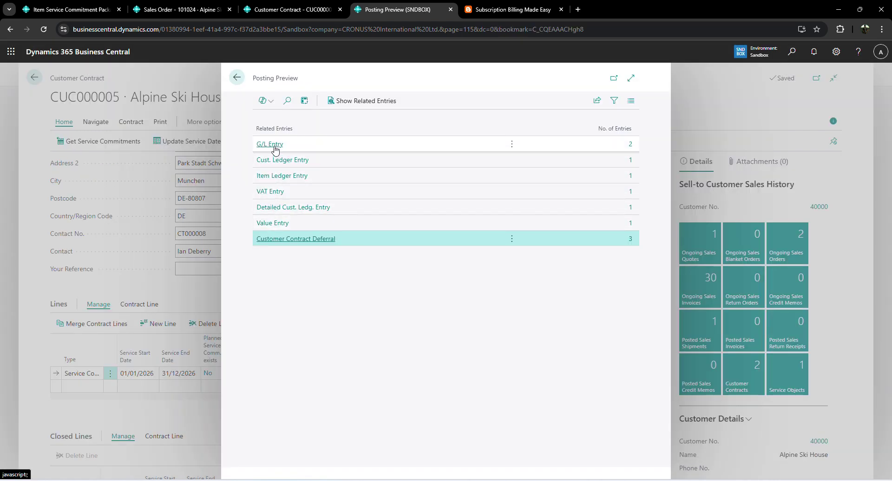
click(274, 147)
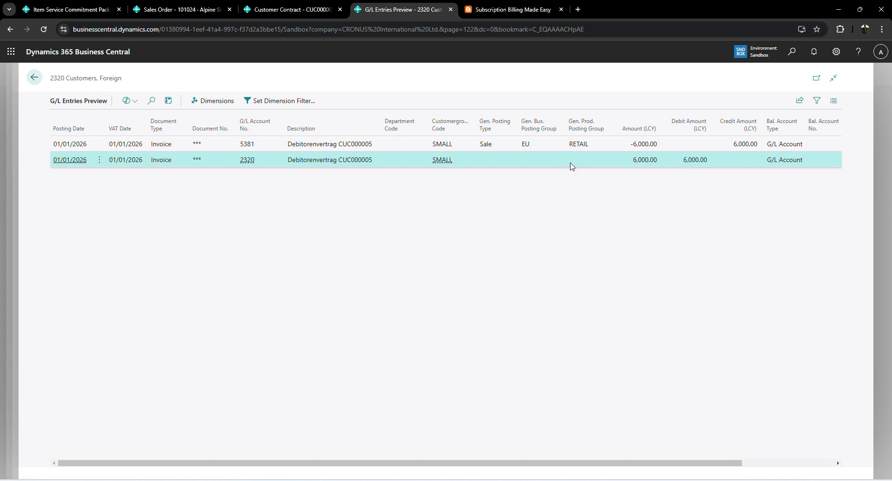
click(37, 80)
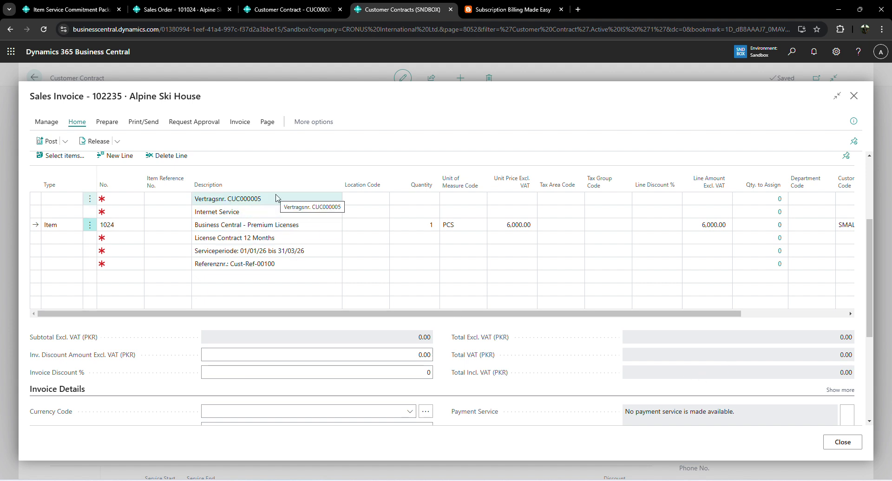
Step: Post the Alpine Ski House sales invoice, confirm the posting, and open the posted invoice
scroll(259, 182, up, 2)
click(47, 141)
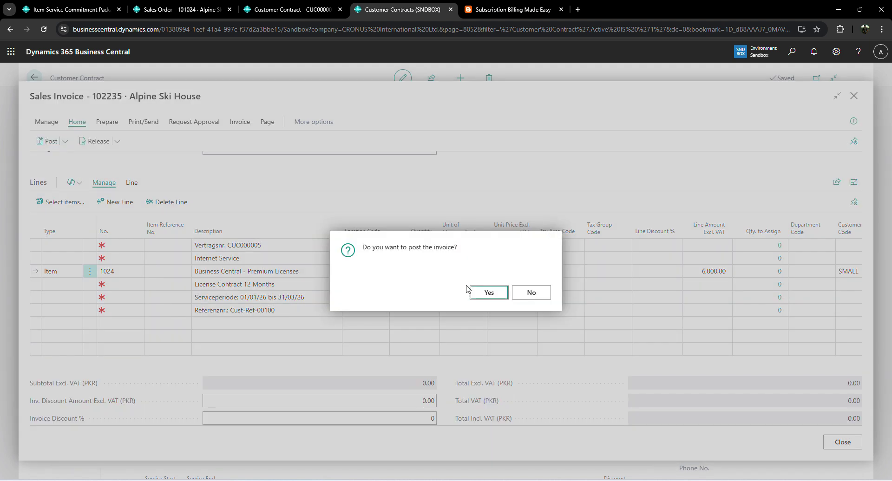
click(479, 293)
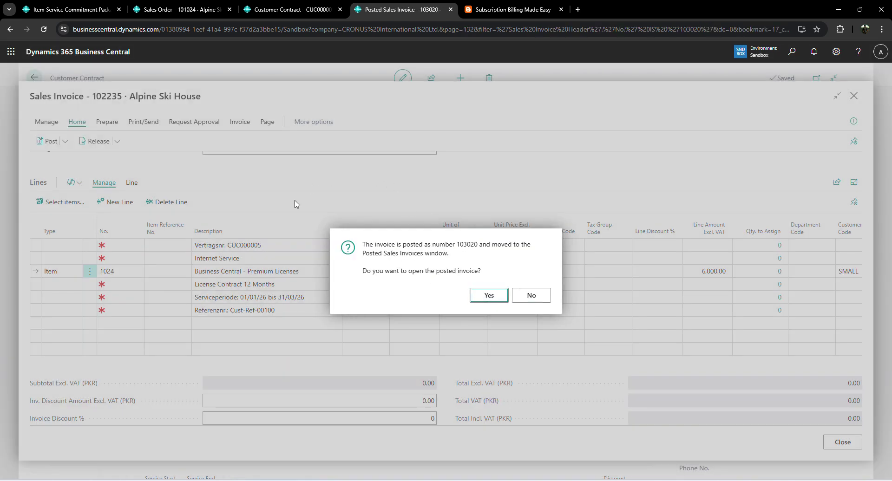
key(Return)
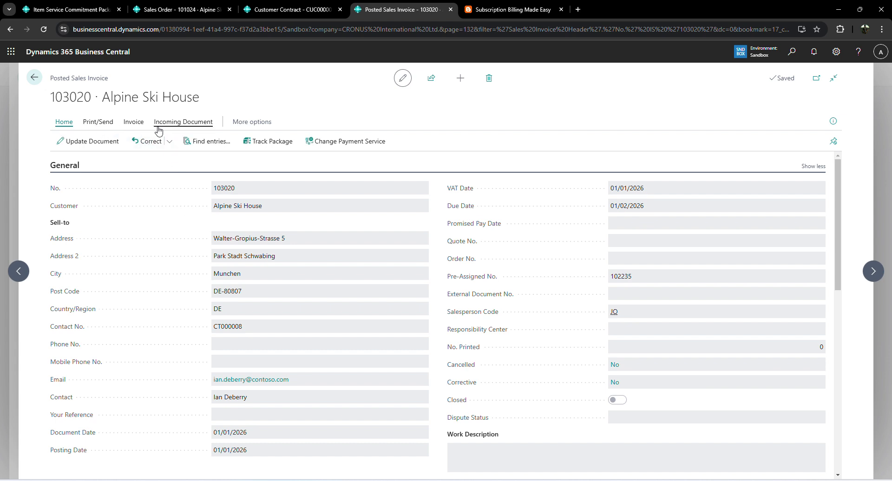
Step: Review the posted sales invoice's lines and totals, reducing the General section to its main fields
scroll(418, 198, down, 3)
scroll(436, 195, up, 3)
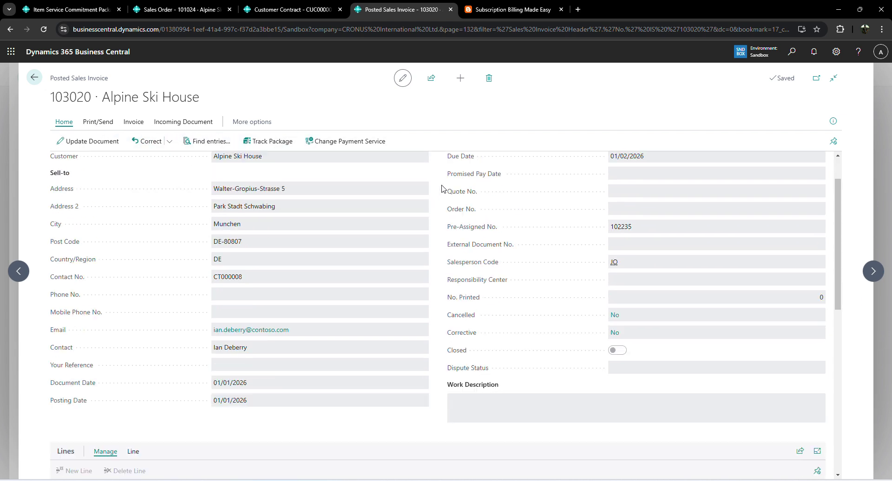
click(811, 166)
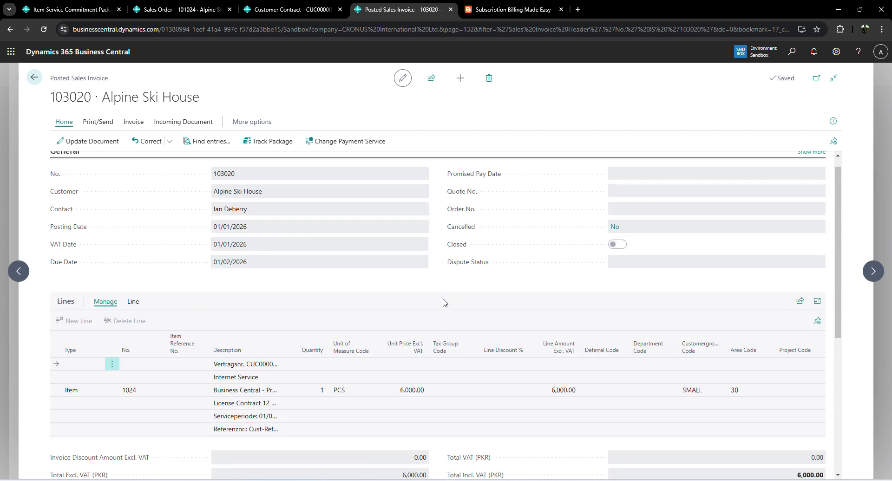
scroll(441, 304, down, 2)
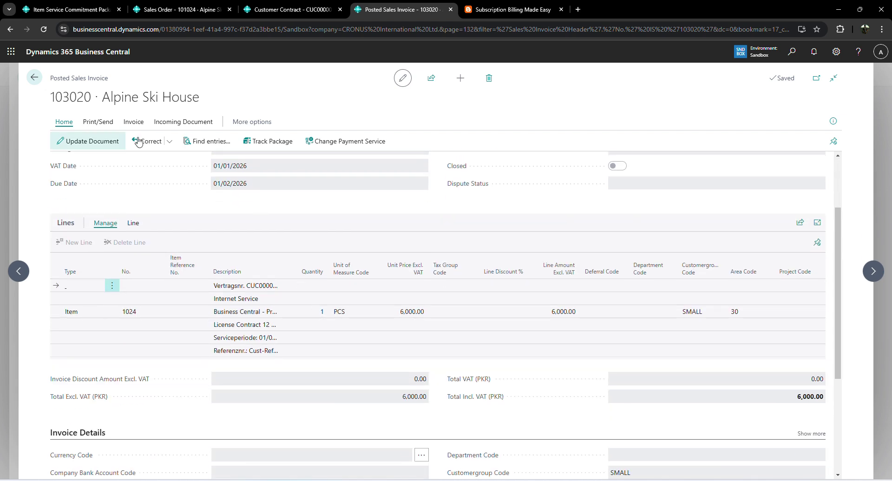
Step: Find the posted invoice's related entries and open its Customer Contract Deferrals in full-width view
click(198, 145)
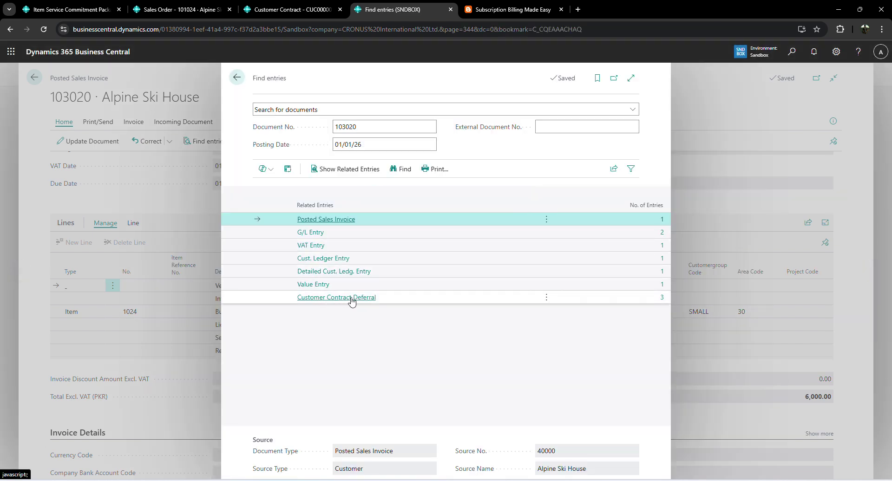
click(659, 301)
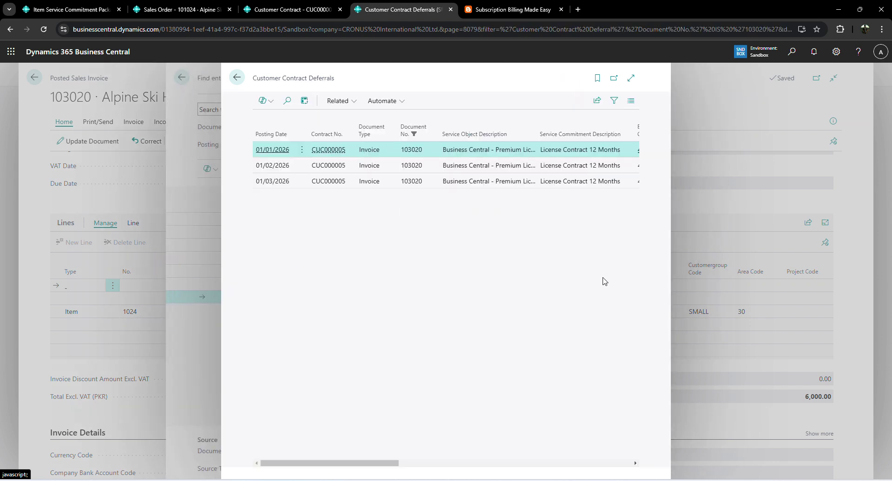
click(631, 78)
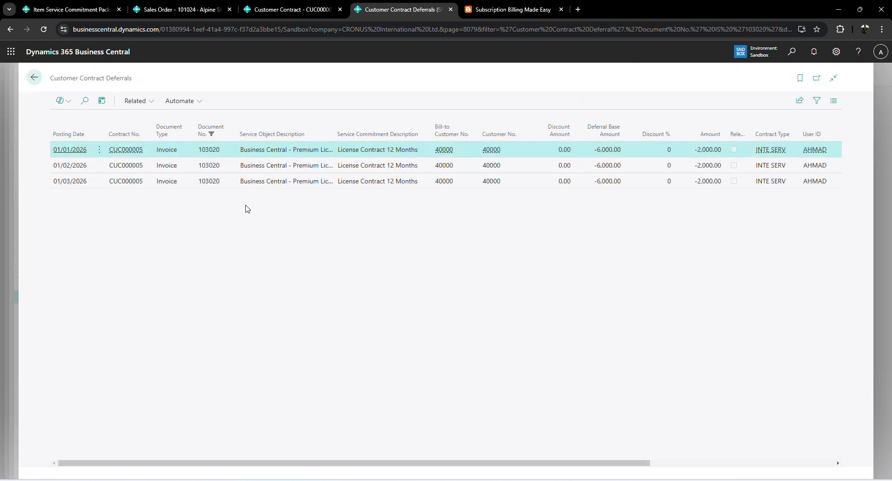
Step: Check the posting date of each of the invoice's customer contract deferral entries
double_click(64, 152)
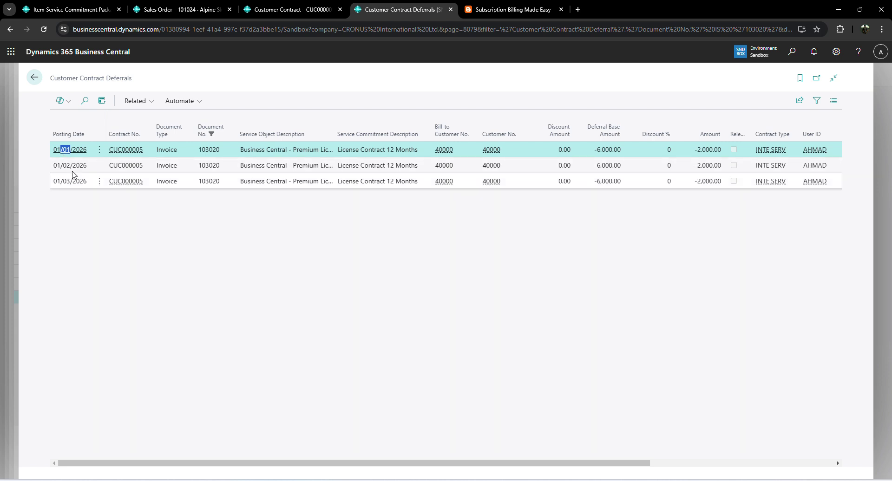
triple_click(73, 153)
double_click(64, 164)
triple_click(65, 164)
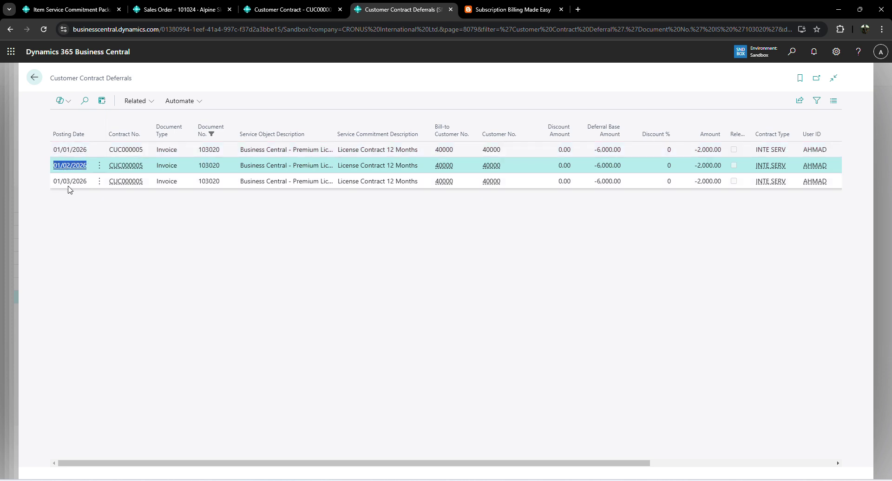
triple_click(68, 185)
click(181, 257)
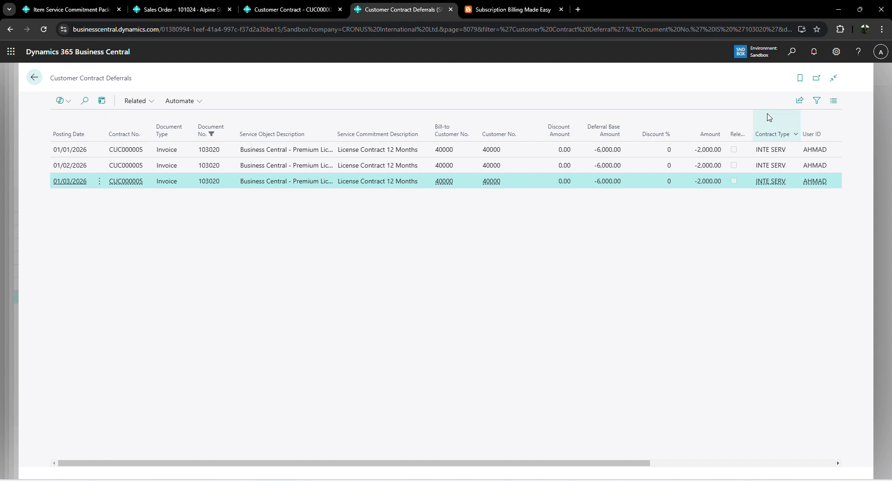
Step: Widen the Released column of the deferrals list and check the amount of each monthly entry
drag(769, 122, 769, 123)
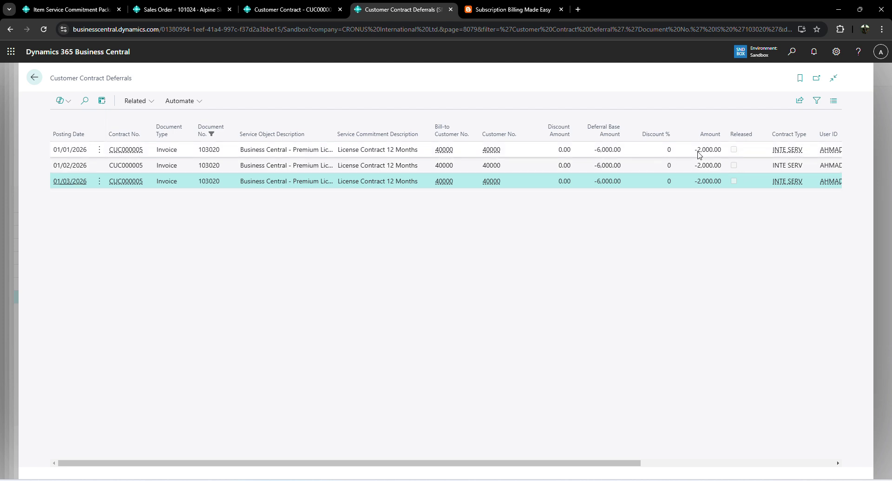
click(708, 149)
click(702, 166)
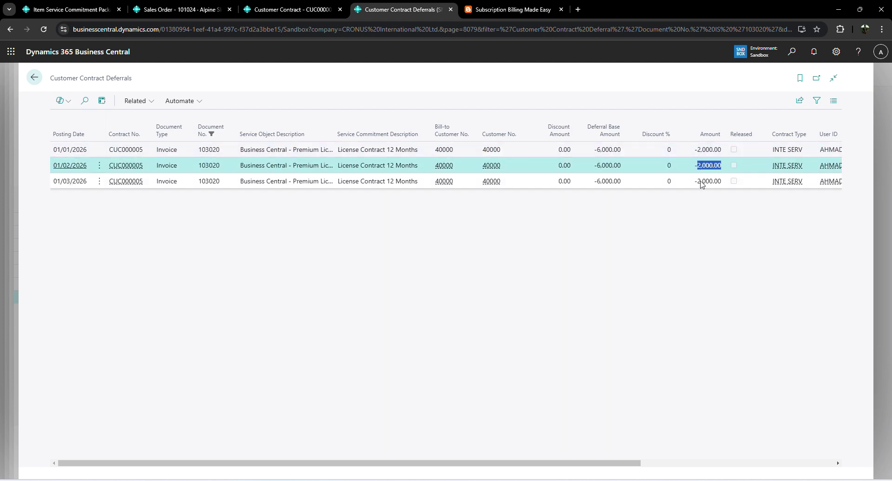
click(701, 182)
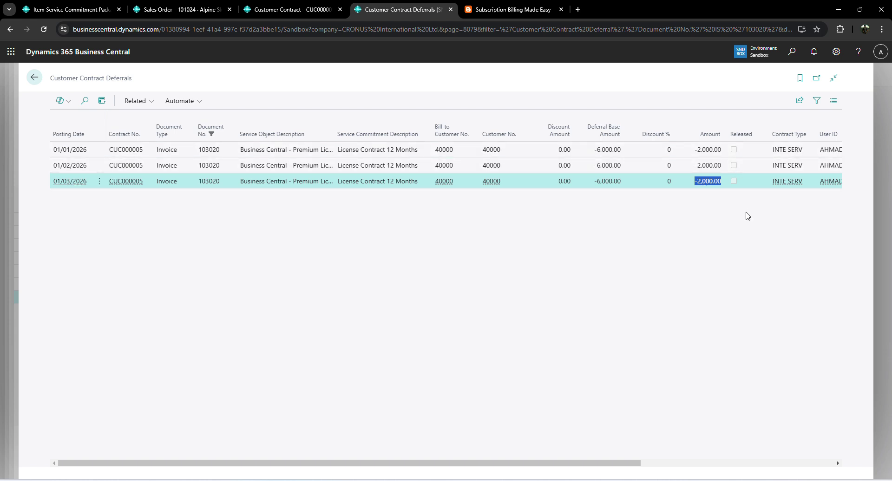
Step: Switch to the srbflow.png diagram, examine the customer contract invoice and deferral stages, and return to the deferrals in Business Central
key(alt+Tab)
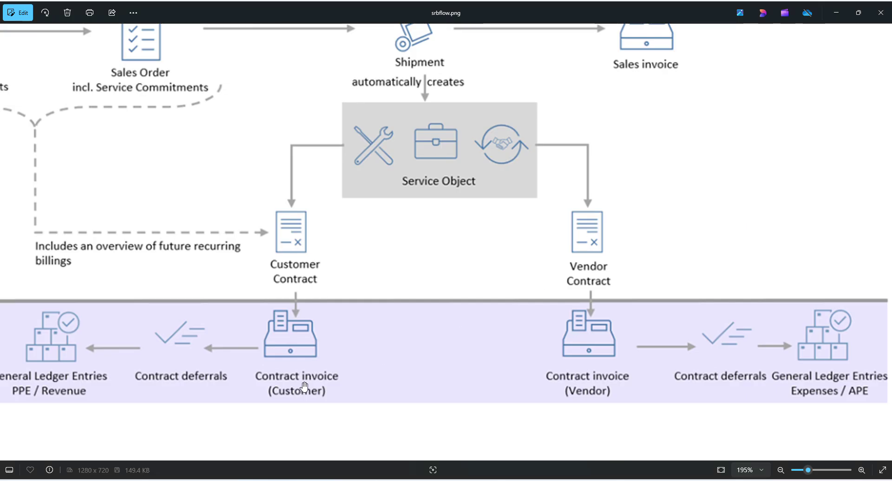
drag(303, 386, 364, 362)
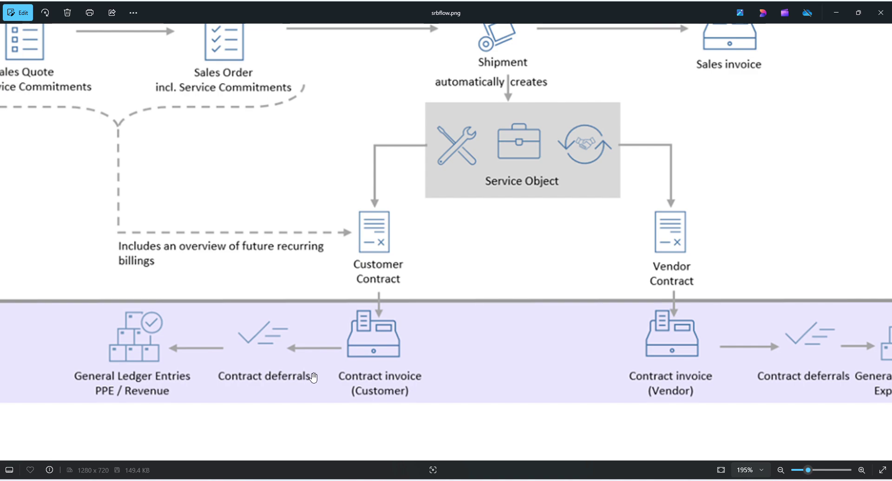
key(alt+Tab)
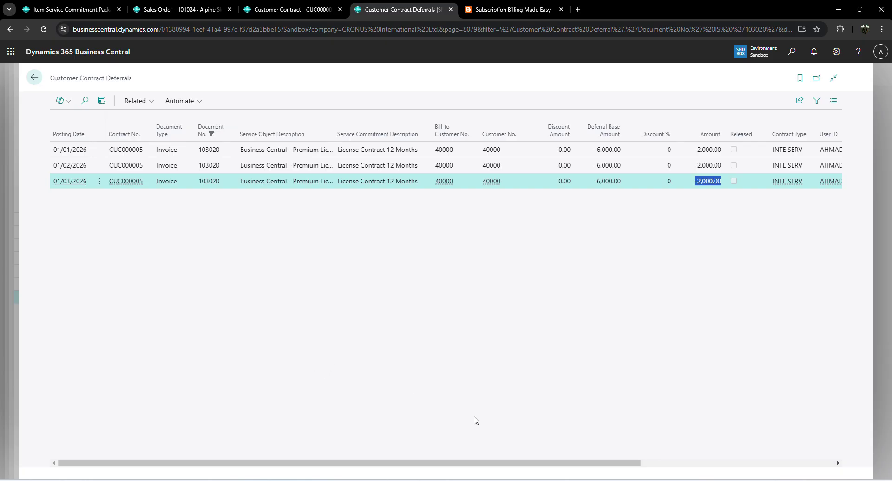
click(668, 303)
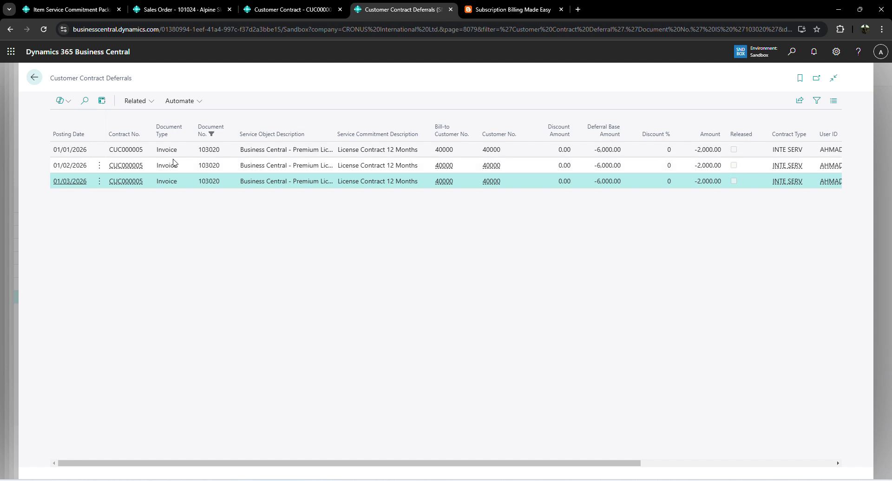
Step: Return to the related entries, open the invoice's G/L entries, and examine the account on each line
click(35, 74)
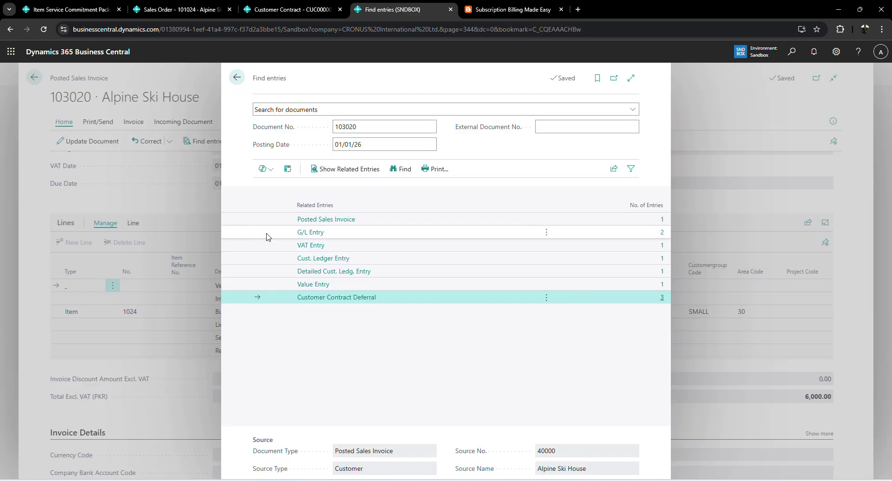
click(320, 233)
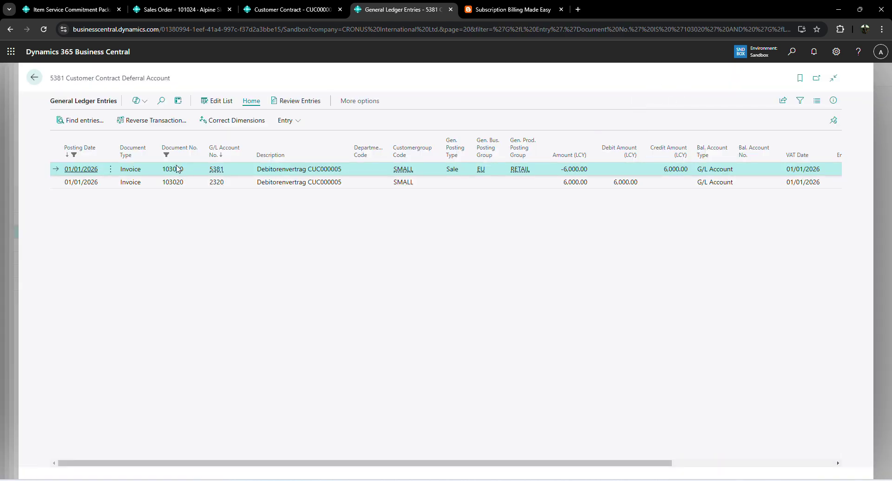
mouse_move(216, 171)
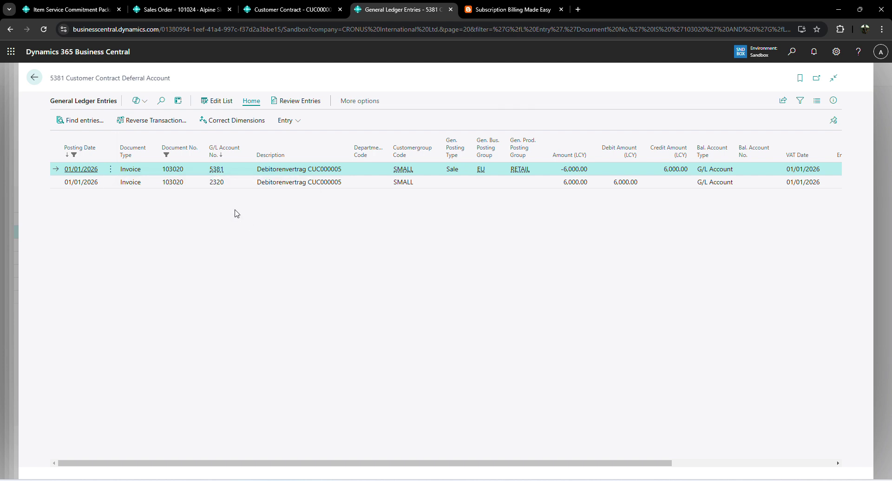
click(213, 183)
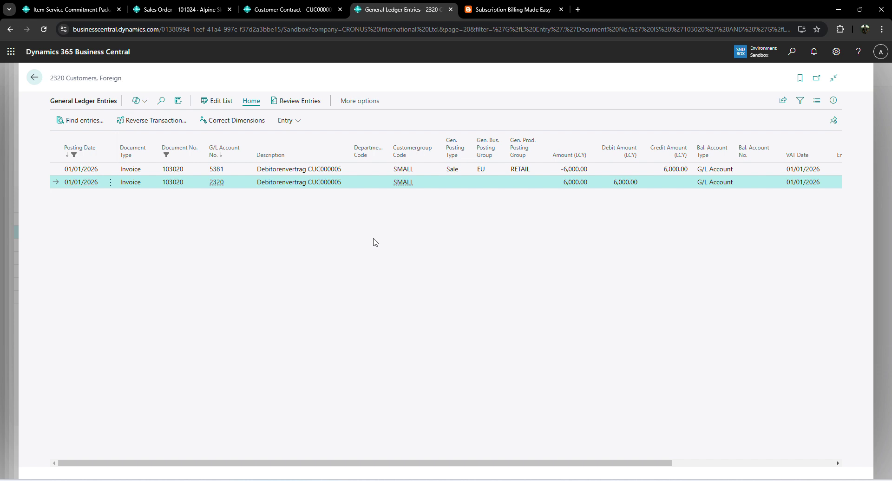
Step: Leave the customer contract, open General Posting Setup in its place, and compare the contract account columns with the invoice's G/L entries
click(297, 11)
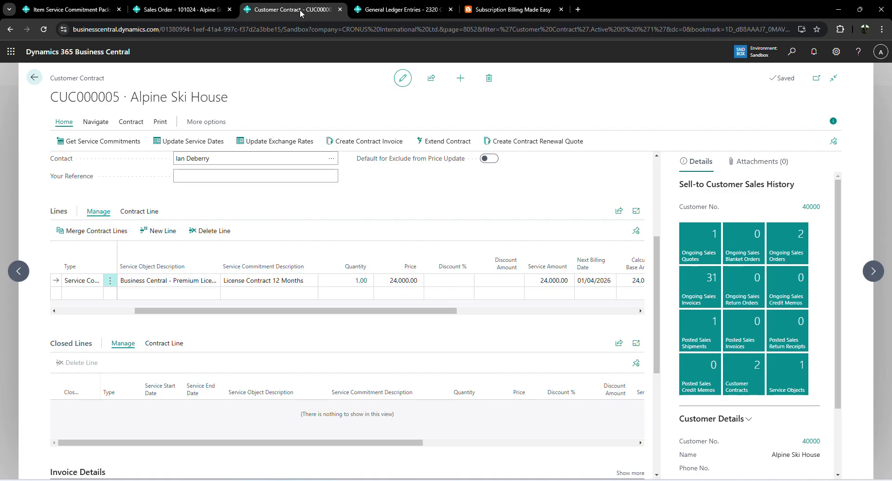
click(34, 78)
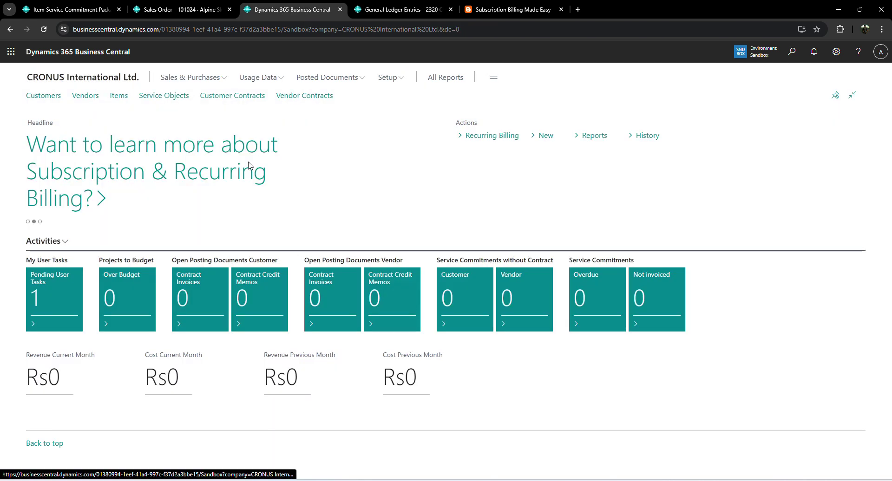
key(alt+q)
text(gen po se)
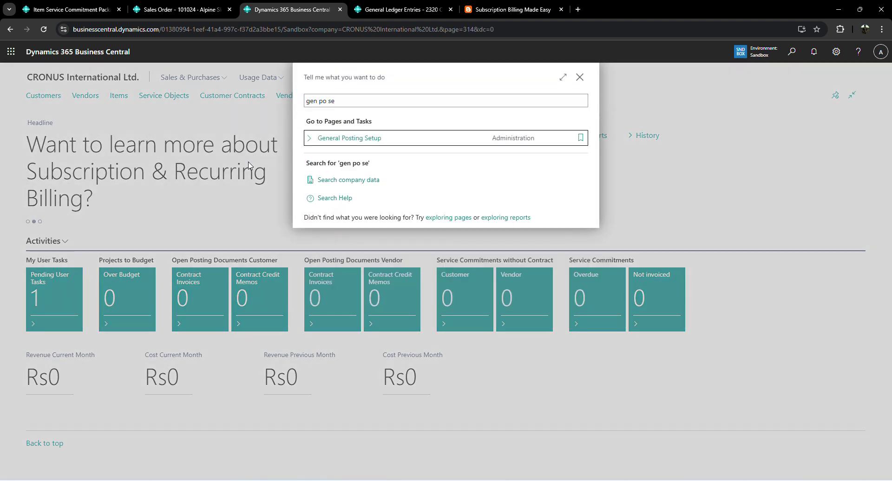
key(Return)
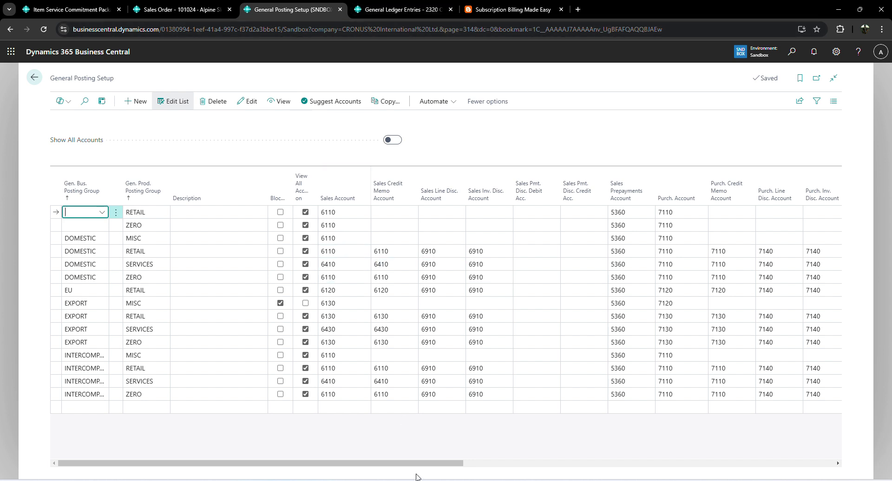
drag(449, 463, 808, 428)
click(367, 10)
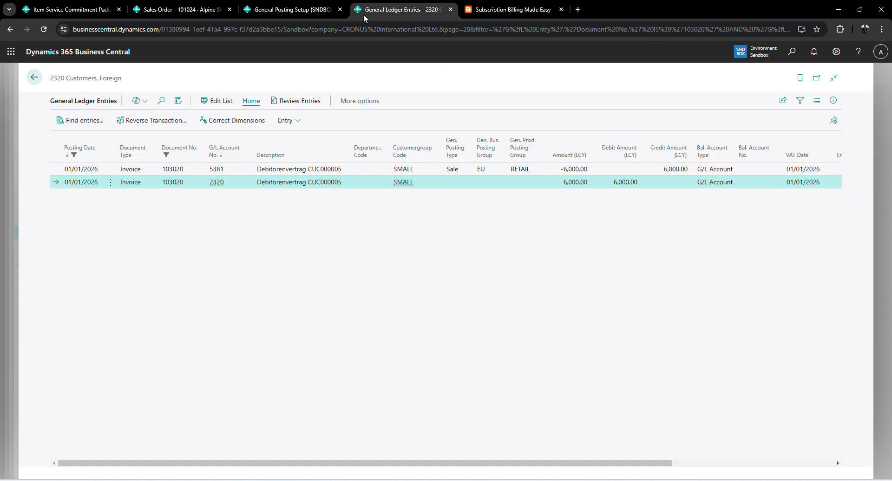
click(299, 11)
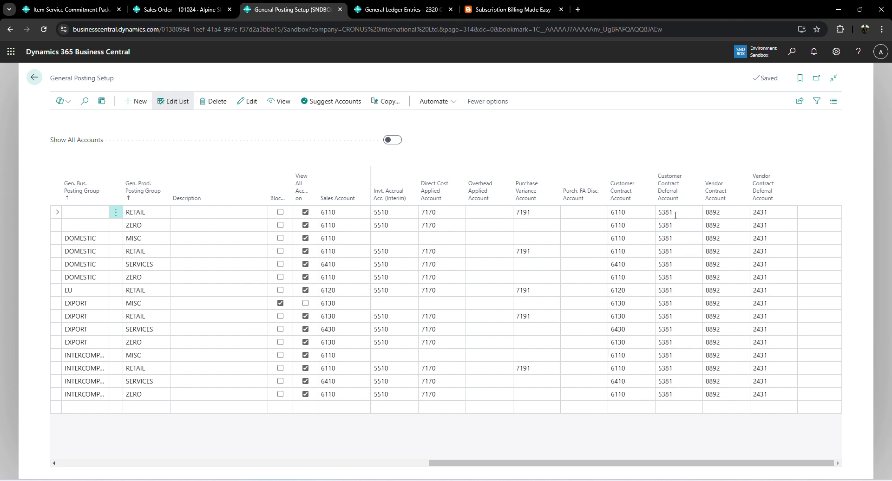
Step: Look up the Customer Contract Deferral Account of the DOMESTIC SERVICES row in the expanded G/L account list and keep 5381
click(679, 265)
click(697, 267)
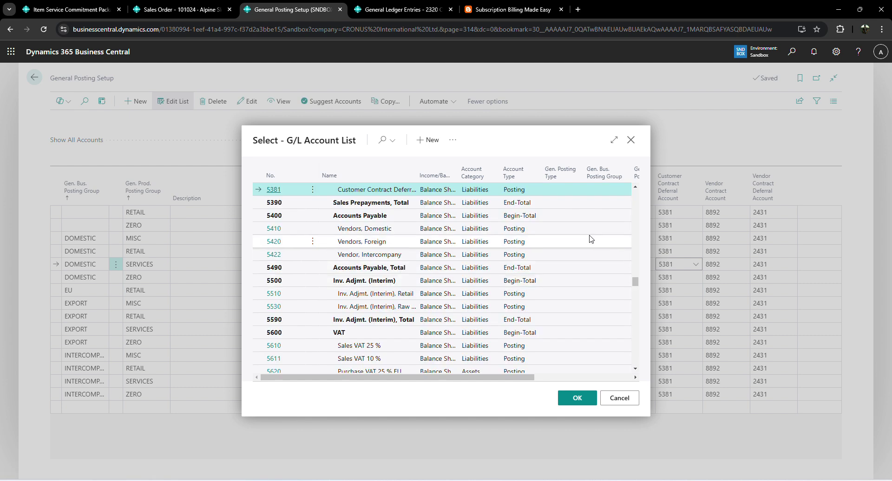
click(613, 142)
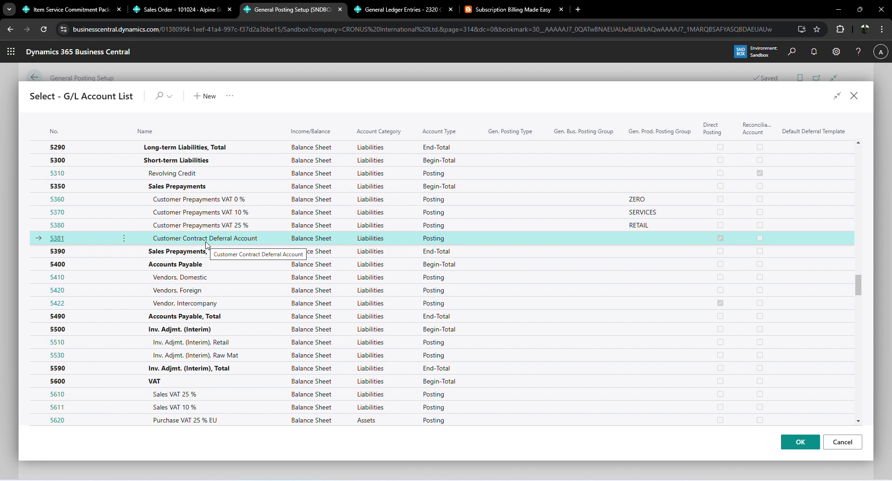
click(800, 442)
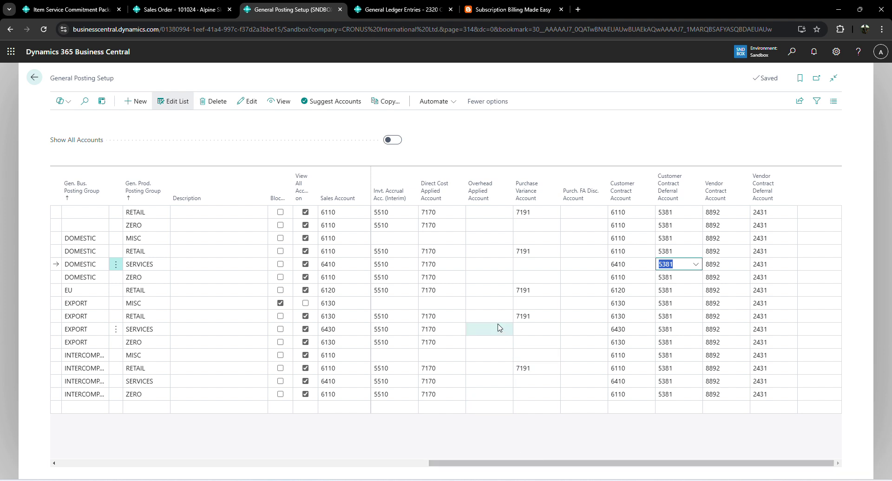
Step: Recheck the invoice's G/L entries, then search for "customer pos" from General Posting Setup and open Customer Posting Groups
click(364, 13)
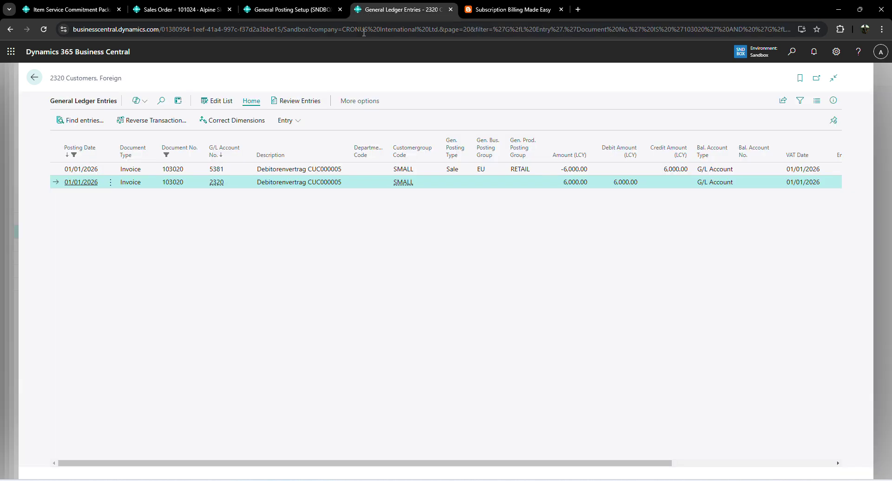
click(279, 9)
key(alt+q)
text(customer [pos)
key(shift+Left)
key(shift+Left)
key(shift+Left)
key(shift+Left)
key(BackSpace)
text(pos)
key(Up)
key(Return)
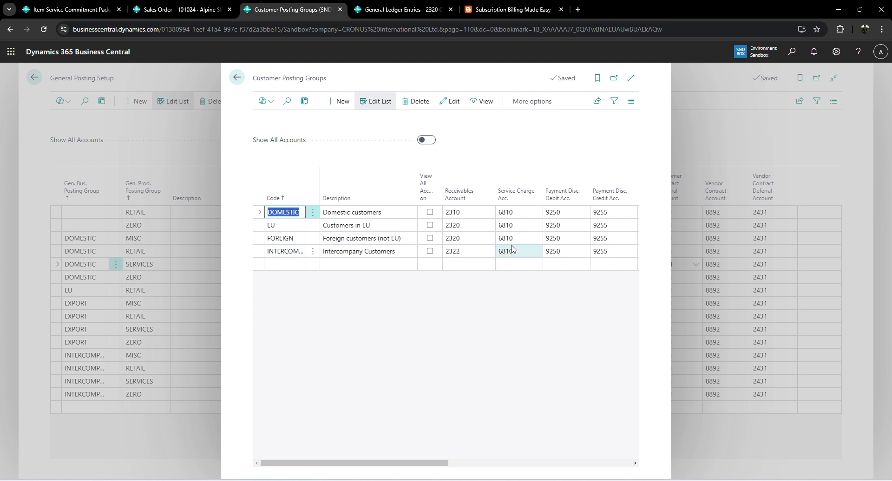
Step: Check the FOREIGN customer posting group's receivables account against the invoice's G/L entries, cancelling the account lookup
click(463, 241)
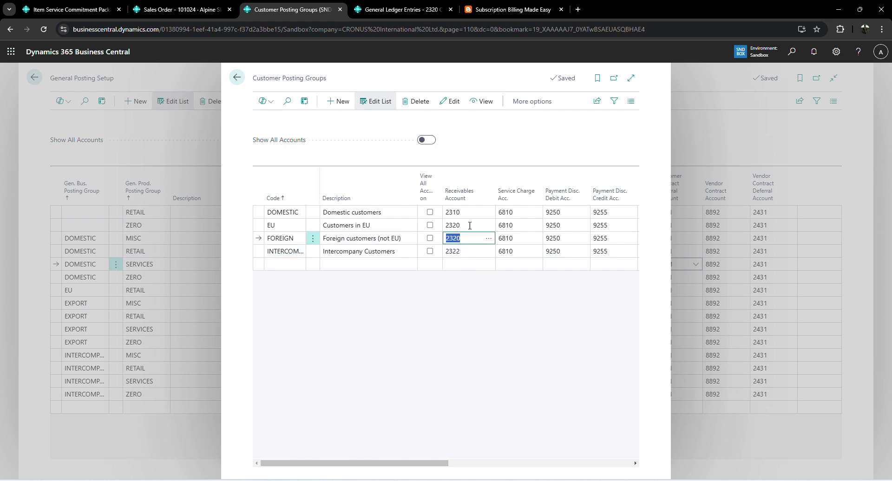
click(361, 13)
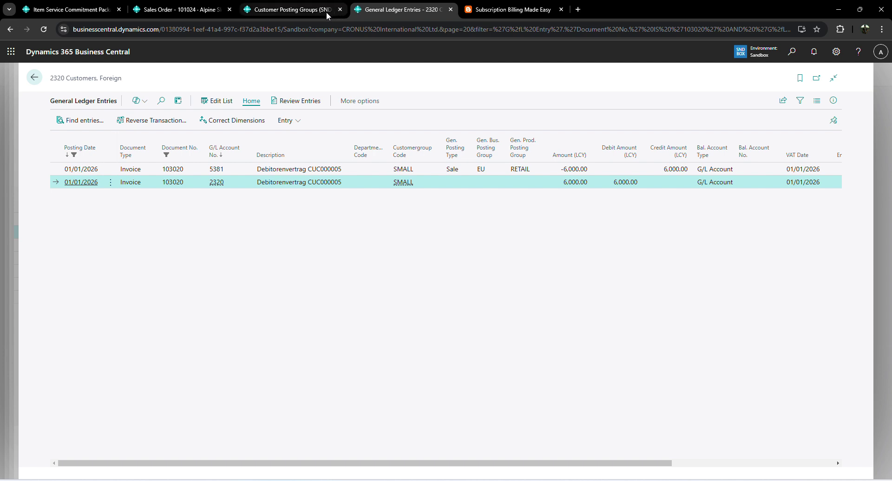
click(303, 9)
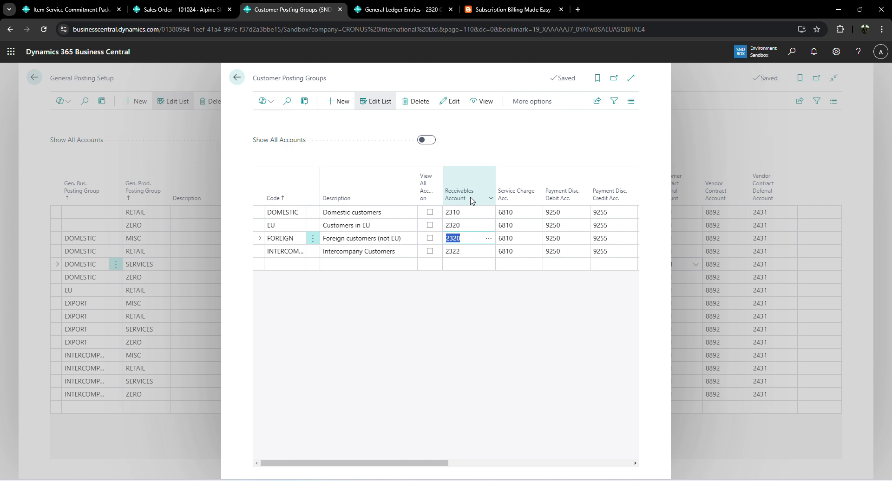
click(275, 238)
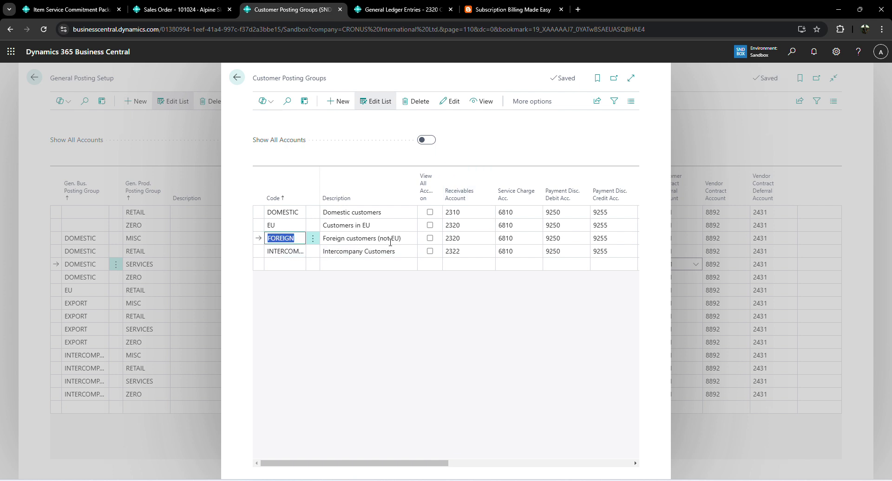
click(466, 239)
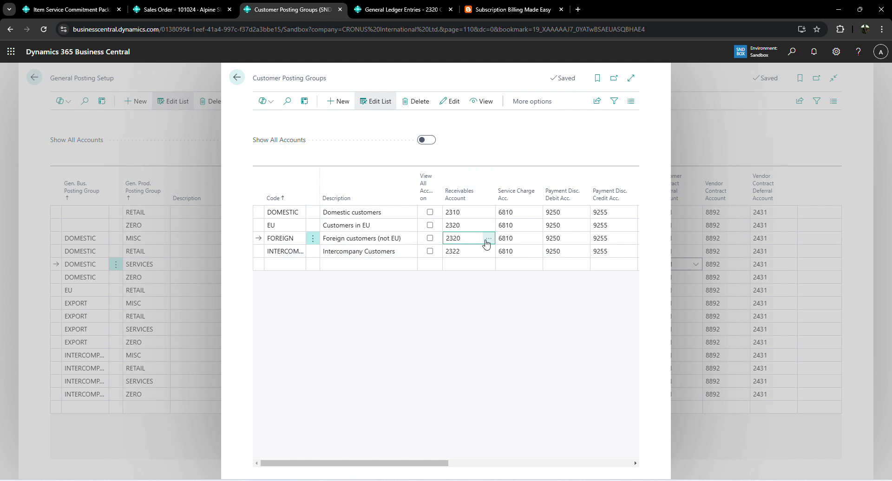
click(486, 240)
key(Escape)
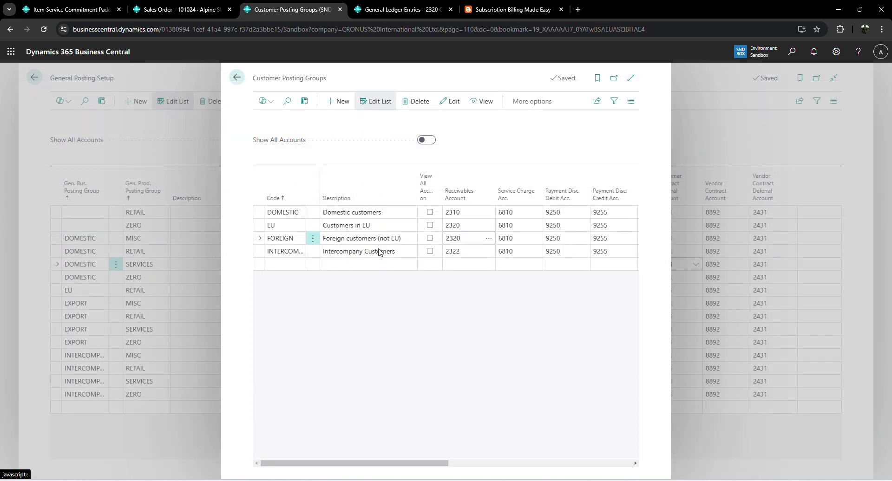
click(381, 9)
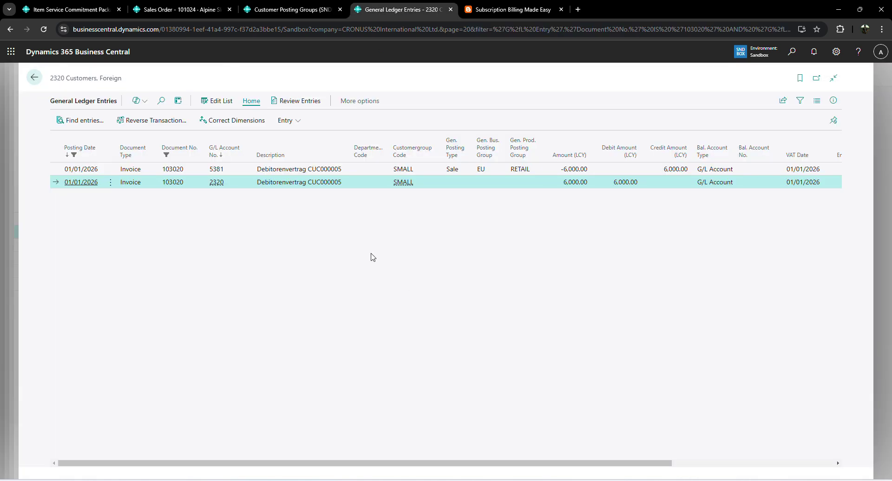
Step: Leave the ledger entries, posted invoice and customer contract, search for "releas" and open Contract Deferrals Release
click(33, 78)
click(236, 78)
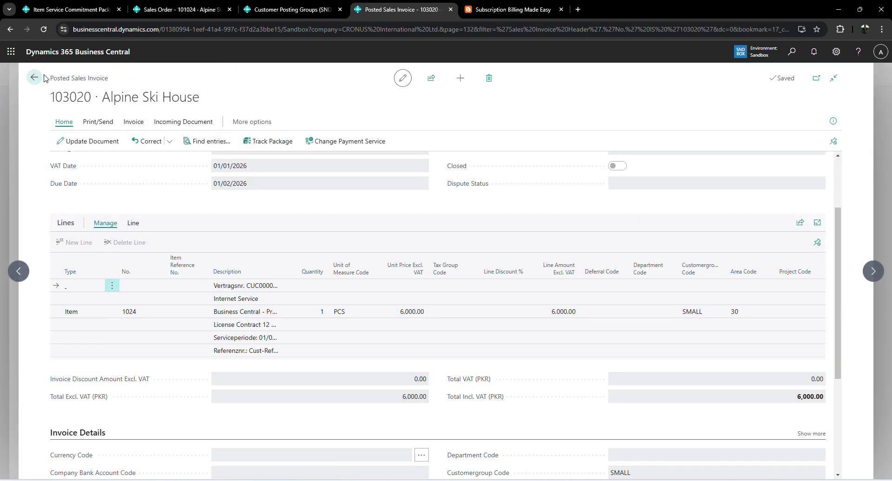
click(34, 78)
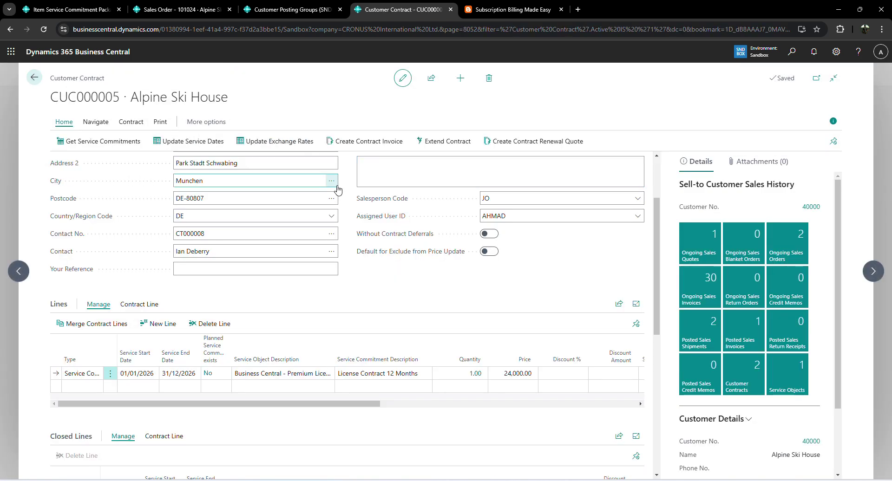
key(Escape)
key(Escape)
key(alt+q)
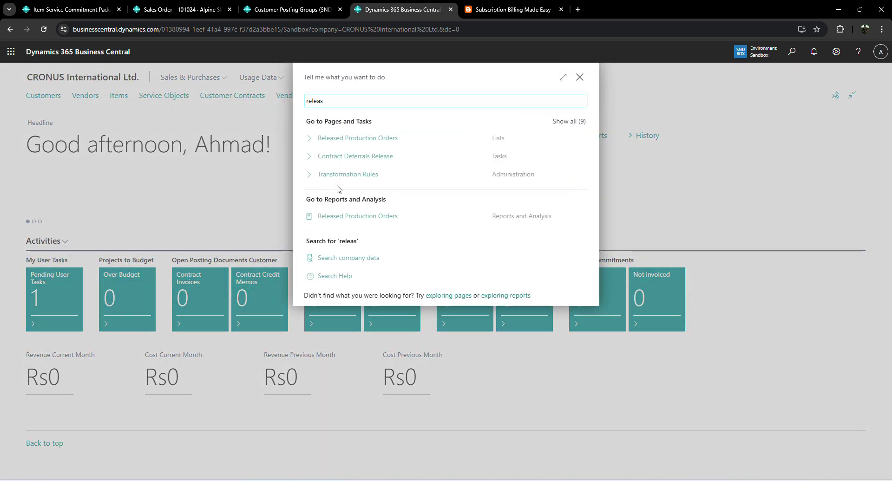
click(386, 166)
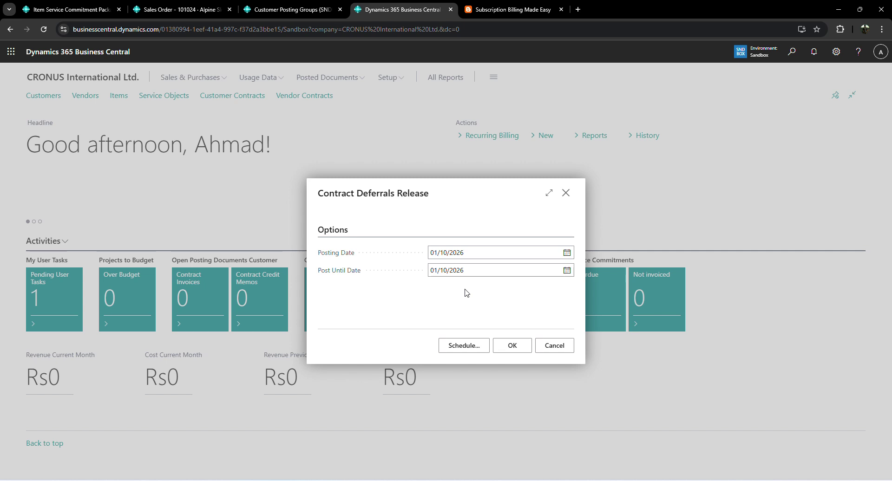
Step: Run the contract deferrals release with Posting Date and Post Until Date both set to 28/02/2026
click(461, 254)
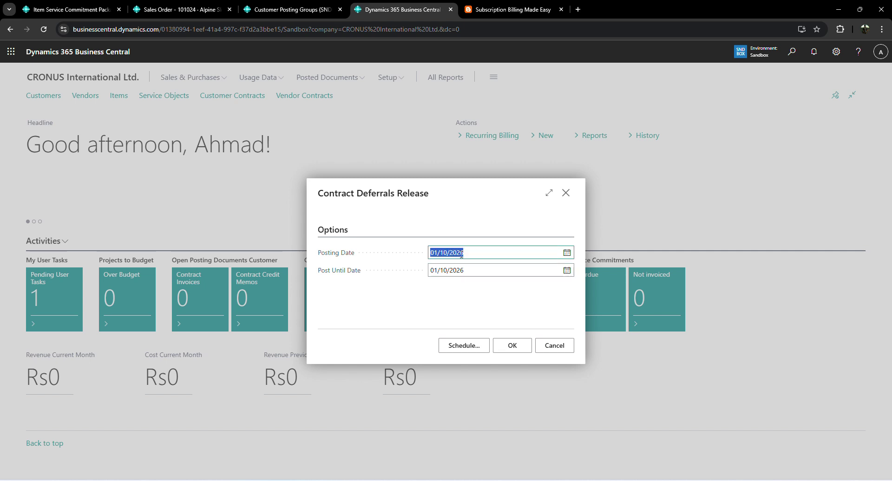
text(28/0)
text(2)
key(Tab)
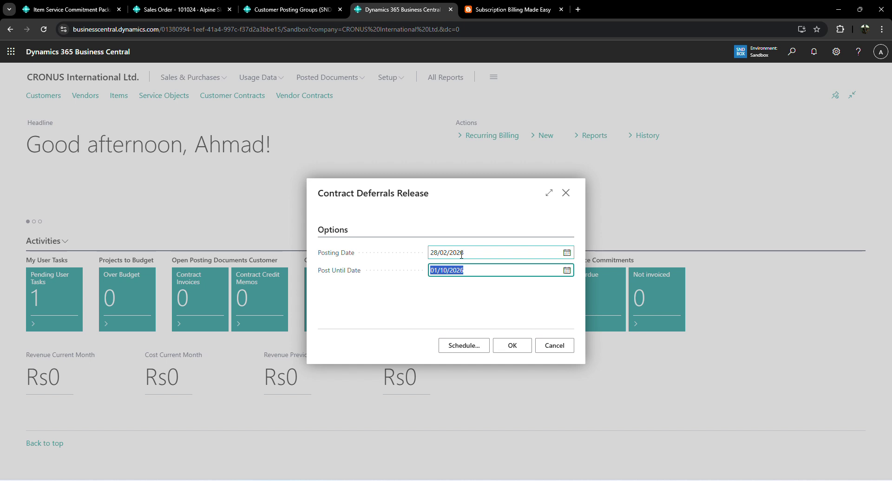
click(469, 254)
key(ctrl+c)
click(470, 272)
key(ctrl+v)
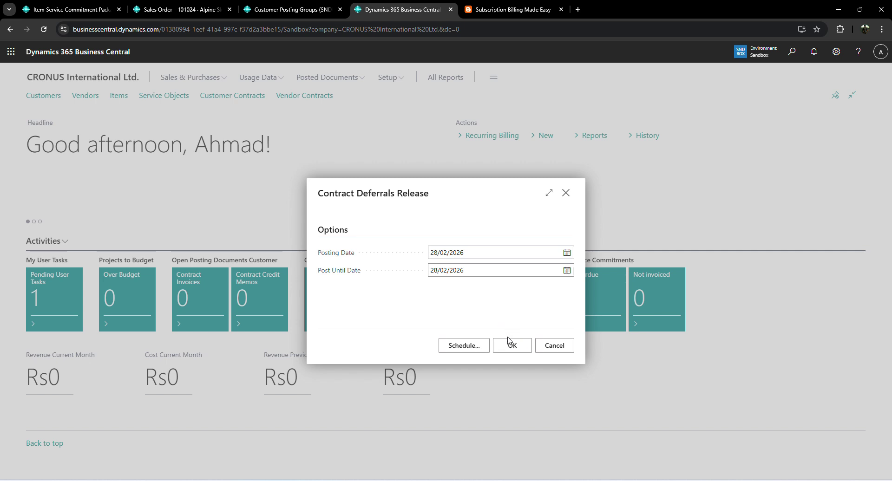
click(511, 347)
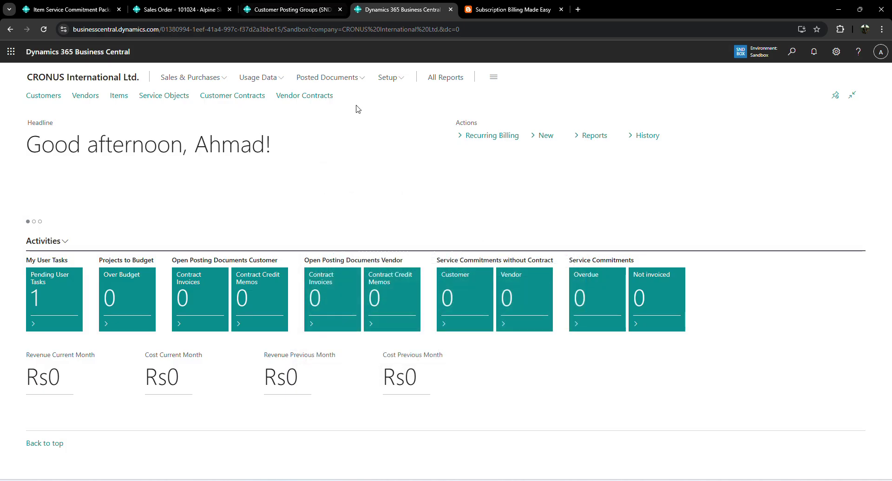
Step: Search for "customer def" and open the Customer Contract Deferrals archive list
key(alt+q)
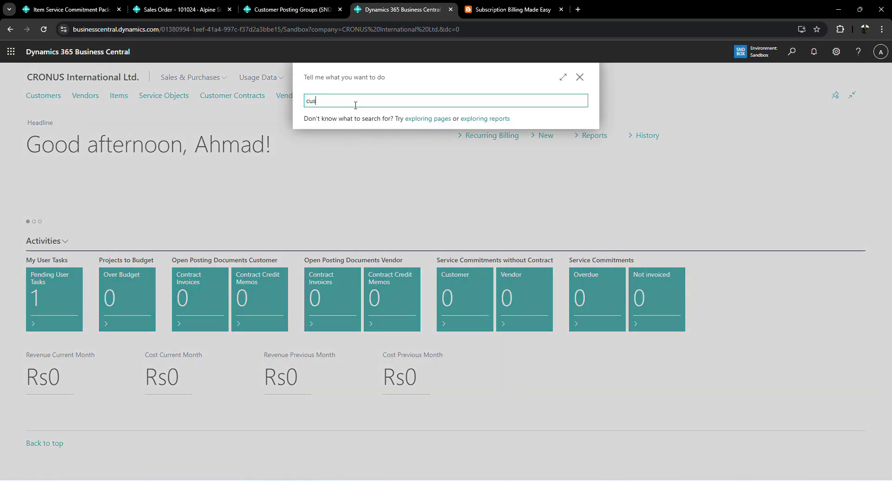
text(customer )
text(fe)
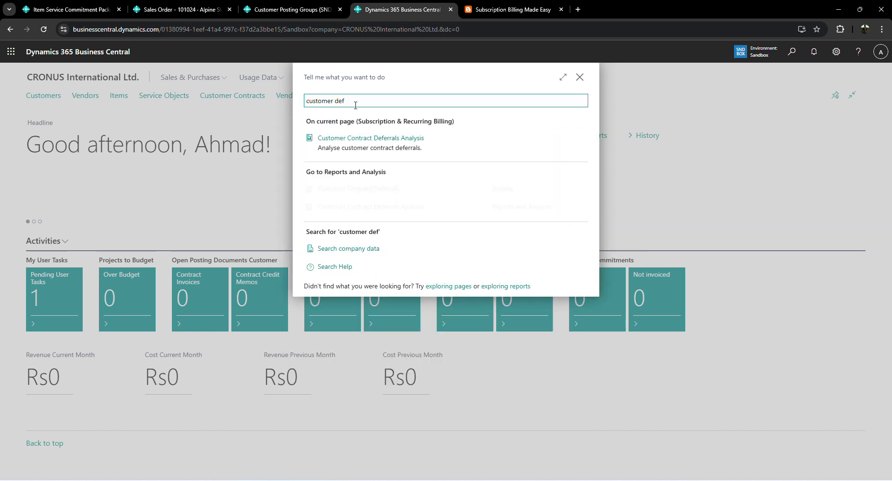
drag(429, 199, 429, 194)
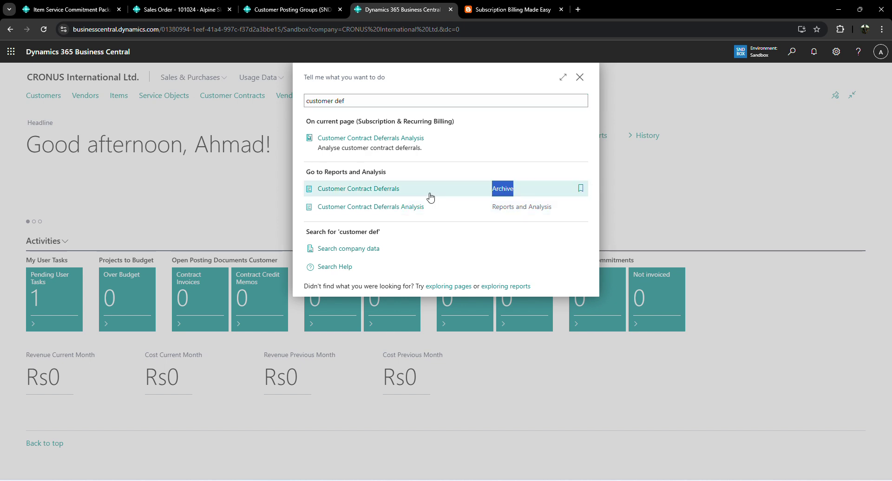
click(430, 195)
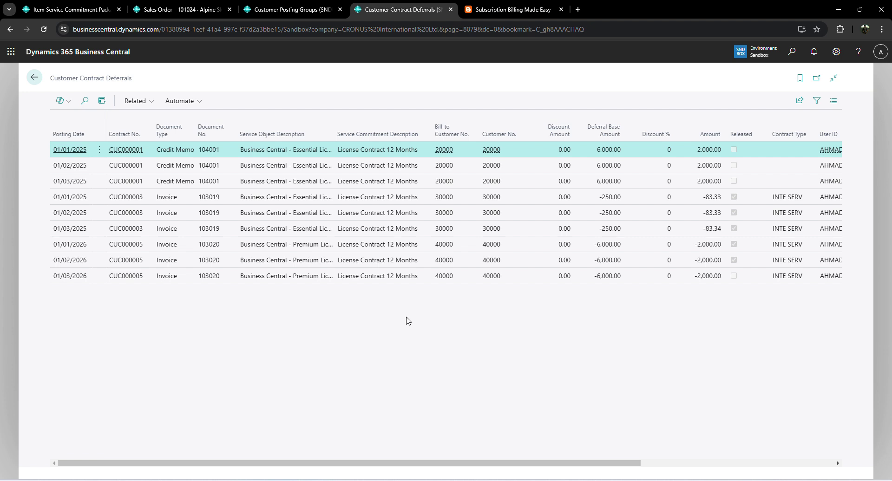
Step: Check the Released marks of the three CUC000005 deferral lines, widening the description columns to read them in full
click(329, 245)
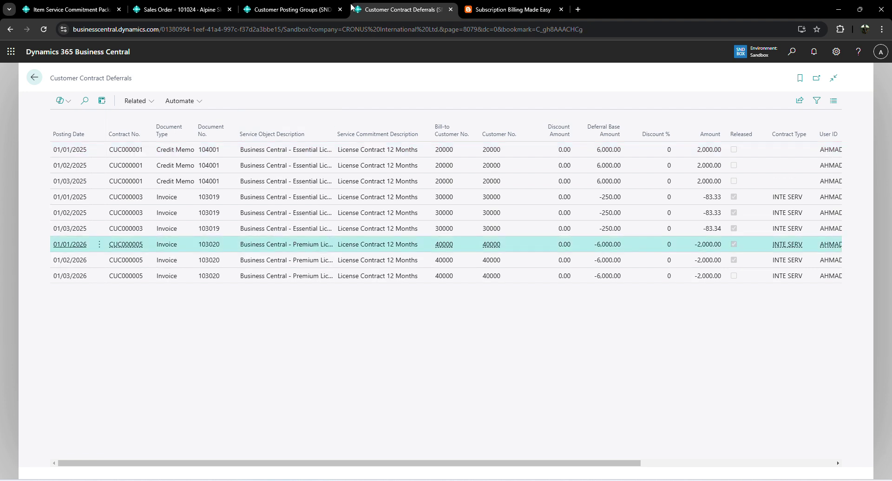
drag(377, 116, 376, 117)
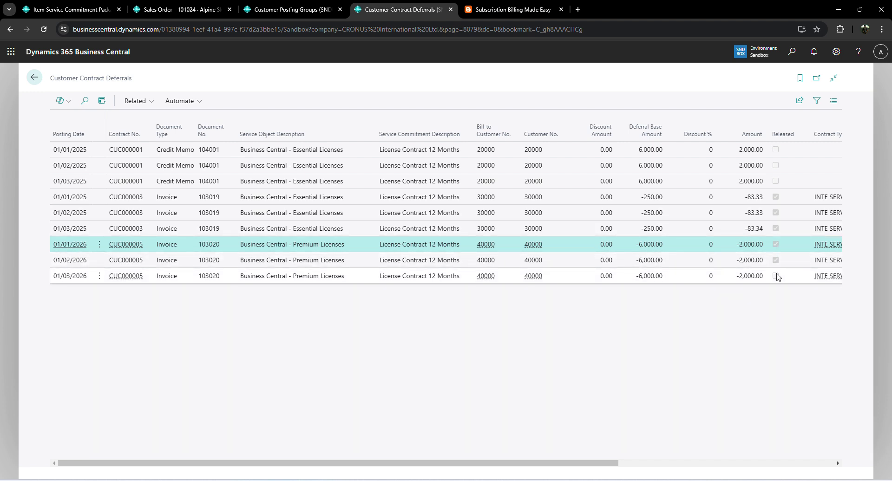
click(69, 279)
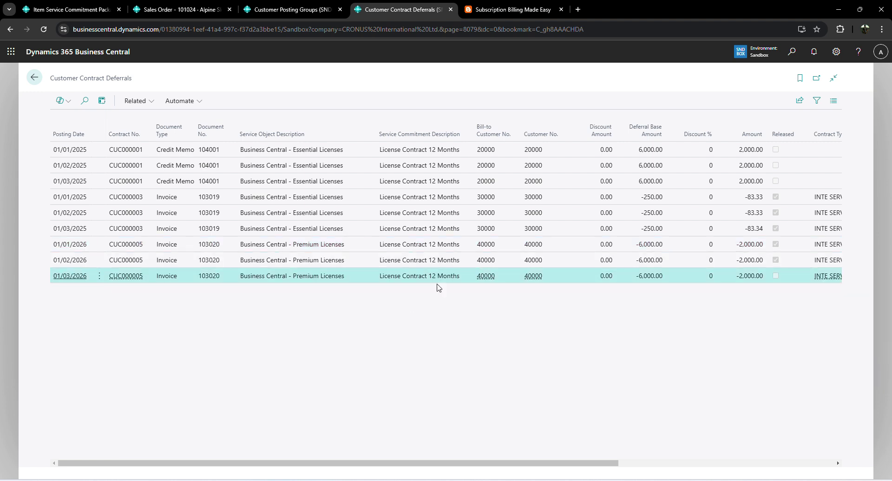
drag(470, 130, 484, 126)
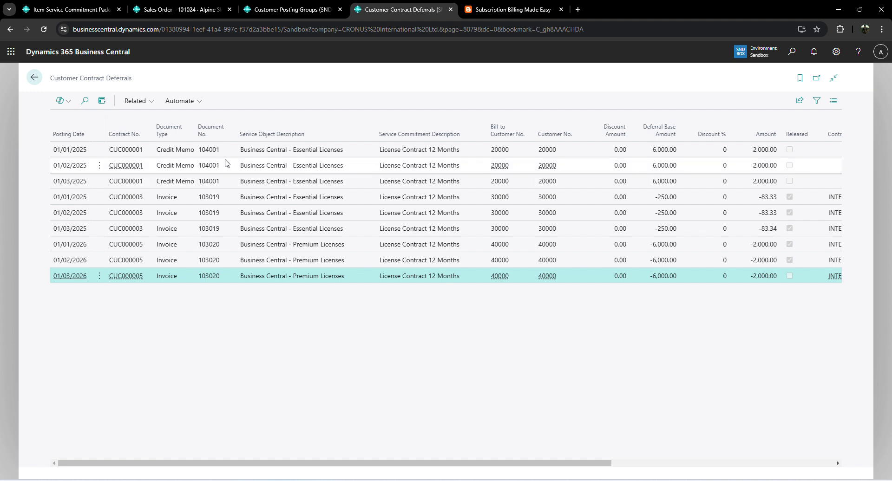
click(148, 102)
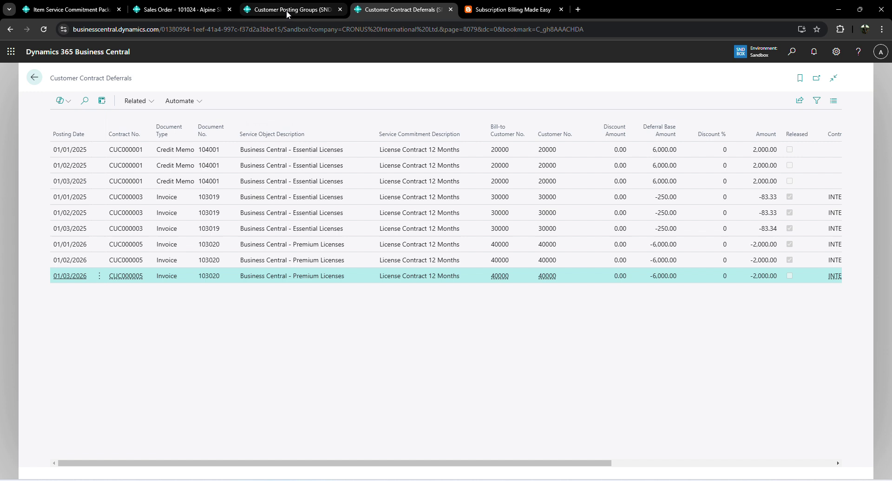
Step: Switch to the srbflow.png diagram to review the path from contract deferrals to general ledger entries, and return to Business Central
mouse_move(286, 10)
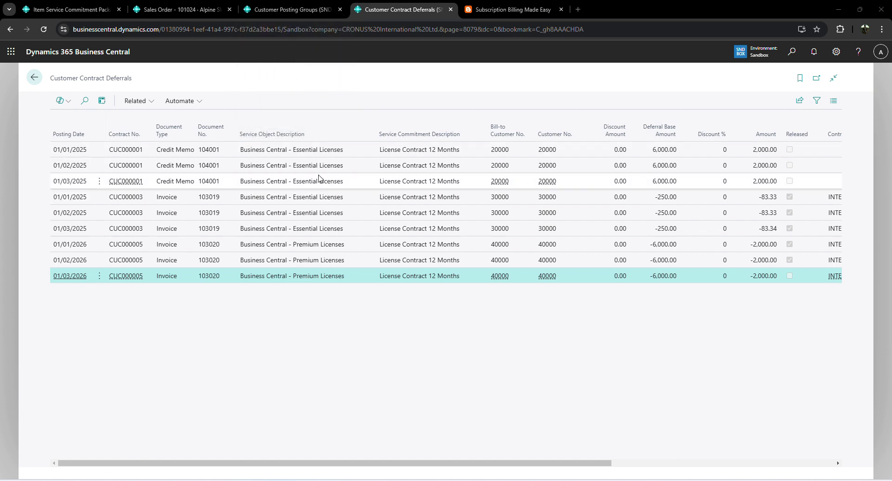
key(alt+Tab)
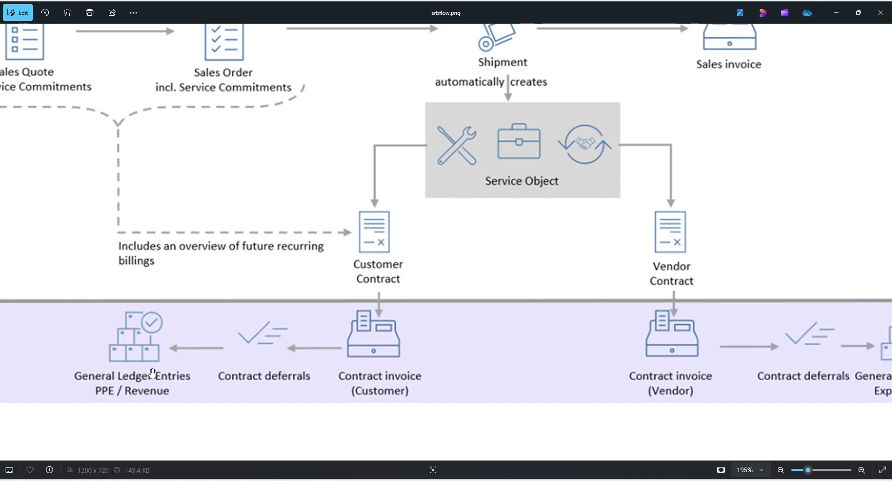
key(alt+Tab)
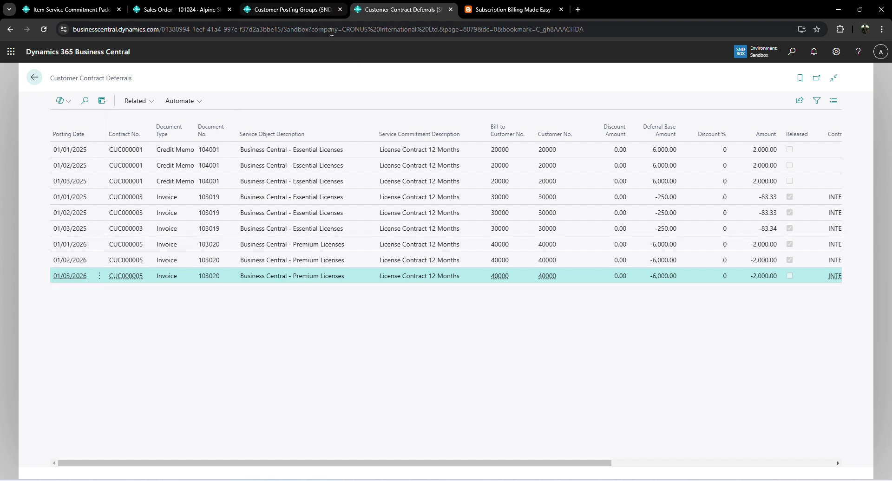
Step: Close the deferrals list, search for "char" and open the Chart of Accounts in expanded view
key(Escape)
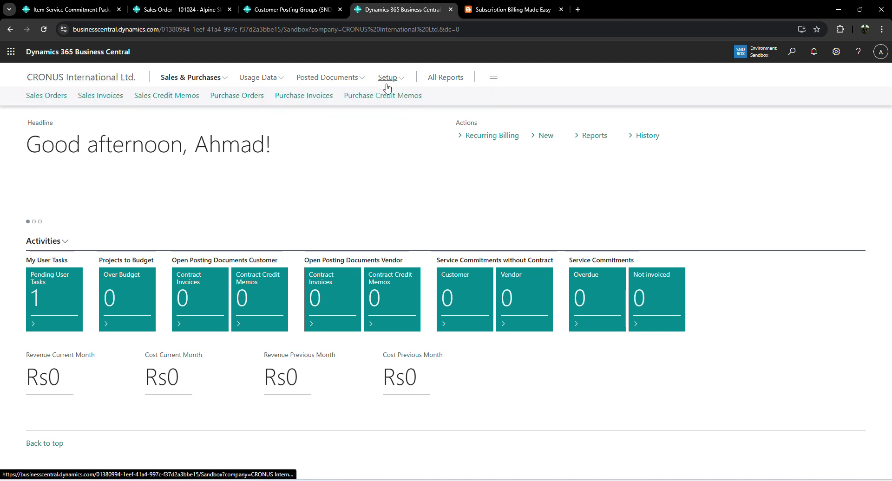
key(alt+q)
text(char pf)
key(BackSpace)
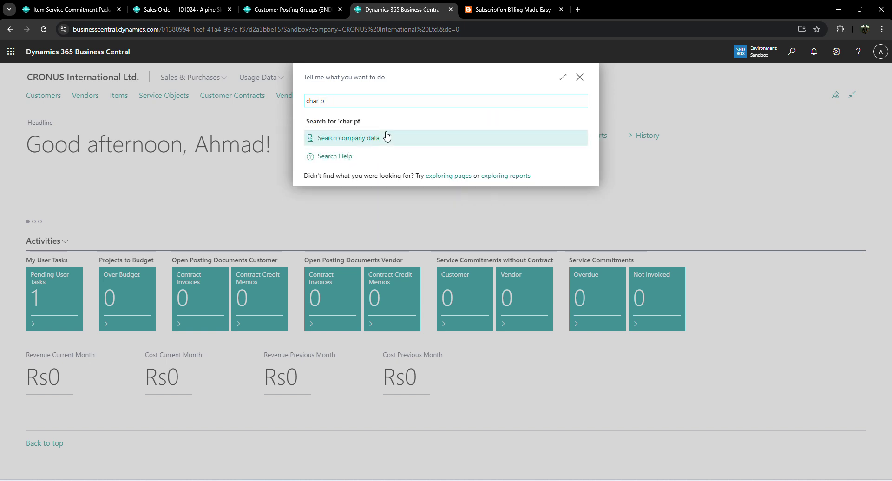
key(Down)
key(Down)
key(Down)
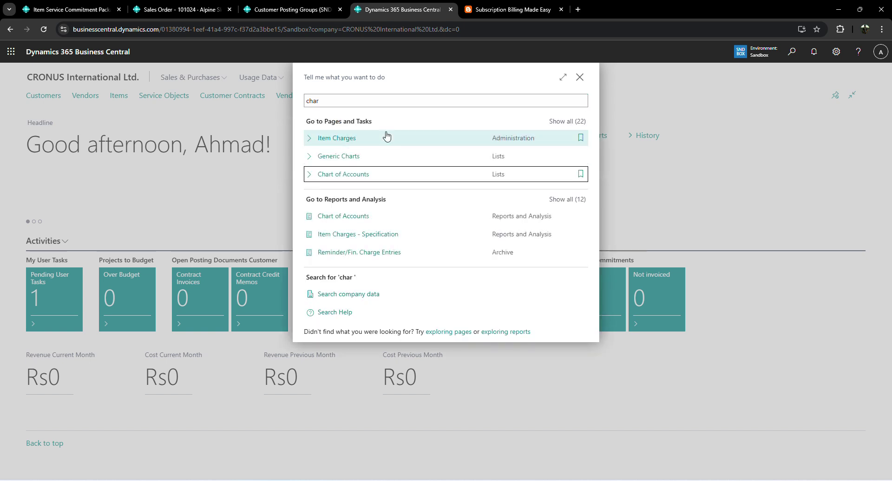
key(Return)
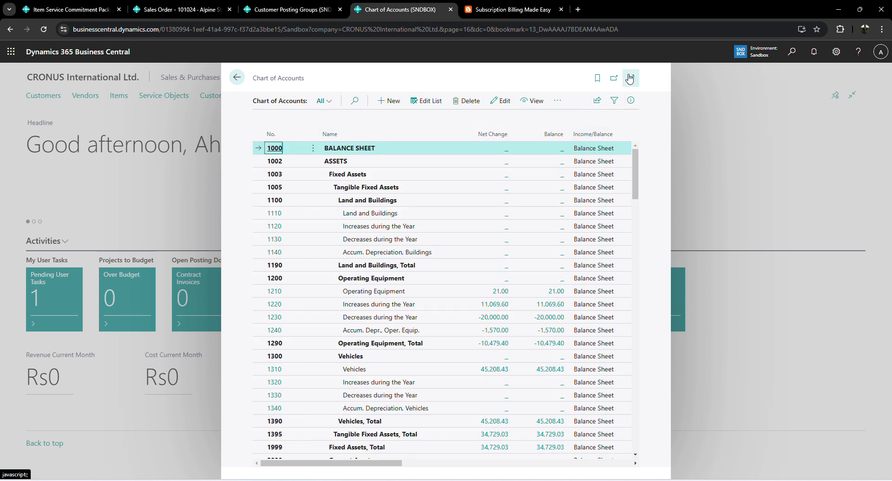
click(629, 74)
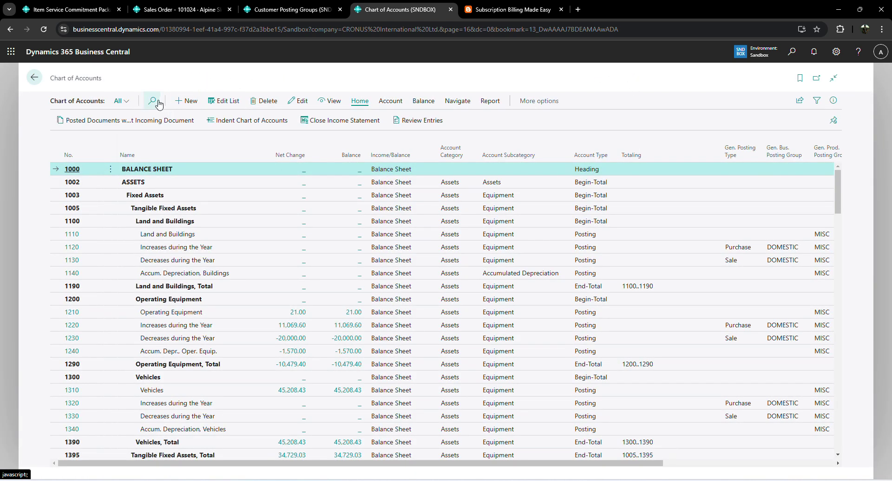
Step: Filter the Chart of Accounts by "cust" and open the entries behind the Customer Contract Deferral Account's net change
click(157, 101)
text(cust)
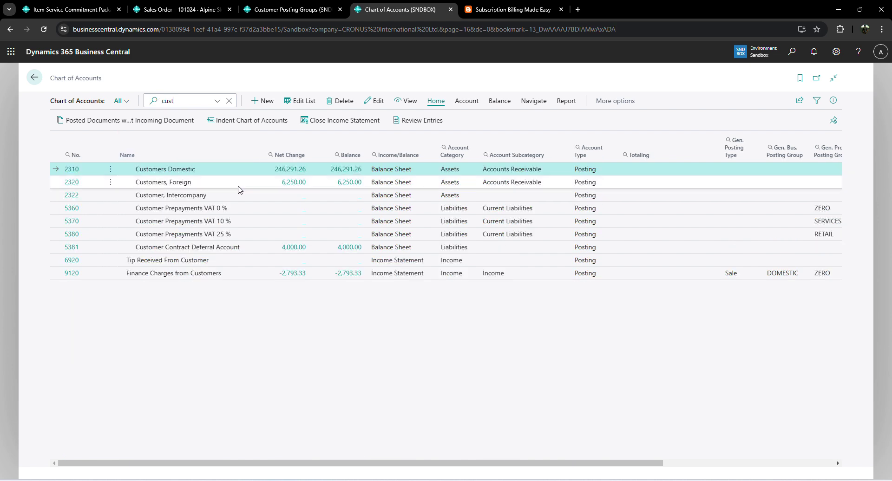
click(201, 247)
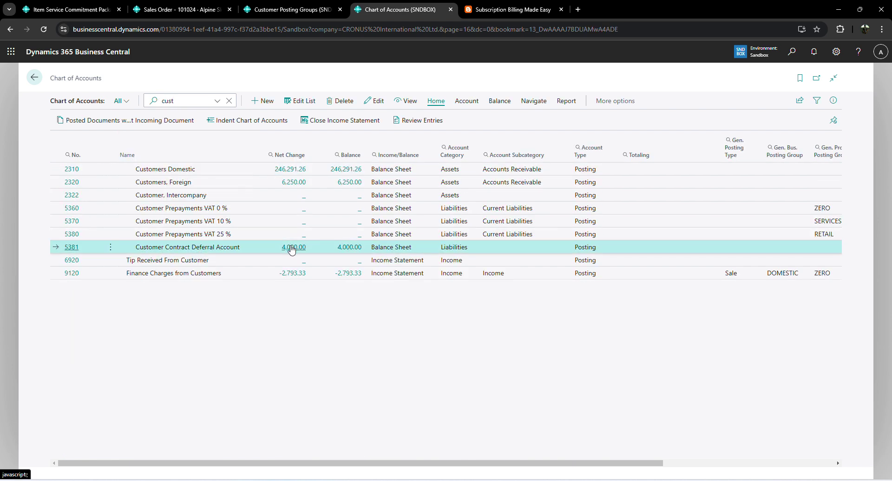
click(291, 247)
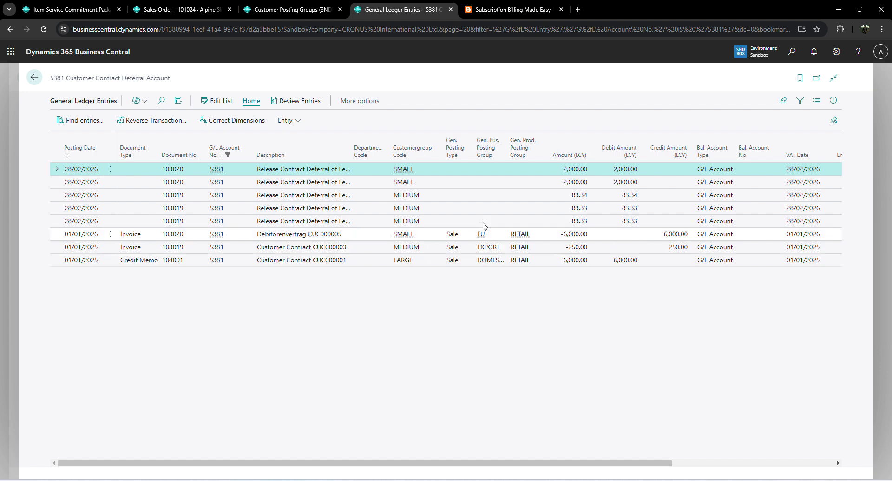
Step: Compare the CUC000005 invoice entry with its two deferral release entries dated 28/02/2026, and return to the Chart of Accounts
click(565, 236)
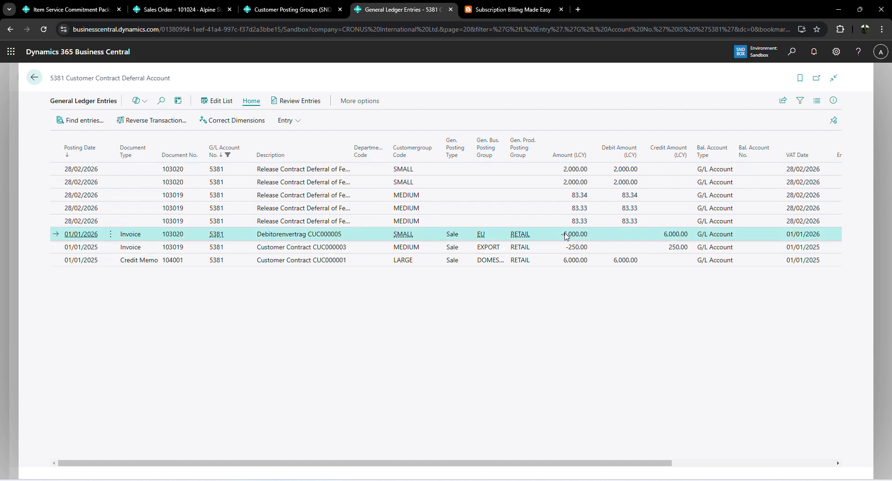
click(573, 172)
shift+click(572, 176)
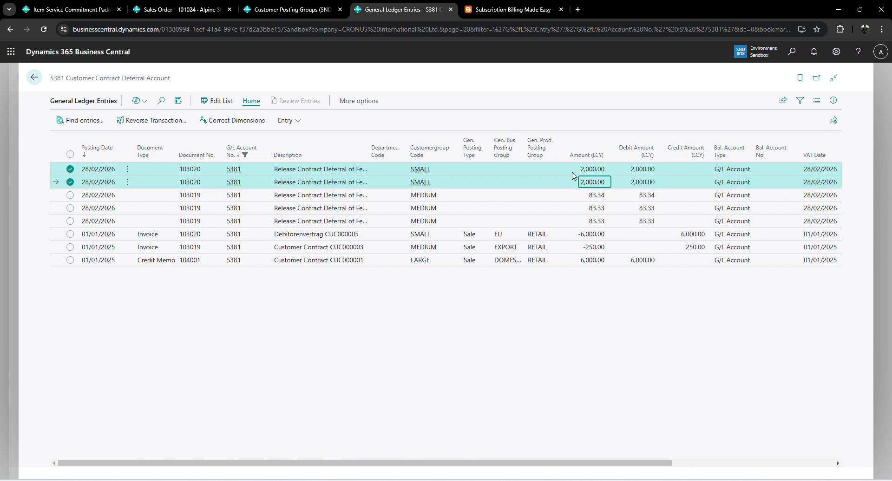
key(Escape)
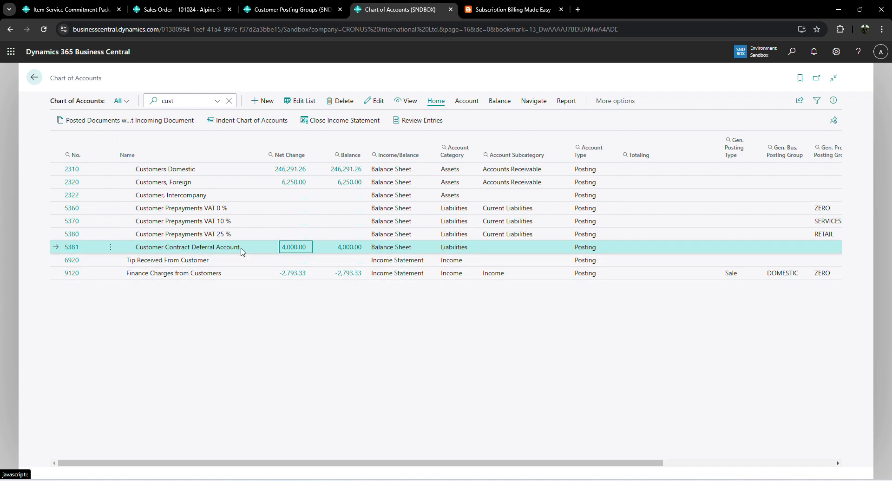
Step: Reopen the Customer Contract Deferral Account's entries, find the related G/L entries of the 28/02/2026 release and examine their sales account lines
click(295, 247)
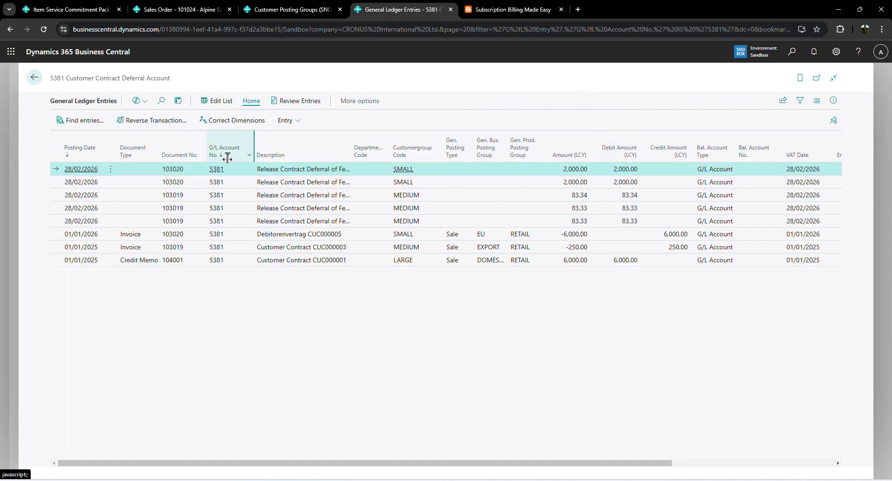
click(86, 120)
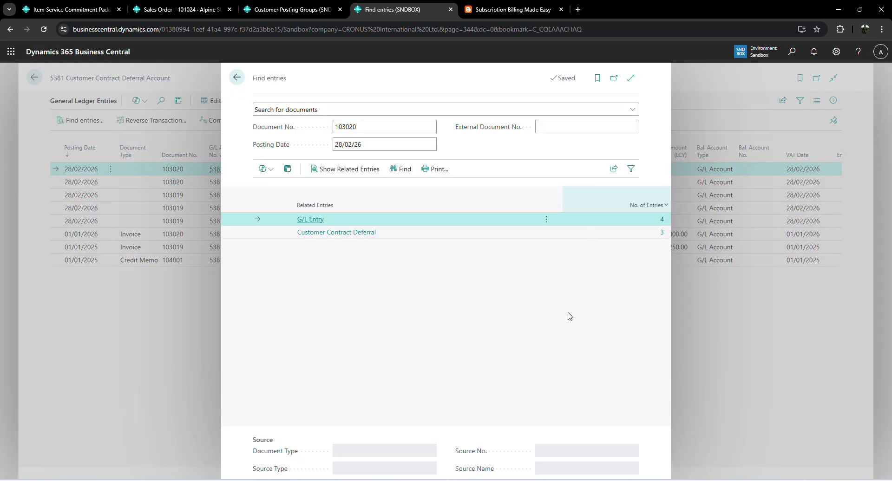
click(661, 221)
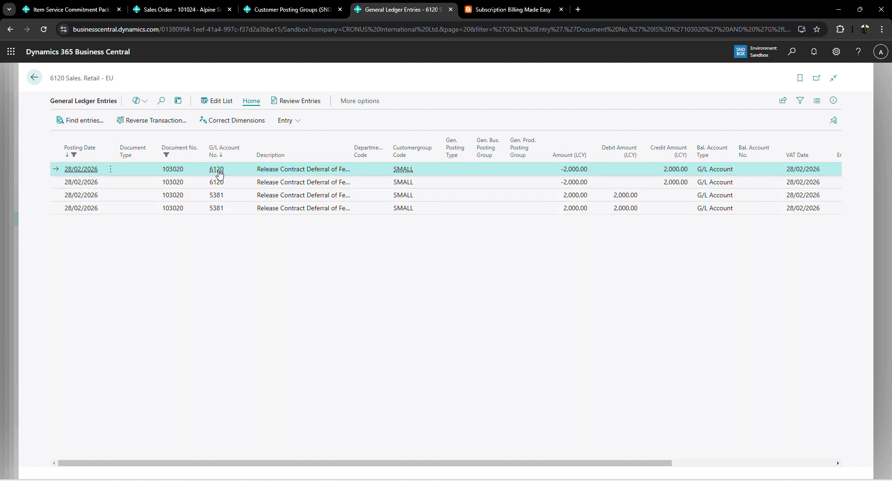
mouse_move(222, 178)
click(218, 187)
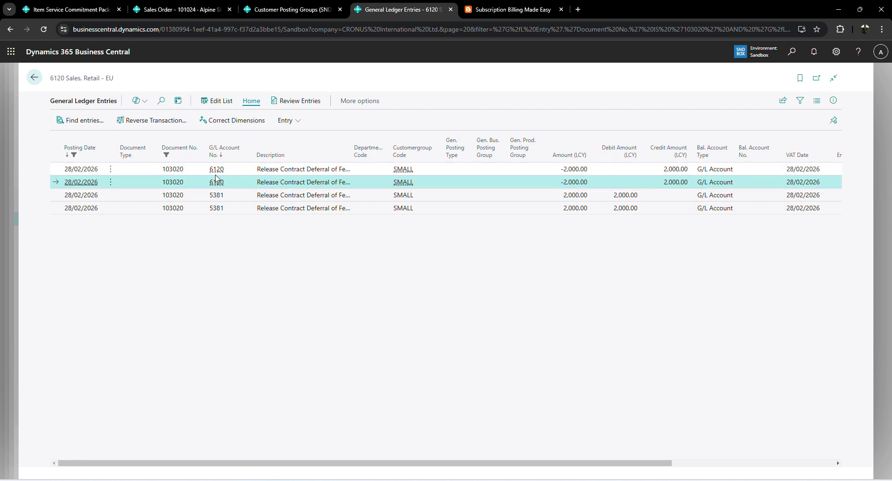
Step: Close the related entries and return to the Customer Contract Deferral Account's ledger entries, selecting the second 28/02/2026 release entry of document 103020
click(44, 79)
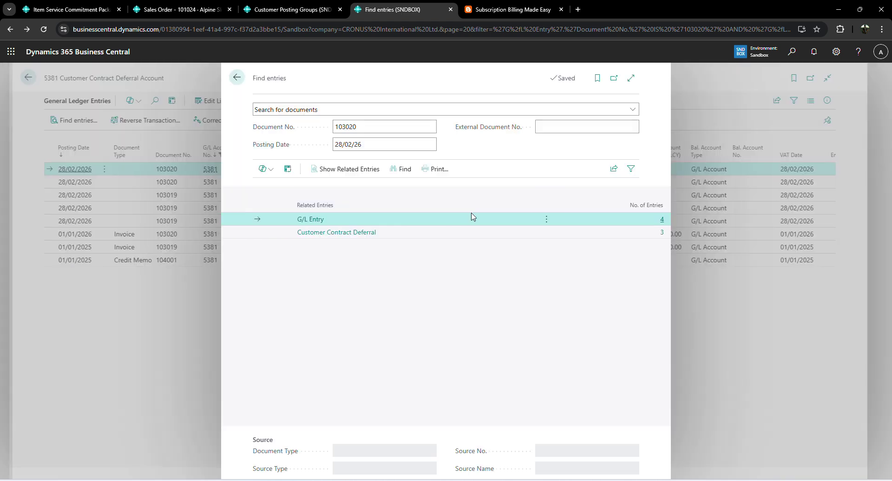
click(378, 229)
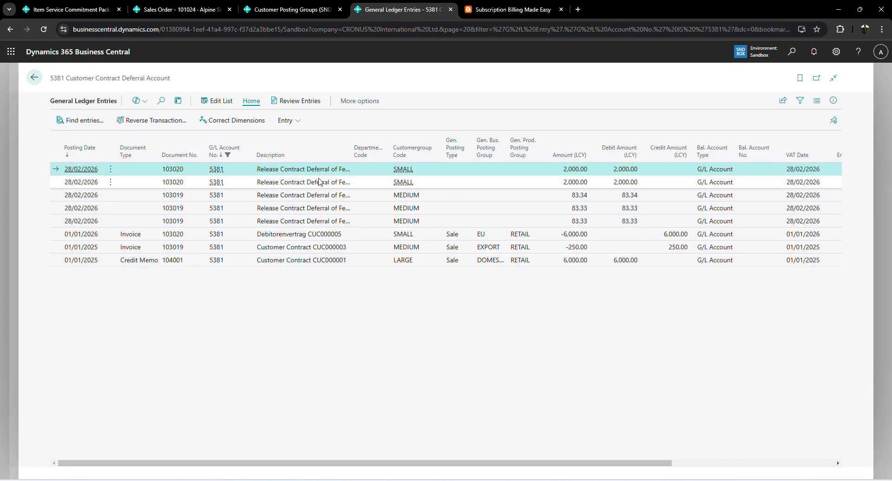
click(95, 181)
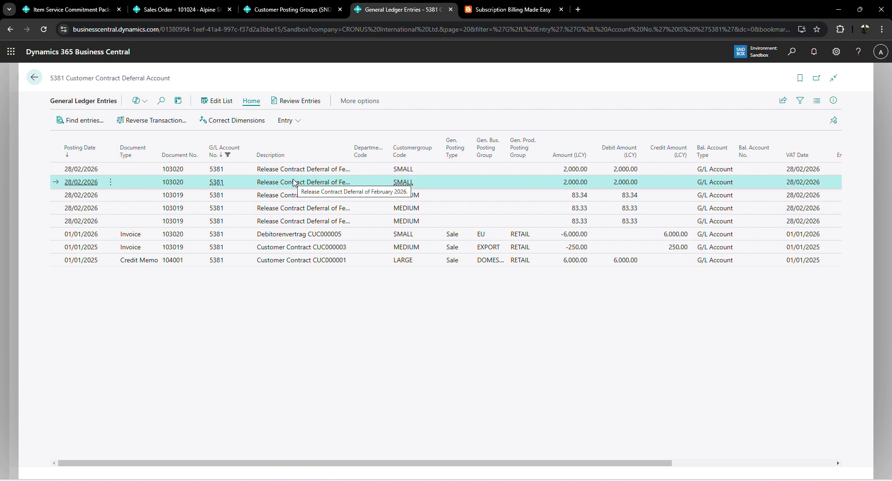
Step: Search for "release de", open the Contract Deferrals Release options to view the date fields, and close them without running the release
key(alt+q)
text(relea)
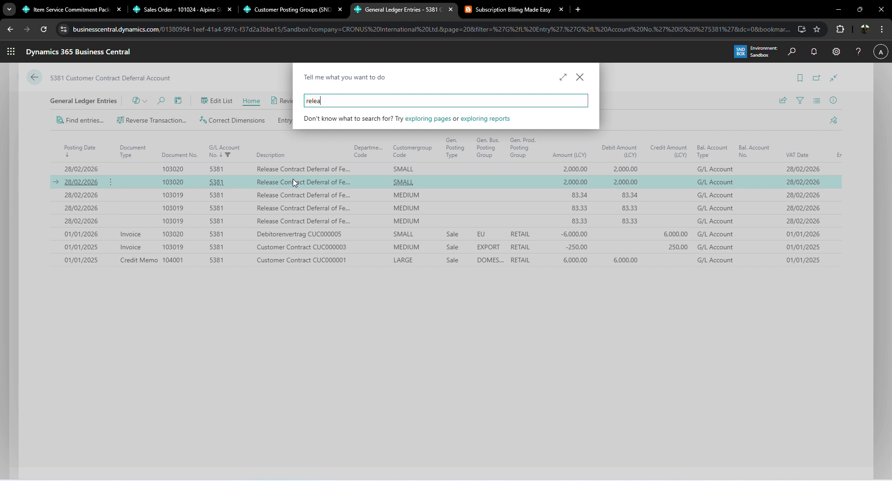
text(se de)
key(Down)
key(Return)
click(531, 293)
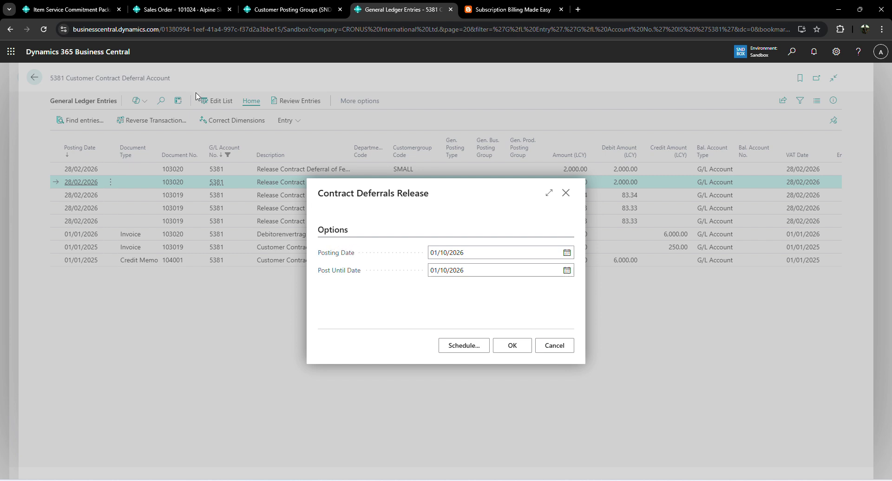
click(566, 192)
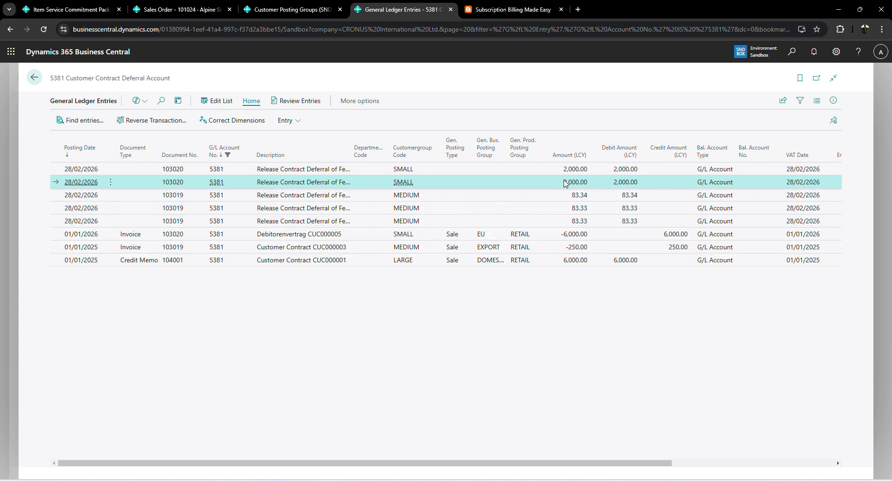
Step: Return to the Chart of Accounts, search it for "rev" to locate the Revenue heading 6100, and clear the search with that row selected
click(496, 175)
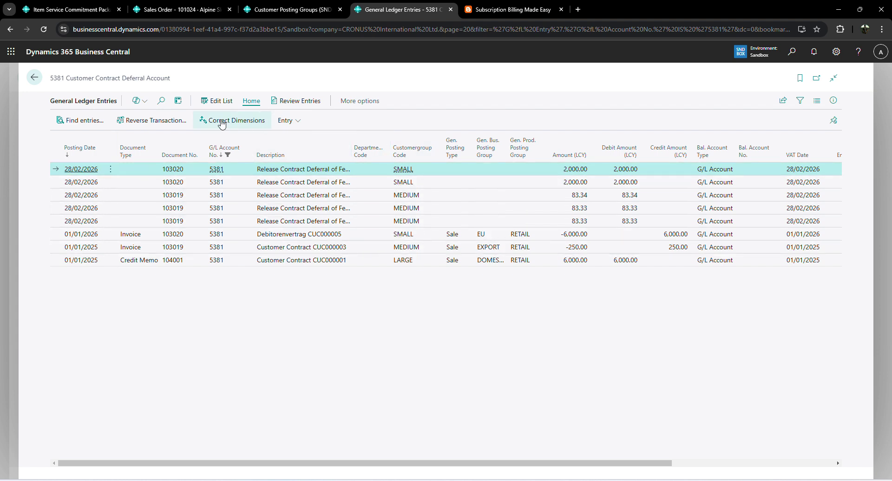
key(Escape)
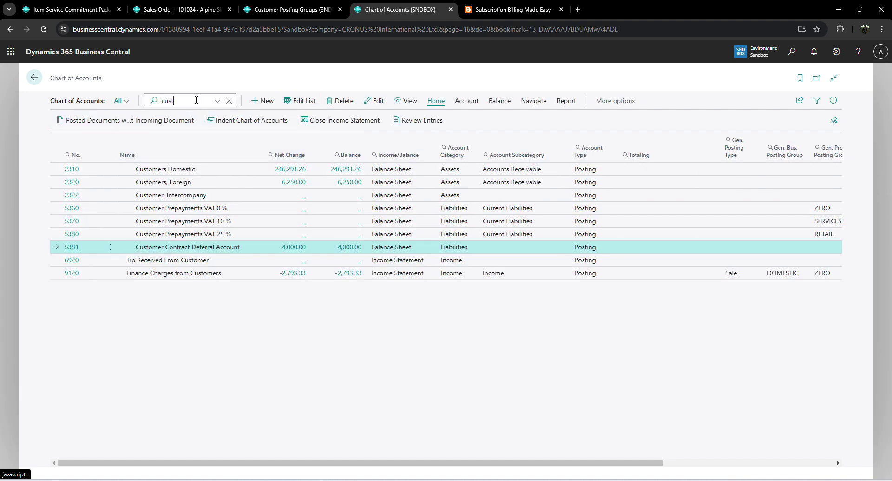
key(BackSpace)
key(BackSpace)
key(BackSpace)
key(BackSpace)
text(rev)
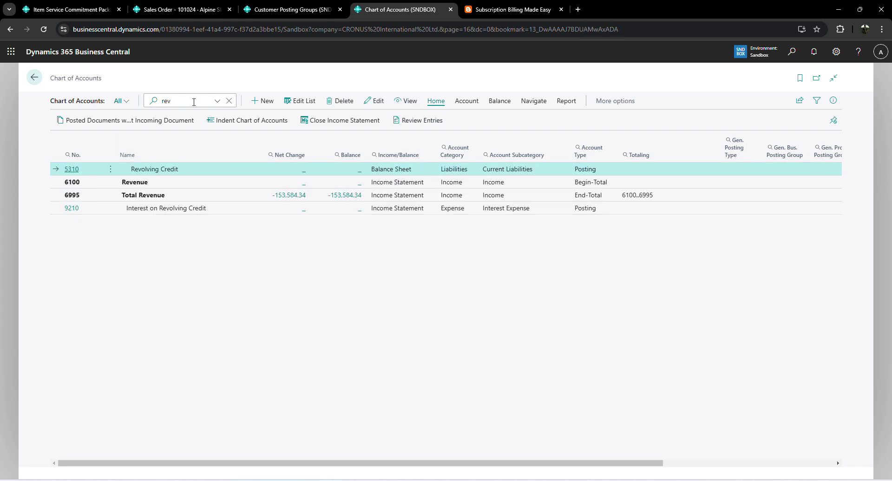
click(163, 184)
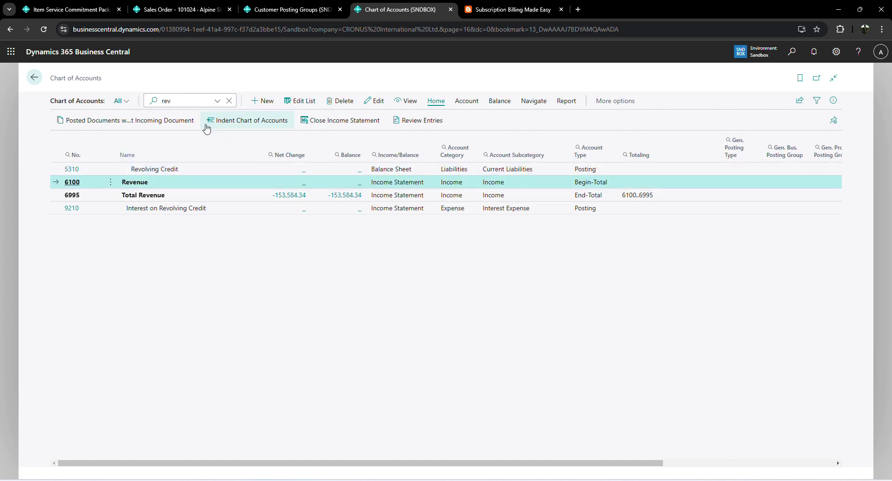
click(230, 102)
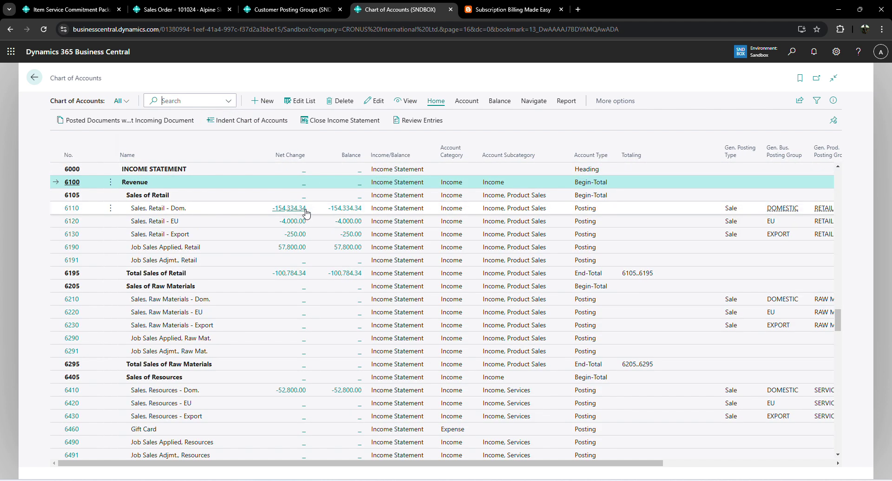
Step: Review the revenue accounts, open the entries behind the Sales, Retail - Dom. net change and sort them by posting date in descending order
scroll(304, 293, down, 3)
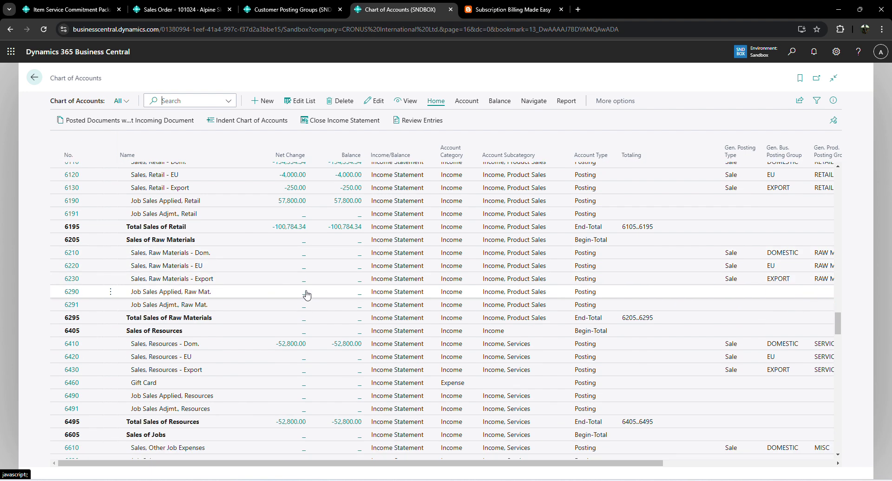
scroll(308, 290, down, 1)
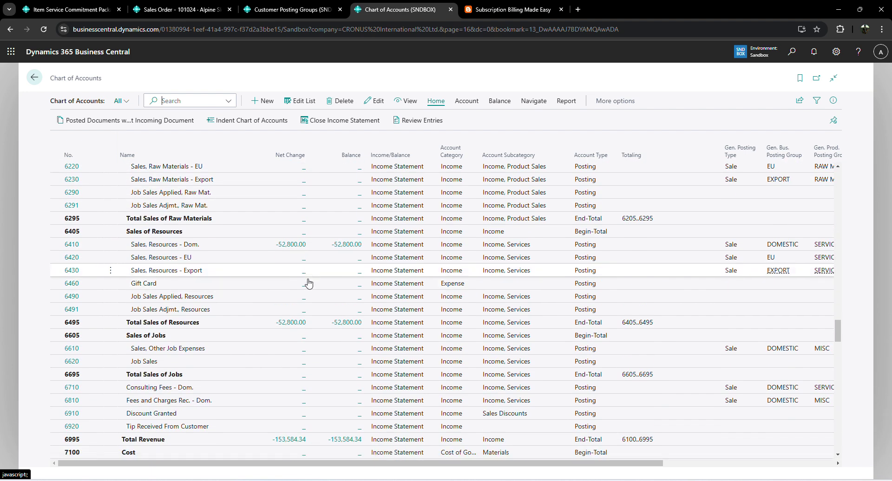
scroll(306, 285, up, 5)
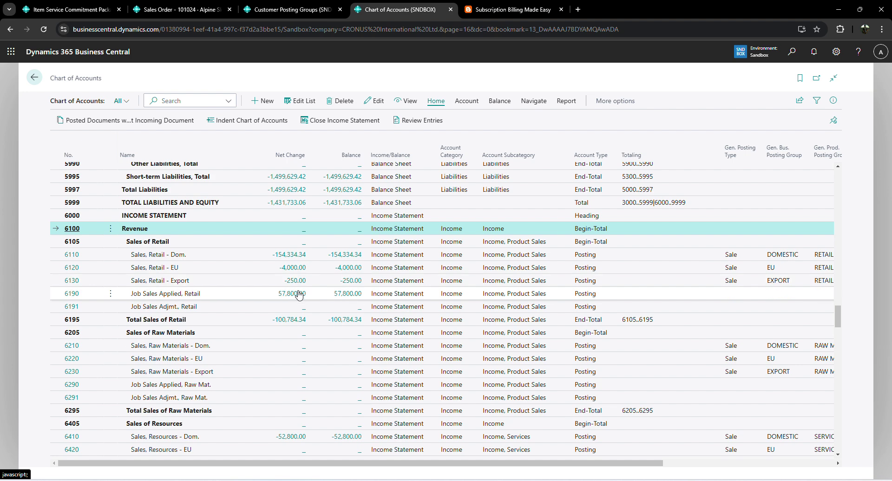
scroll(298, 305, down, 1)
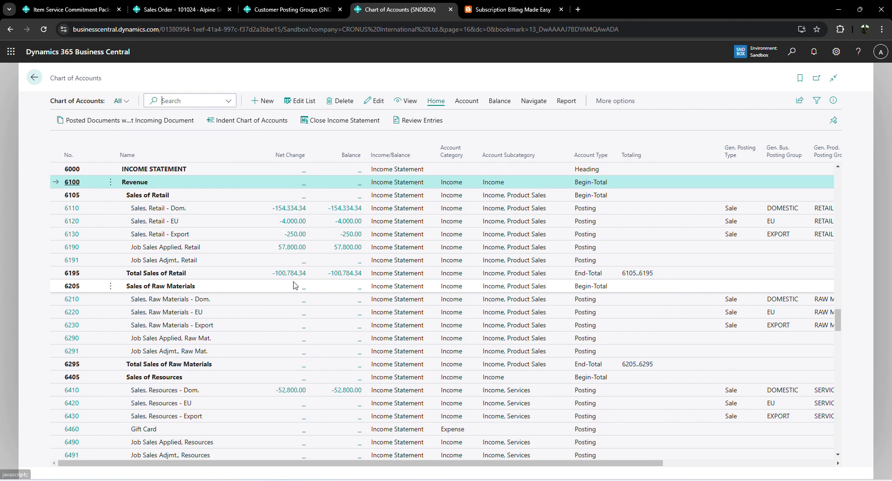
click(297, 210)
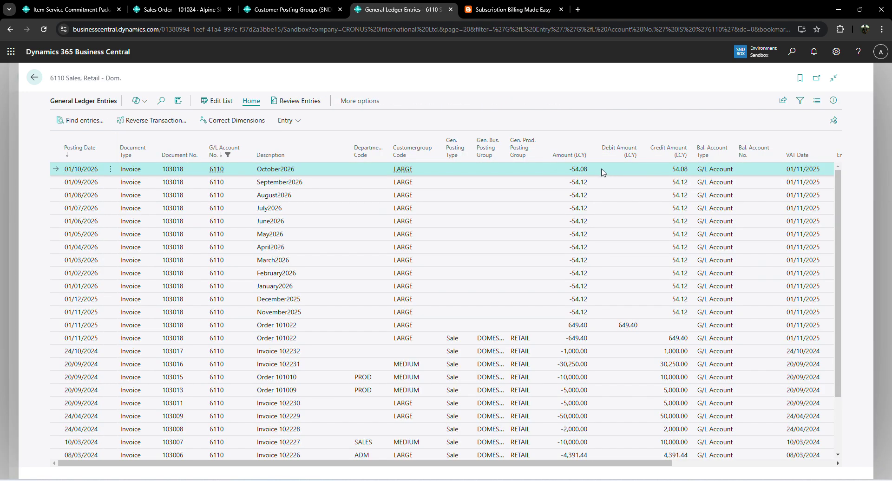
click(95, 157)
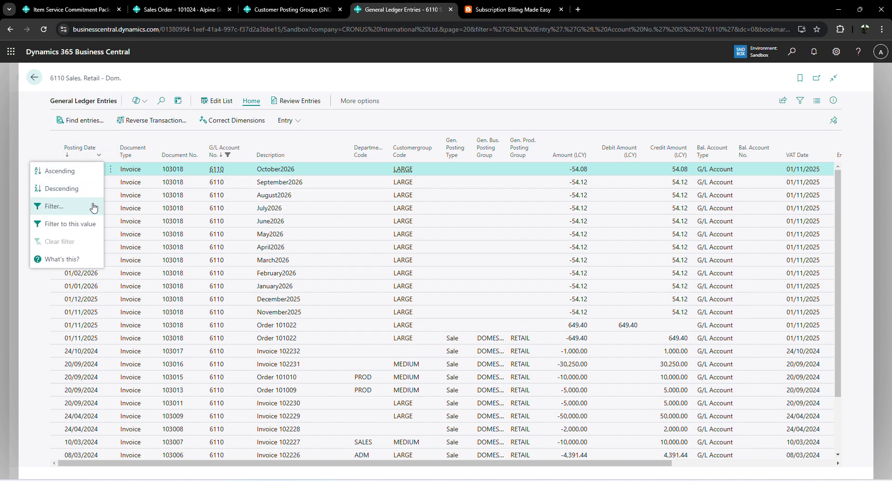
click(62, 189)
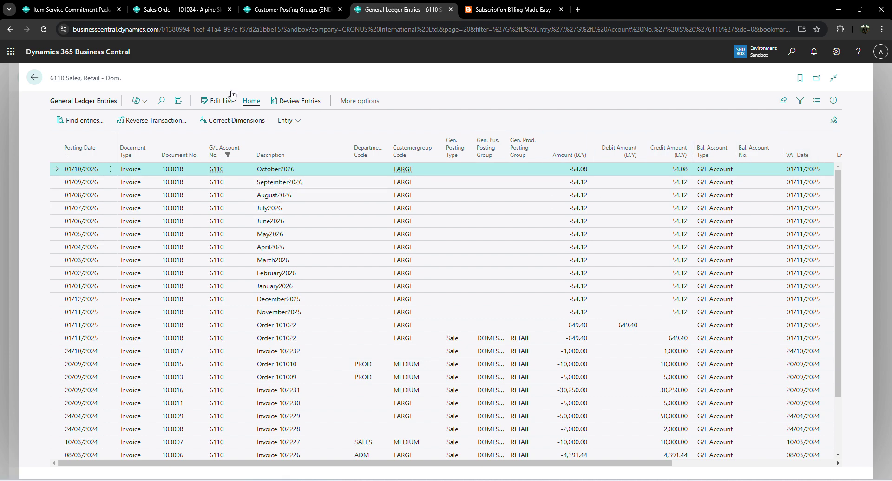
Step: Search the Sales, Retail - Dom. ledger entries for 2000 and clear the search text
click(158, 101)
text(2000)
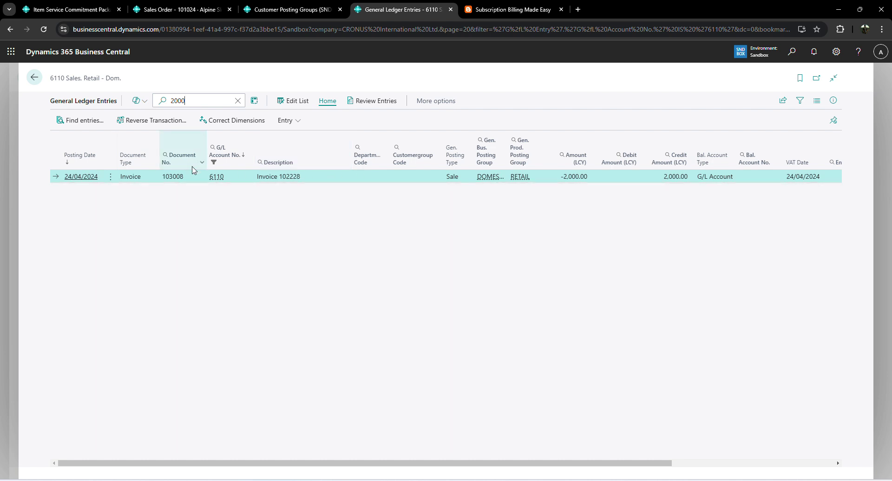
key(BackSpace)
key(BackSpace)
key(BackSpace)
key(BackSpace)
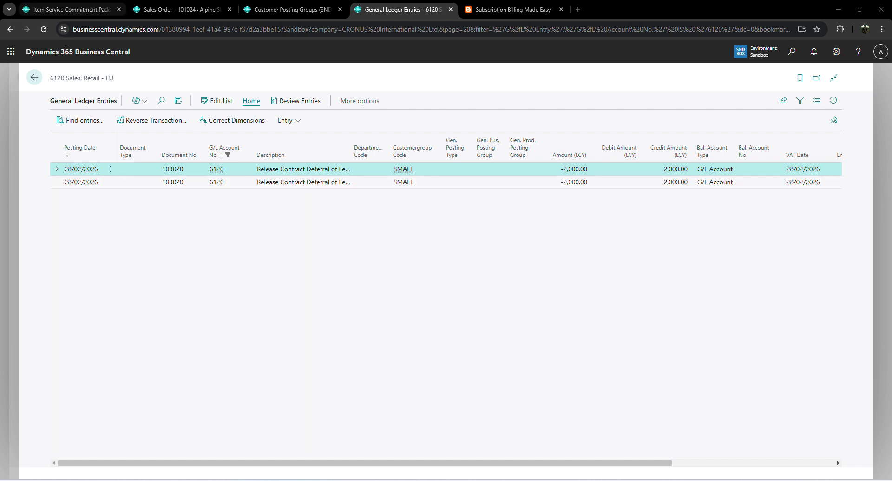
Step: In the Chart of Accounts, open the entries behind the Sales, Retail - EU net change, examine the deferral release lines and return
click(34, 77)
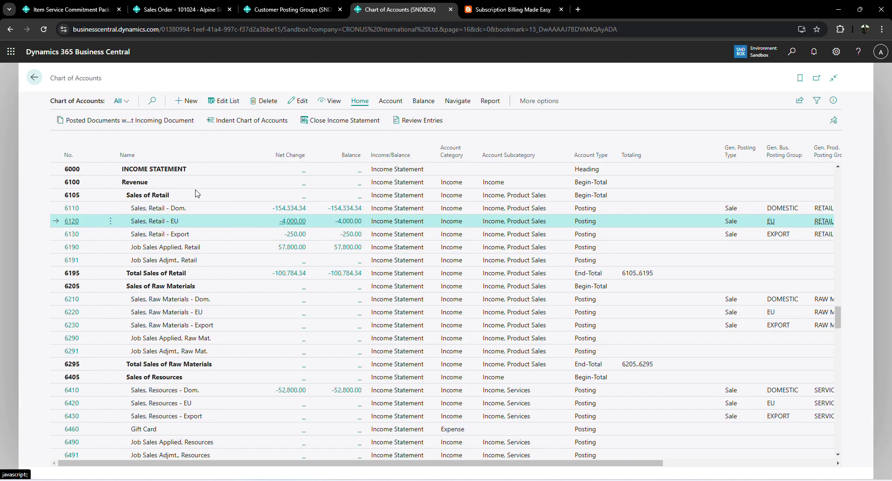
click(159, 211)
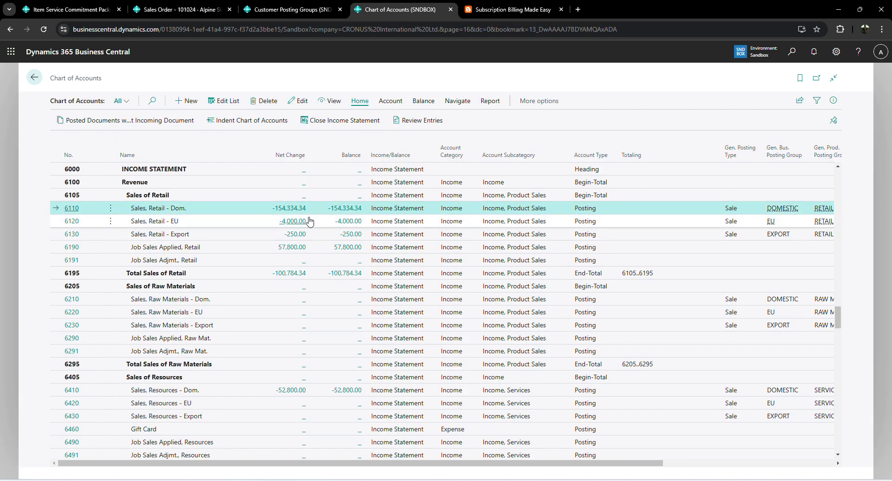
click(154, 226)
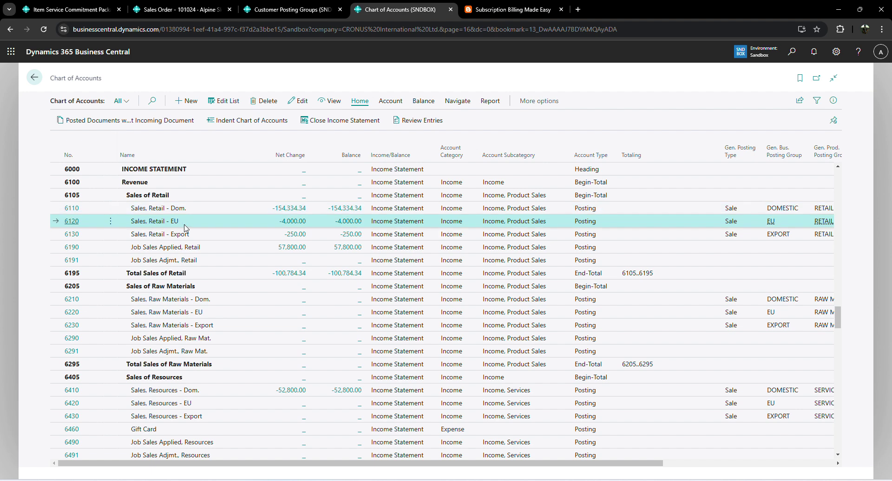
click(293, 221)
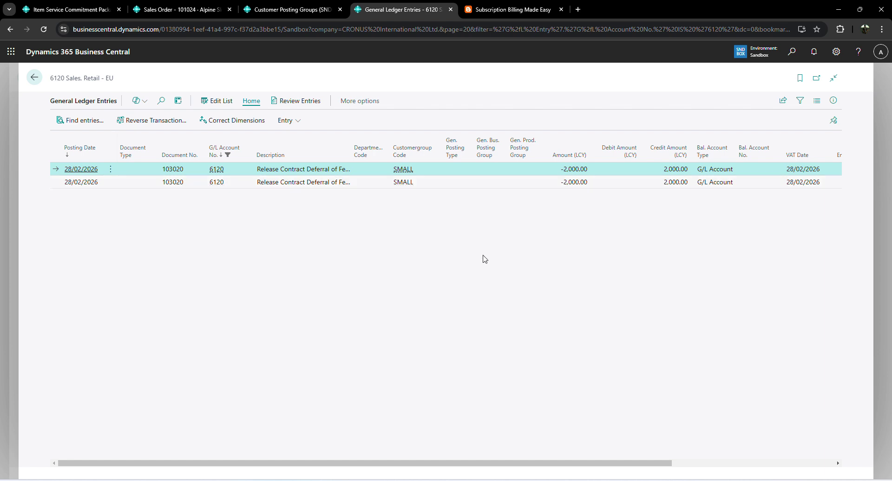
key(Escape)
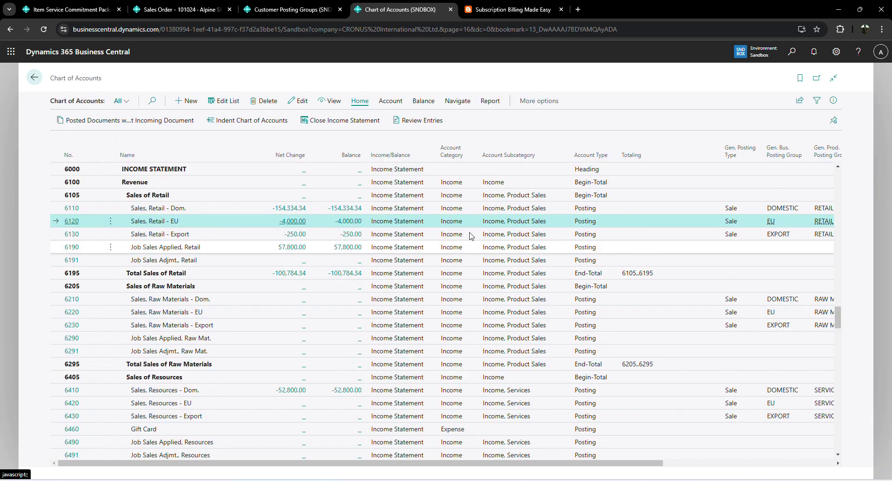
Step: Switch to the srbflow.png diagram in the image viewer and review the subscription billing flow from contracts to ledger entries
key(alt+Tab)
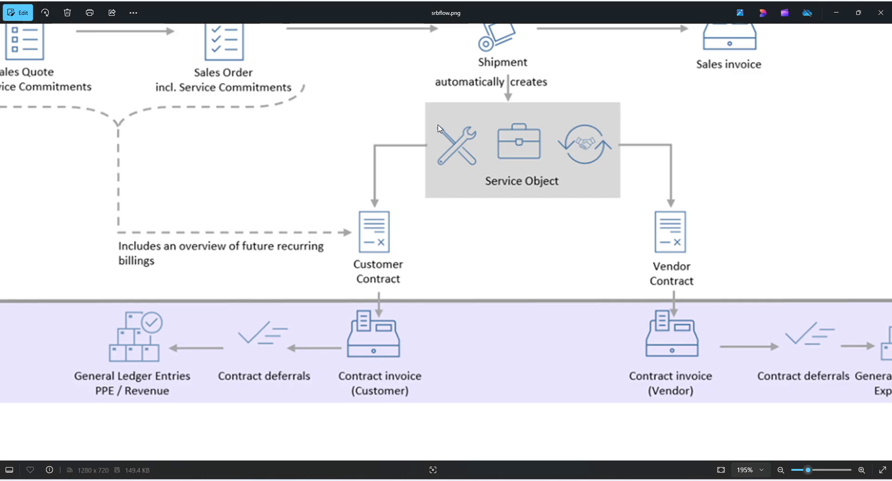
scroll(485, 202, down, 3)
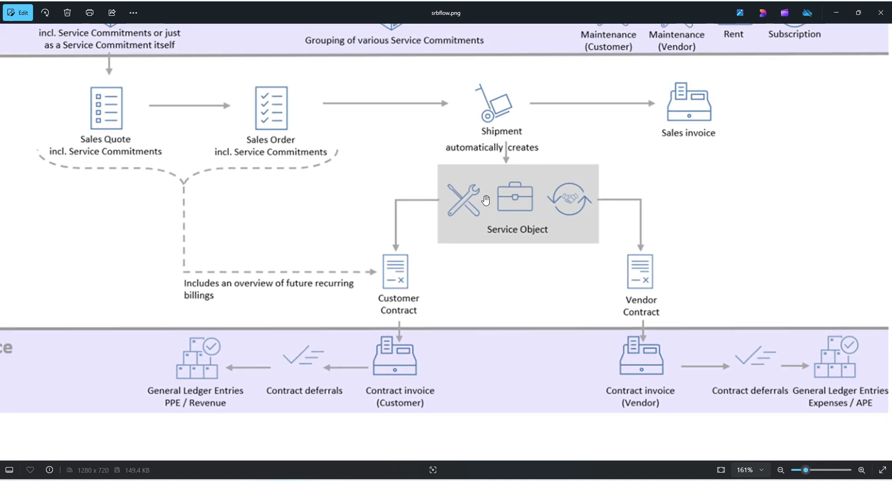